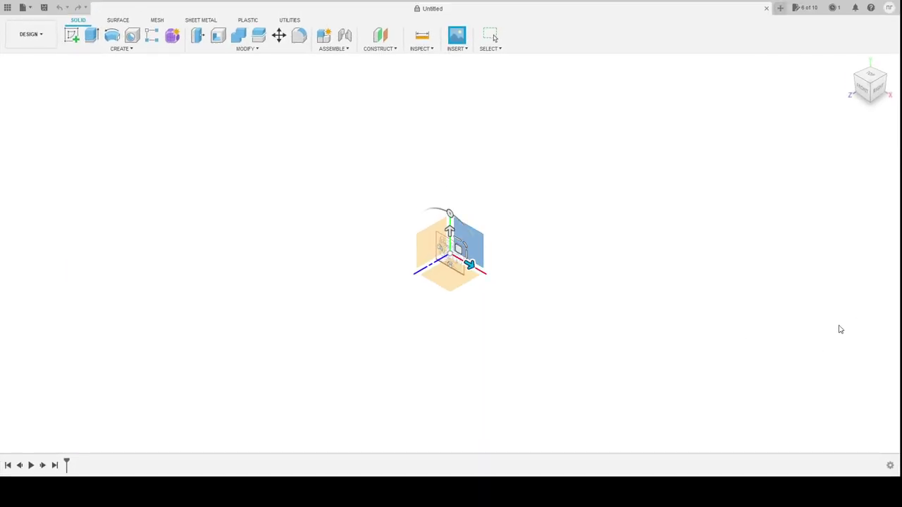
Confirm the blueprint canvas placement and open it for repositioning
key("Return")
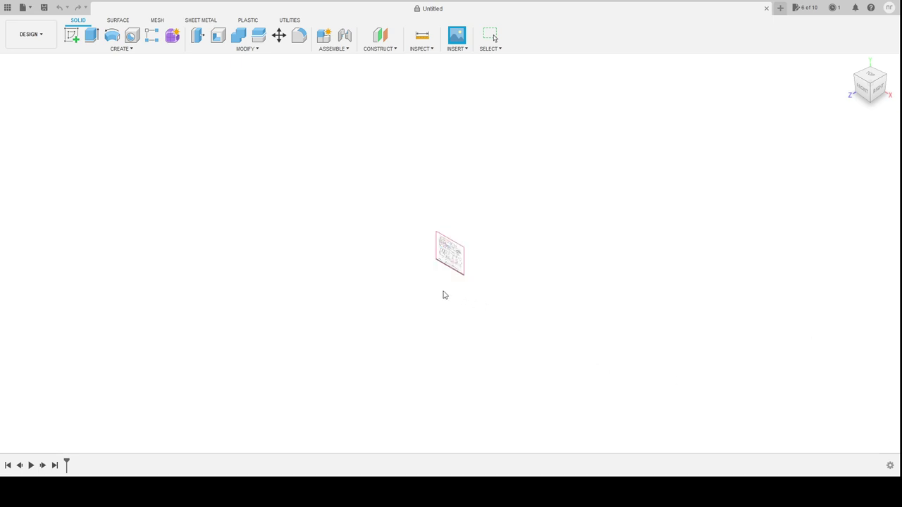
scroll(455, 254, "up", 3)
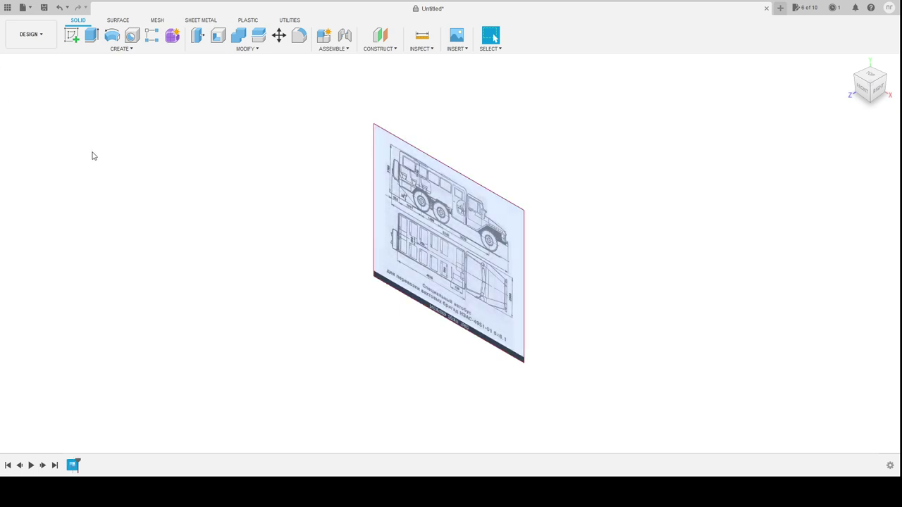
key("m")
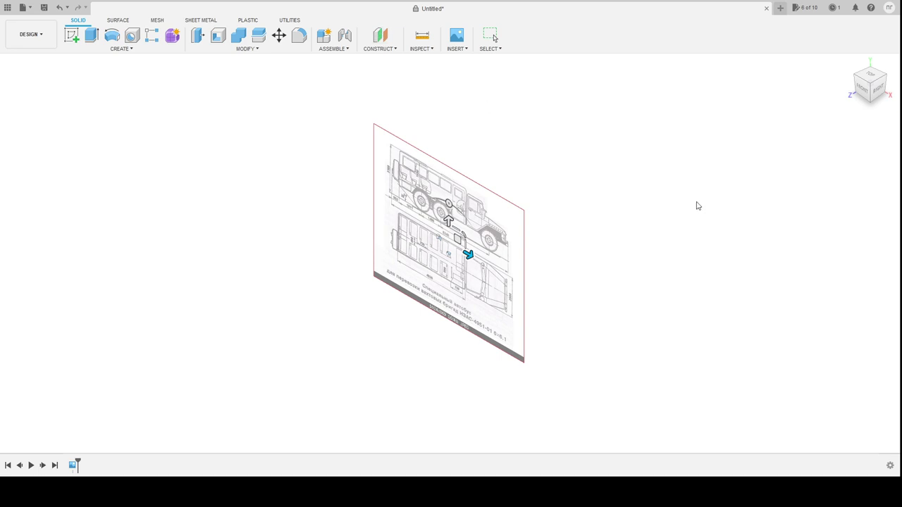
View the blueprint straight from the front and finish repositioning the canvas
left_click(864, 92)
scroll(418, 240, "up", 3)
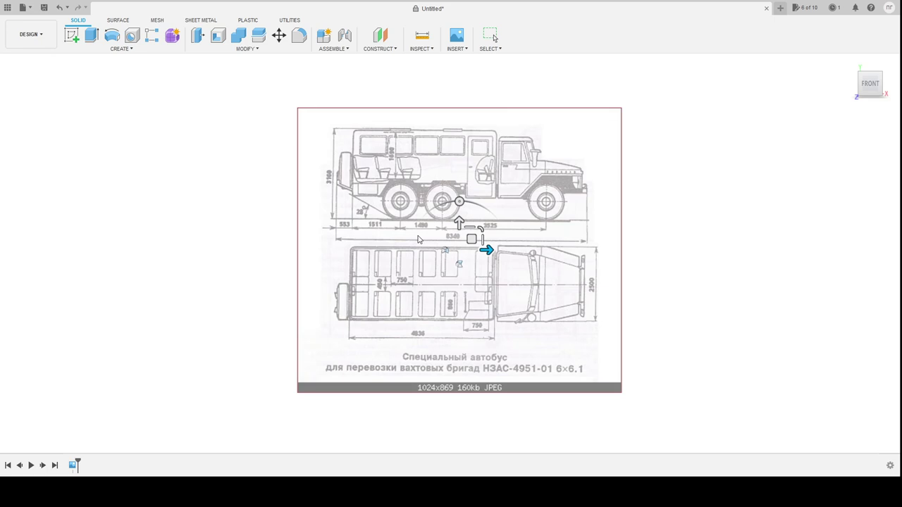
scroll(417, 239, "up", 2)
scroll(367, 185, "up", 2)
scroll(346, 173, "up", 2)
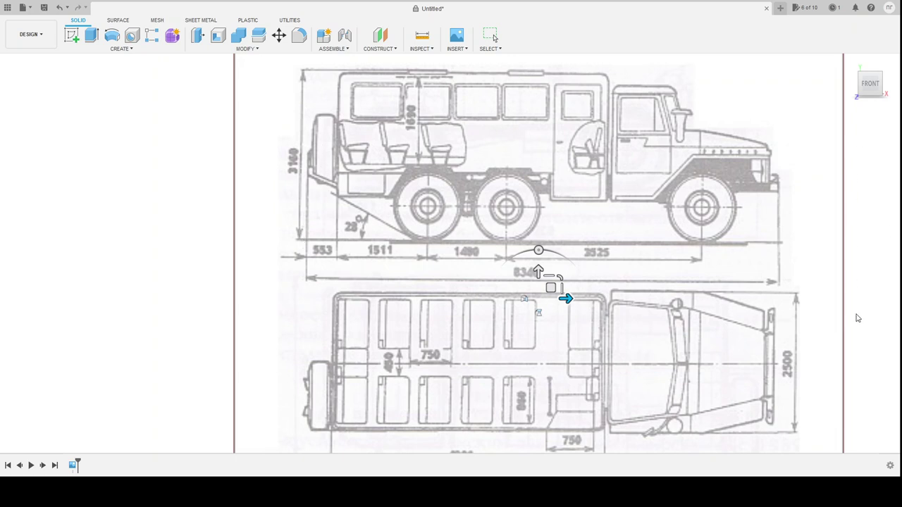
key("Escape")
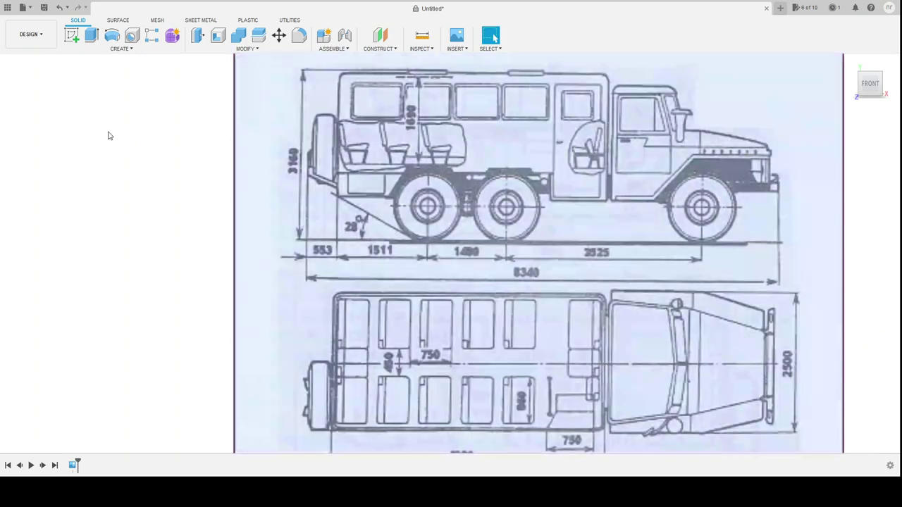
Calibrate the canvas scale between the bottom and top of the 3160 dimension line
key("1")
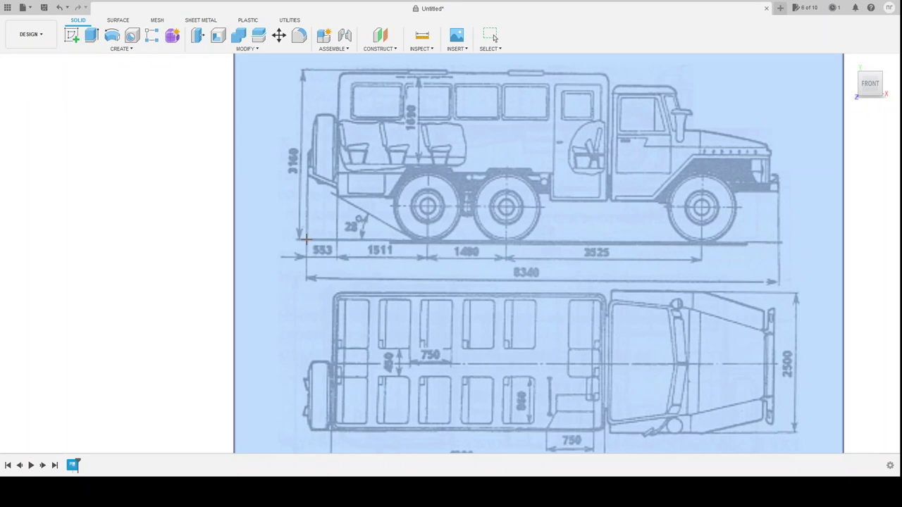
left_click(305, 240)
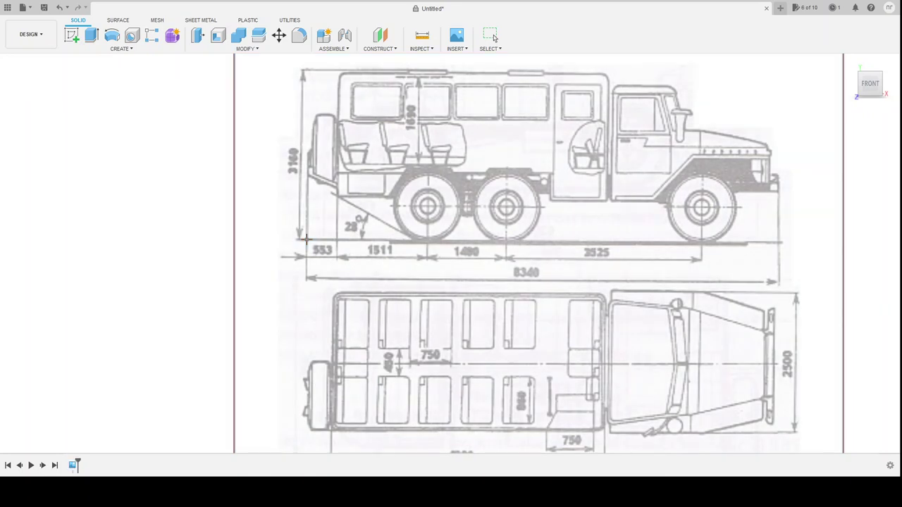
left_click(309, 71)
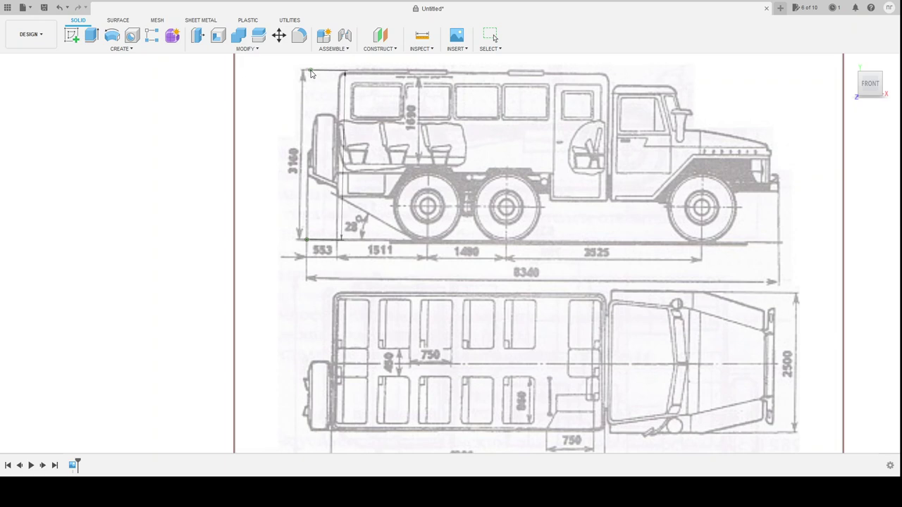
key("Escape")
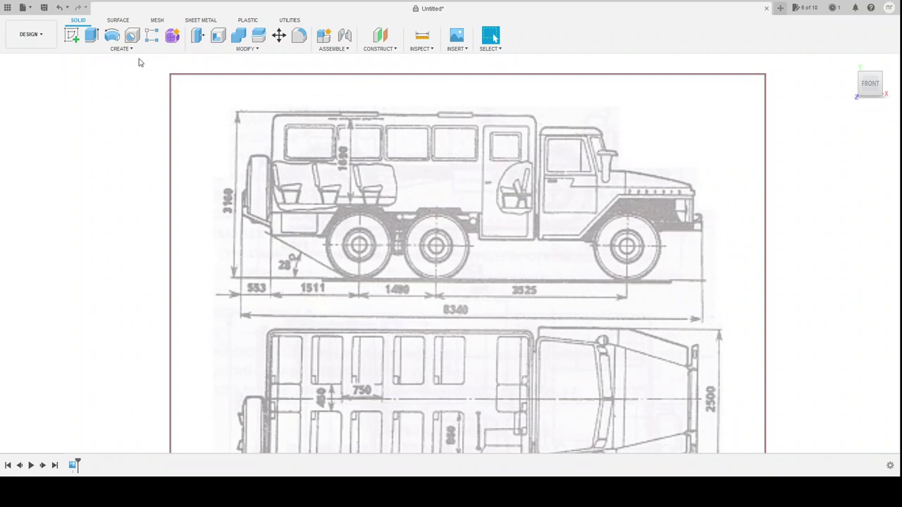
left_click(71, 35)
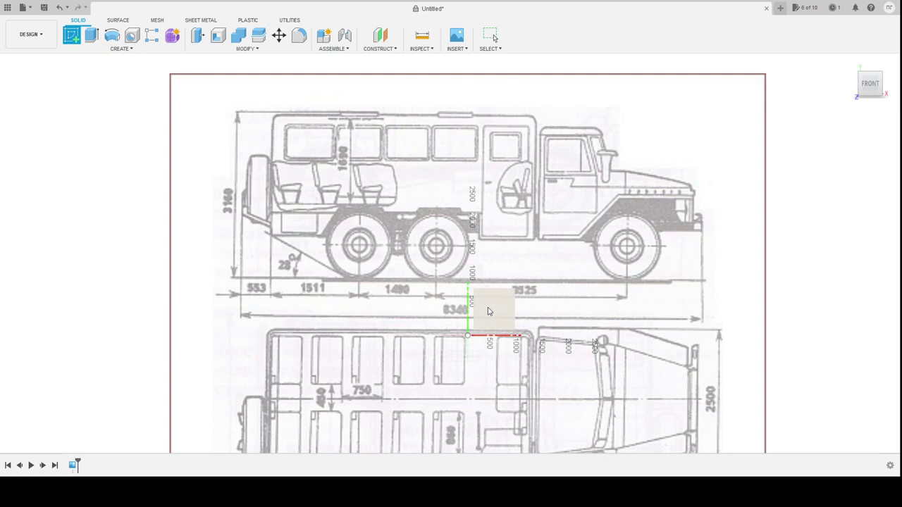
Place the new sketch on the front plane over the blueprint
left_click(489, 311)
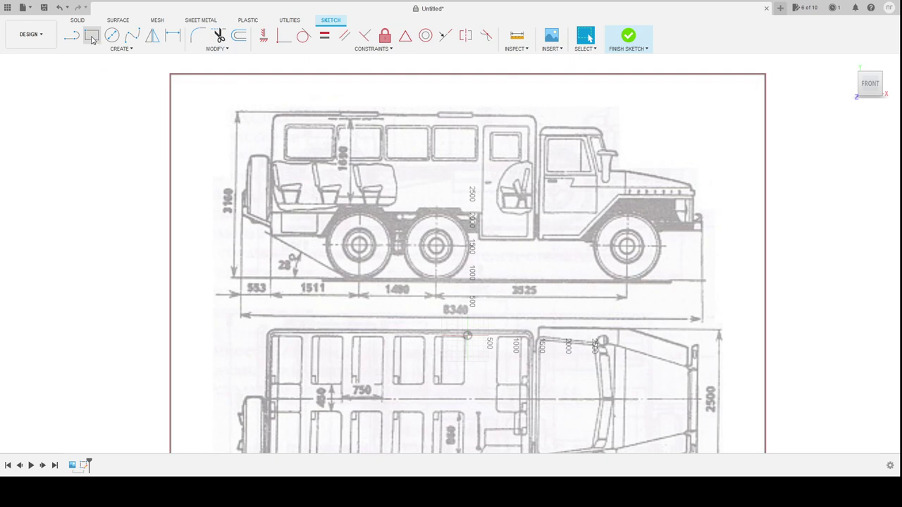
left_click(92, 39)
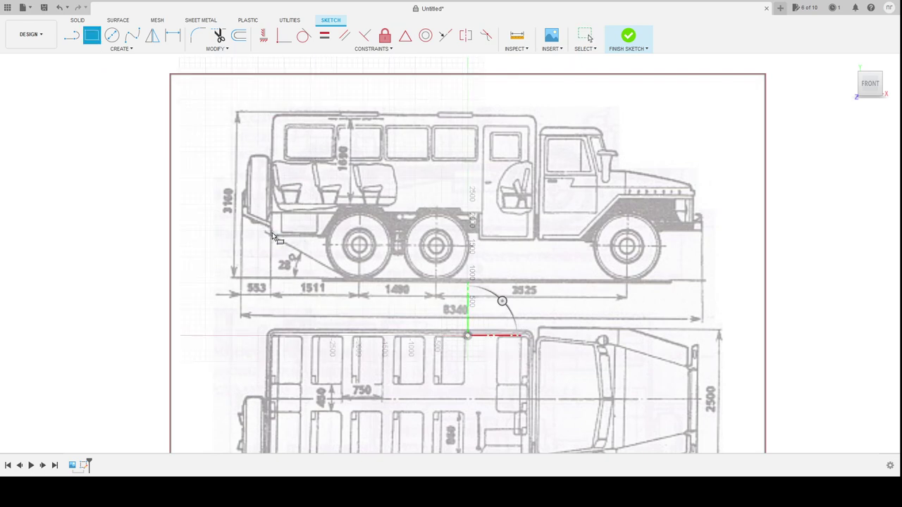
Draw a rectangle from the passenger body's lower rear corner to its upper front corner
scroll(274, 238, "up", 2)
scroll(274, 238, "up", 2)
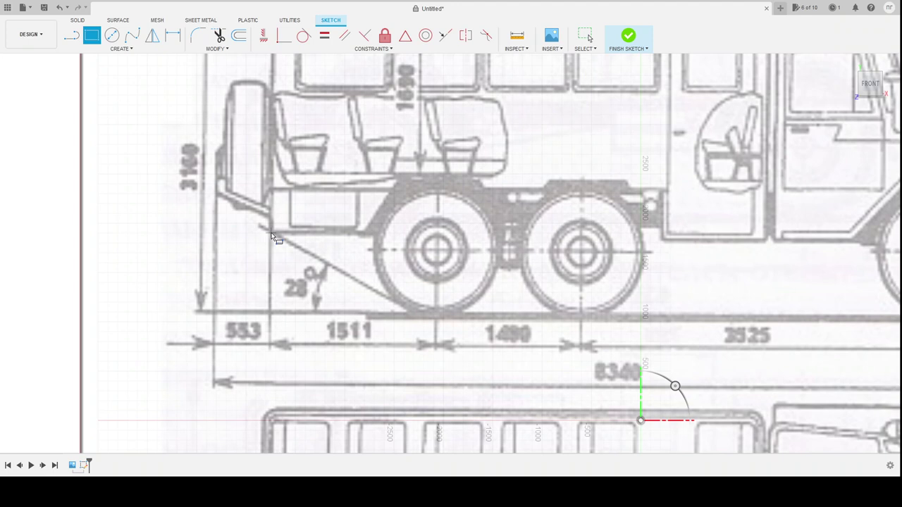
left_click(271, 233)
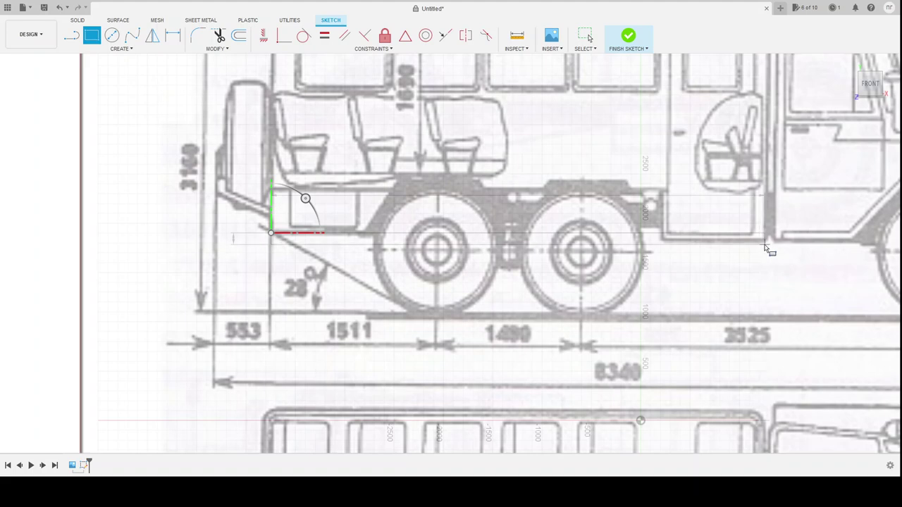
scroll(768, 247, "down", 2)
scroll(768, 246, "down", 3)
scroll(409, 238, "down", 1)
scroll(409, 241, "down", 3)
scroll(564, 236, "up", 4)
scroll(572, 234, "up", 3)
scroll(572, 232, "up", 1)
scroll(571, 230, "down", 2)
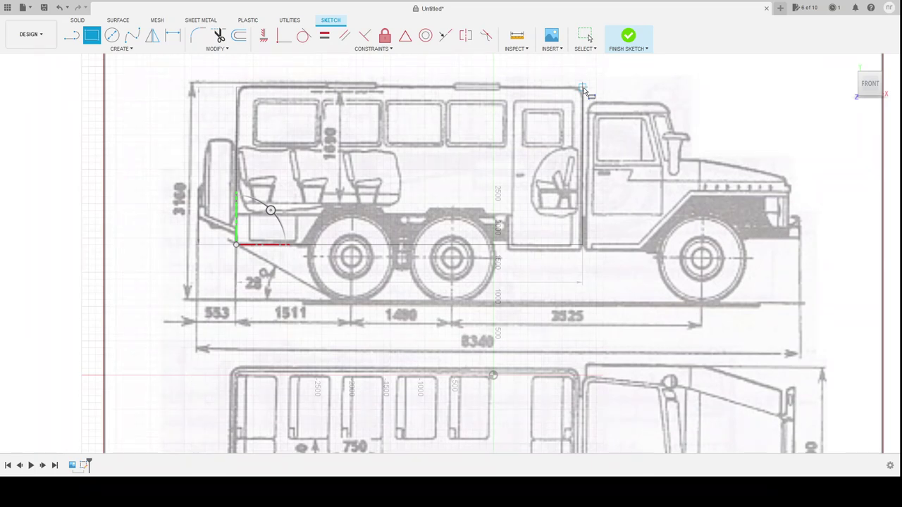
left_click(583, 89)
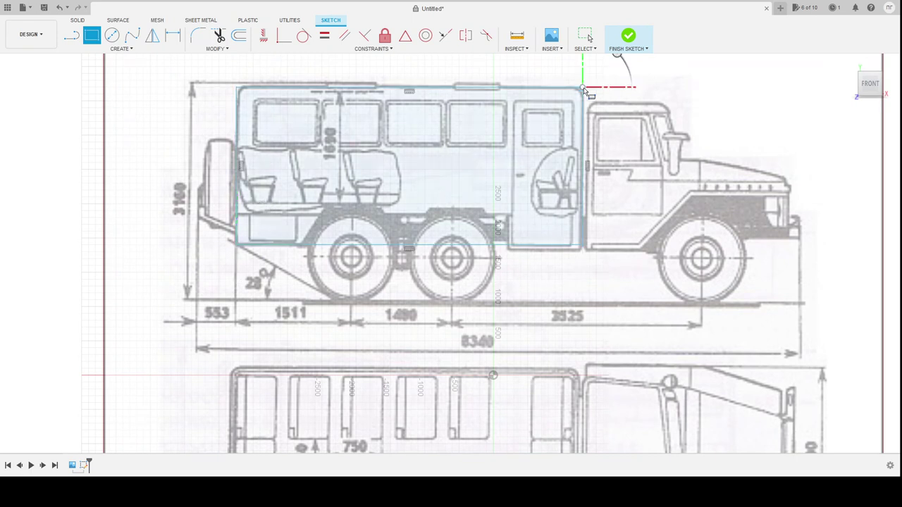
Begin another shape at the body's lower front corner
left_click(582, 246)
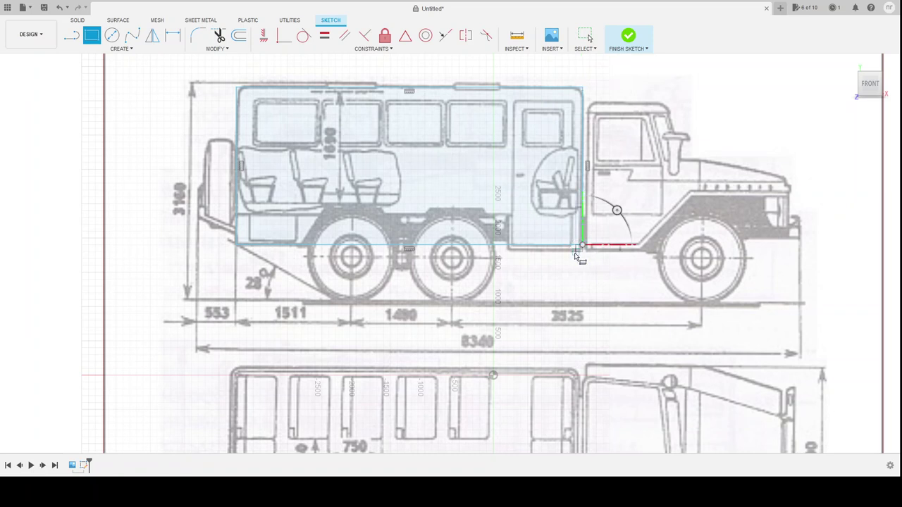
left_click(508, 252)
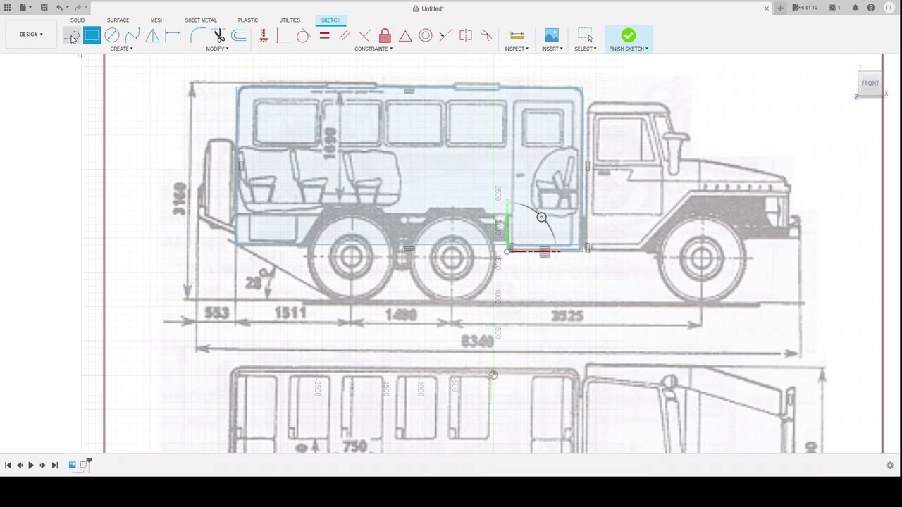
left_click(71, 37)
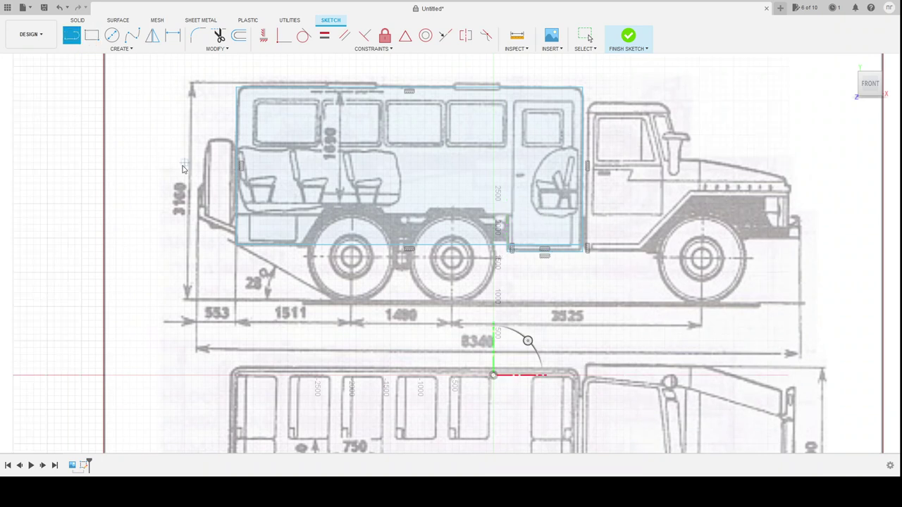
Trace the wheel-arch outline and the flat span over the rear axle along the chassis
left_click(300, 245)
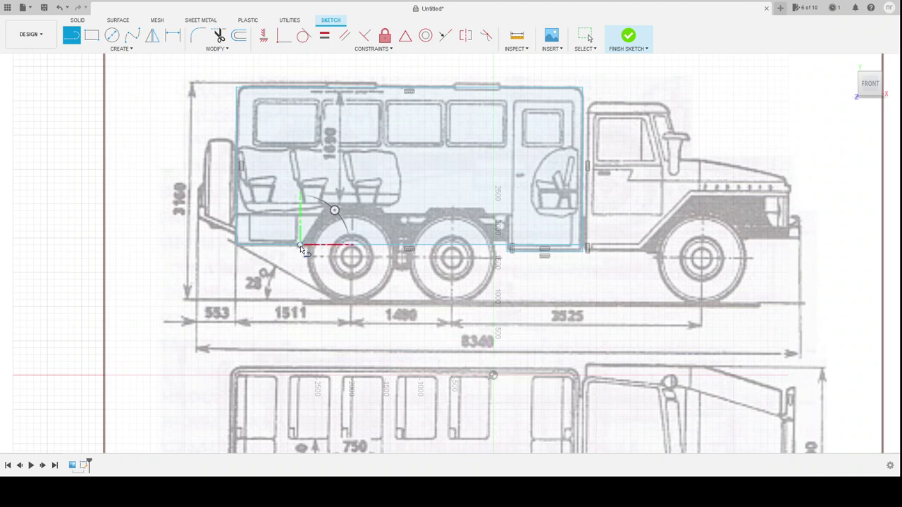
left_click(328, 204)
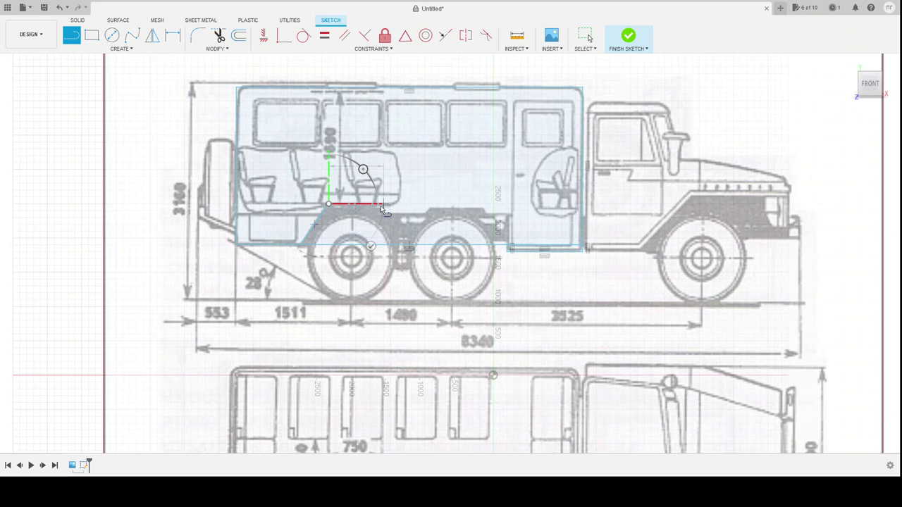
scroll(380, 206, "up", 2)
scroll(381, 205, "up", 2)
scroll(380, 205, "up", 3)
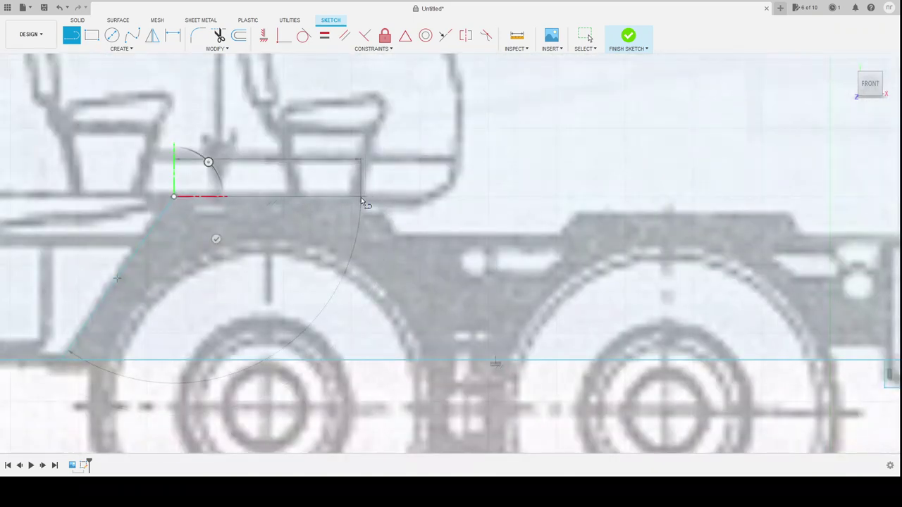
left_click(360, 198)
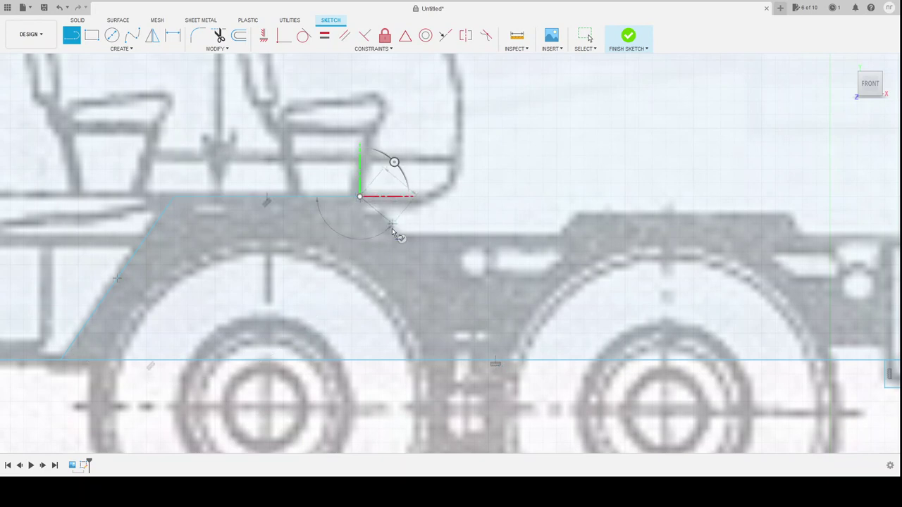
left_click(398, 234)
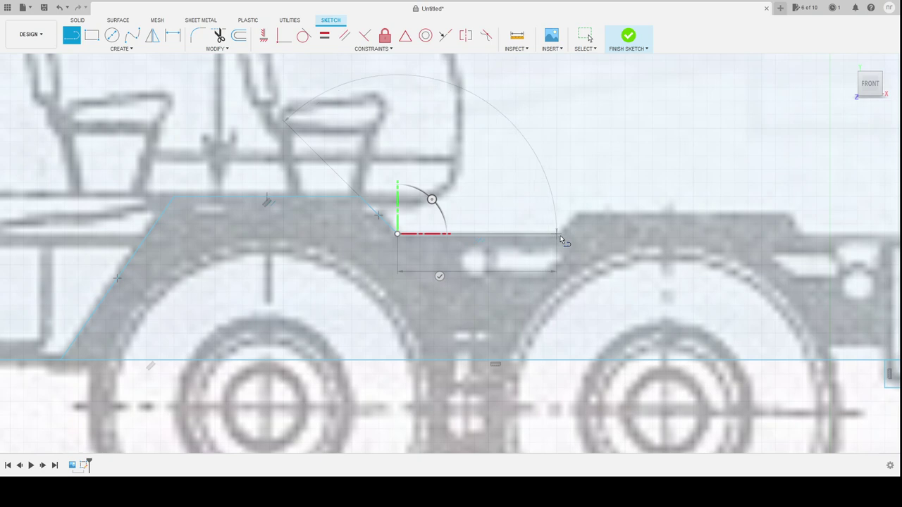
left_click(558, 234)
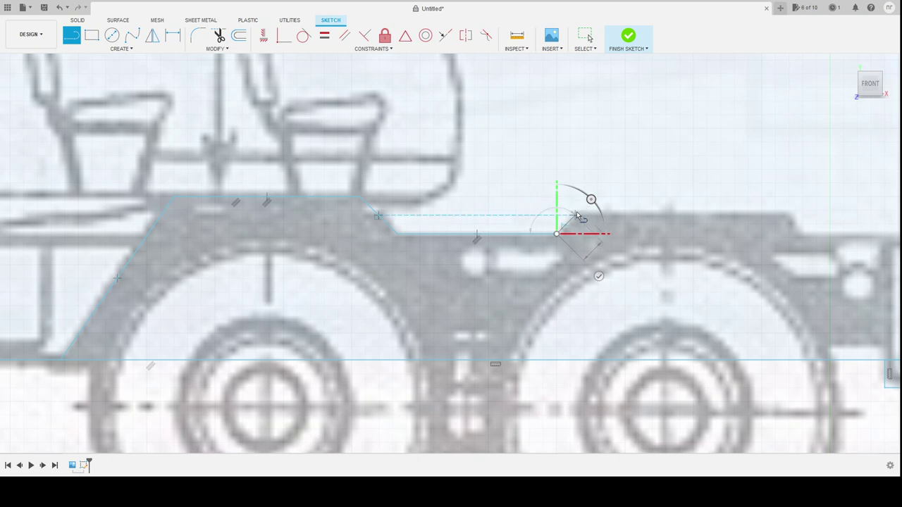
Continue the outline to the next corner, across to the front edge, and down to the bottom
scroll(576, 217, "down", 2)
scroll(578, 216, "down", 2)
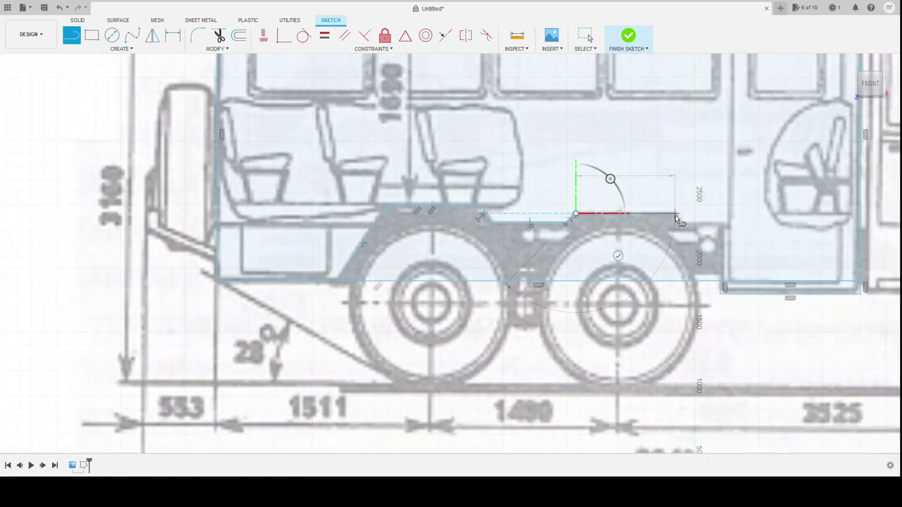
scroll(676, 222, "down", 3)
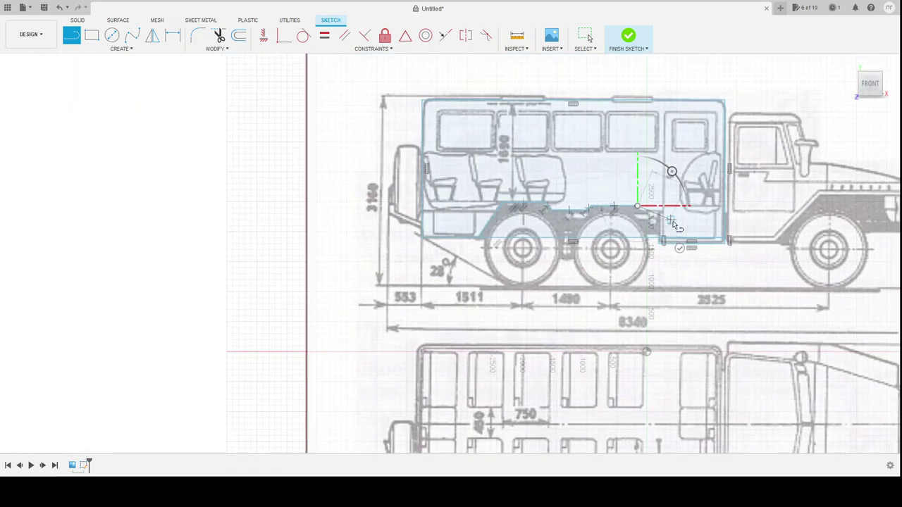
scroll(675, 224, "up", 3)
scroll(642, 205, "up", 2)
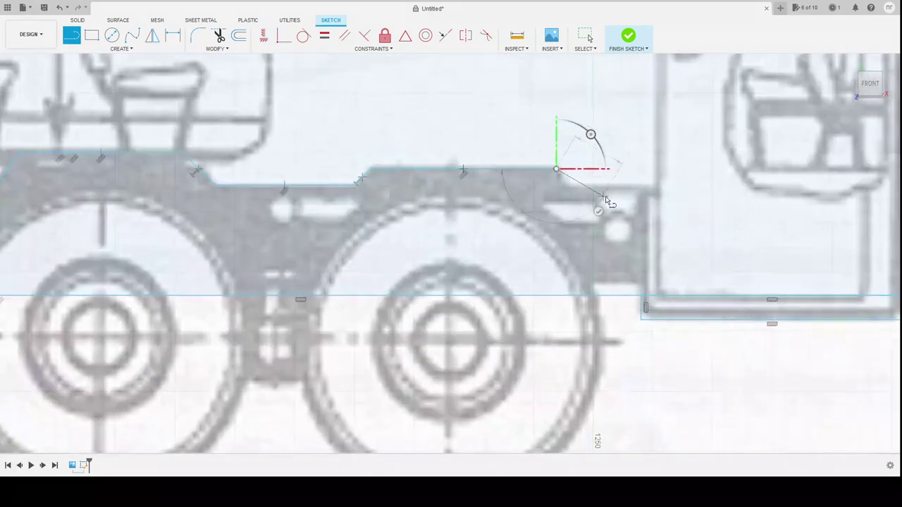
left_click(564, 185)
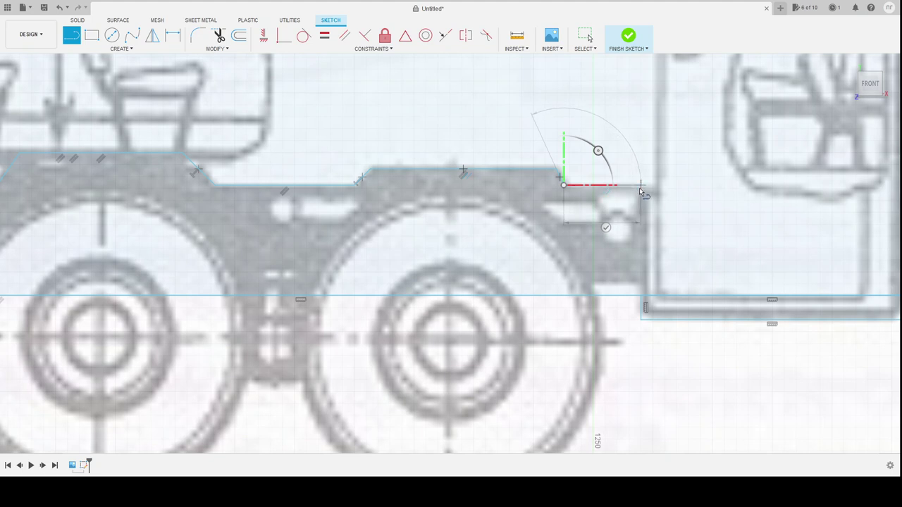
left_click(641, 186)
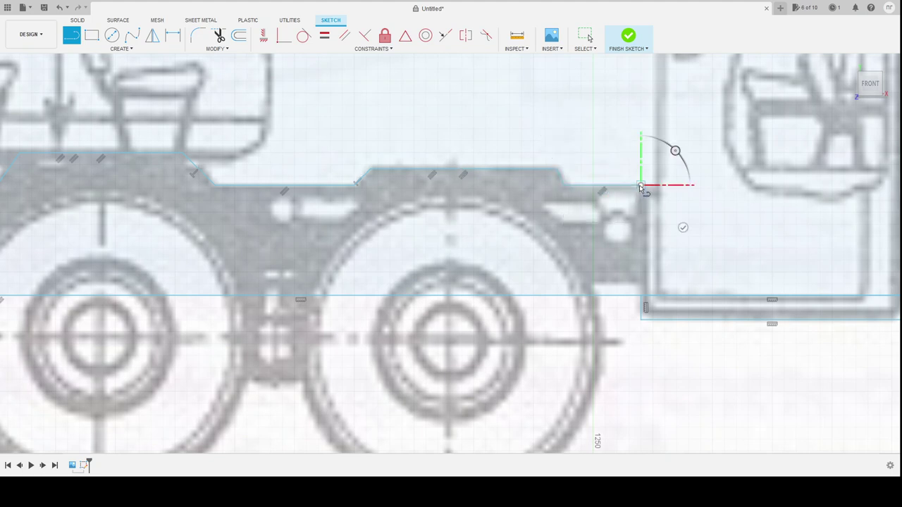
left_click(641, 296)
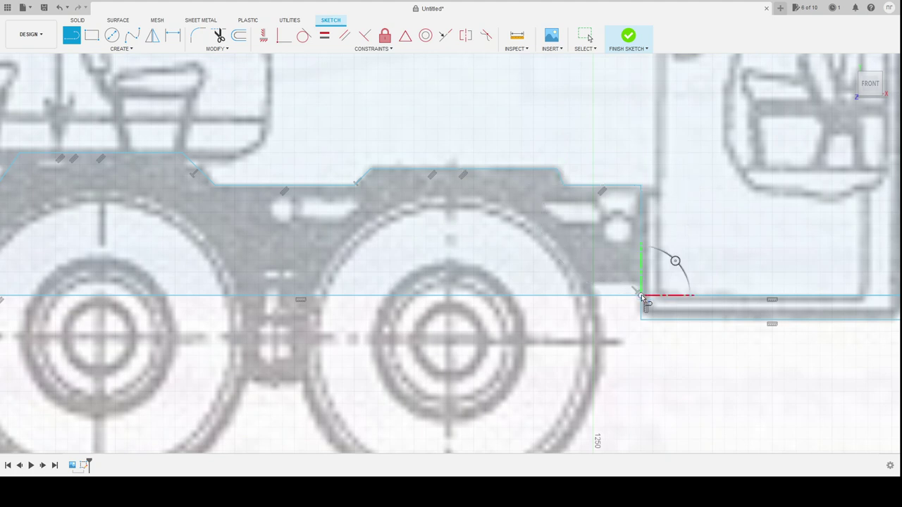
scroll(430, 293, "down", 5)
scroll(260, 277, "down", 2)
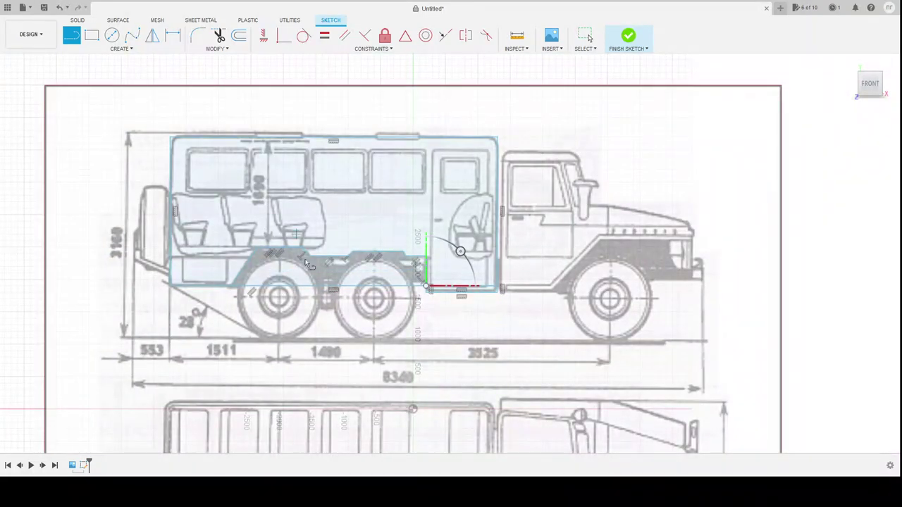
Trim the extra segment under the door and the overlapping bottom edge of the body
left_click(91, 37)
scroll(491, 163, "up", 1)
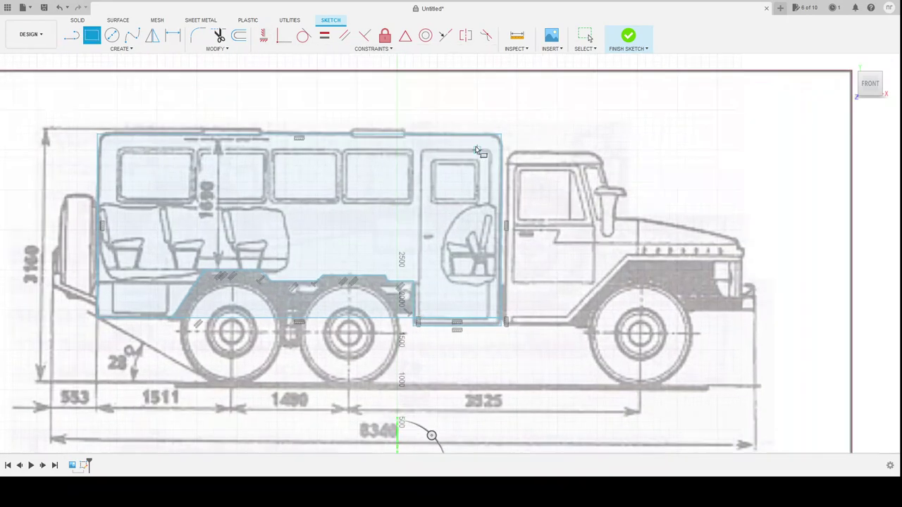
scroll(480, 153, "up", 1)
scroll(435, 186, "up", 1)
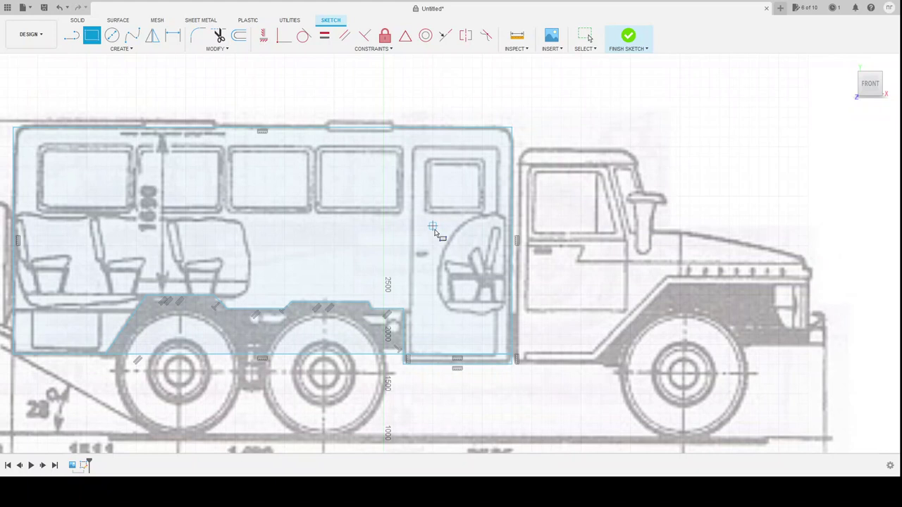
left_click(218, 36)
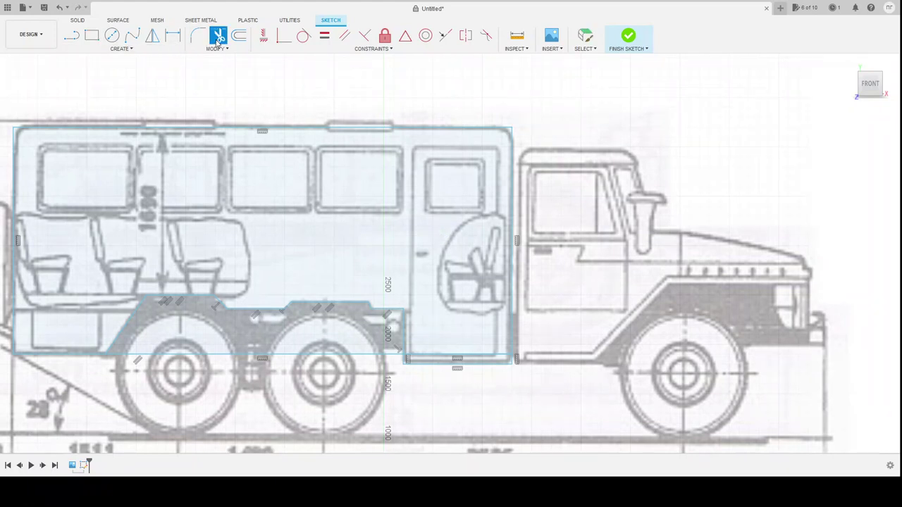
left_click(473, 358)
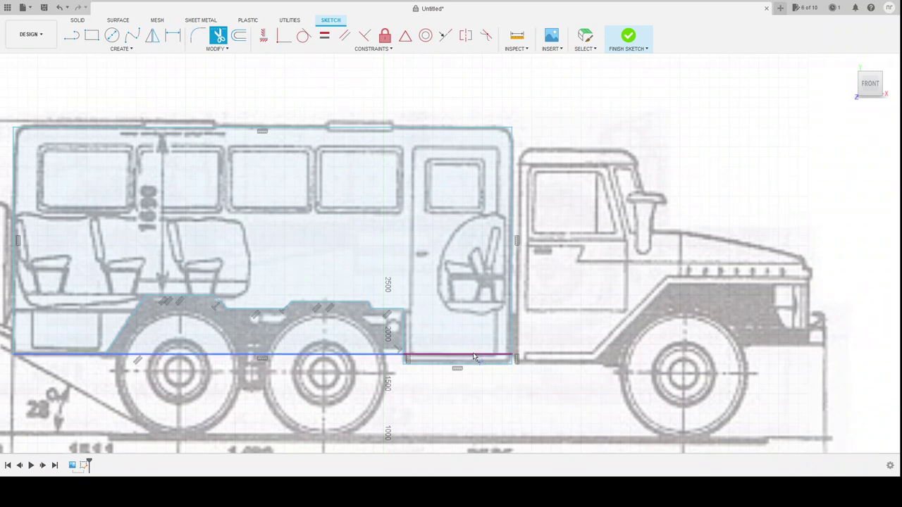
left_click(473, 353)
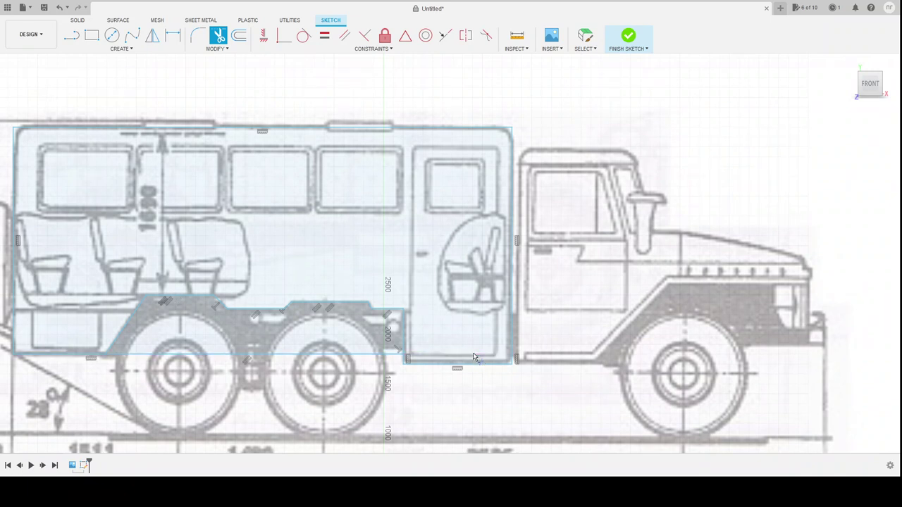
left_click(91, 35)
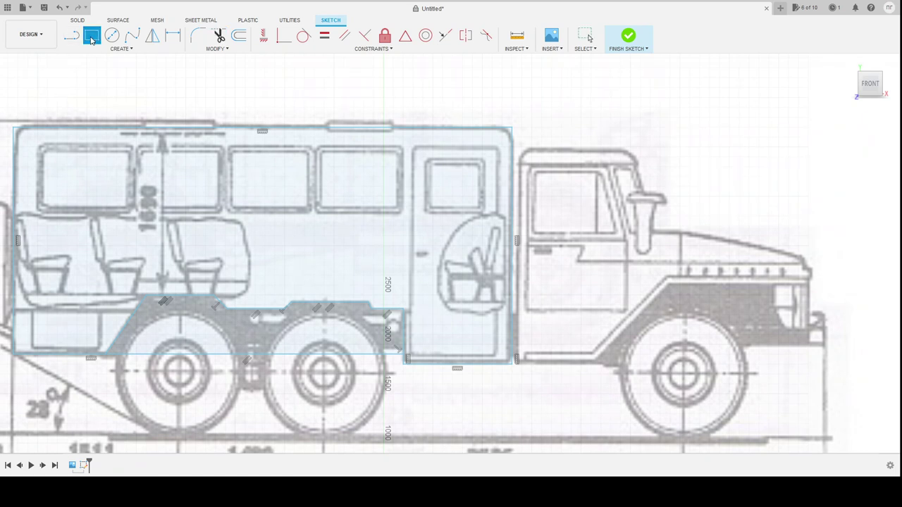
Draw the door rectangle from its top-left to its bottom-right corner on the blueprint
left_click(413, 146)
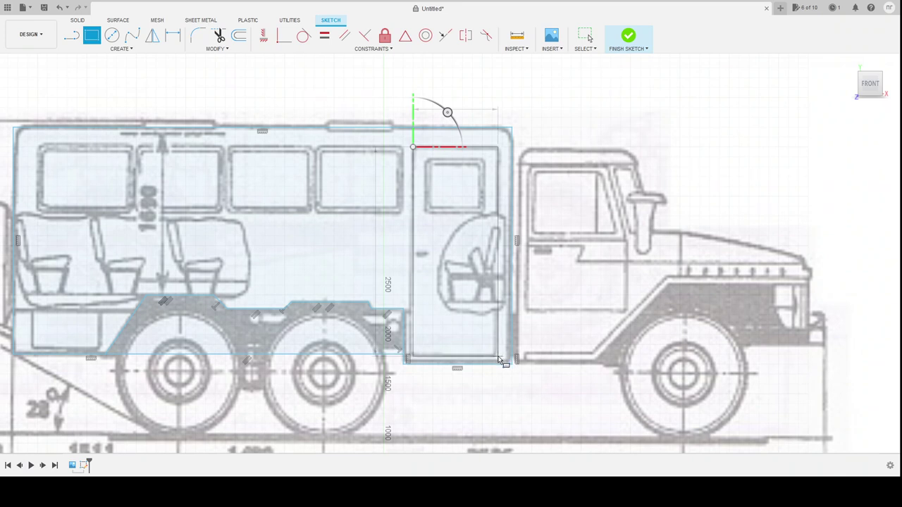
left_click(498, 360)
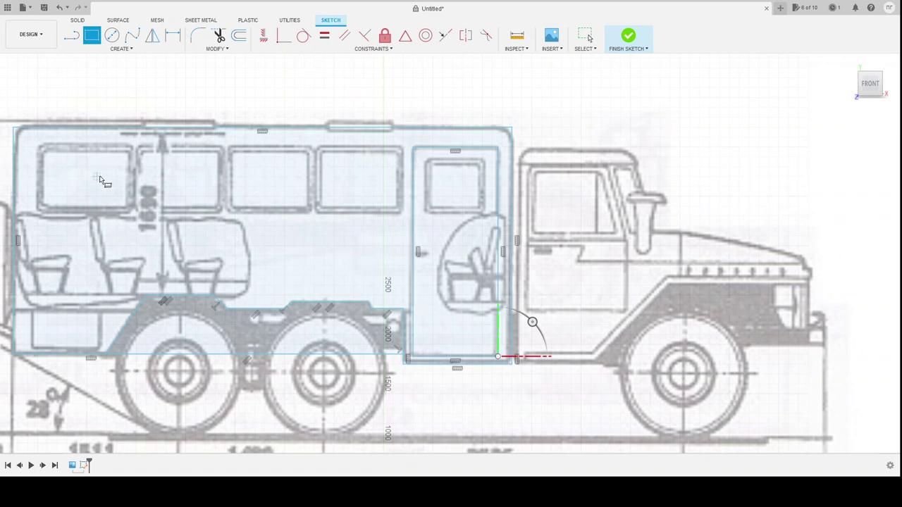
scroll(304, 236, "down", 2)
scroll(487, 278, "down", 2)
scroll(486, 278, "down", 1)
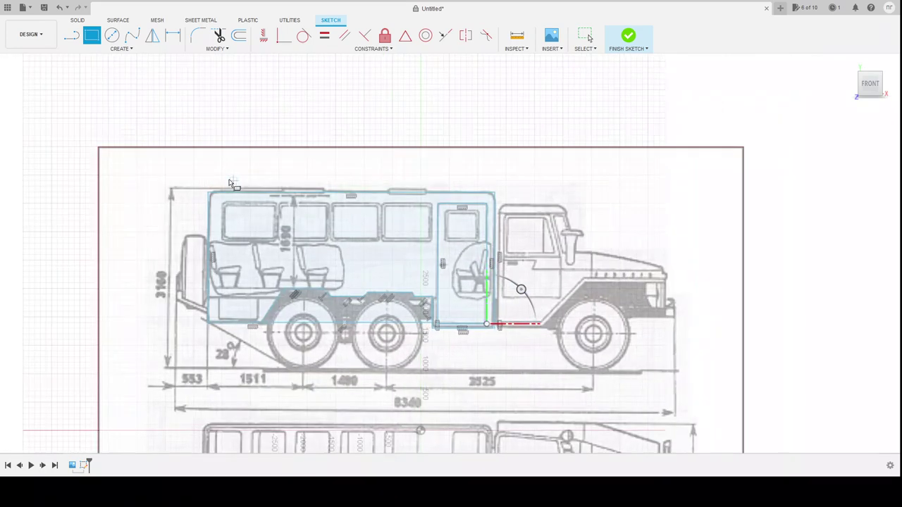
scroll(236, 183, "up", 1)
scroll(580, 275, "up", 1)
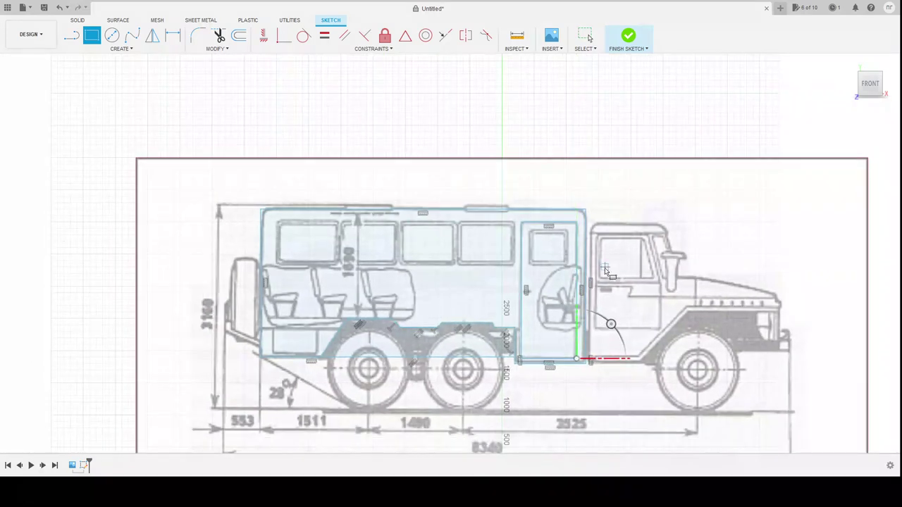
scroll(605, 270, "up", 1)
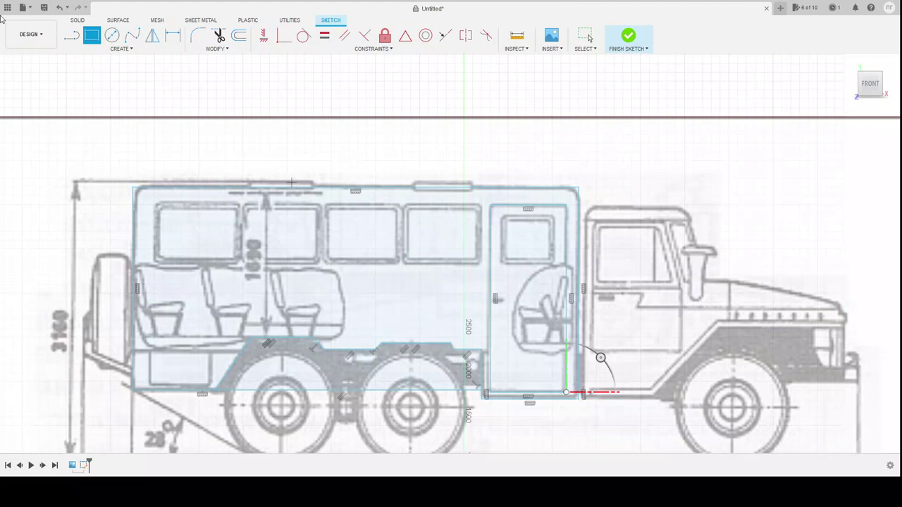
Round the door's top-left corner with an R50 fillet
left_click(197, 38)
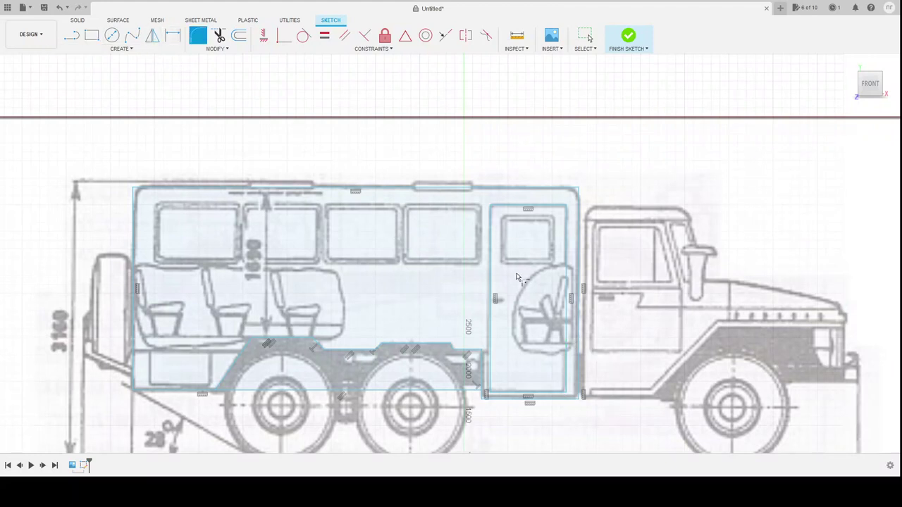
left_click(492, 208)
scroll(504, 216, "up", 2)
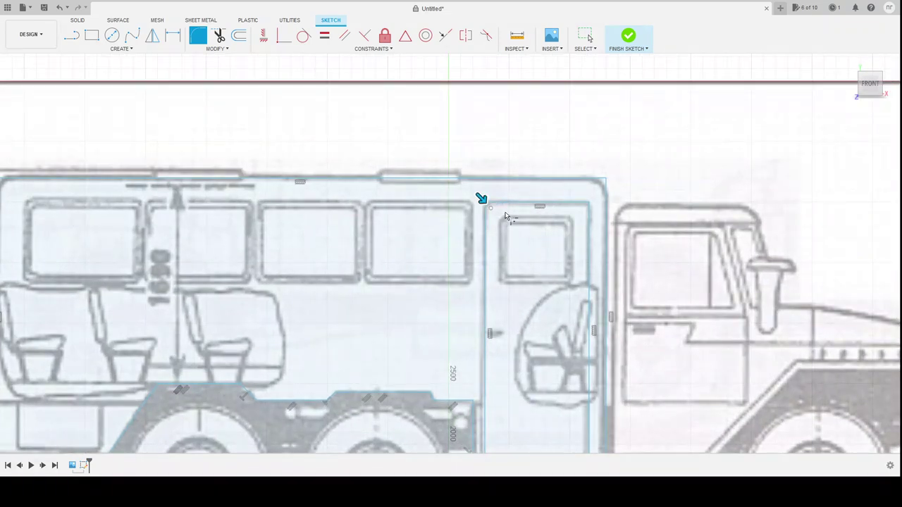
scroll(502, 214, "up", 2)
scroll(499, 211, "up", 2)
scroll(496, 210, "up", 2)
scroll(459, 195, "up", 2)
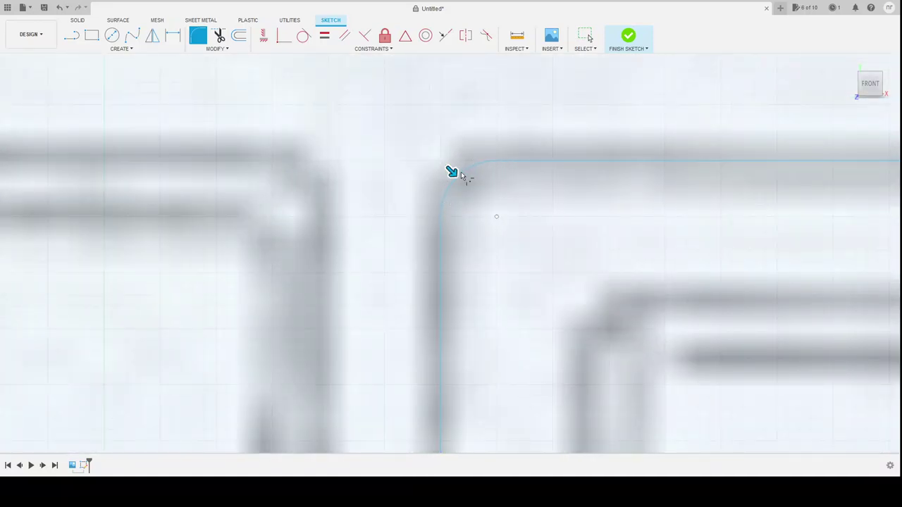
scroll(402, 241, "down", 2)
scroll(403, 242, "down", 2)
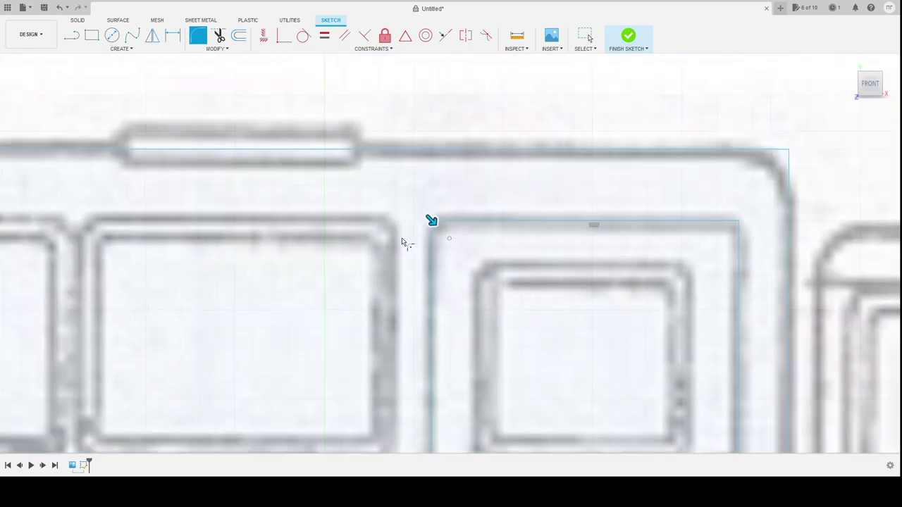
scroll(403, 242, "down", 2)
scroll(403, 241, "down", 2)
scroll(403, 242, "down", 1)
scroll(403, 241, "down", 2)
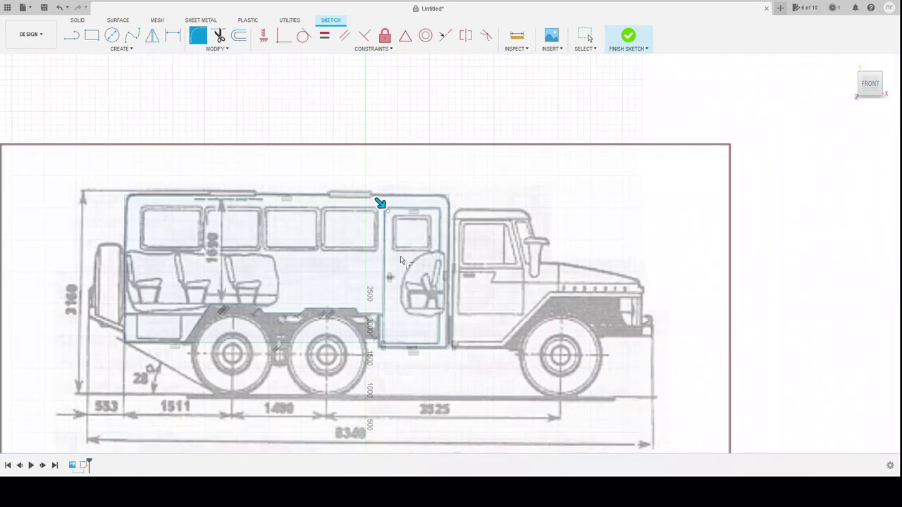
scroll(440, 361, "up", 2)
scroll(440, 362, "up", 1)
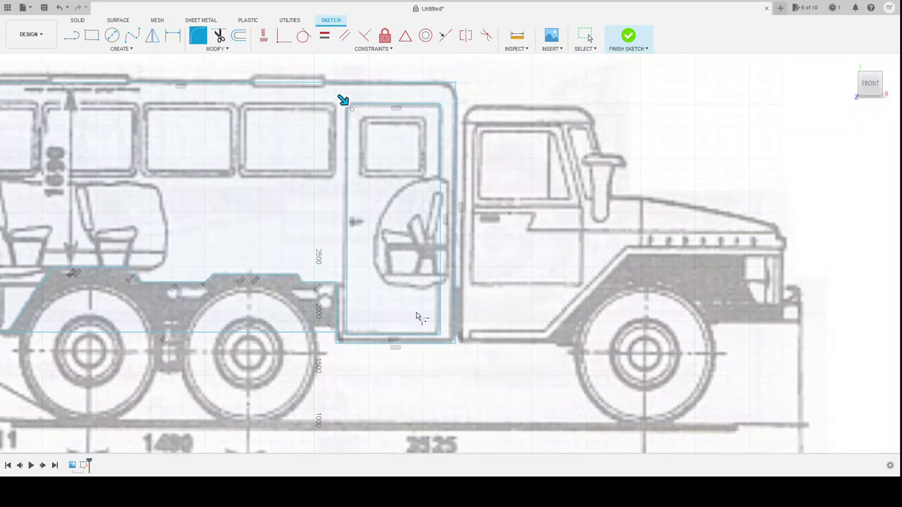
key("Return")
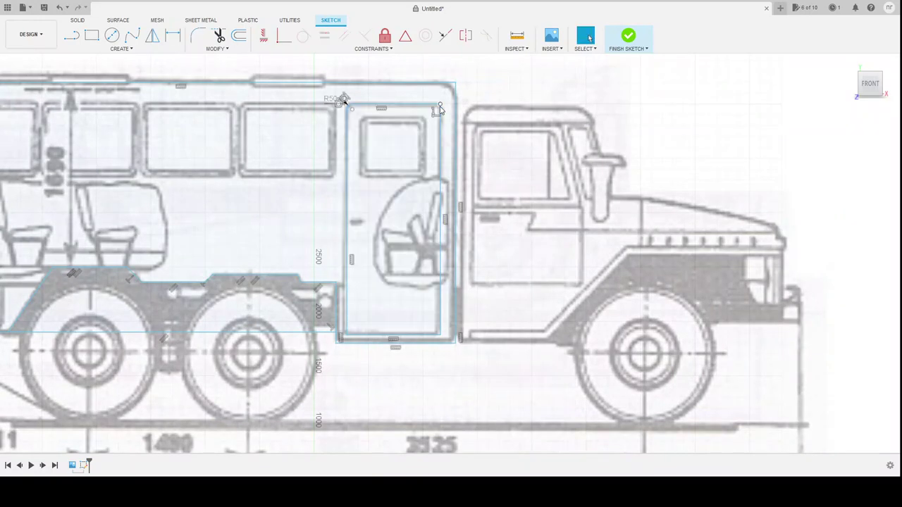
Apply R50 fillets to the door's top-right, bottom-left and bottom-right corners
left_click(196, 38)
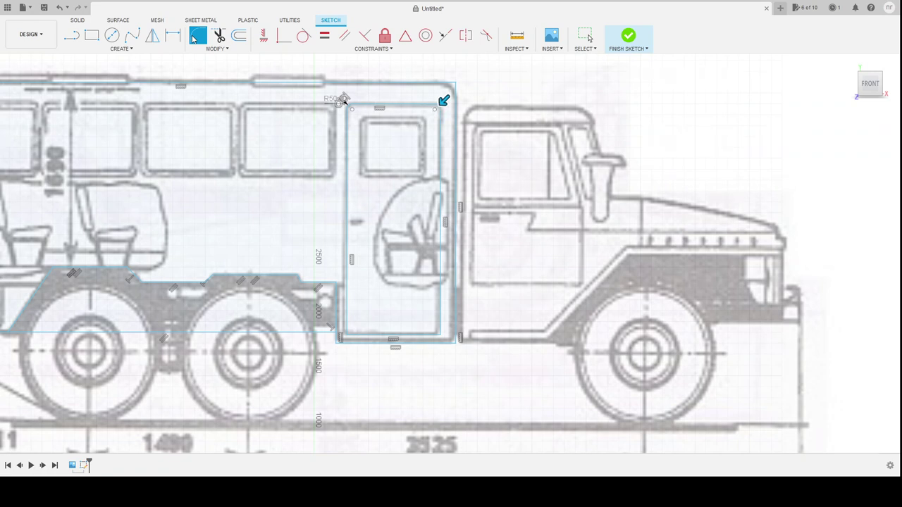
left_click(444, 101)
key("Return")
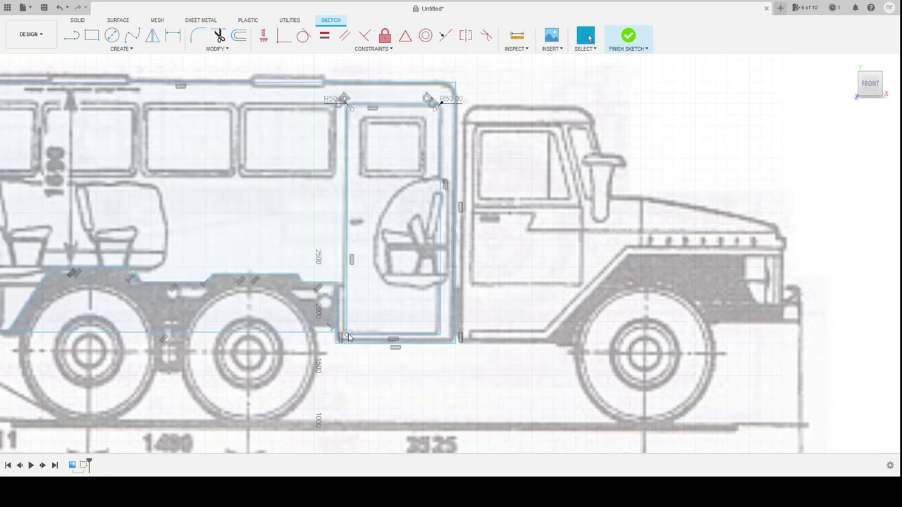
left_click(198, 35)
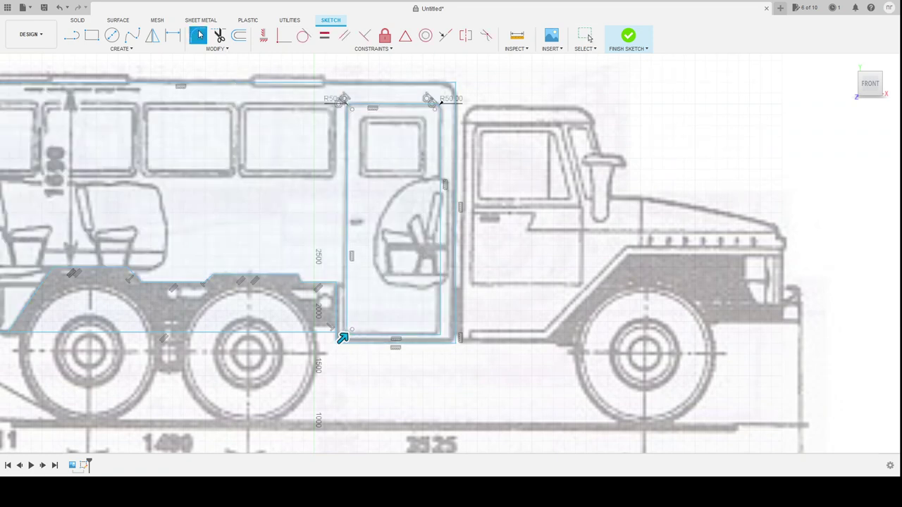
key("Return")
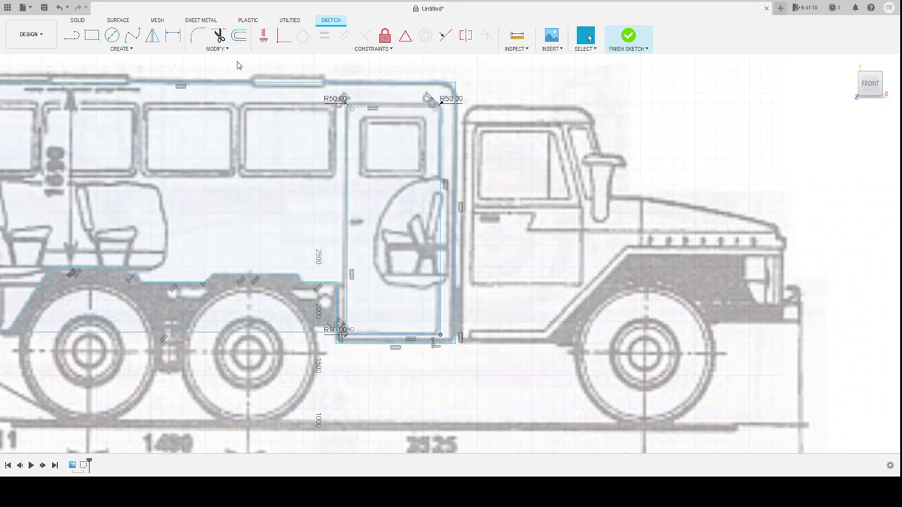
left_click(198, 38)
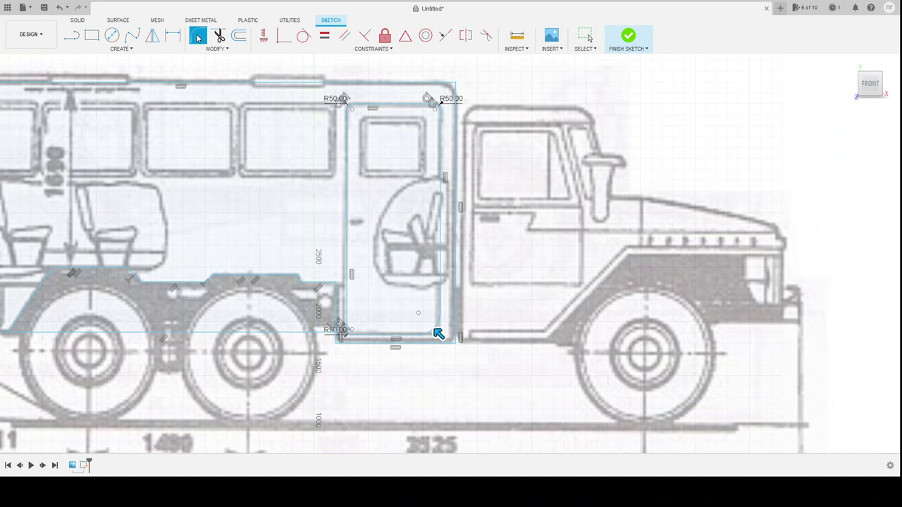
left_click(438, 334)
key("Return")
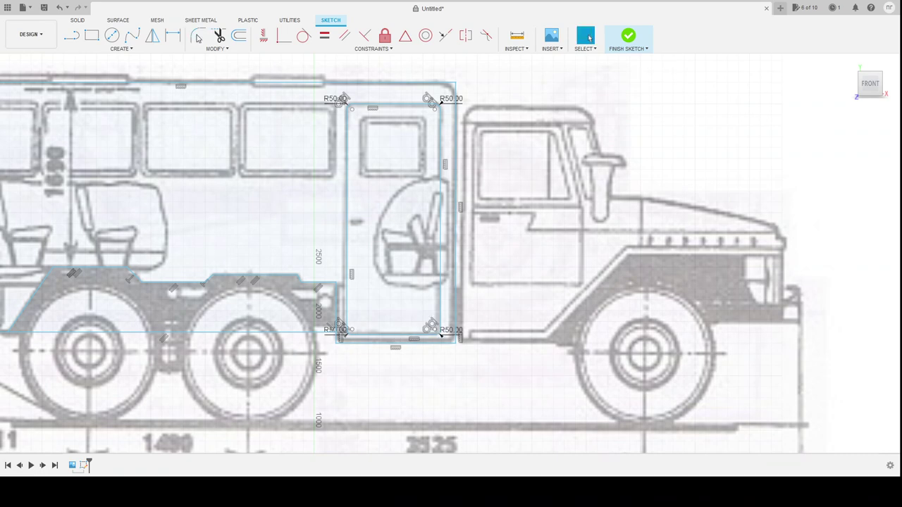
left_click(451, 83)
key("Escape")
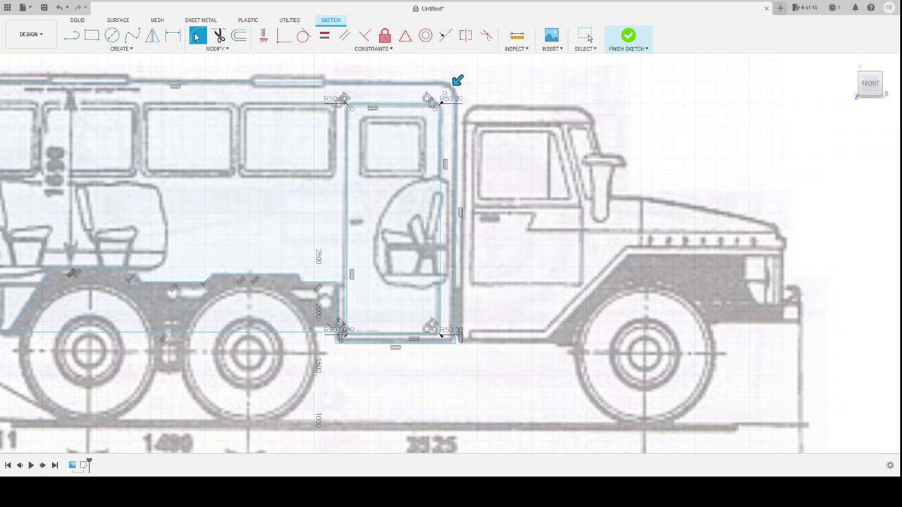
Apply R100 fillets to the body outline's front top and rear top corners
left_click(455, 83)
scroll(574, 144, "down", 2)
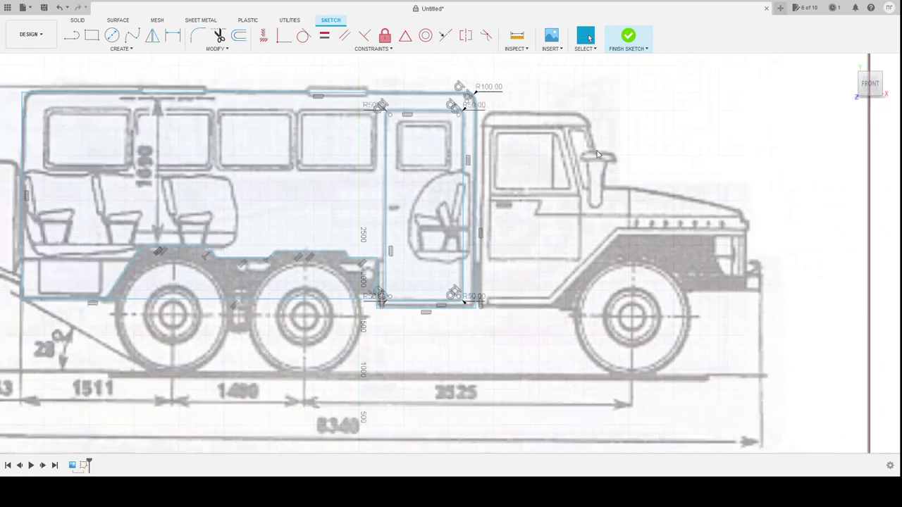
scroll(574, 145, "down", 2)
scroll(225, 131, "up", 6)
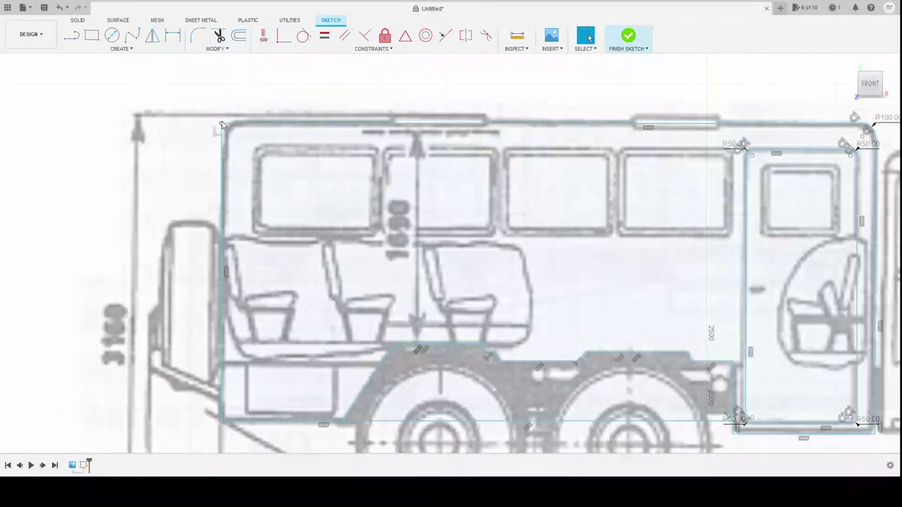
left_click(198, 35)
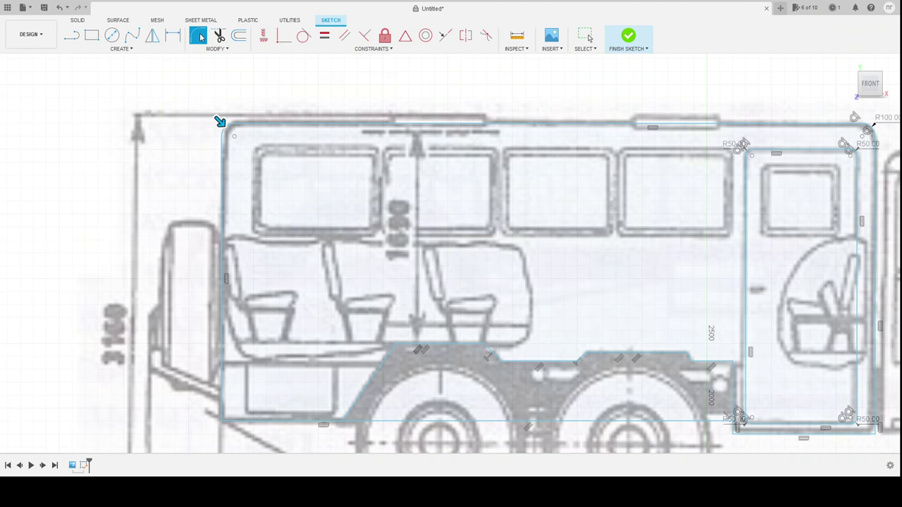
left_click(220, 122)
key("Return")
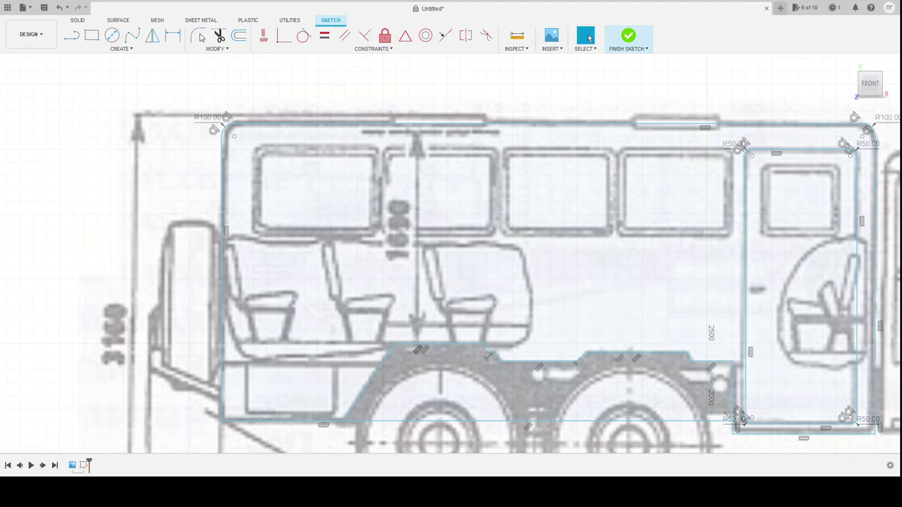
scroll(296, 339, "down", 5)
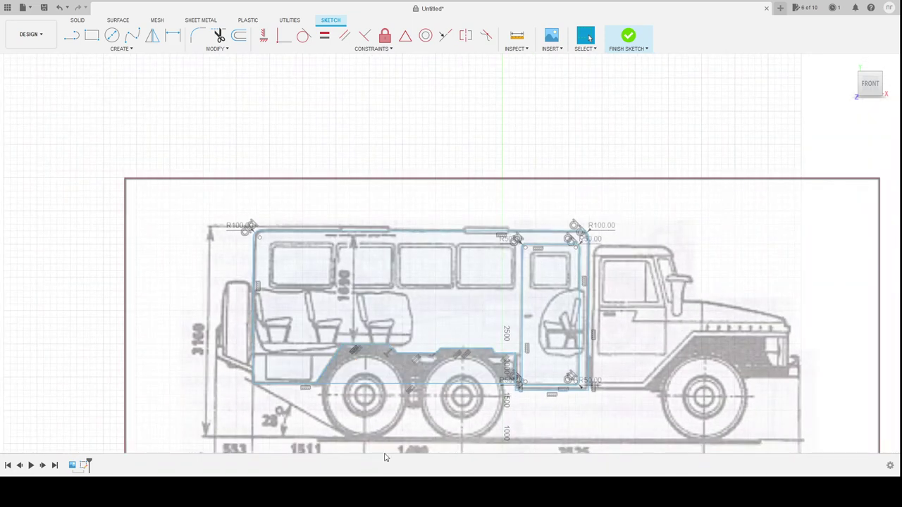
Select the main bus-body profile and add the door region to the selection
scroll(395, 321, "down", 3)
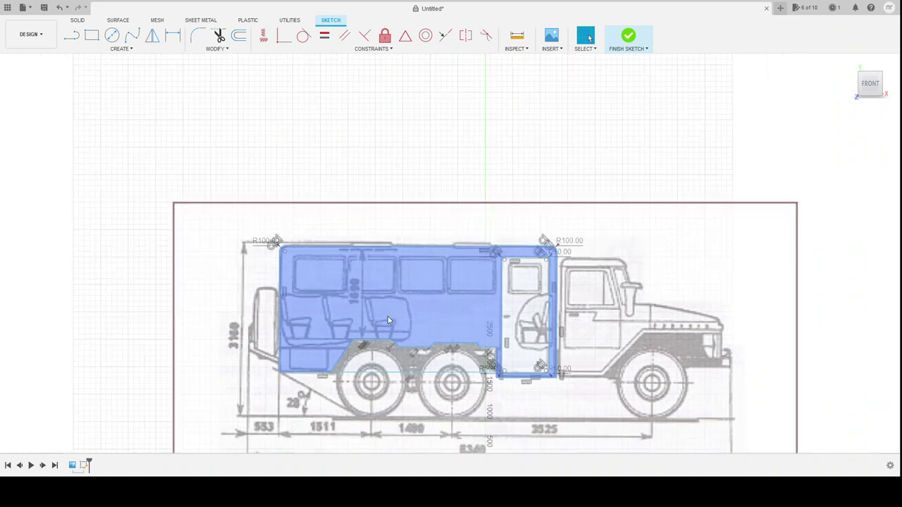
scroll(499, 336, "up", 2)
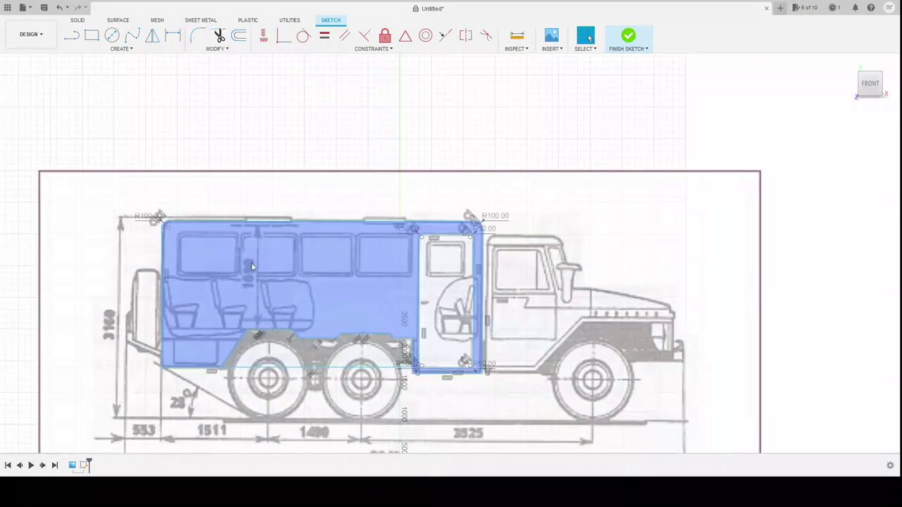
scroll(190, 253, "up", 2)
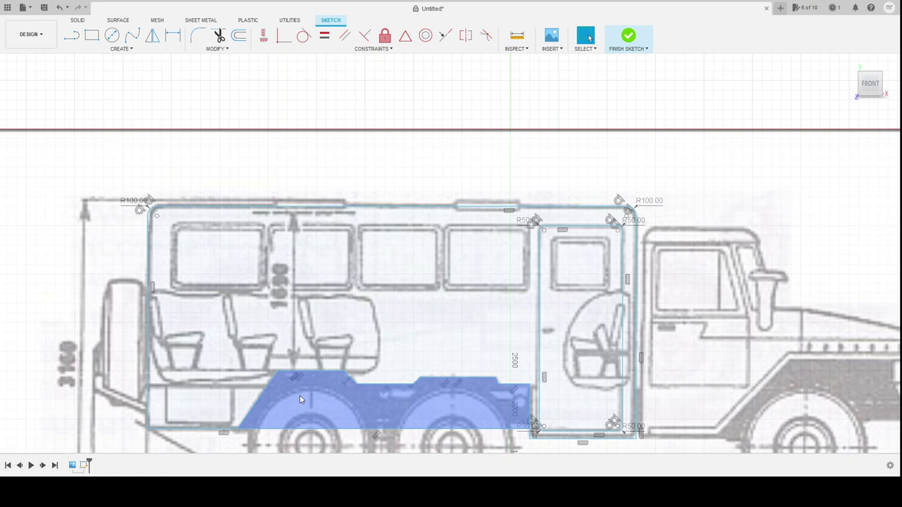
left_click(237, 342)
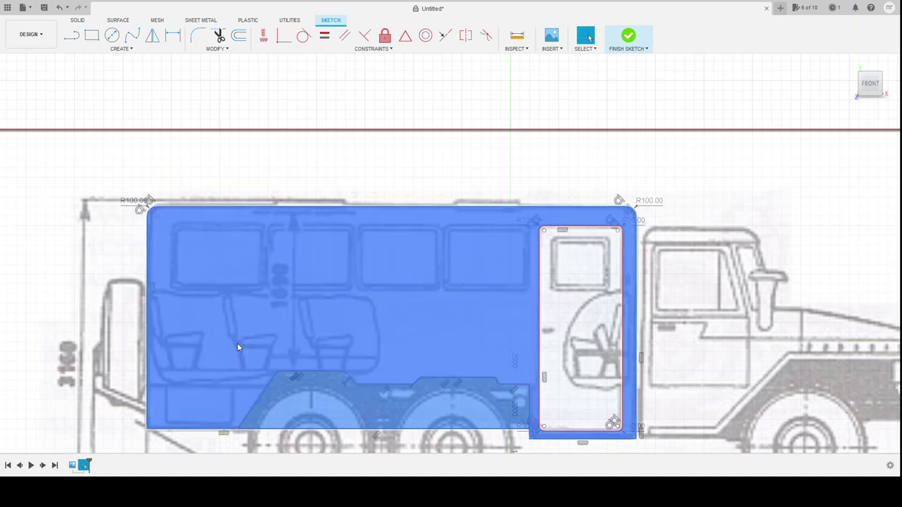
left_click(575, 324, "shift")
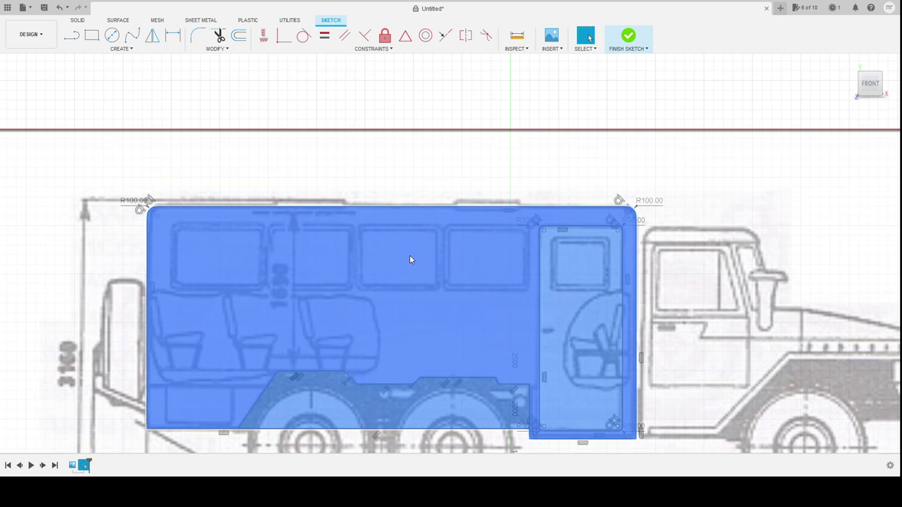
Offset the bus body's entire outer loop so a copy runs just inside it
left_click(240, 37)
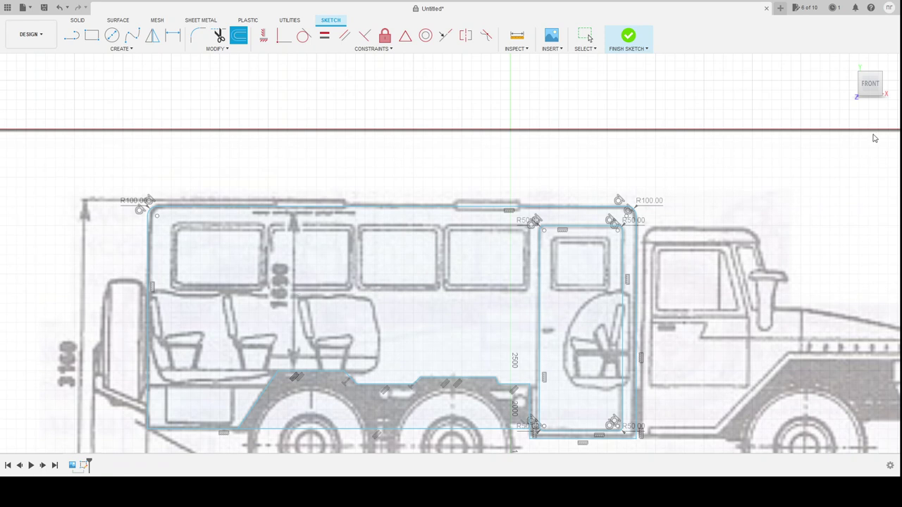
double_click(305, 210)
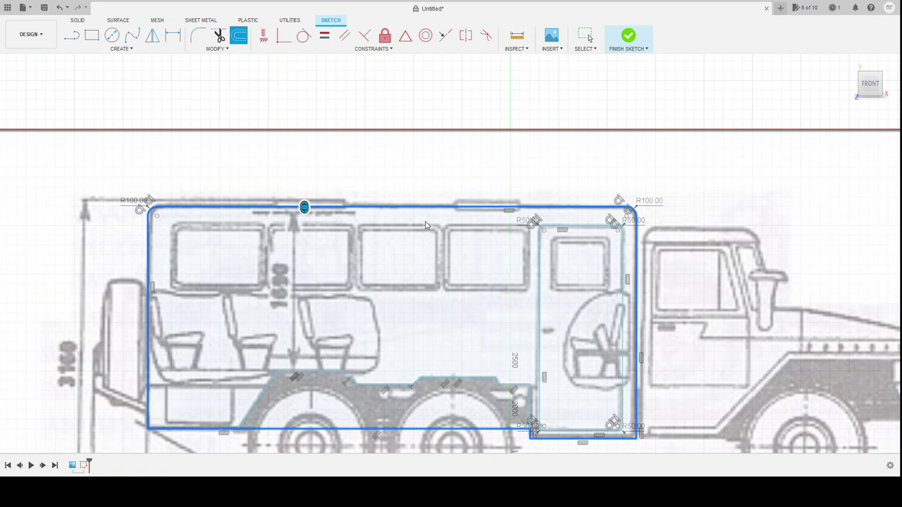
key("Escape")
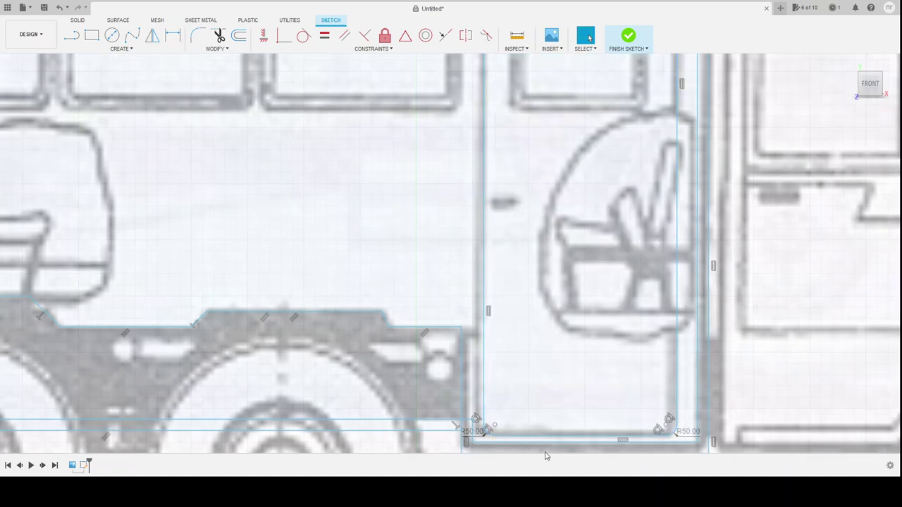
scroll(343, 330, "down", 5)
scroll(421, 435, "up", 3)
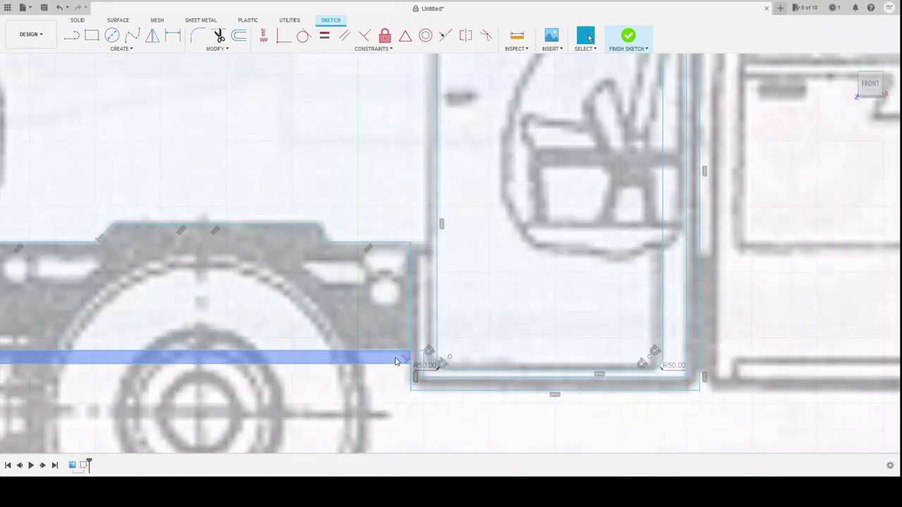
scroll(406, 209, "down", 2)
scroll(367, 247, "down", 2)
scroll(310, 296, "down", 2)
scroll(257, 353, "up", 2)
scroll(280, 392, "down", 1)
scroll(415, 437, "up", 2)
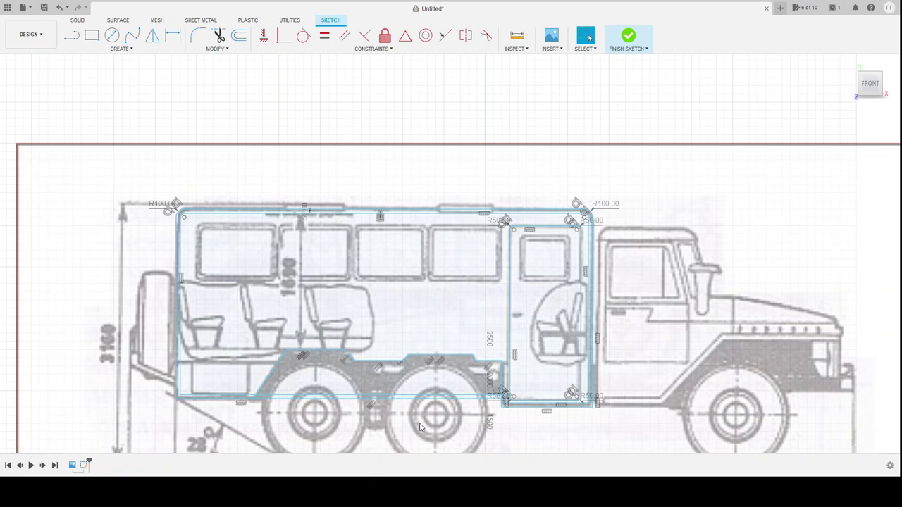
scroll(405, 377, "down", 3)
scroll(337, 286, "down", 3)
scroll(353, 366, "up", 2)
scroll(373, 405, "up", 1)
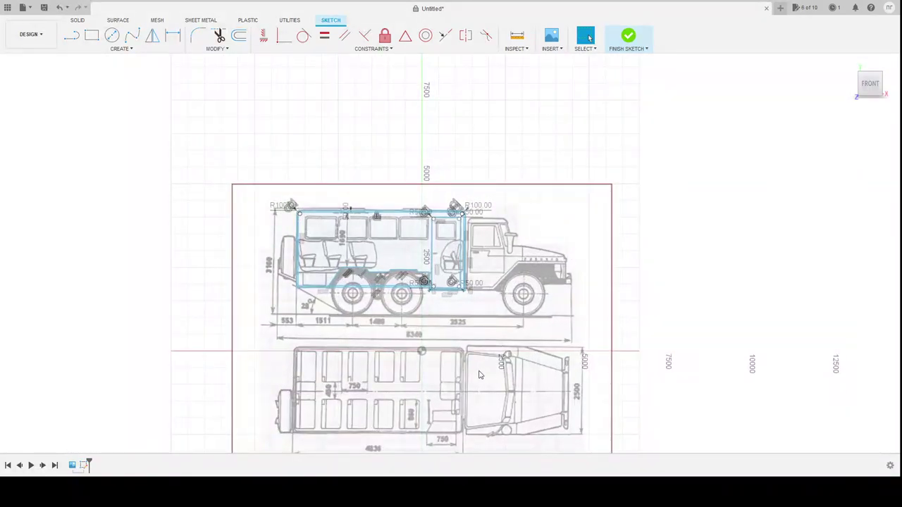
scroll(477, 439, "up", 1)
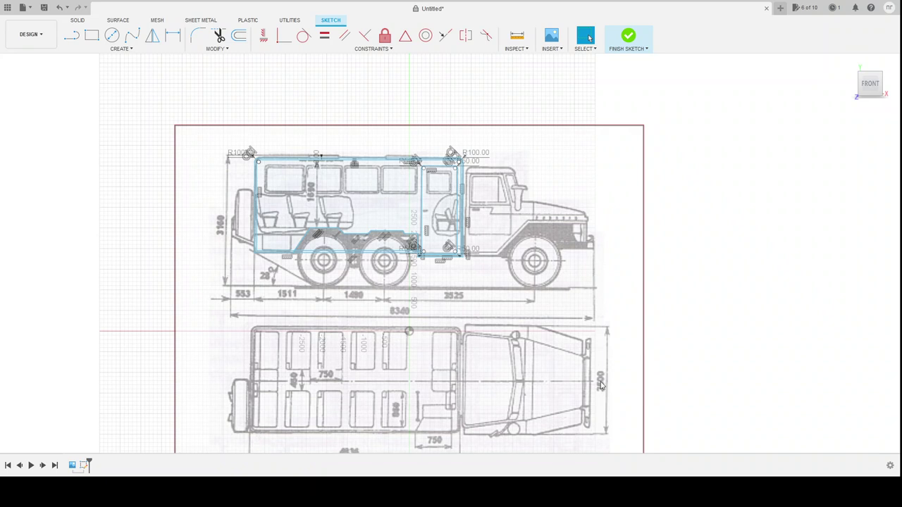
Finish the bus-body sketch, orbit to an angled view and select the bus-body profile
left_click(627, 36)
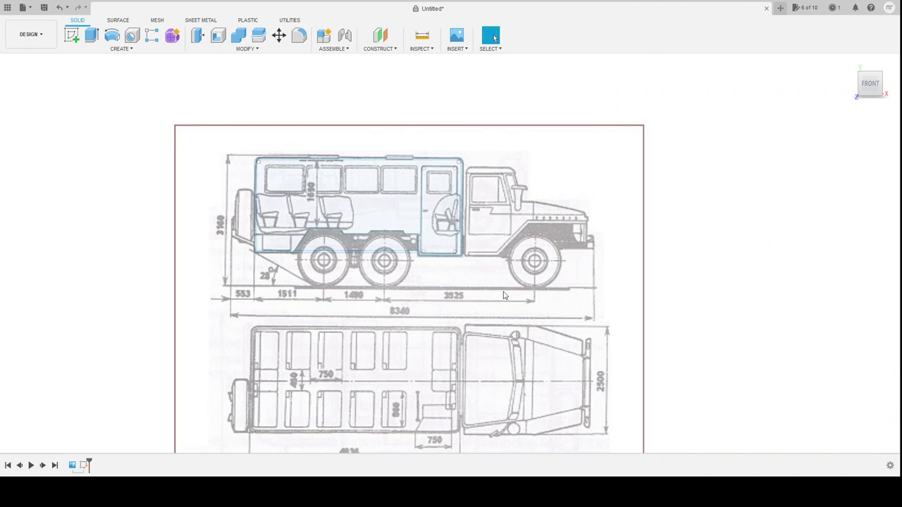
mouse_move(504, 295)
middle_mouse_down("shift")
mouse_move(449, 302)
mouse_move(466, 314)
middle_mouse_up("shift")
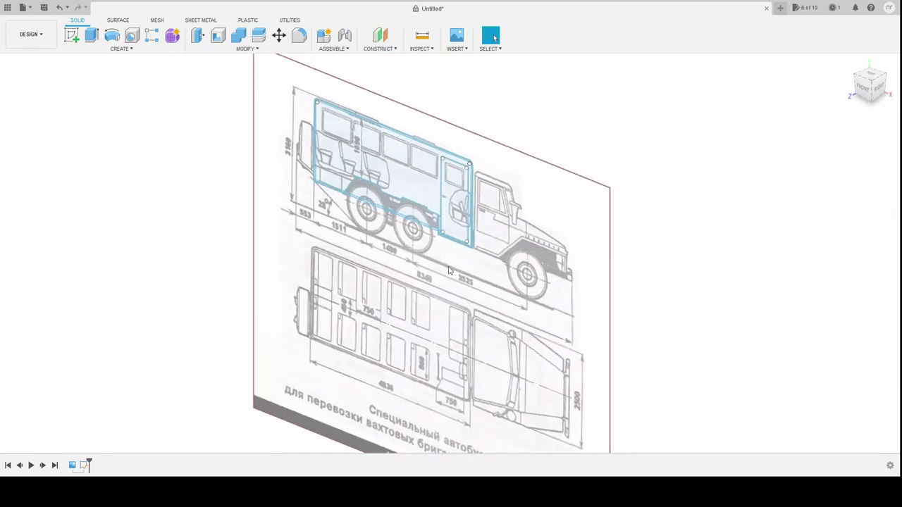
left_click(392, 191)
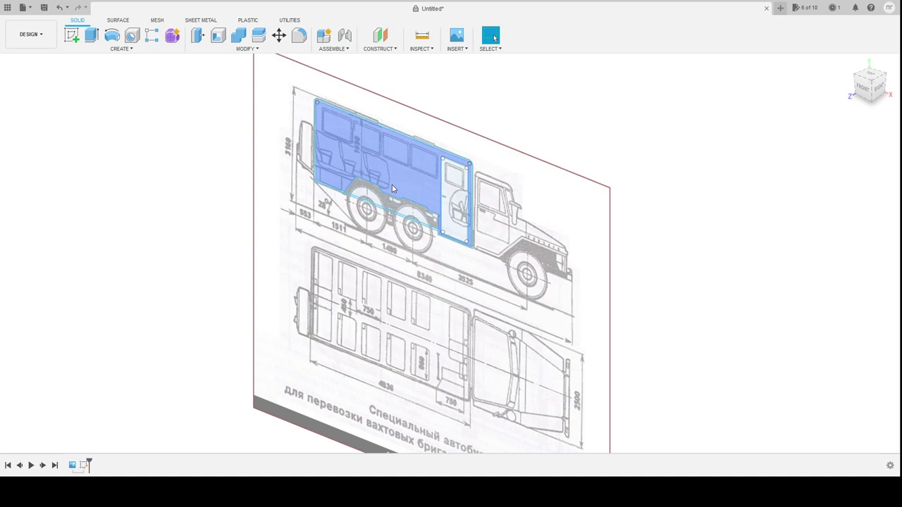
left_click(393, 189)
scroll(319, 128, "up", 2)
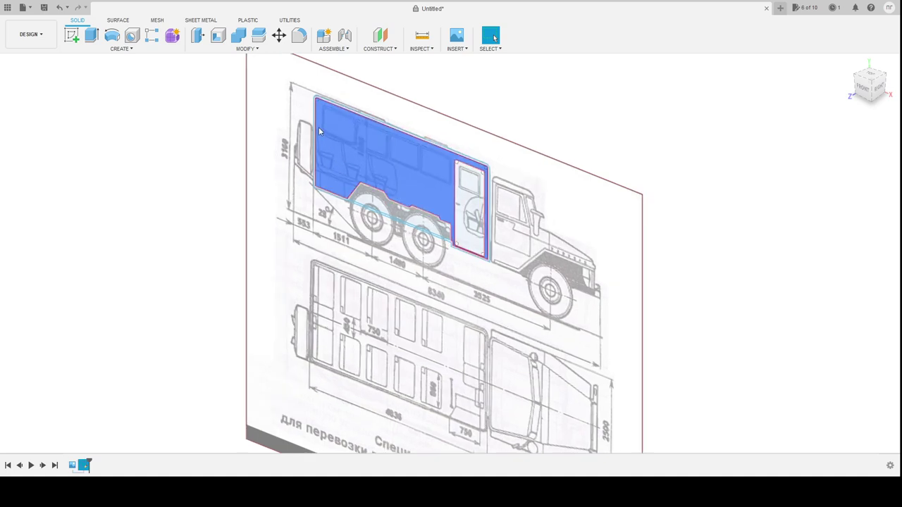
scroll(319, 127, "up", 3)
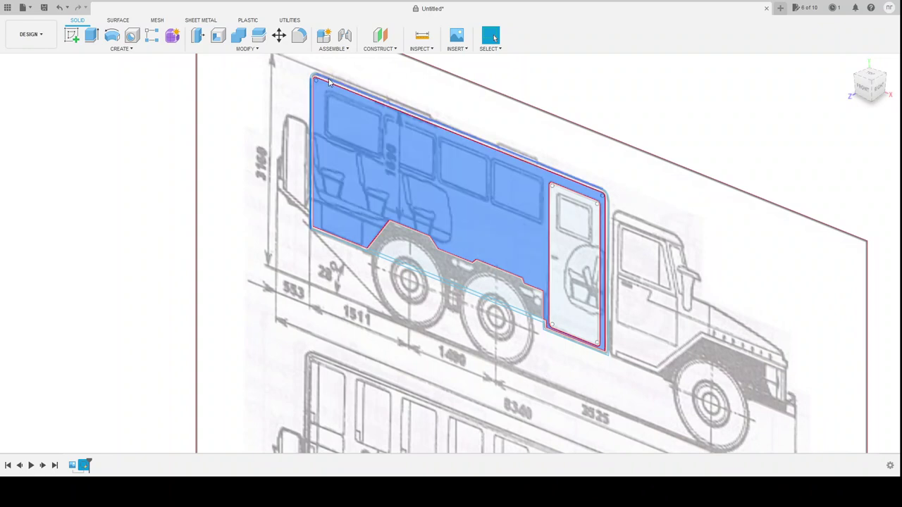
left_click(869, 88)
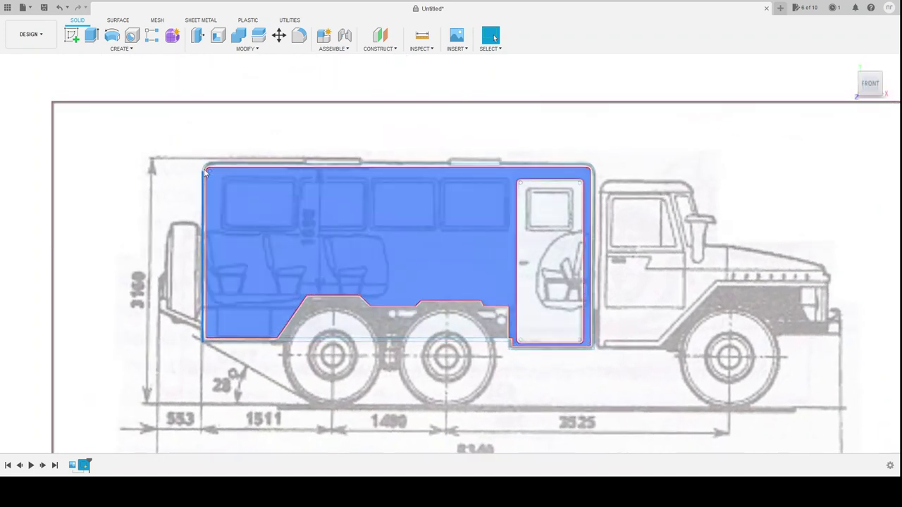
From the front view, select the upper bus region, the lower wheel-arch band and the door area
scroll(205, 173, "up", 3)
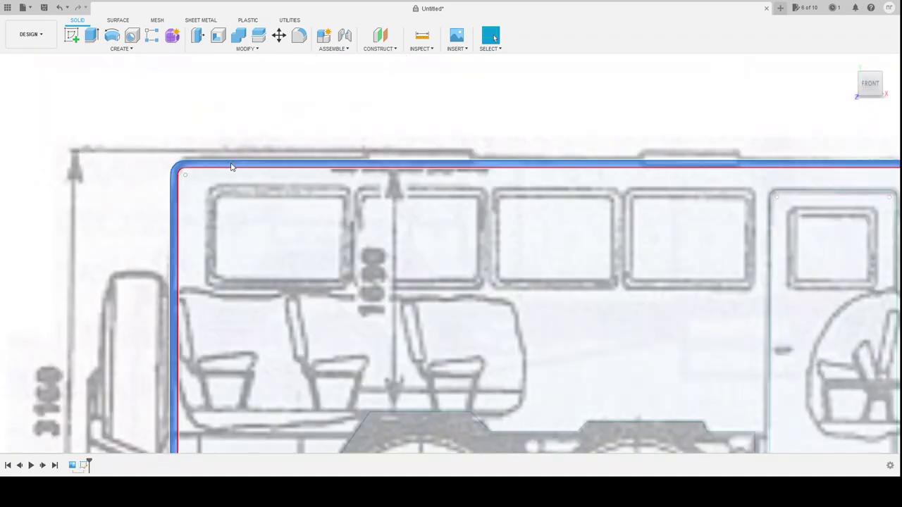
scroll(245, 227, "down", 3)
scroll(323, 326, "up", 1)
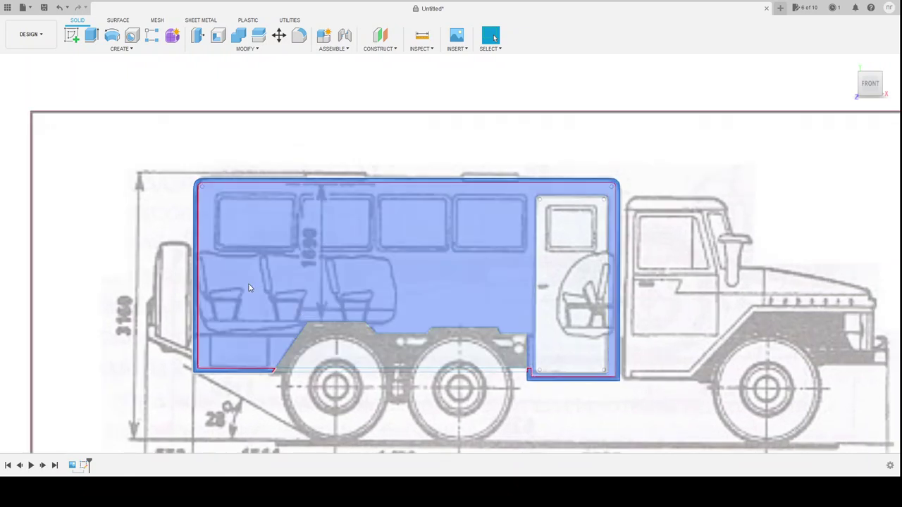
left_click(363, 371)
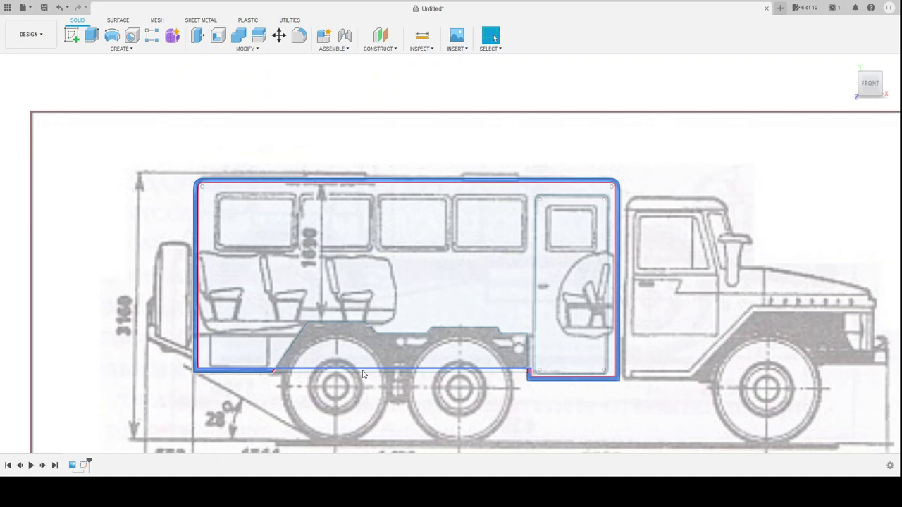
left_click(273, 295)
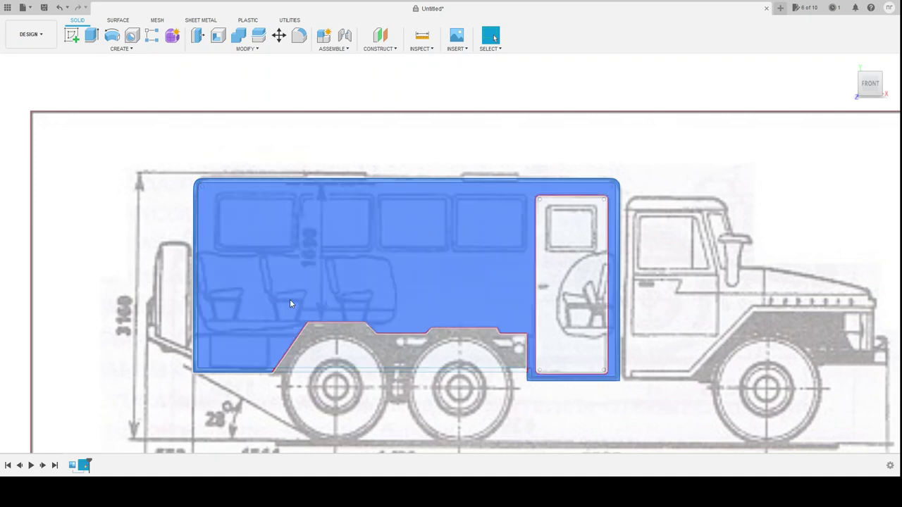
left_click(348, 349, "shift")
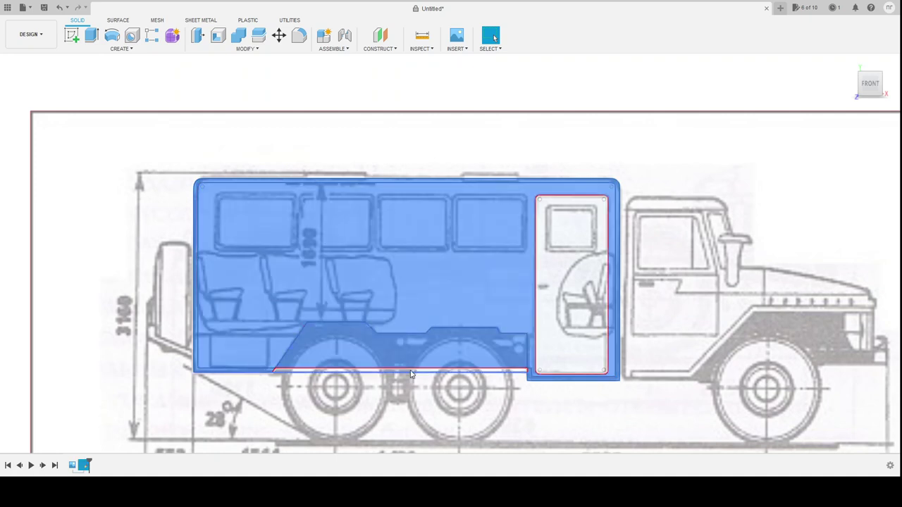
scroll(412, 374, "up", 4)
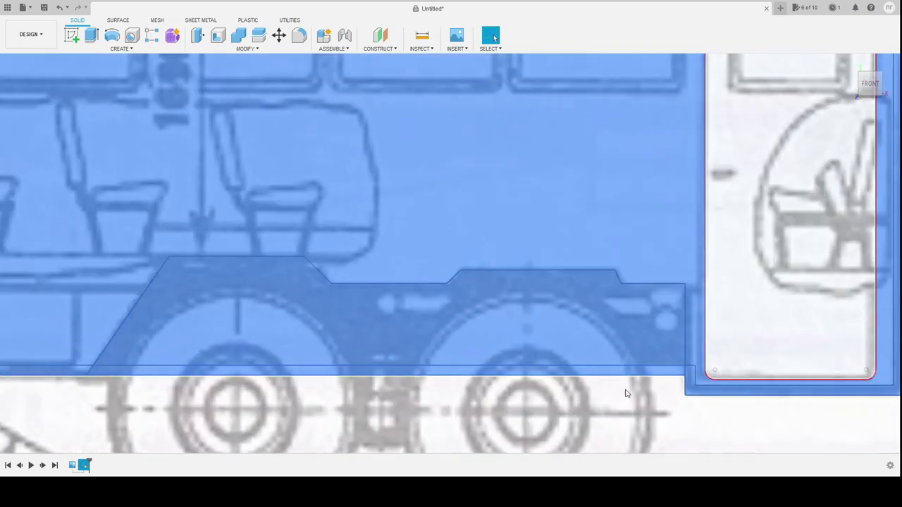
left_click(793, 289, "shift")
scroll(750, 294, "down", 5)
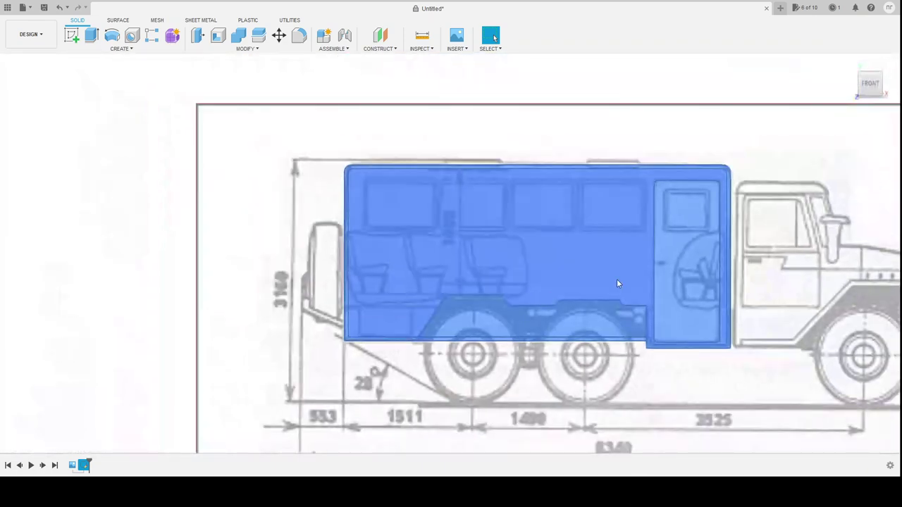
Extrude the selected bus-body profiles outward from the blueprint plane into a solid block
middle_click_drag(731, 256, 655, 275, "shift")
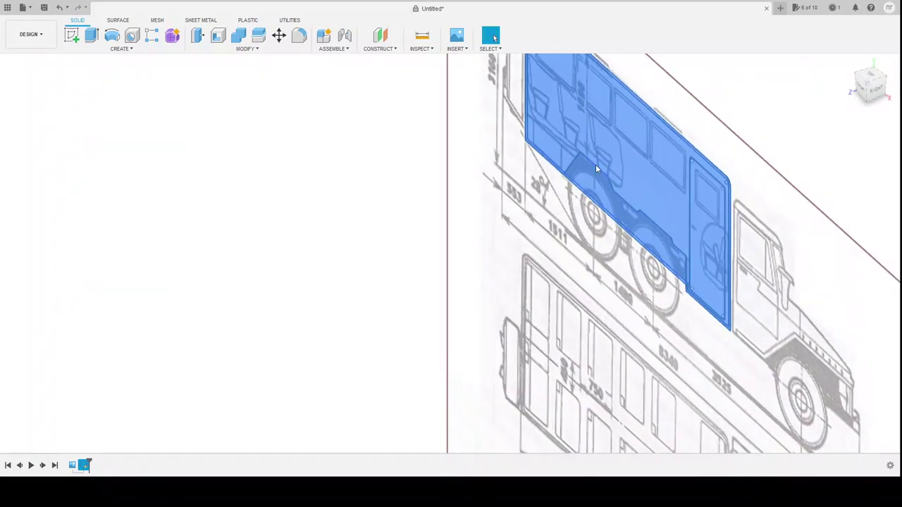
left_click(93, 38)
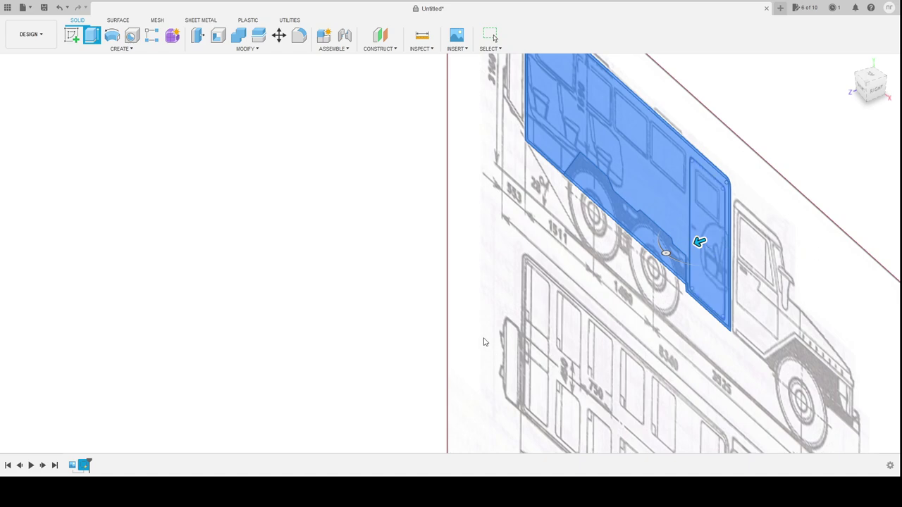
scroll(486, 342, "down", 3)
scroll(383, 292, "down", 2)
scroll(558, 343, "up", 3)
scroll(544, 338, "up", 2)
scroll(538, 342, "down", 2)
scroll(476, 263, "down", 2)
scroll(469, 144, "up", 2)
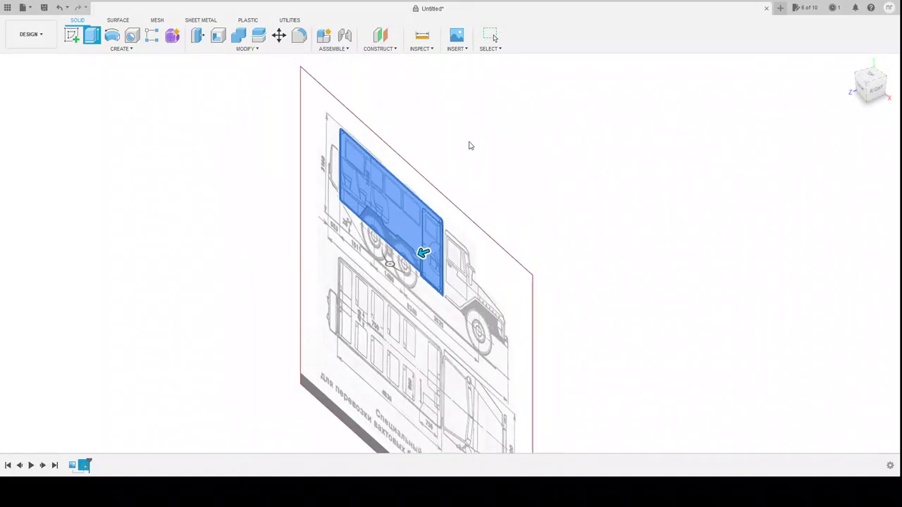
scroll(437, 183, "up", 2)
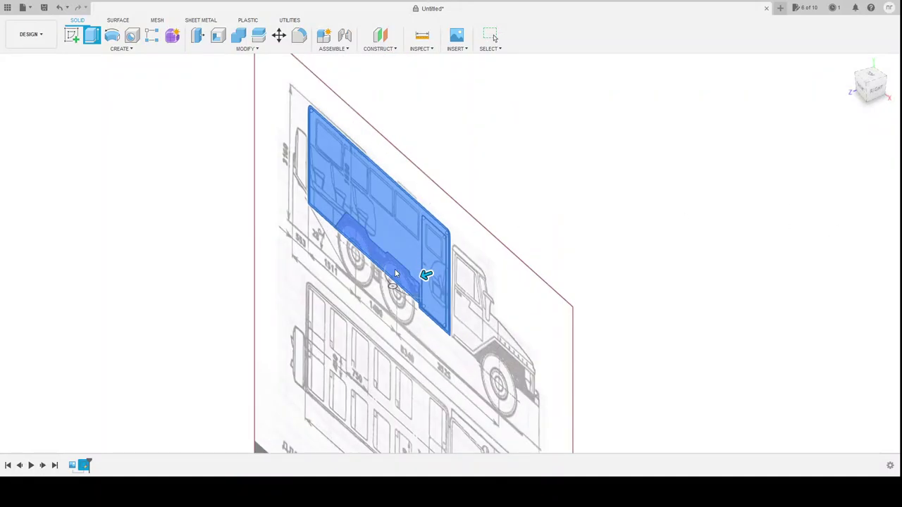
left_click_drag(426, 275, 348, 299)
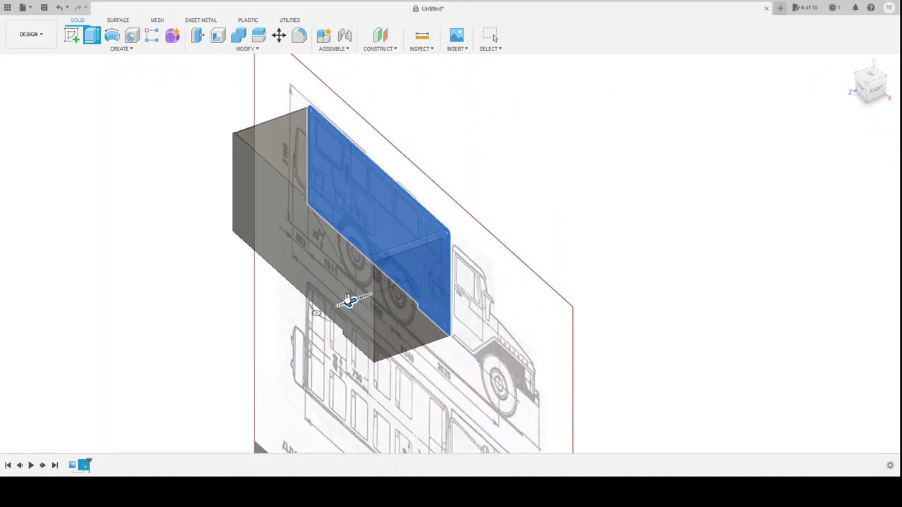
key("Escape")
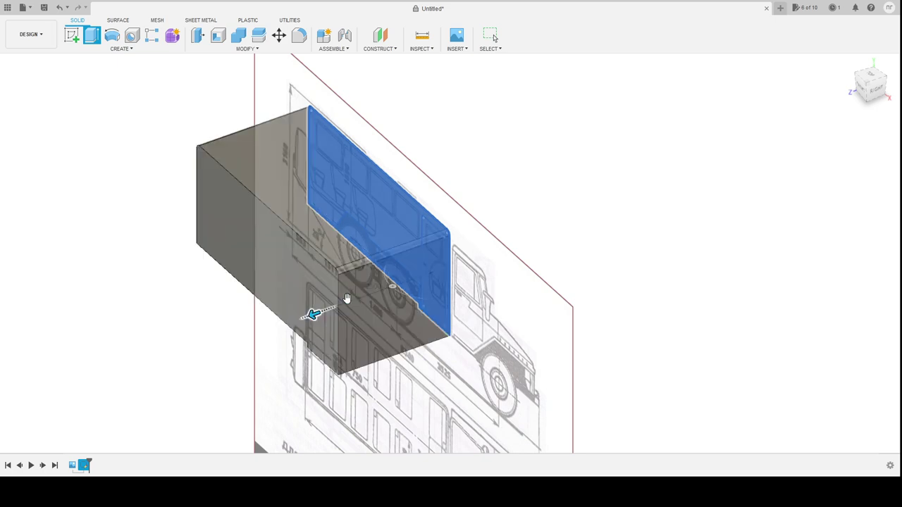
key("Return")
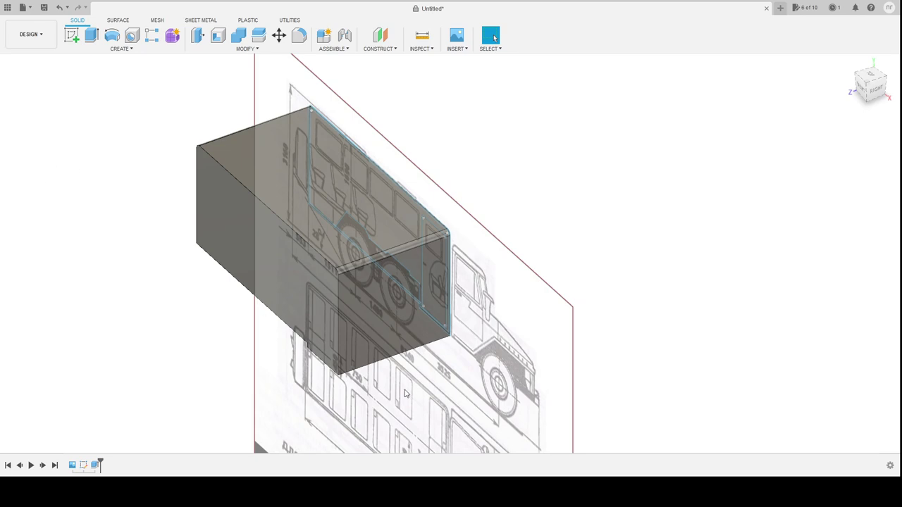
mouse_move(475, 396)
middle_mouse_down("shift")
mouse_move(523, 391)
mouse_move(309, 322)
middle_mouse_up("shift")
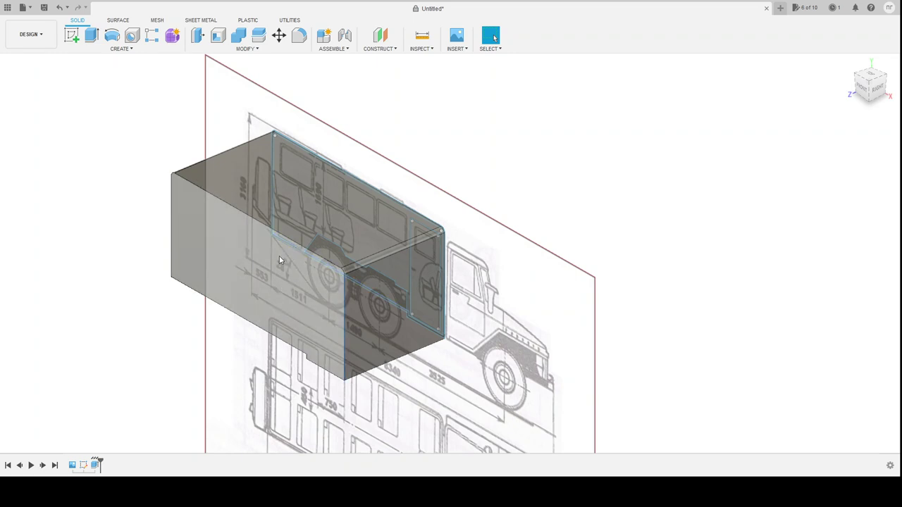
Fit the model in view, hide the truck blueprint canvas, and select the body's long side face
left_click(273, 285)
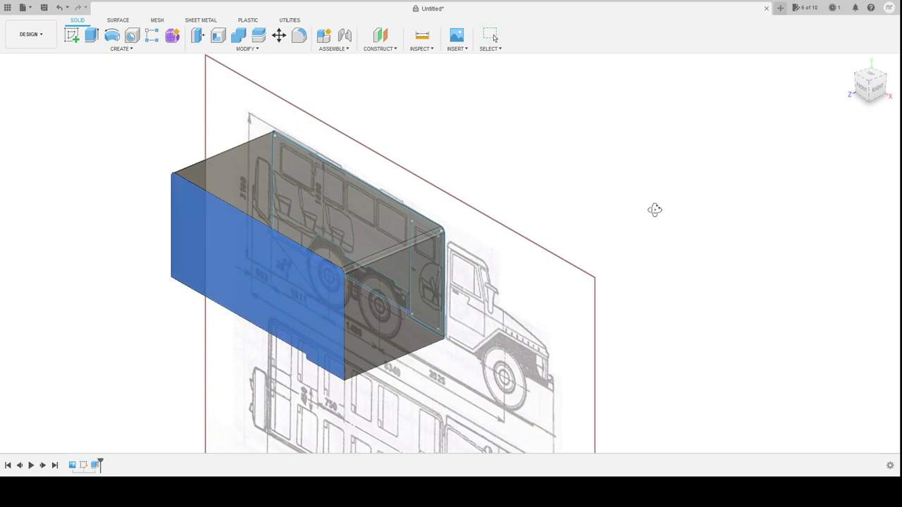
middle_click_drag(655, 207, 565, 217, "shift")
key("F6")
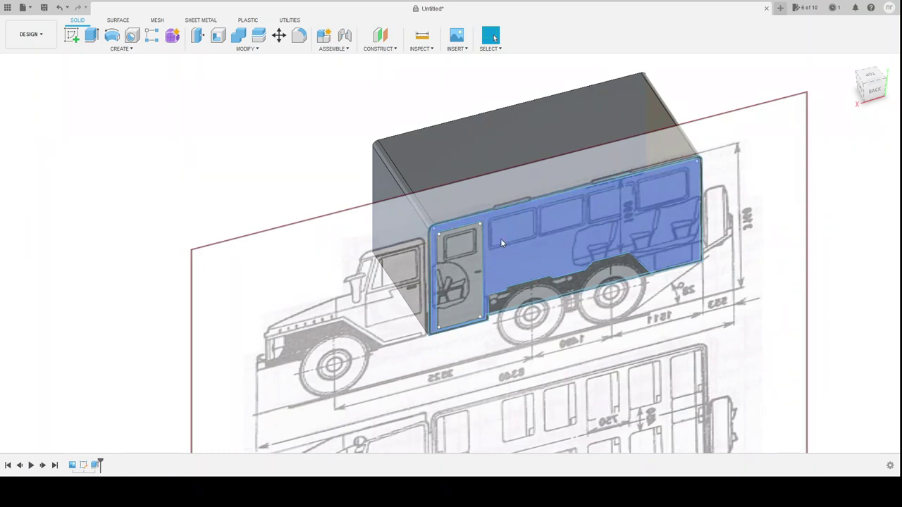
left_click(30, 149)
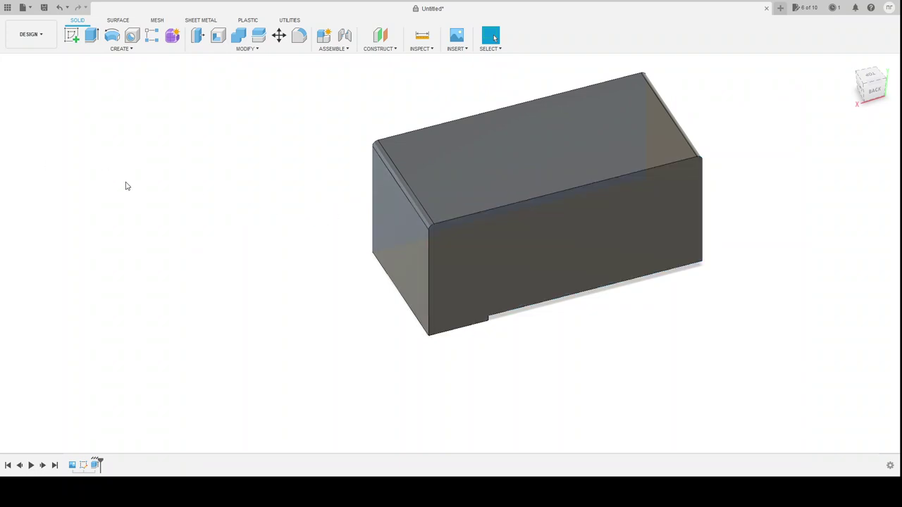
left_click(566, 250)
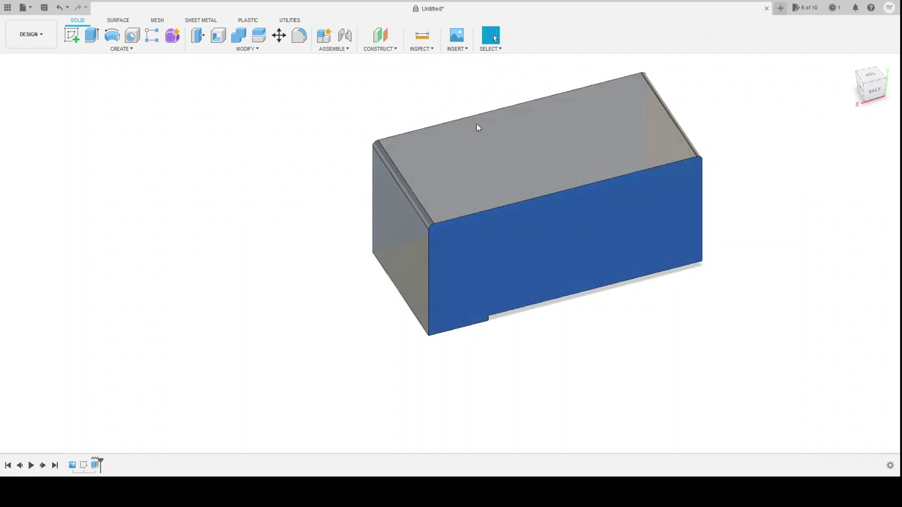
Fillet the edges around the long side face, then view the body from the front-left
left_click(299, 38)
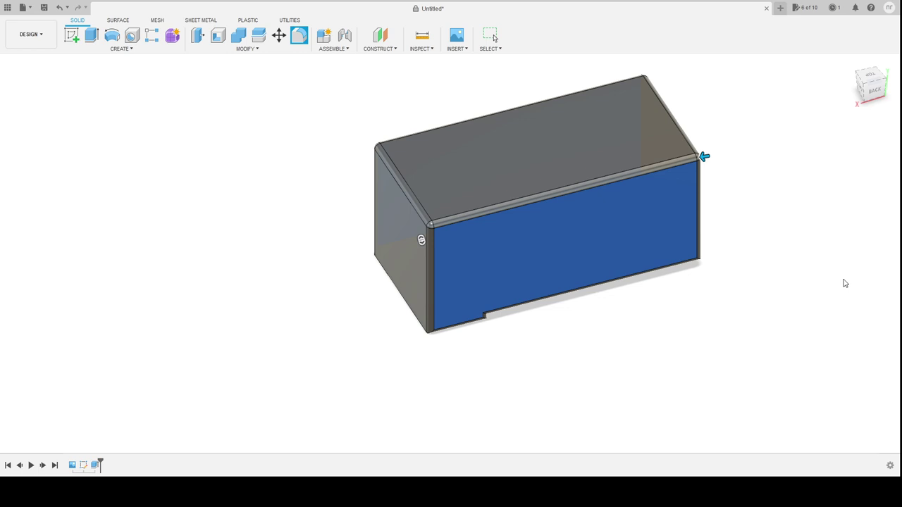
key("Return")
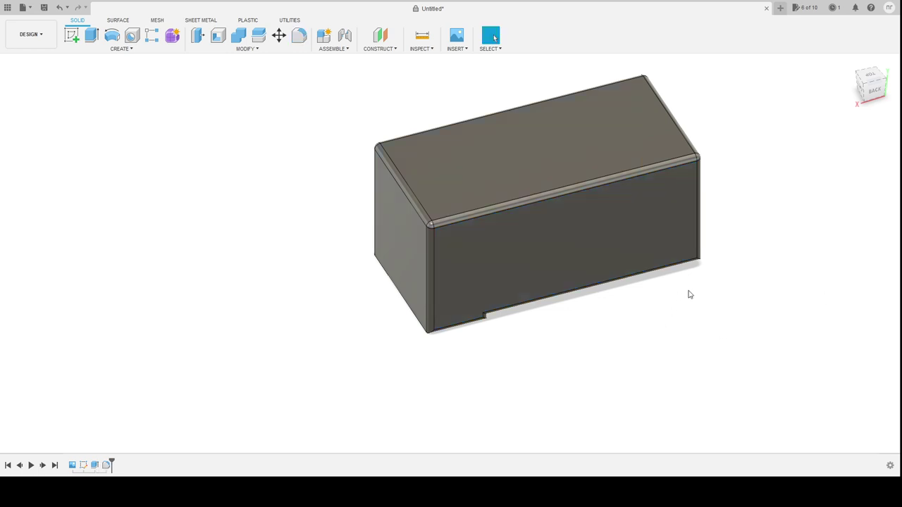
middle_click_drag(720, 317, 608, 332)
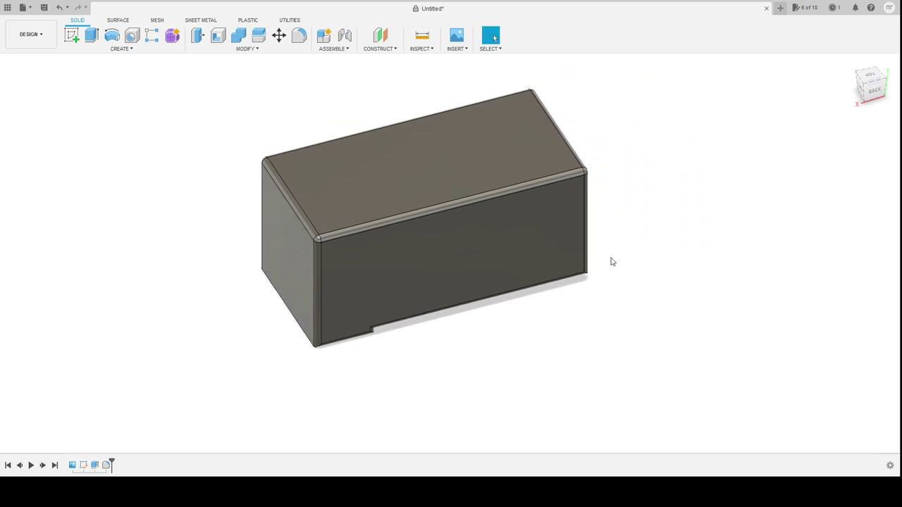
mouse_move(612, 262)
middle_mouse_down("shift")
mouse_move(381, 237)
mouse_move(155, 243)
mouse_move(271, 241)
mouse_move(346, 218)
mouse_move(370, 223)
mouse_move(346, 234)
middle_mouse_up("shift")
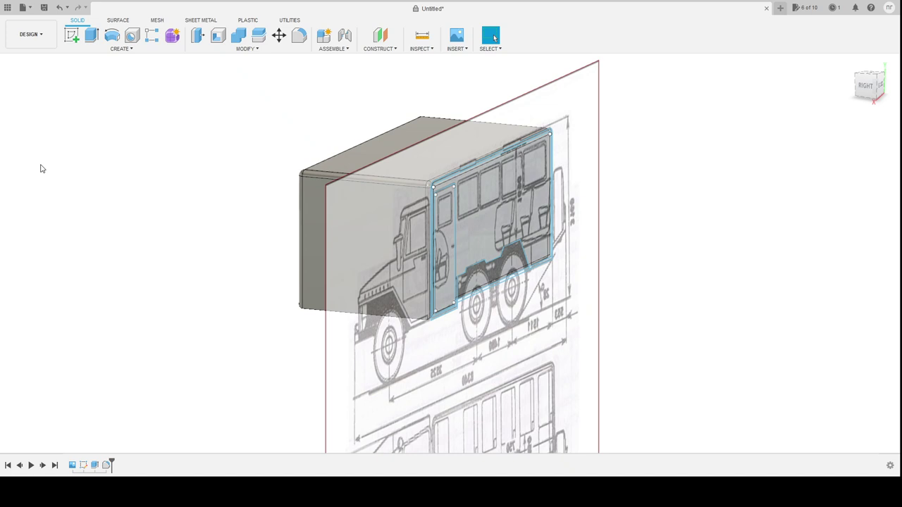
Extrude the wheel-arch profile as a cut through the whole bus body
left_click(92, 35)
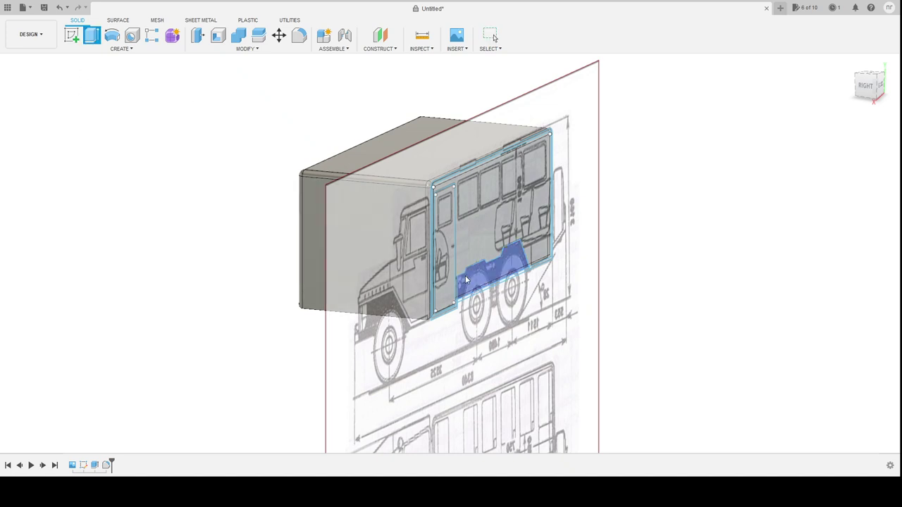
left_click(489, 279)
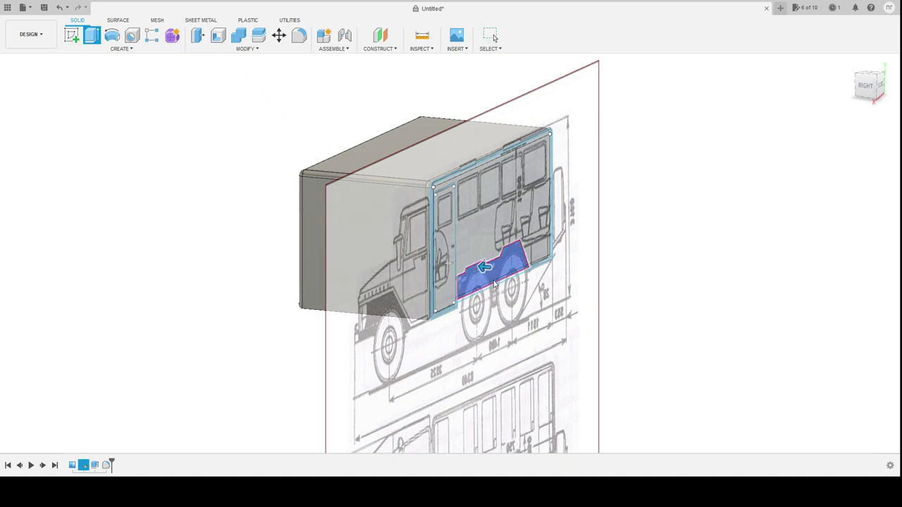
left_click_drag(485, 268, 256, 222)
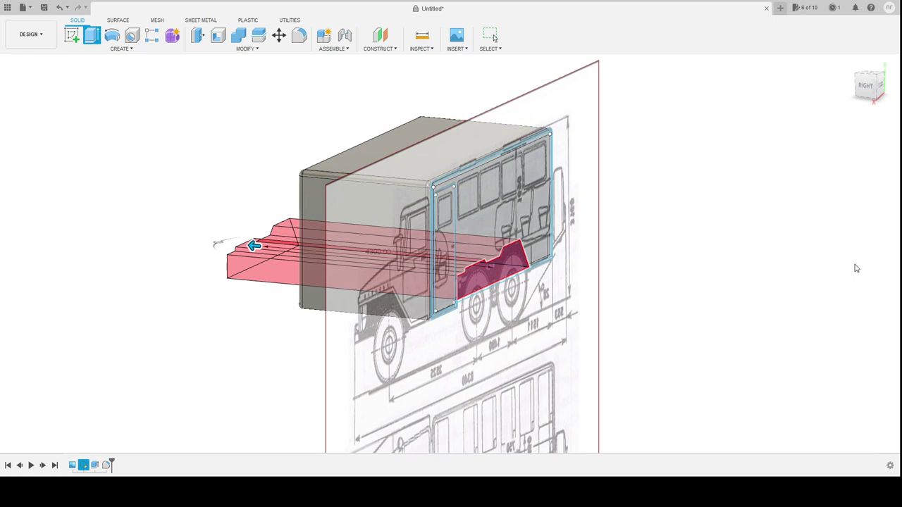
key("Return")
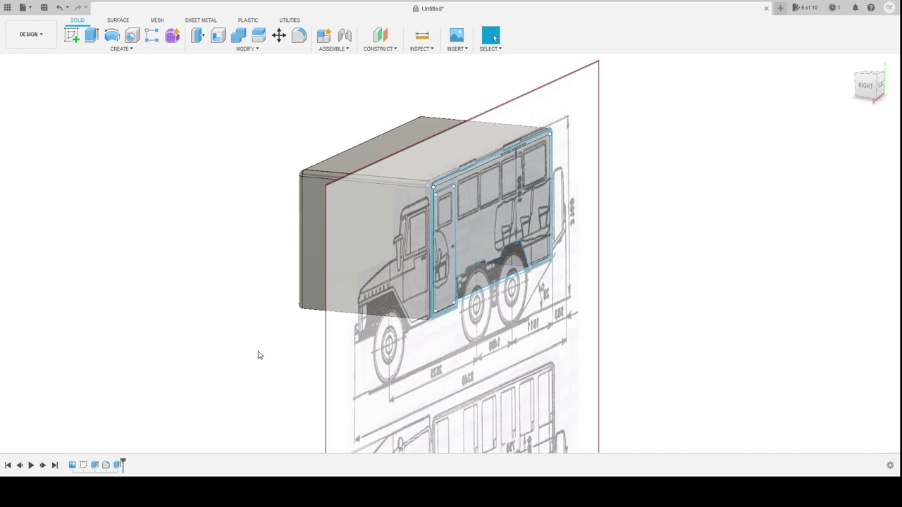
key("m")
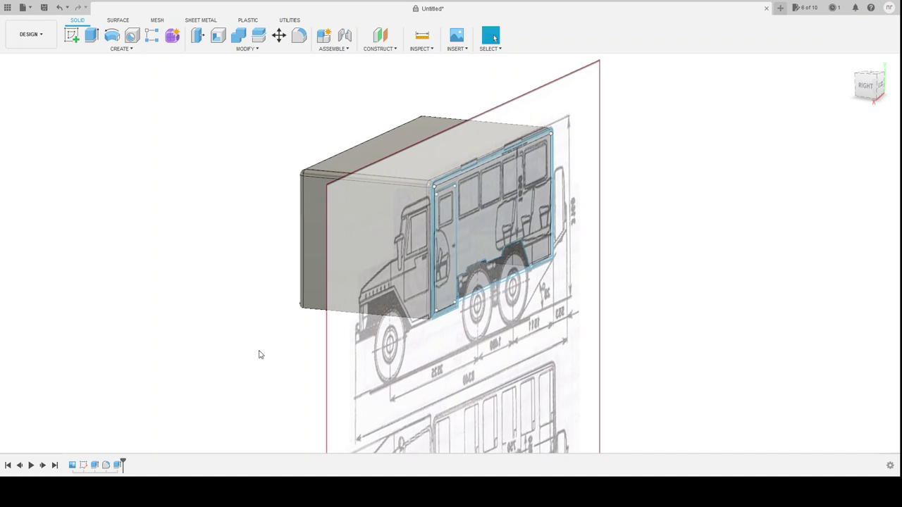
mouse_move(258, 349)
middle_mouse_down("shift")
mouse_move(337, 340)
mouse_move(350, 348)
mouse_move(246, 346)
middle_mouse_up("shift")
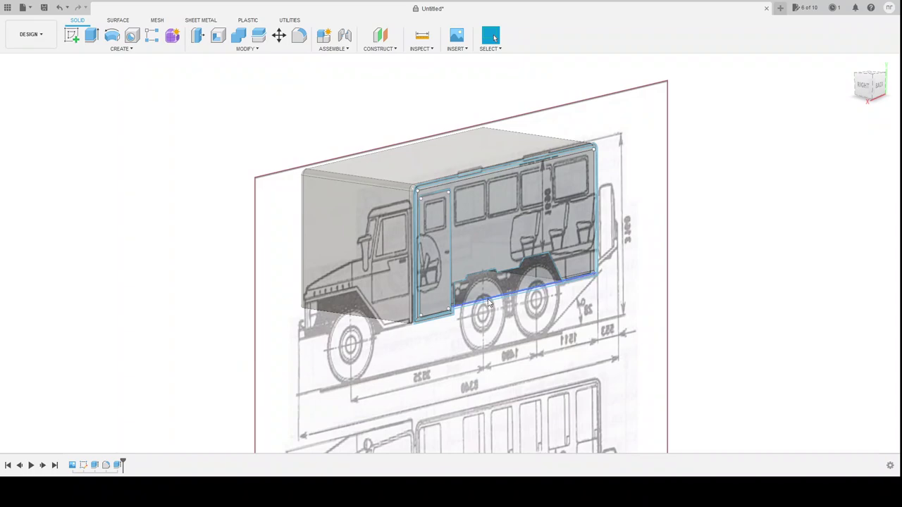
Extrude the narrow floor-line strip profile to 5100 along the bus body
scroll(492, 302, "up", 2)
scroll(492, 302, "up", 2)
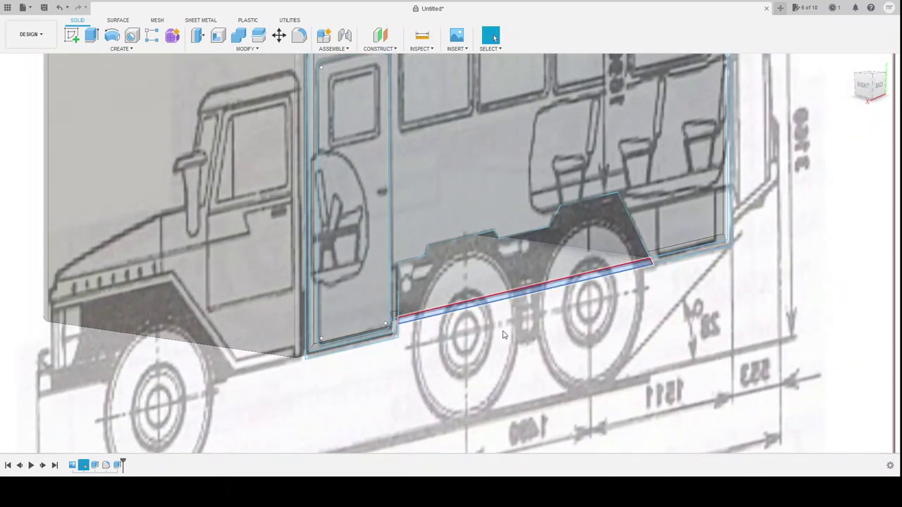
scroll(507, 334, "down", 4)
scroll(508, 334, "down", 1)
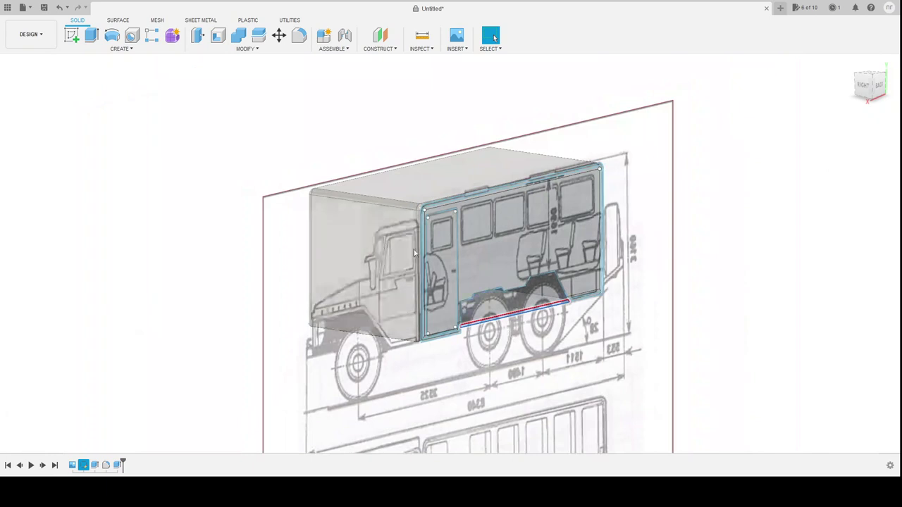
left_click(92, 37)
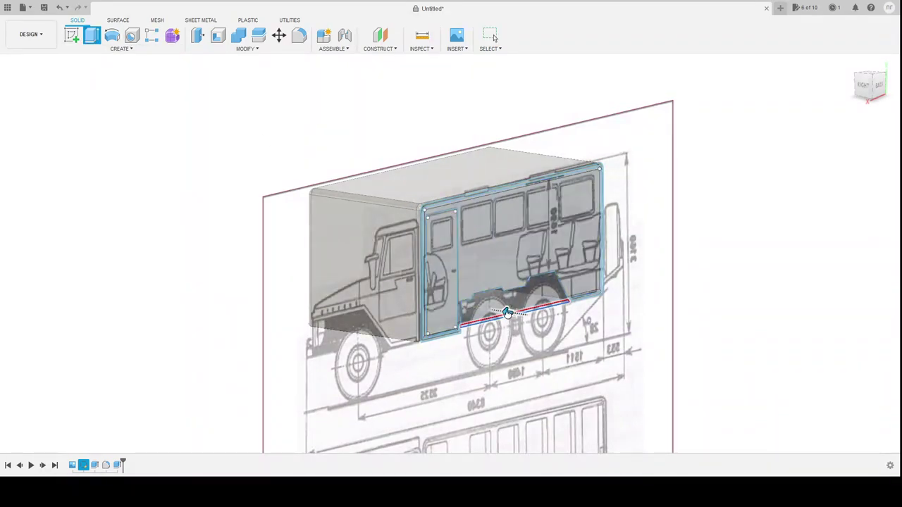
left_click(512, 313)
left_click_drag(314, 273, 276, 262)
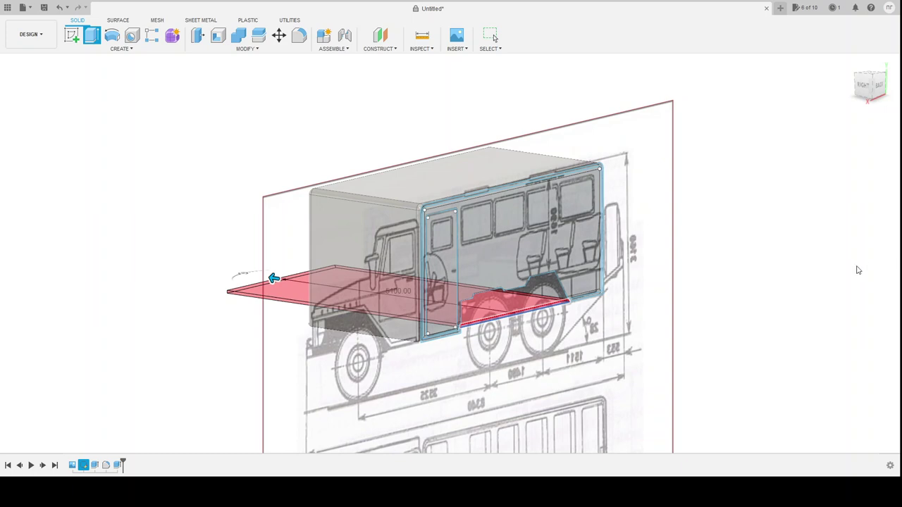
key("Escape")
Orbit and zoom around the model to inspect the body with its wheel-arch cutout
mouse_move(238, 322)
middle_mouse_down("shift")
mouse_move(291, 328)
mouse_move(610, 282)
mouse_move(392, 286)
middle_mouse_up("shift")
scroll(391, 286, "up", 5)
middle_click_drag(298, 346, 325, 345, "shift")
scroll(324, 344, "down", 2)
scroll(338, 343, "down", 1)
scroll(415, 346, "down", 1)
mouse_move(553, 336)
middle_mouse_down("shift")
mouse_move(567, 331)
mouse_move(533, 337)
mouse_move(540, 330)
middle_mouse_up("shift")
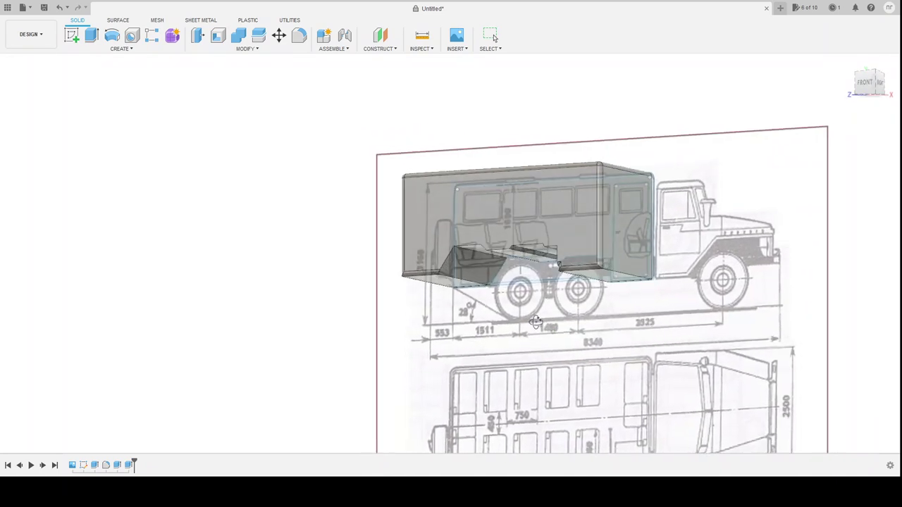
mouse_move(540, 330)
middle_mouse_down("shift")
mouse_move(593, 333)
mouse_move(556, 329)
mouse_move(536, 282)
middle_mouse_up("shift")
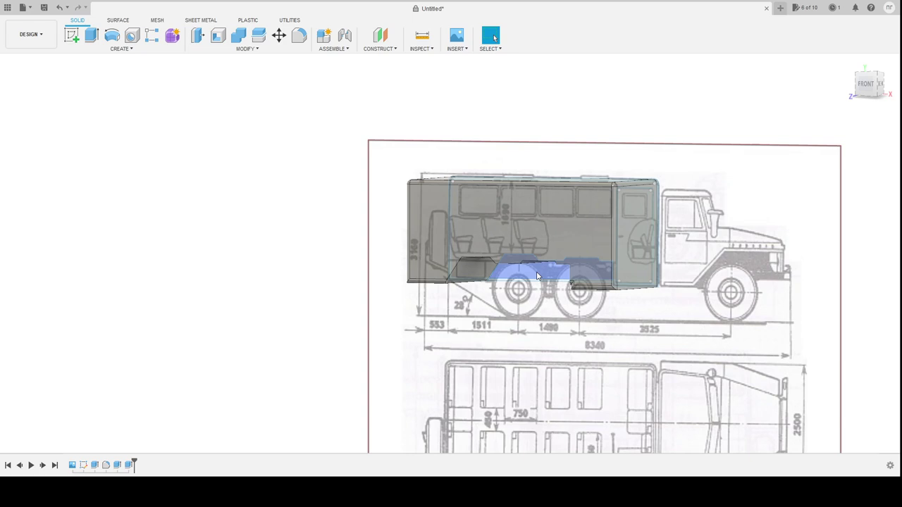
left_click(537, 276)
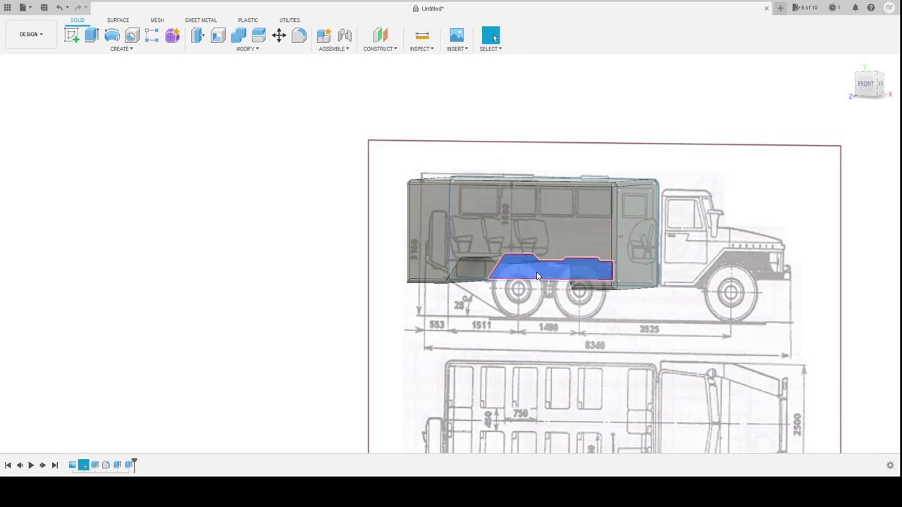
mouse_move(866, 84)
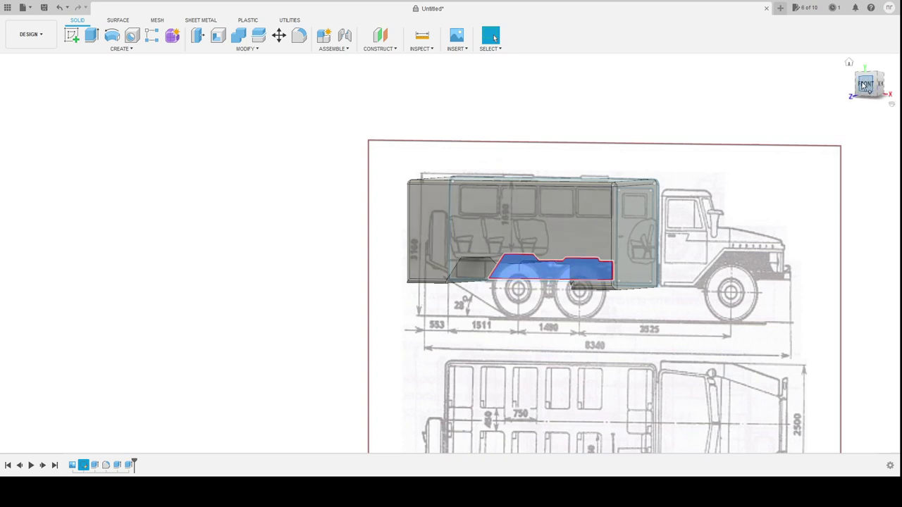
scroll(450, 345, "down", 3)
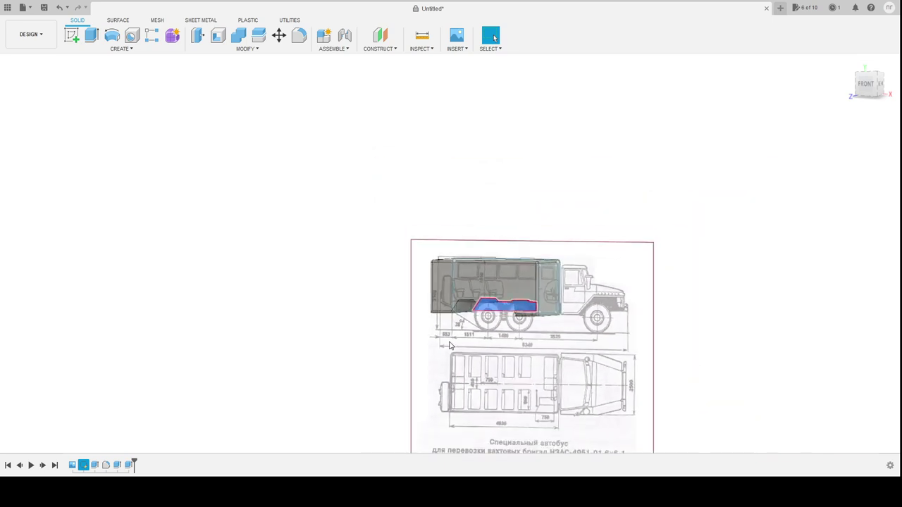
scroll(476, 398, "up", 5)
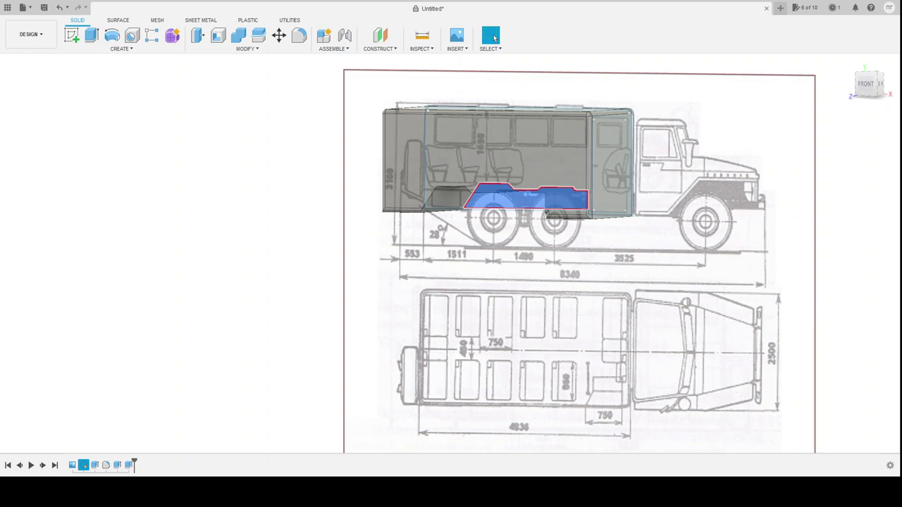
key("e")
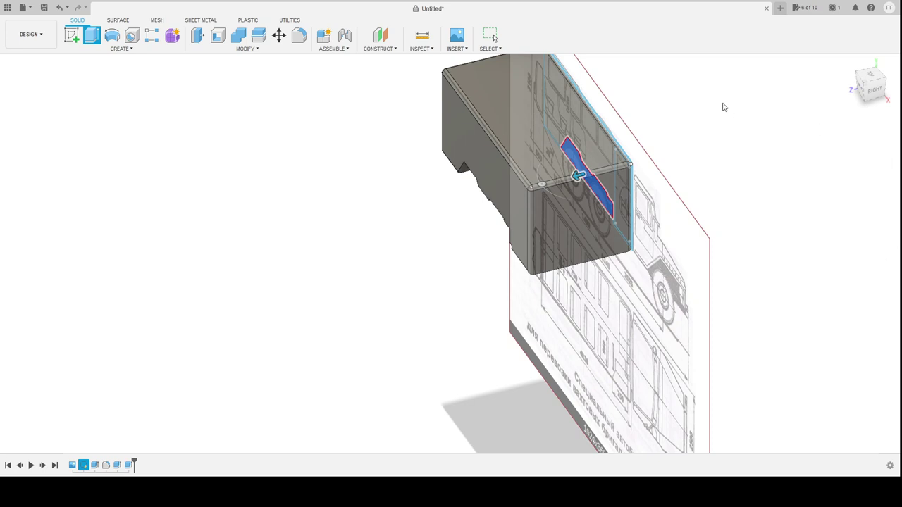
key("Escape")
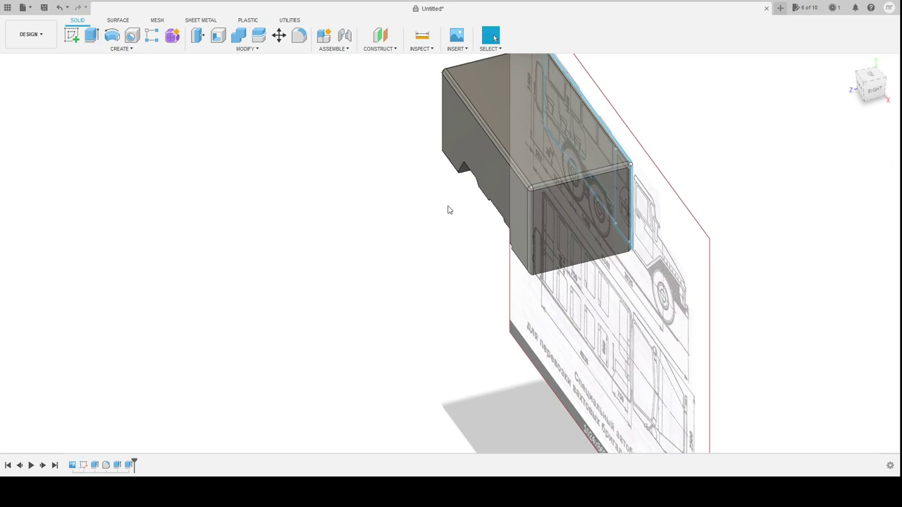
key("Home")
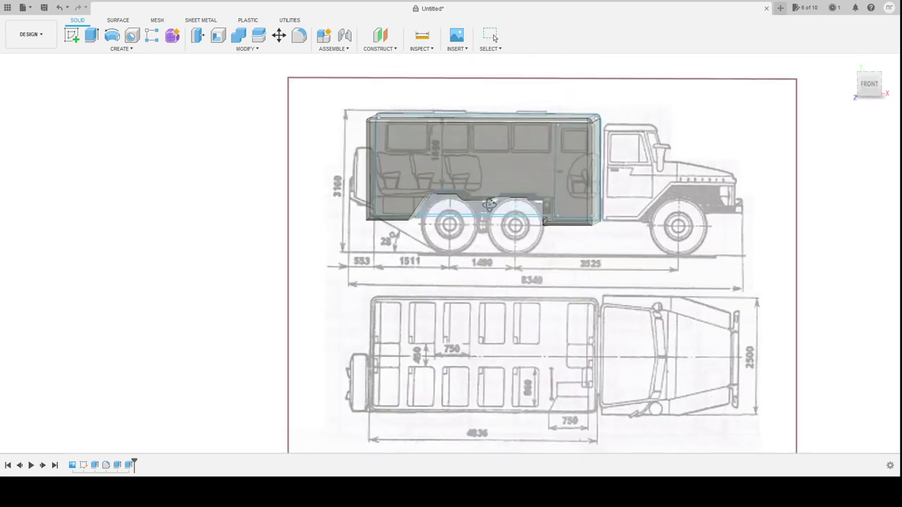
Select the blue lower chassis profile beneath the body and orbit to an angled view
left_click(472, 223)
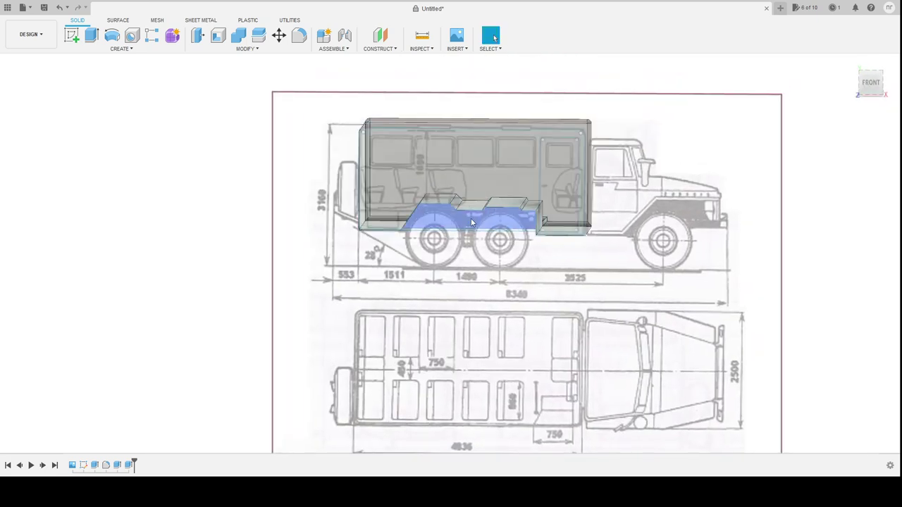
left_click(471, 222)
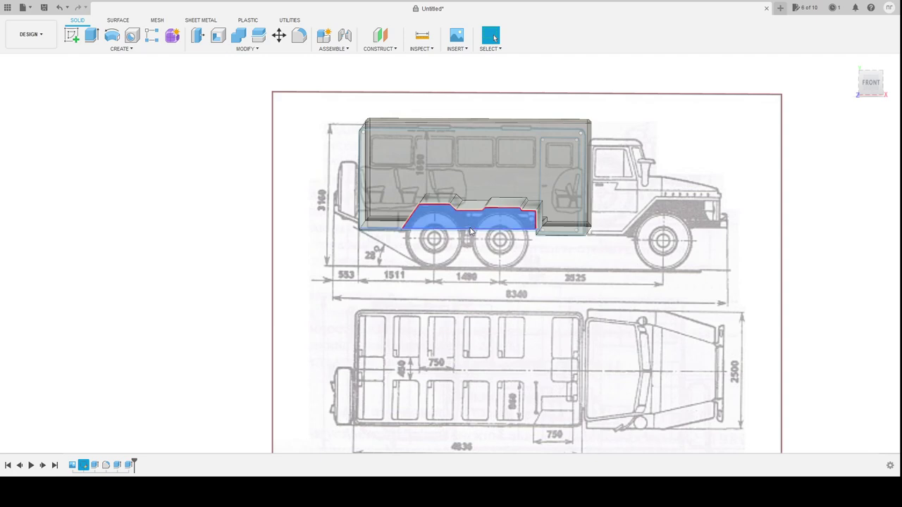
scroll(471, 232, "up", 2)
scroll(469, 228, "up", 3)
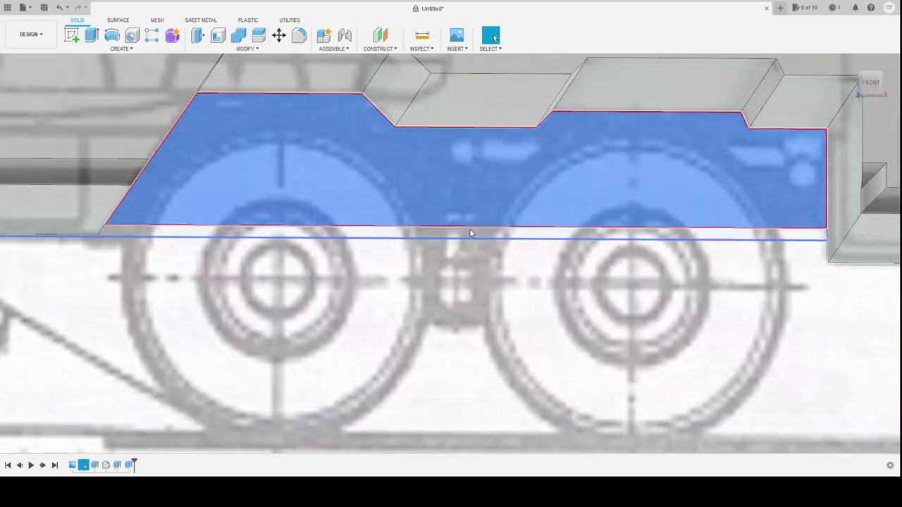
scroll(470, 228, "up", 1)
scroll(469, 236, "down", 2)
scroll(470, 235, "down", 2)
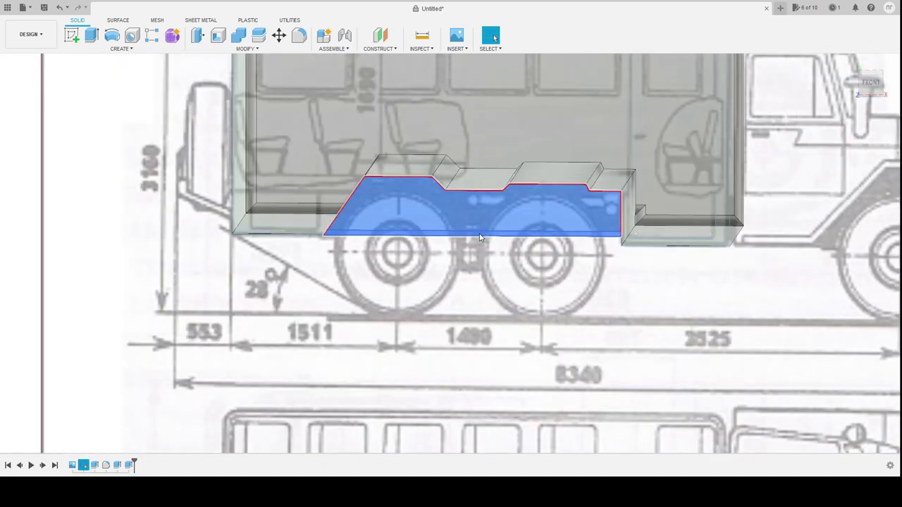
scroll(469, 235, "down", 1)
middle_click_drag(668, 295, 624, 322, "shift")
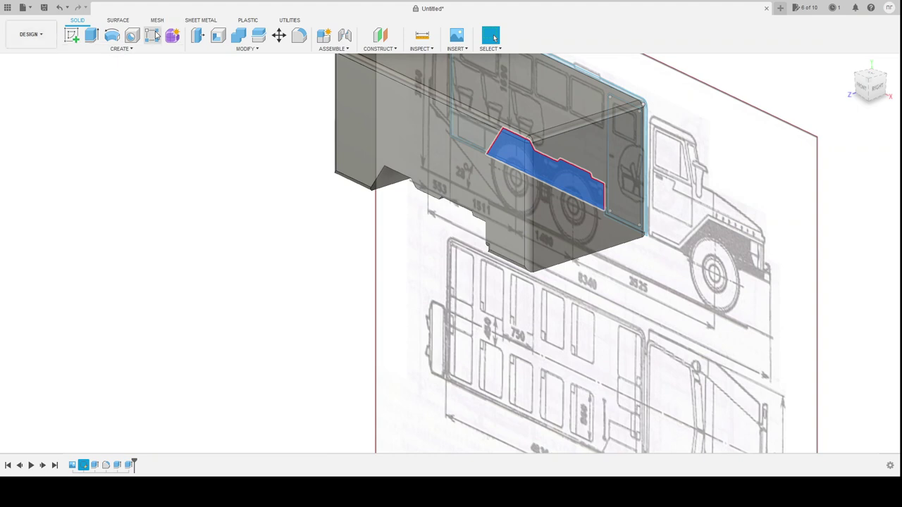
Extrude the lower profile through the body to form the stepped underbody, then hide the box body
left_click(92, 35)
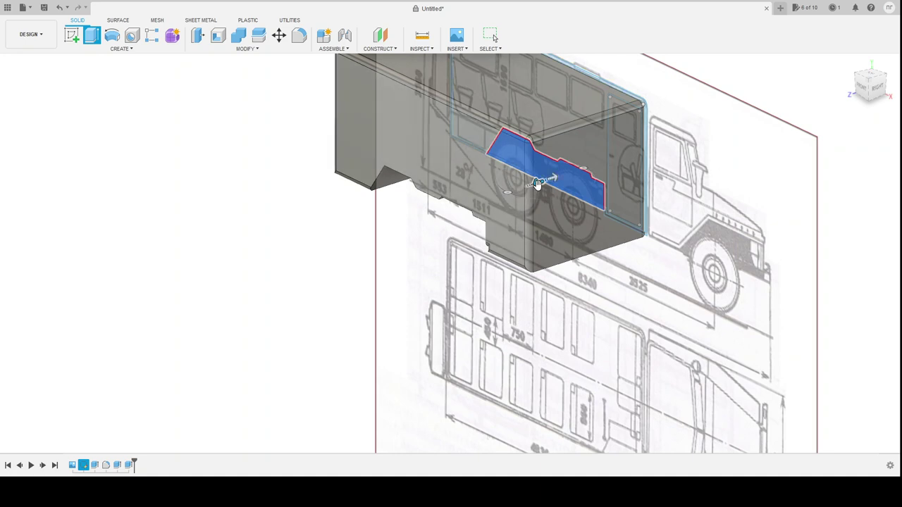
mouse_move(537, 184)
left_mouse_down()
mouse_move(409, 223)
mouse_move(419, 219)
left_mouse_up()
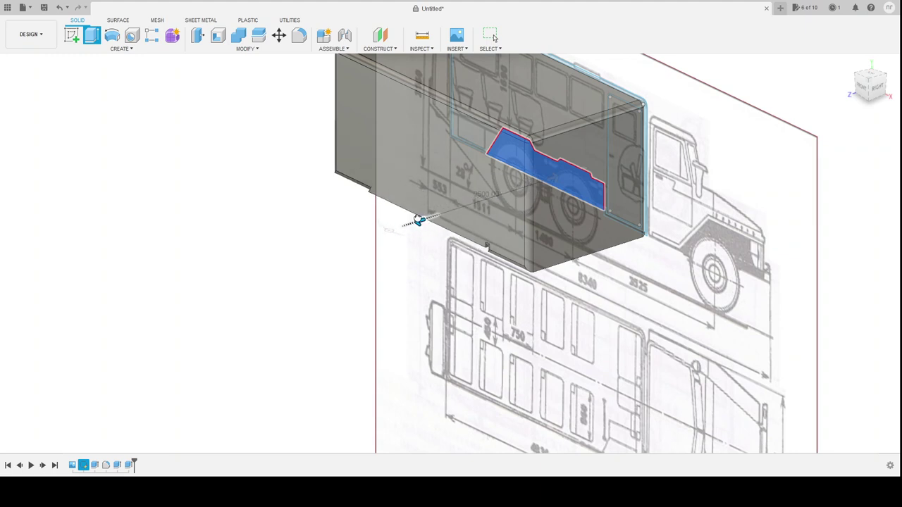
left_click_drag(419, 219, 419, 220)
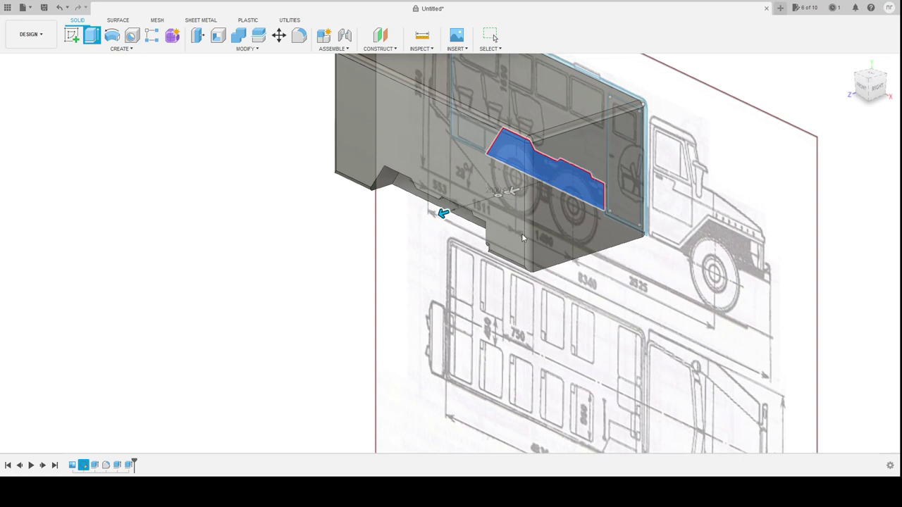
mouse_move(597, 279)
middle_mouse_down()
mouse_move(581, 258)
mouse_move(508, 275)
mouse_move(428, 258)
mouse_move(461, 335)
middle_mouse_up()
mouse_move(391, 347)
middle_mouse_down("shift")
mouse_move(459, 365)
mouse_move(498, 346)
middle_mouse_up("shift")
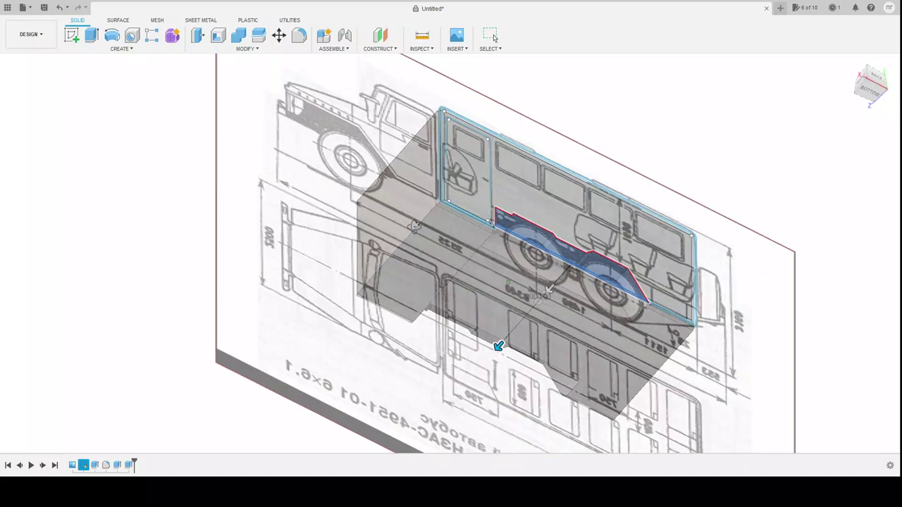
mouse_move(415, 226)
middle_mouse_down("shift")
mouse_move(341, 244)
mouse_move(320, 234)
mouse_move(282, 270)
middle_mouse_up("shift")
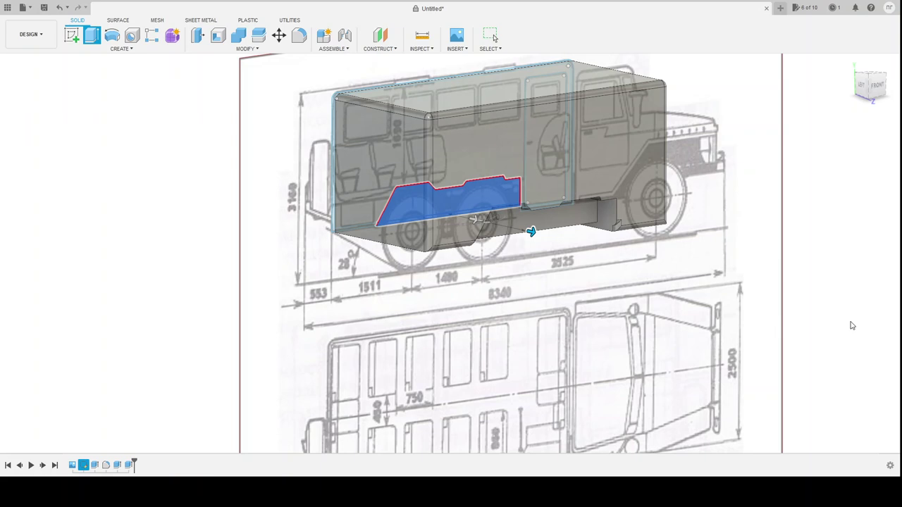
key("Return")
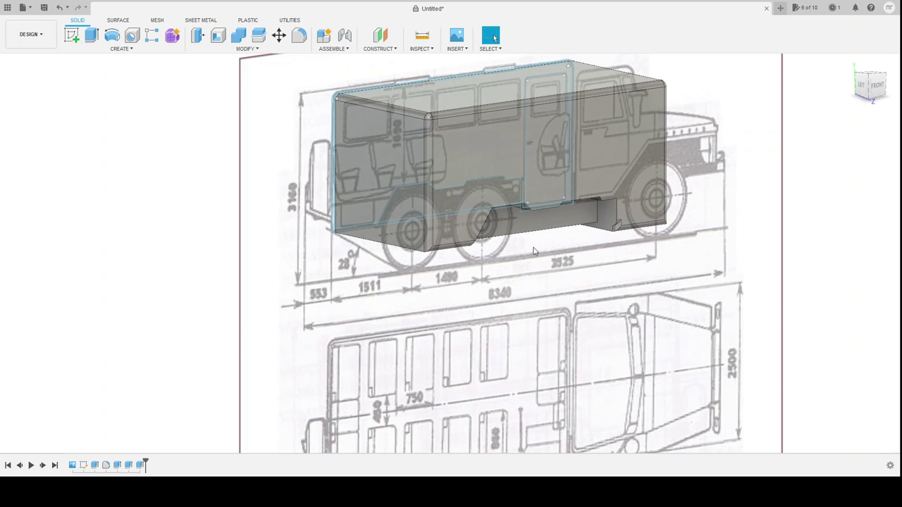
scroll(522, 248, "up", 2)
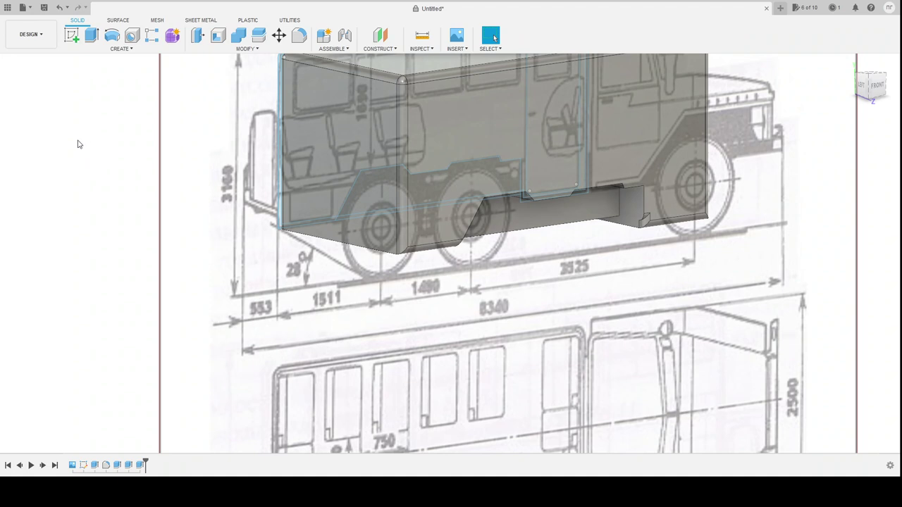
left_click(44, 135)
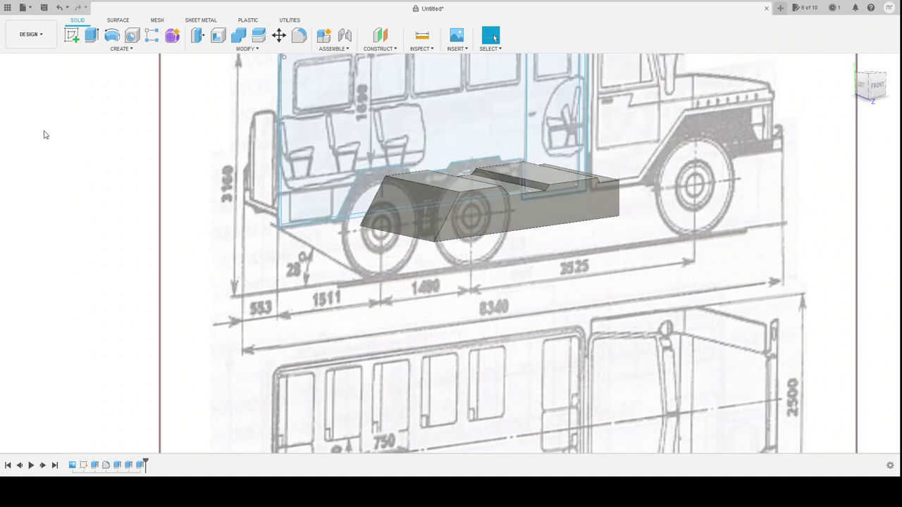
Hide the large box body to expose the chassis body and select its sloped front face
left_click(43, 134)
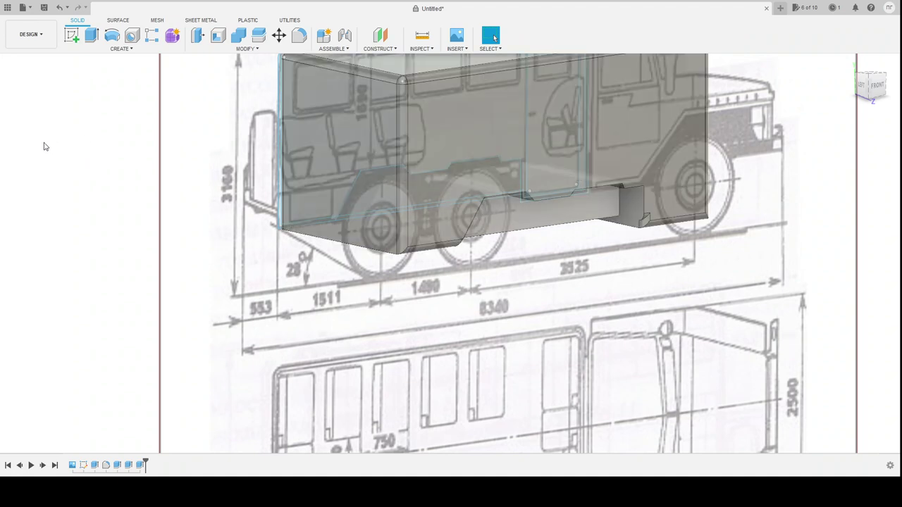
left_click(44, 146)
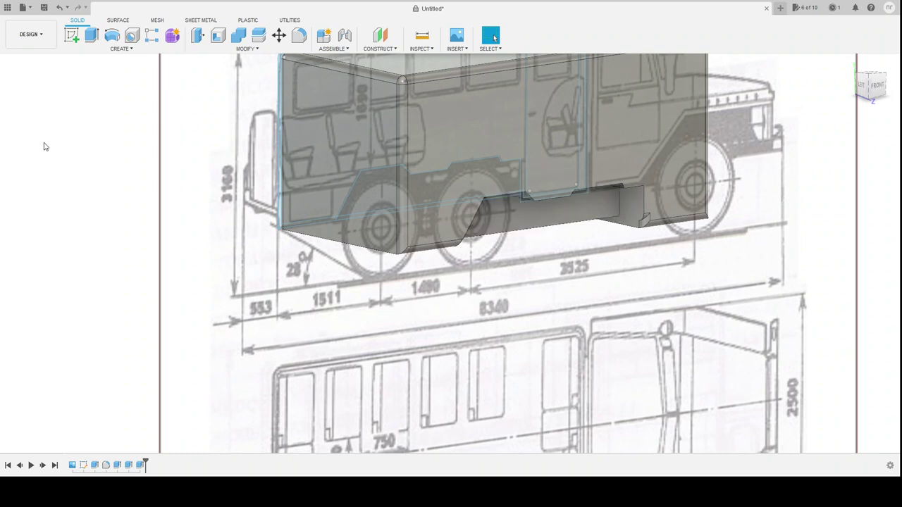
left_click(42, 141)
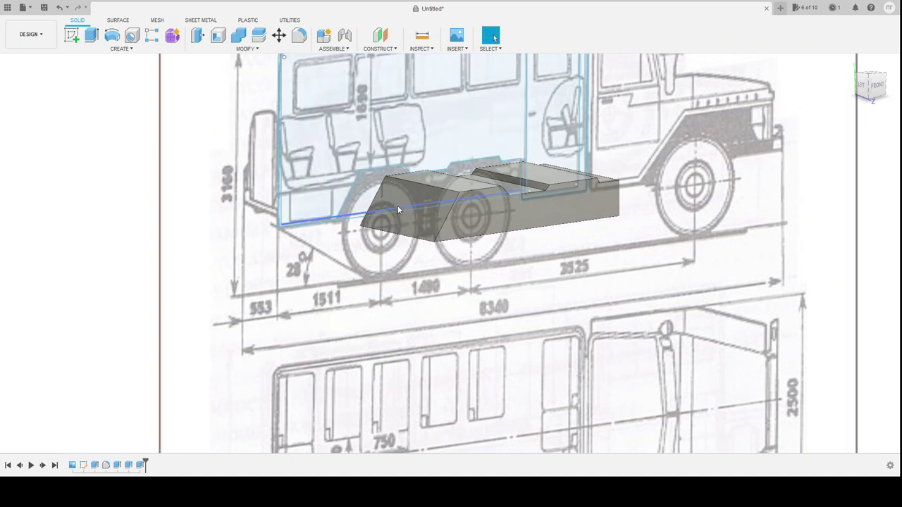
left_click(416, 214)
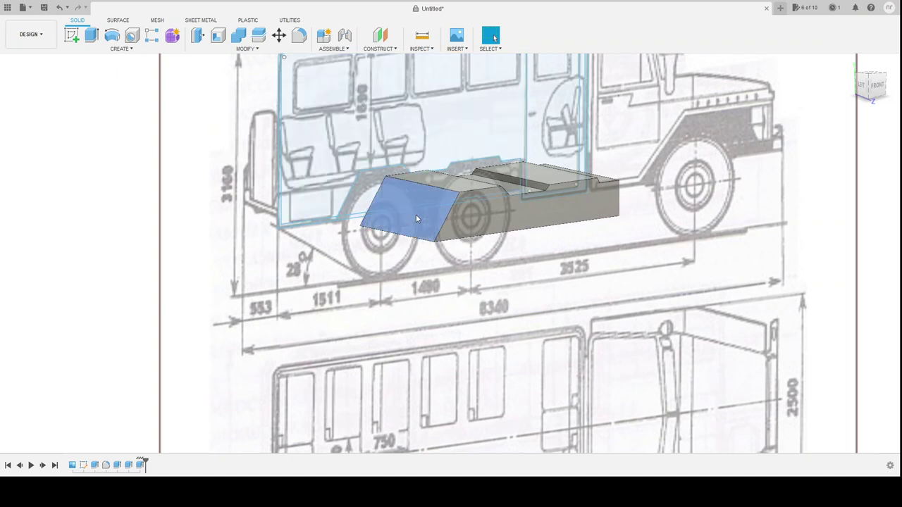
left_click(416, 219)
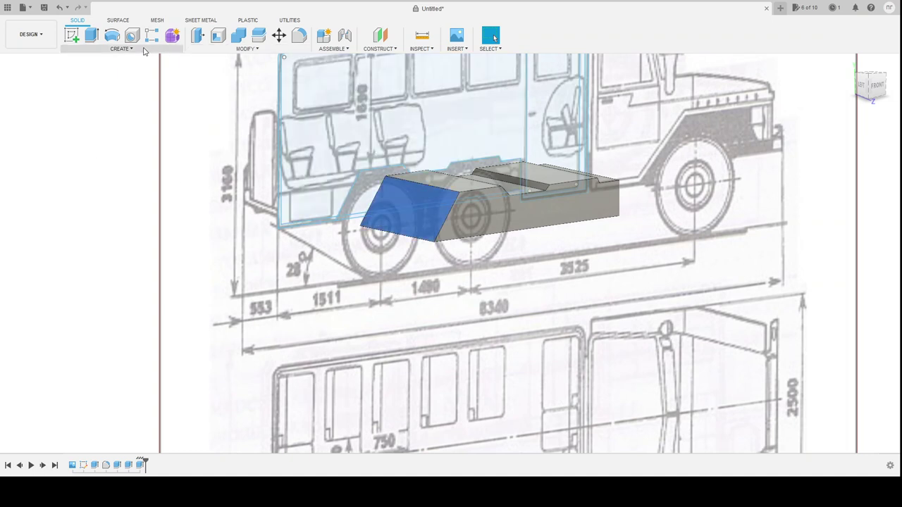
Try extruding and tilting the chassis front face, then cancel, leaving the chassis unchanged
left_click(94, 38)
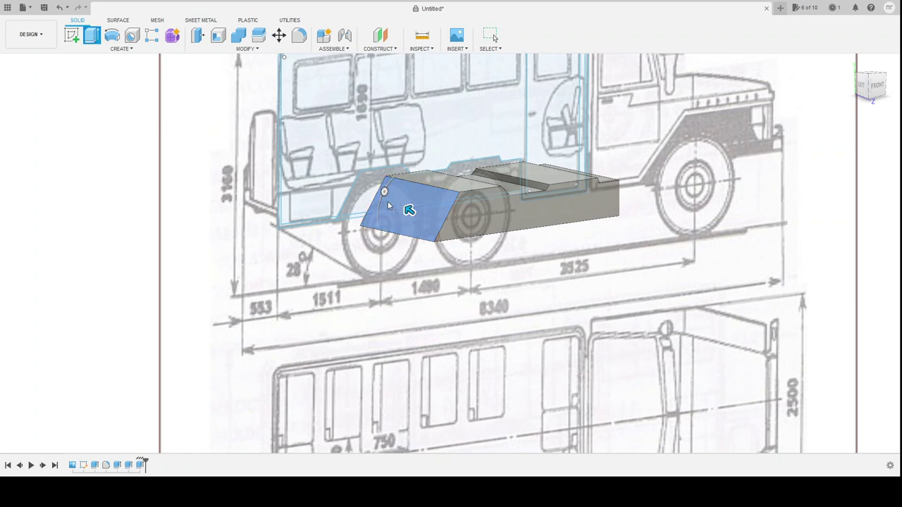
left_click(384, 191)
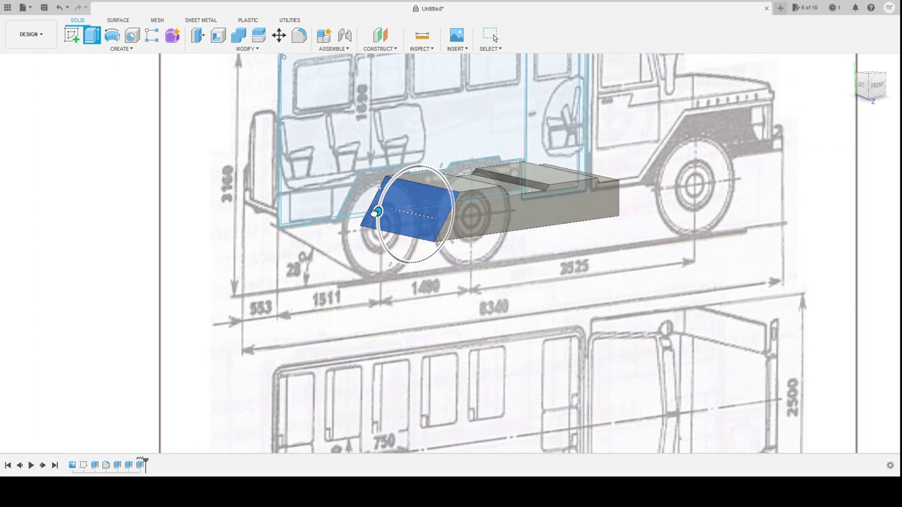
left_click(409, 213)
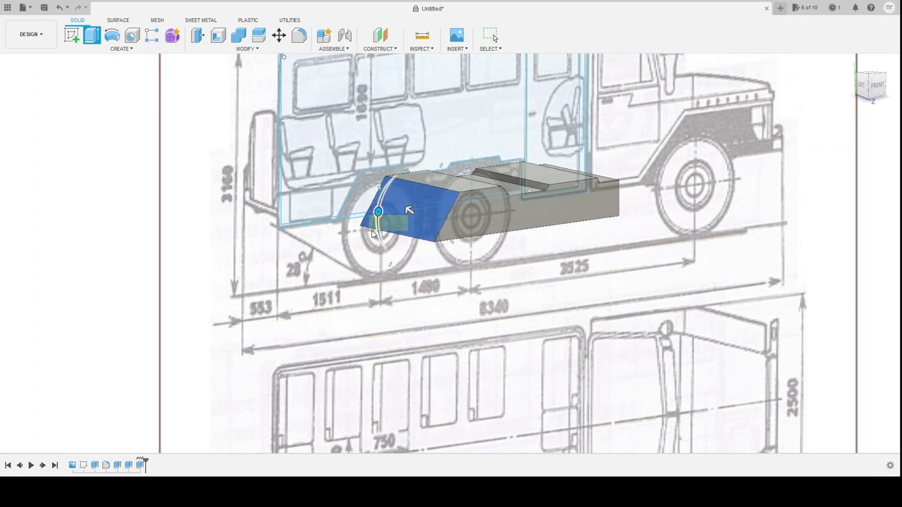
key("Escape")
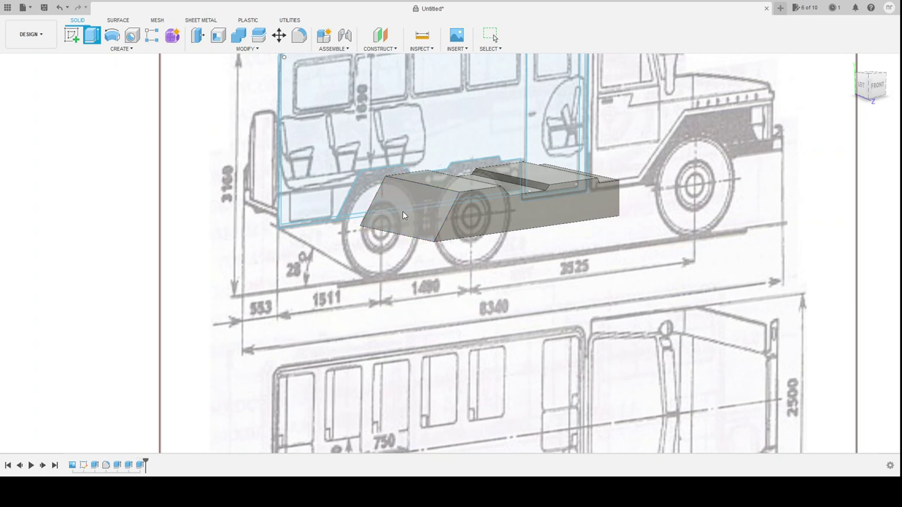
left_click(403, 210)
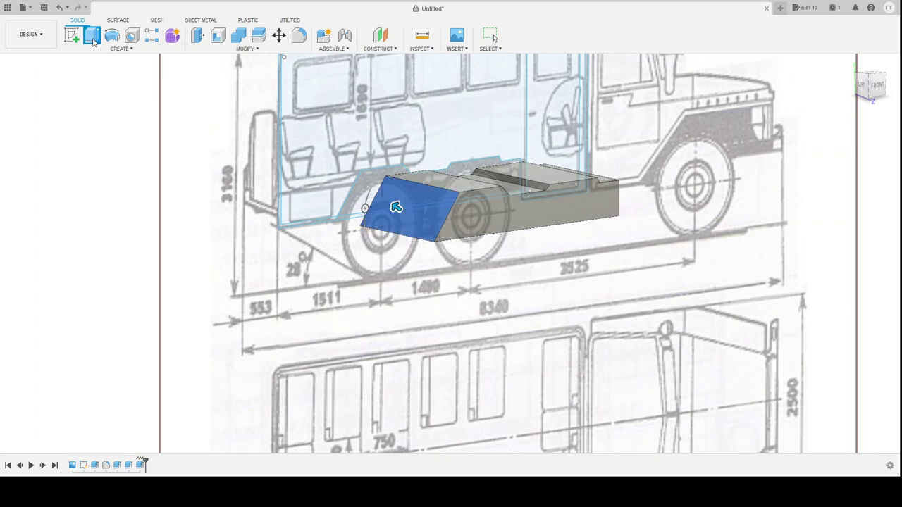
left_click_drag(379, 204, 338, 193)
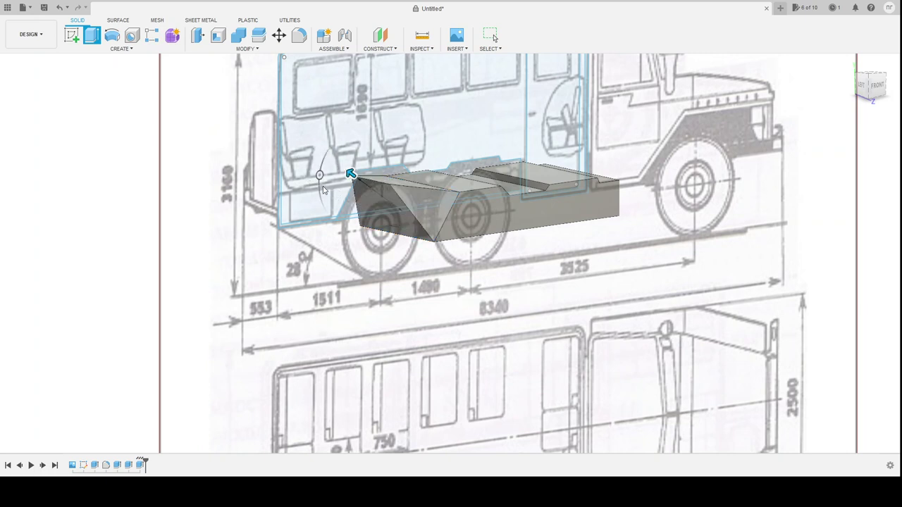
mouse_move(319, 175)
left_mouse_down()
mouse_move(325, 160)
mouse_move(323, 175)
left_mouse_up()
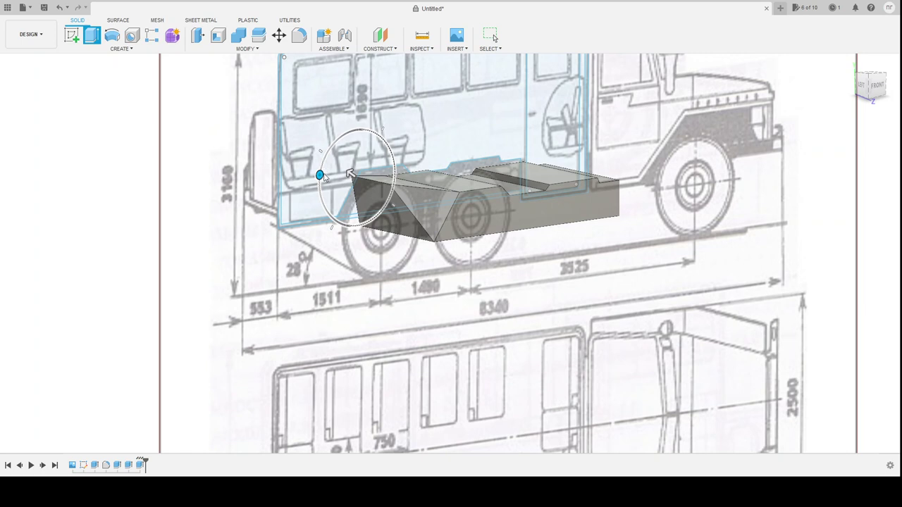
key("Escape")
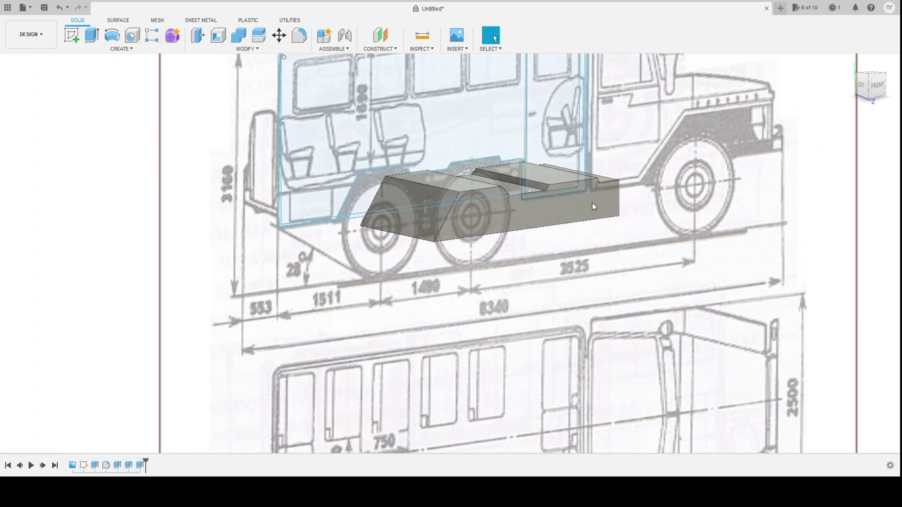
scroll(650, 227, "up", 2)
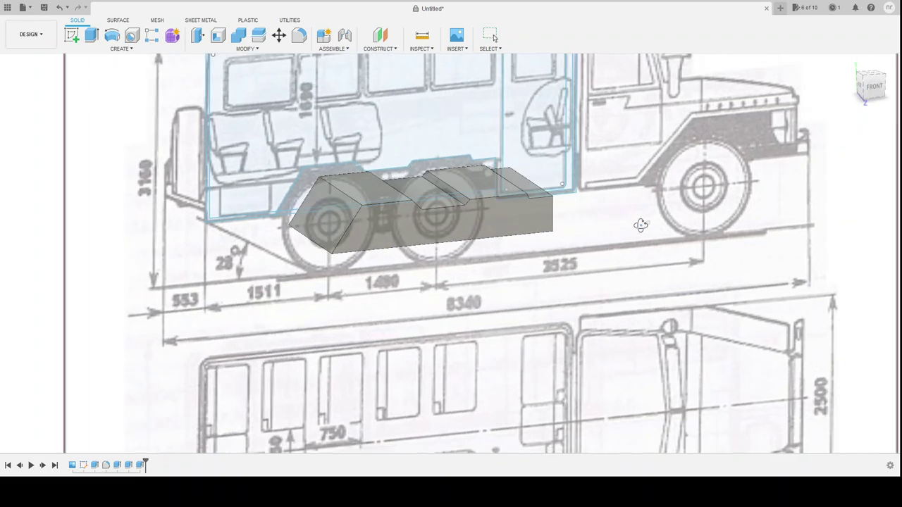
Extrude the chassis end face lengthwise through the whole bus body as a cut
middle_click_drag(650, 227, 600, 217, "shift")
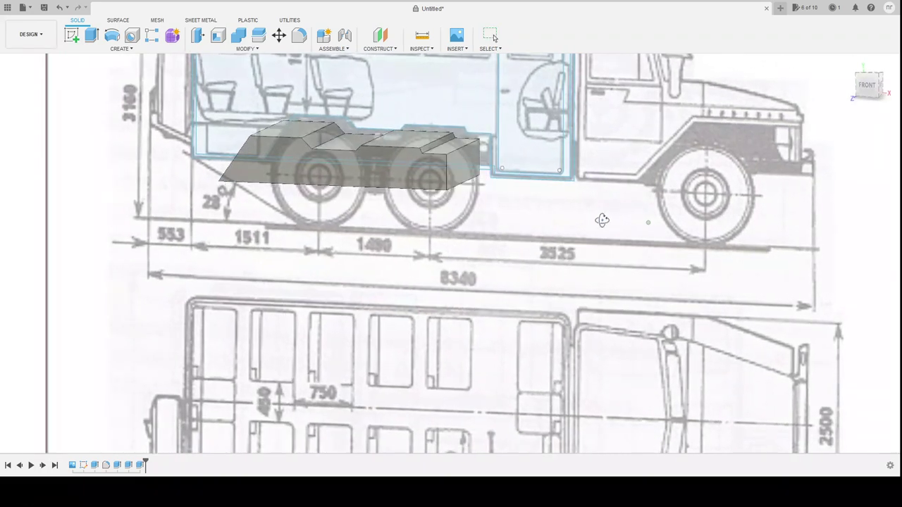
left_click(466, 172)
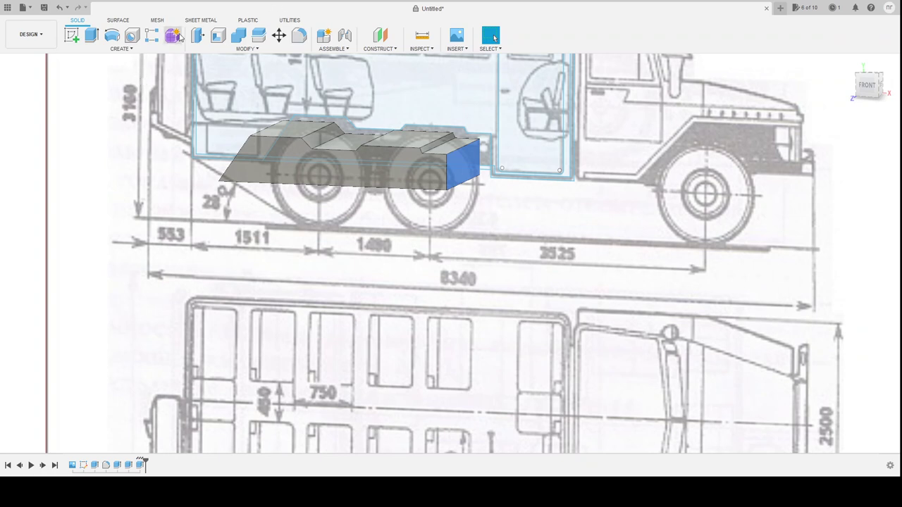
left_click(96, 35)
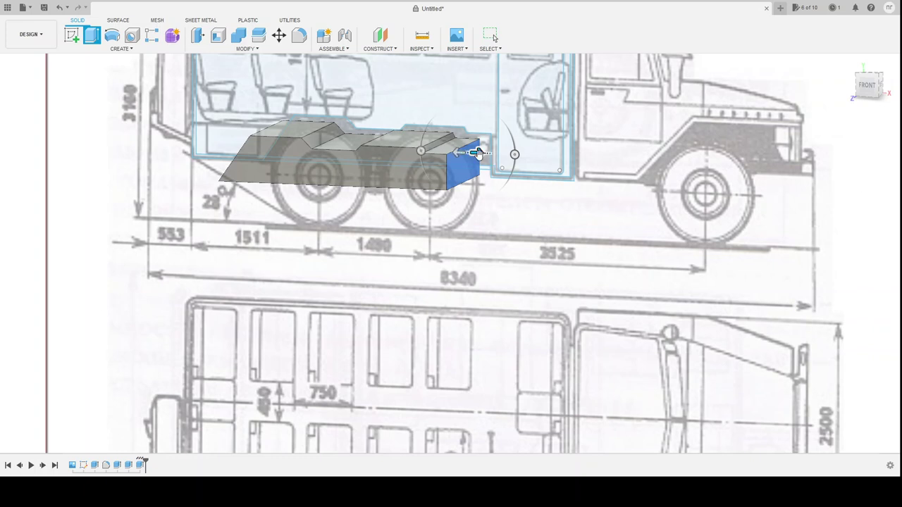
left_click_drag(478, 154, 663, 167)
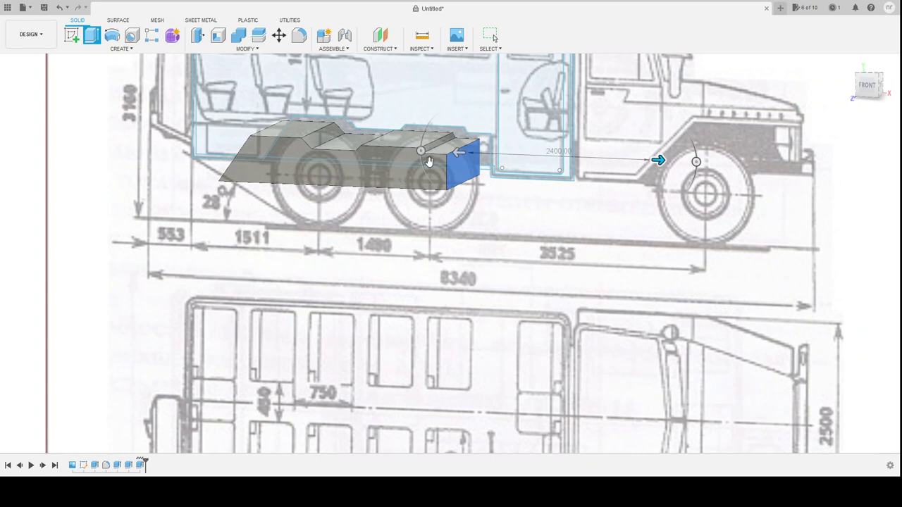
left_click_drag(458, 153, 11, 134)
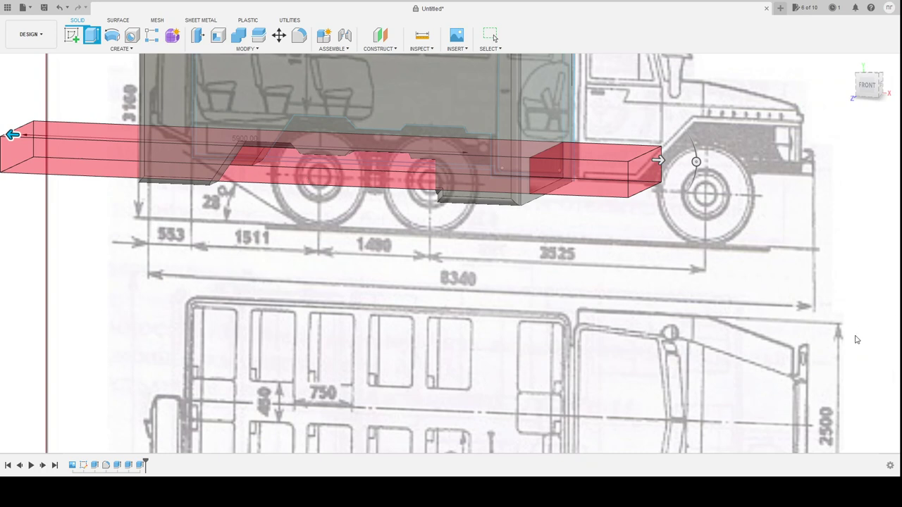
key("Return")
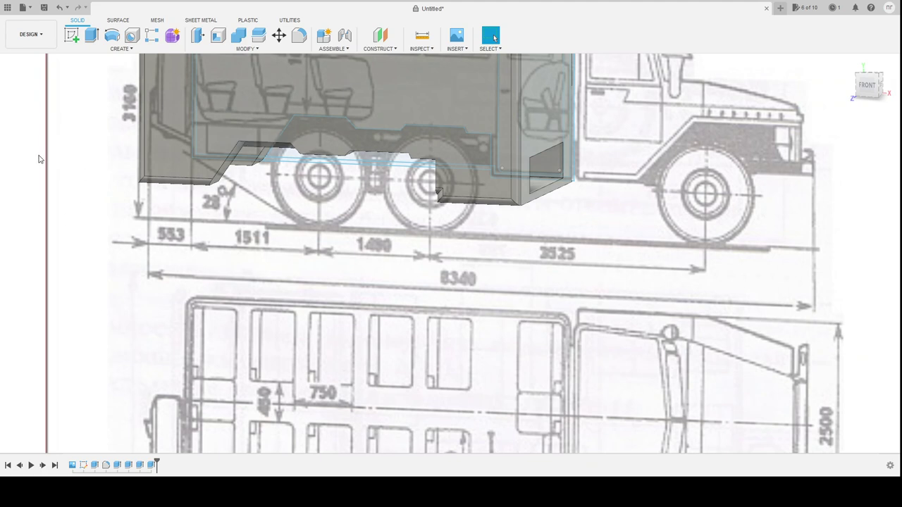
Confirm the pending extrusion on the top faces and orbit to the right side
mouse_move(269, 217)
middle_mouse_down("shift")
mouse_move(296, 200)
mouse_move(270, 204)
middle_mouse_up("shift")
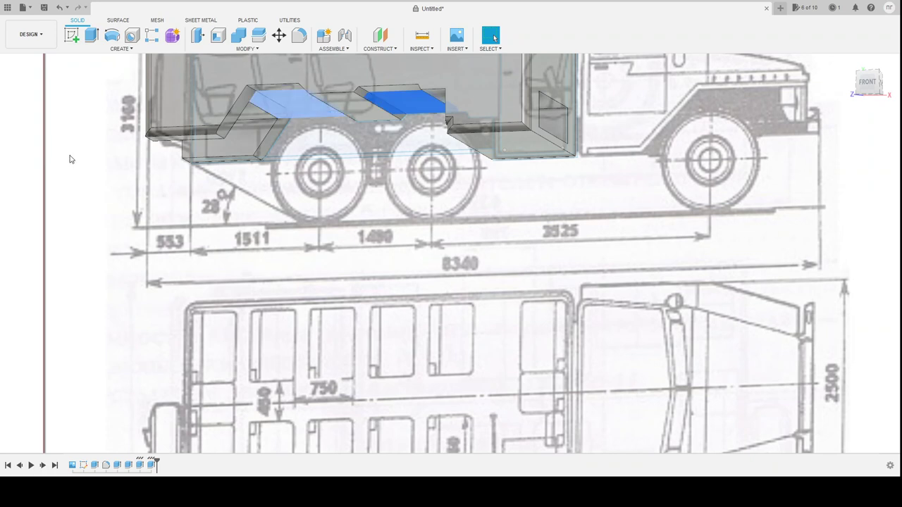
key("Return")
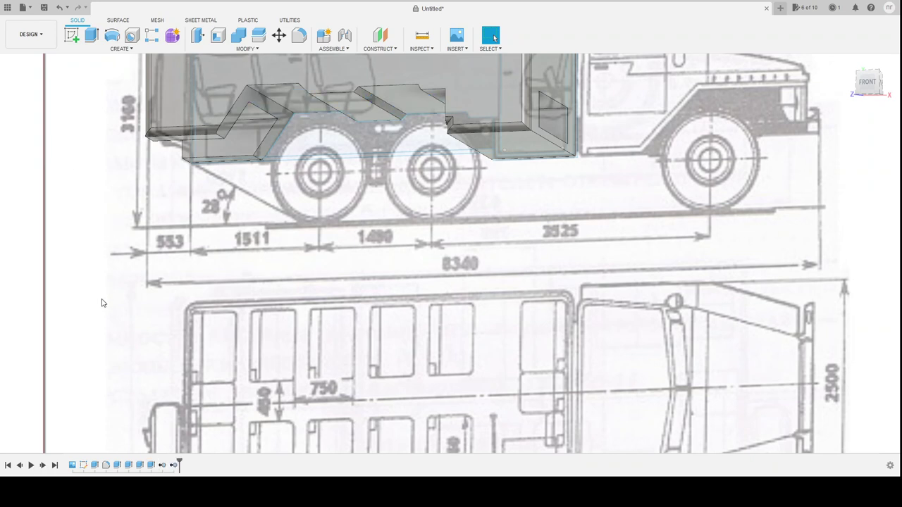
middle_click_drag(551, 180, 498, 196, "shift")
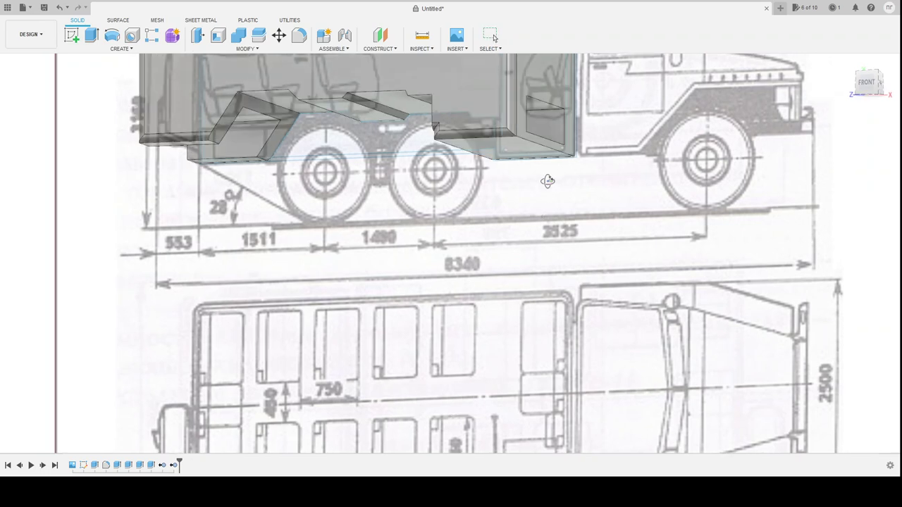
middle_click_drag(498, 195, 464, 162, "shift")
Extrude the slot's inner face downward as a cut into the body's underside
left_click(464, 162)
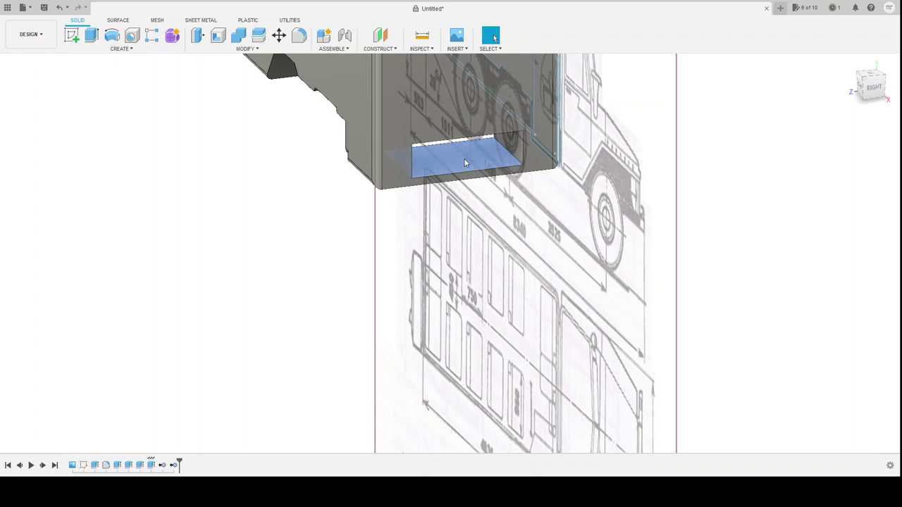
left_click(91, 37)
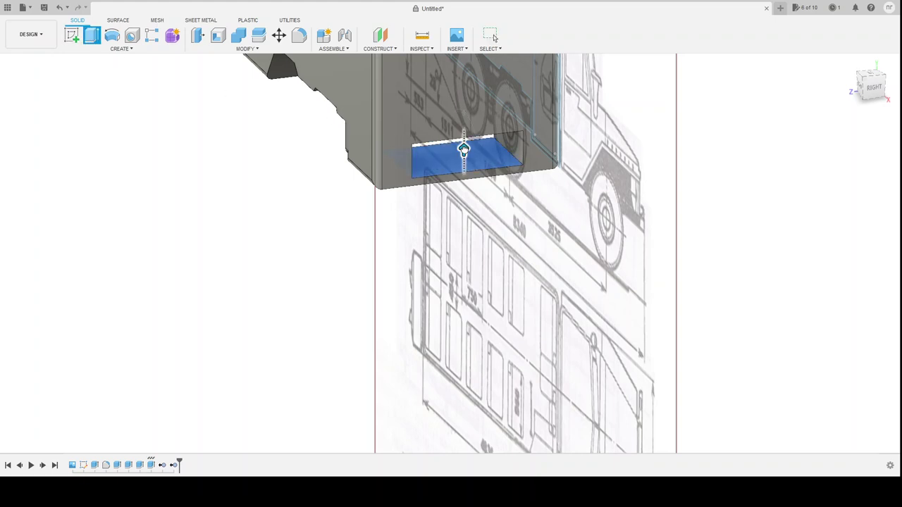
left_click_drag(464, 148, 463, 189)
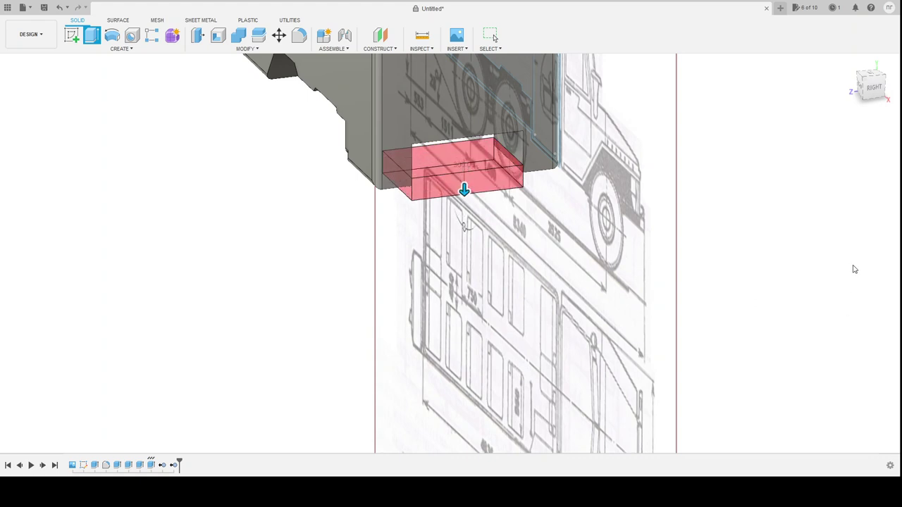
key("Return")
middle_click_drag(414, 244, 427, 243, "shift")
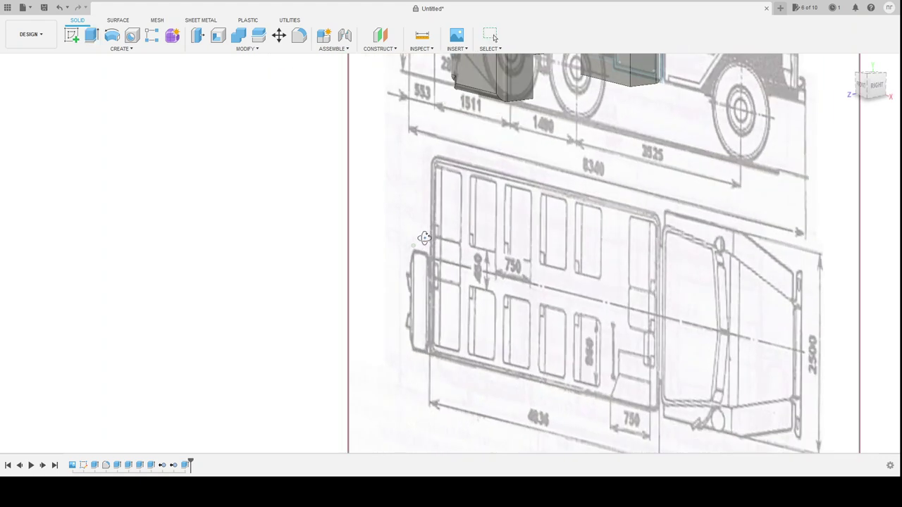
key("Escape")
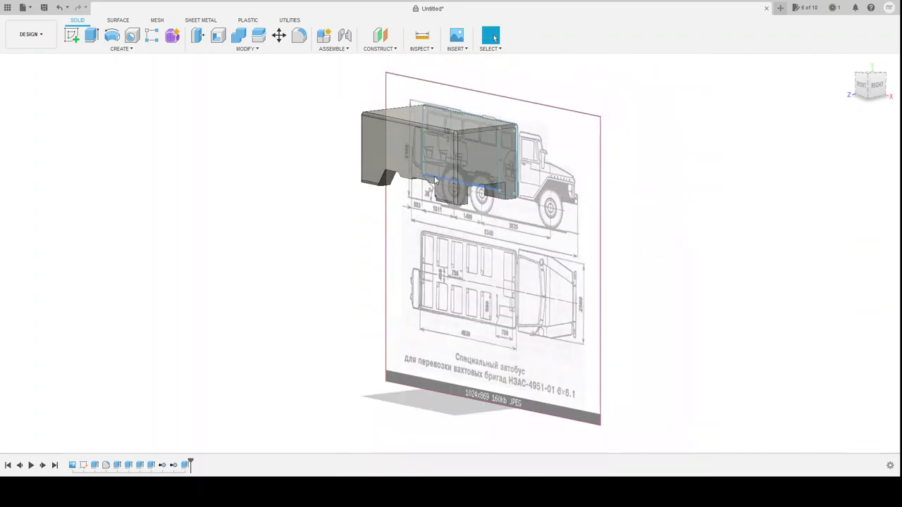
Zoom in on the body's underside and start a fillet on its long bottom edge
scroll(421, 244, "up", 5)
mouse_move(421, 245)
middle_mouse_down("shift")
mouse_move(374, 236)
mouse_move(481, 242)
mouse_move(468, 234)
middle_mouse_up("shift")
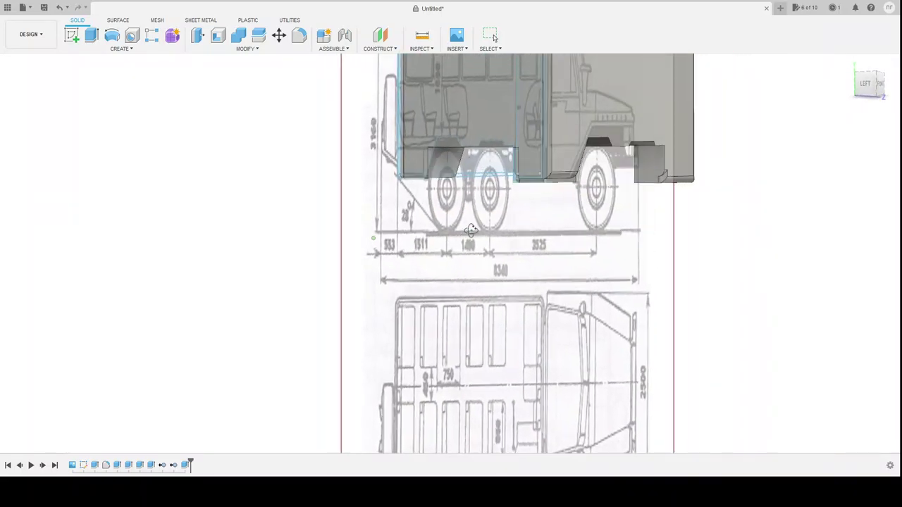
scroll(421, 187, "up", 3)
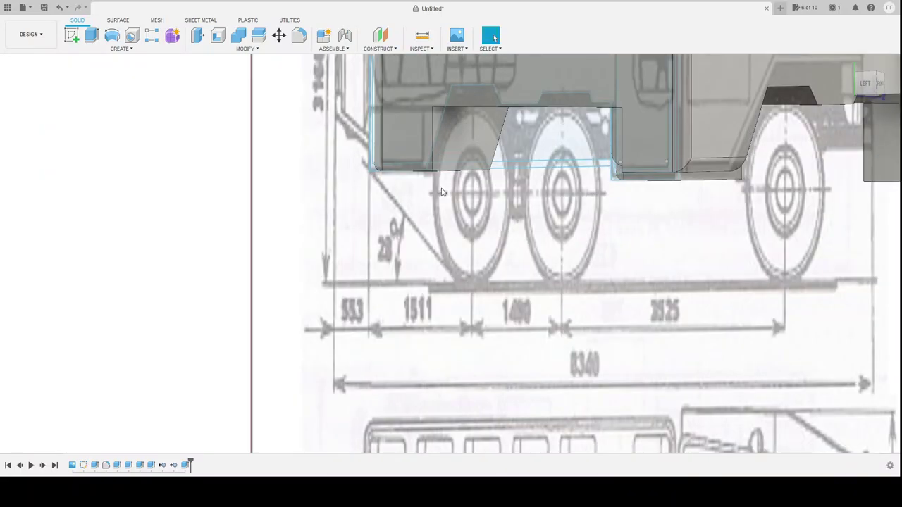
scroll(437, 201, "up", 2)
mouse_move(455, 214)
middle_mouse_down("shift")
mouse_move(458, 222)
mouse_move(413, 242)
middle_mouse_up("shift")
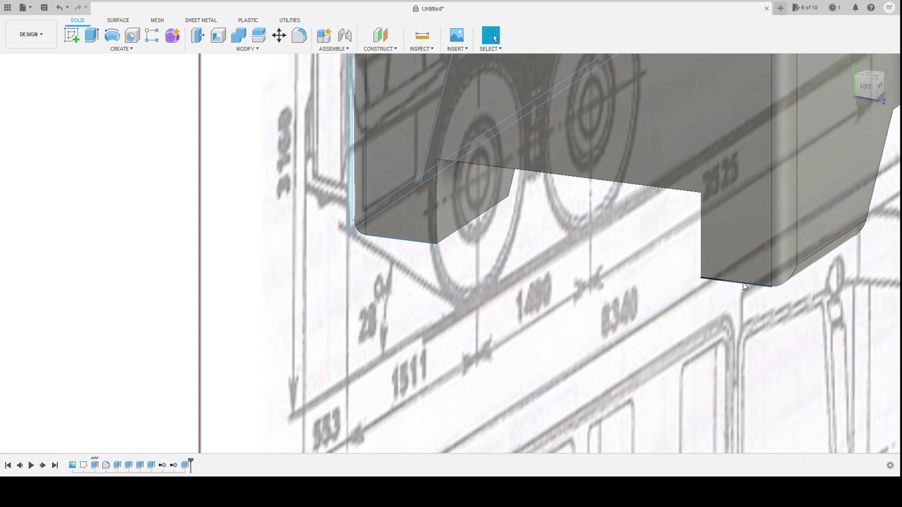
left_click(743, 286)
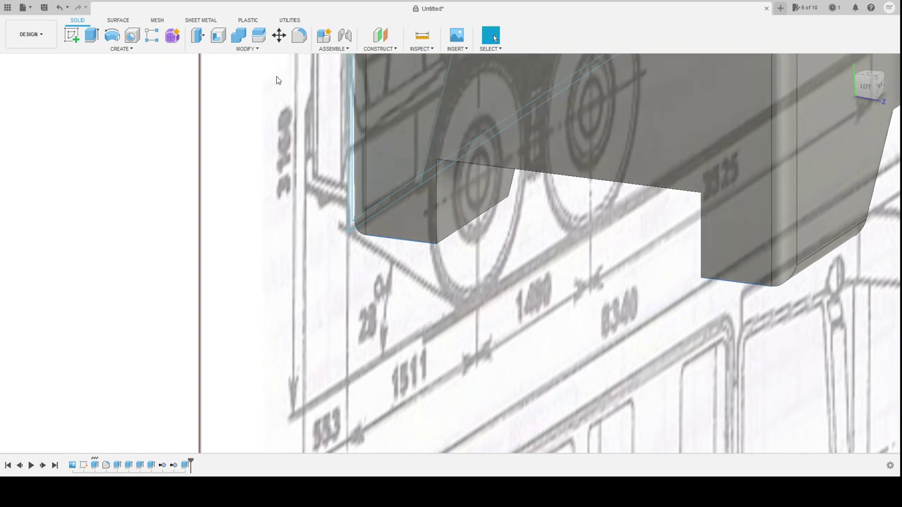
left_click(299, 35)
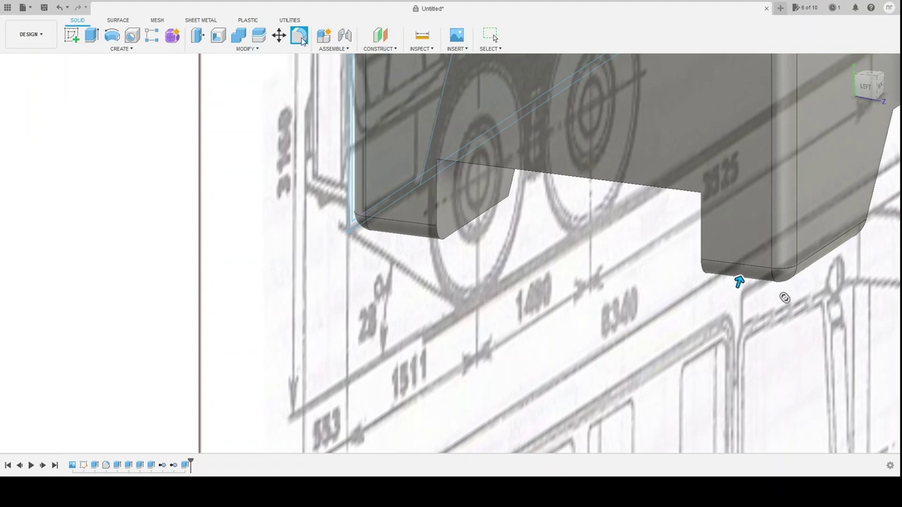
Confirm the bottom-edge fillet and select the cut-out's vertical, diagonal, top and right edges
key("Return")
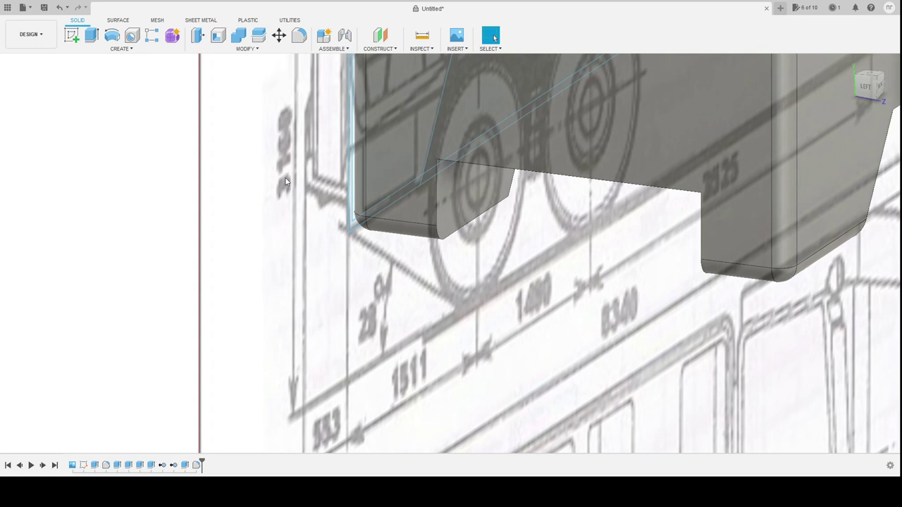
left_click(435, 203)
left_click(454, 235)
left_click(483, 168)
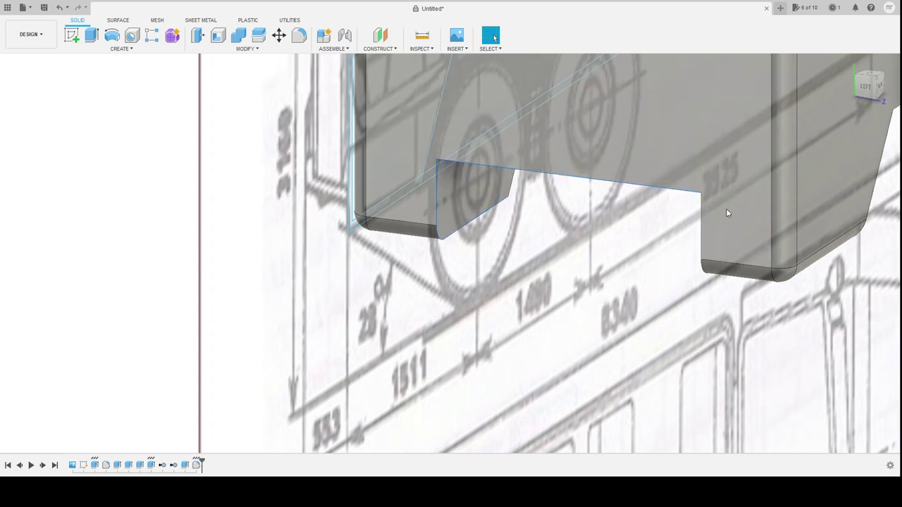
left_click(701, 250)
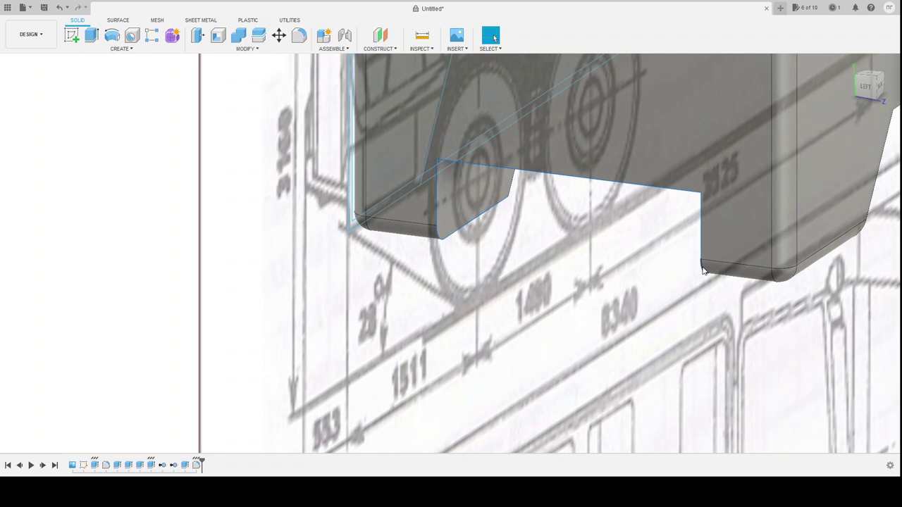
Fillet the selected wheel cut-out edges, adding one more edge before confirming
mouse_move(713, 303)
middle_mouse_down("shift")
mouse_move(723, 299)
mouse_move(653, 229)
mouse_move(816, 199)
middle_mouse_up("shift")
scroll(881, 178, "up", 3)
scroll(860, 182, "up", 5)
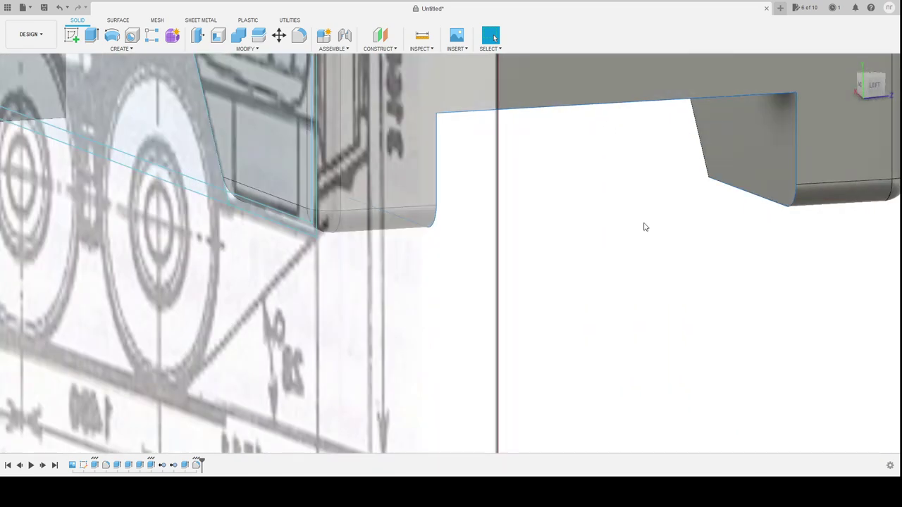
left_click(298, 37)
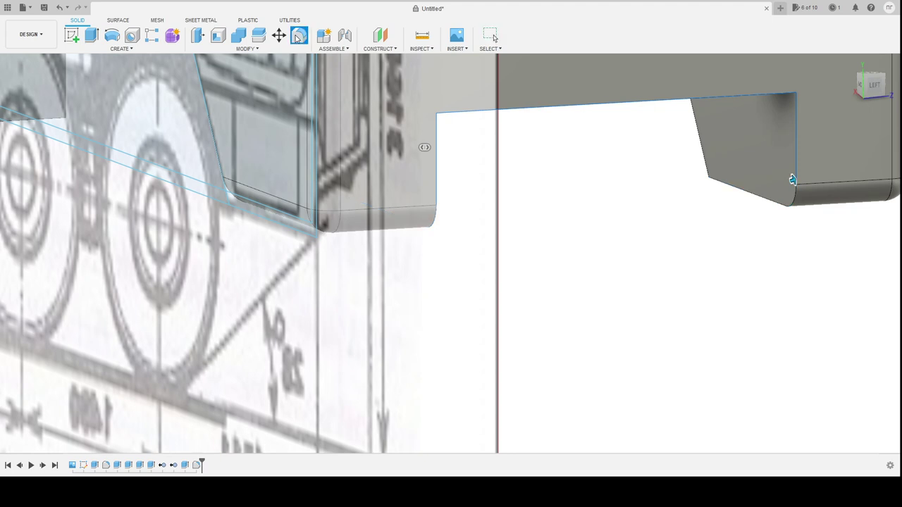
left_click(793, 179)
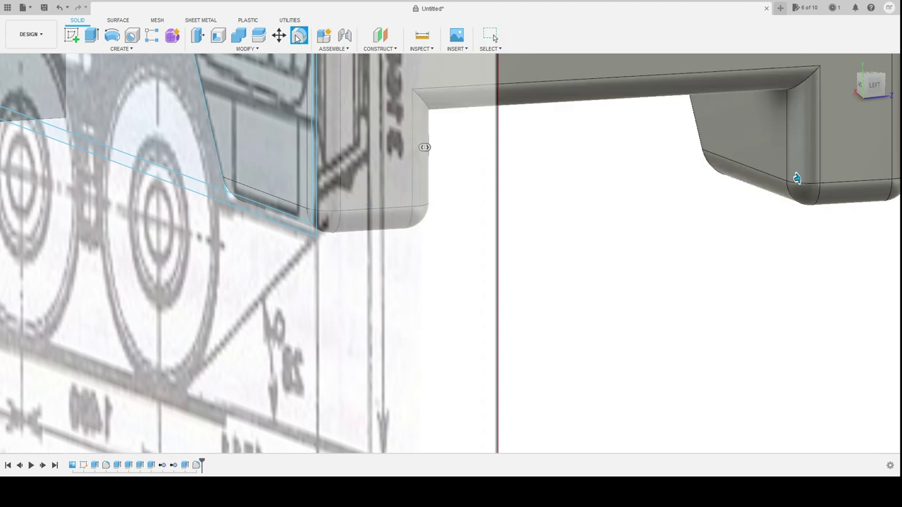
key("Return")
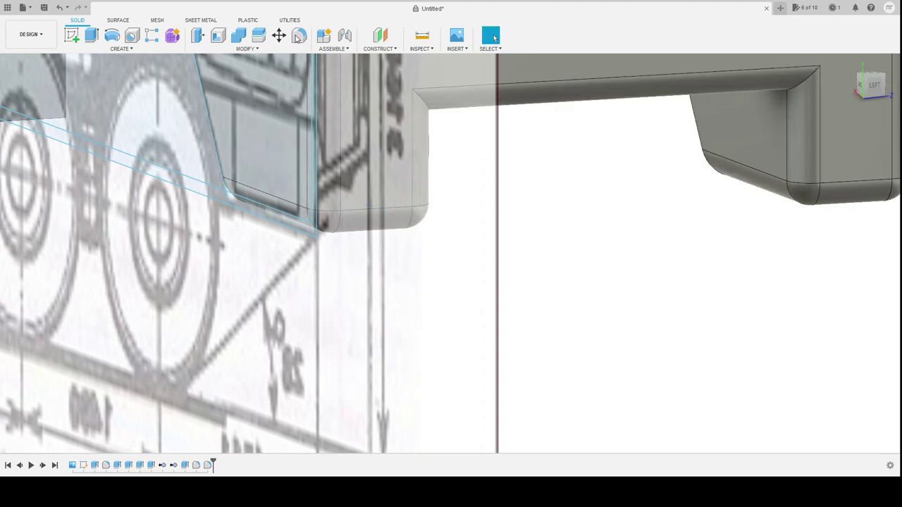
scroll(616, 201, "down", 5)
scroll(725, 153, "up", 5)
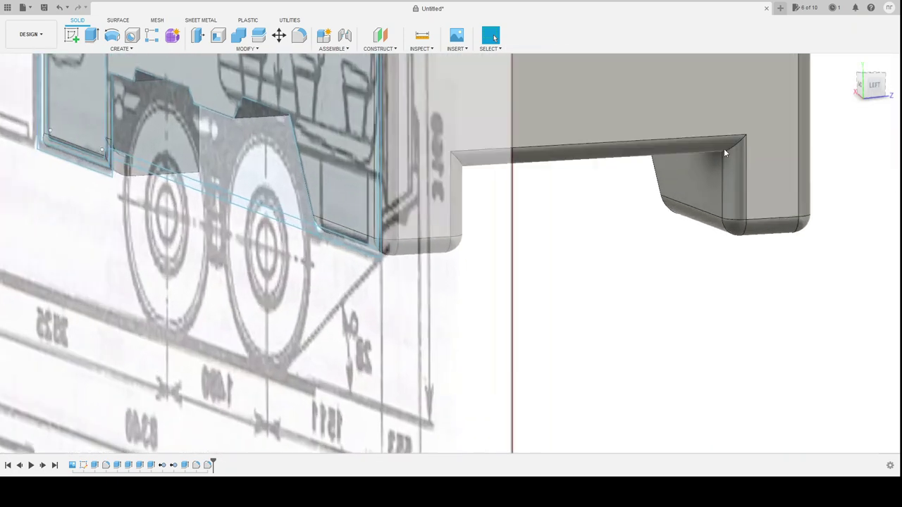
middle_click_drag(787, 258, 707, 254)
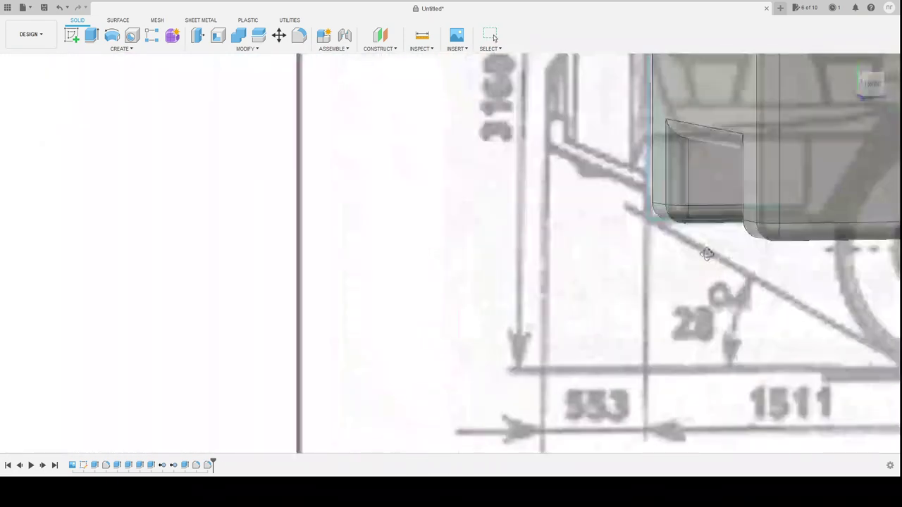
scroll(707, 254, "down", 3)
scroll(706, 254, "down", 2)
scroll(742, 252, "up", 4)
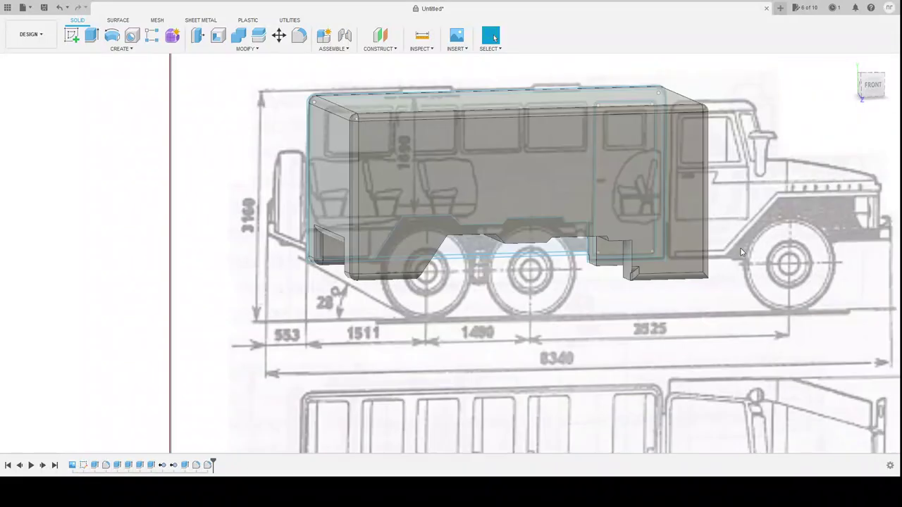
scroll(742, 252, "up", 2)
mouse_move(497, 284)
middle_mouse_down("shift")
mouse_move(432, 279)
mouse_move(486, 284)
mouse_move(526, 274)
mouse_move(483, 280)
middle_mouse_up("shift")
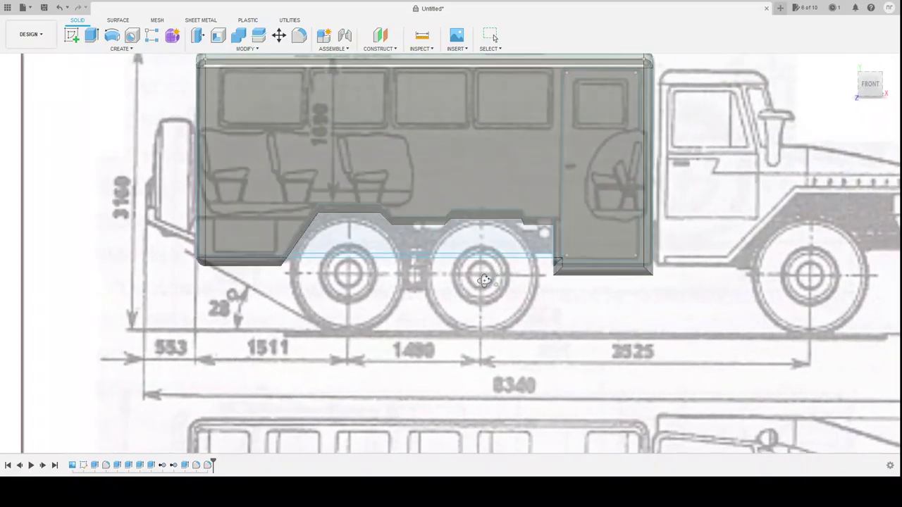
middle_click_drag(484, 280, 466, 290, "shift")
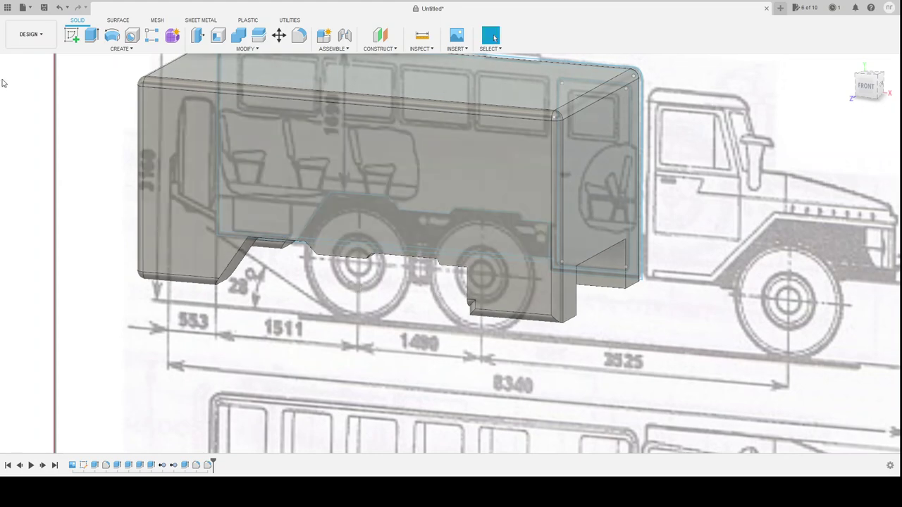
scroll(356, 359, "down", 3)
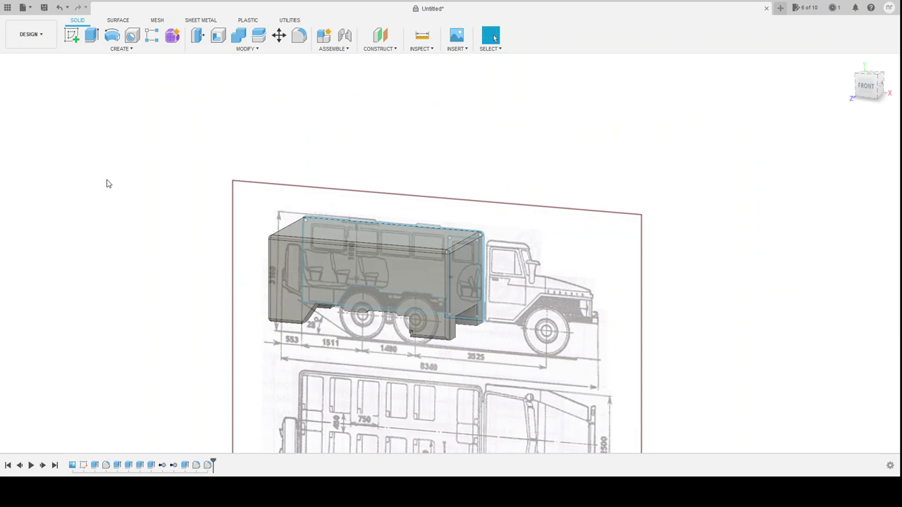
left_click(73, 35)
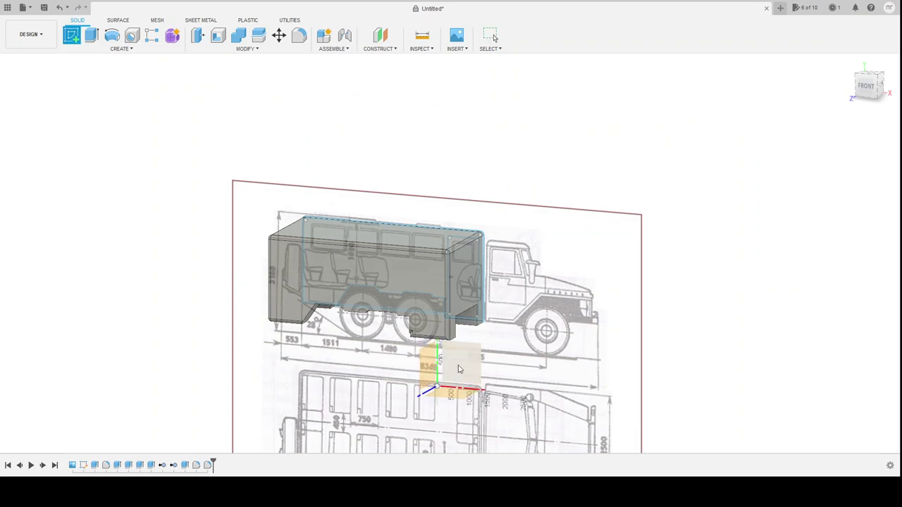
Start a sketch on the front plane and view the bus side straight on
left_click(458, 369)
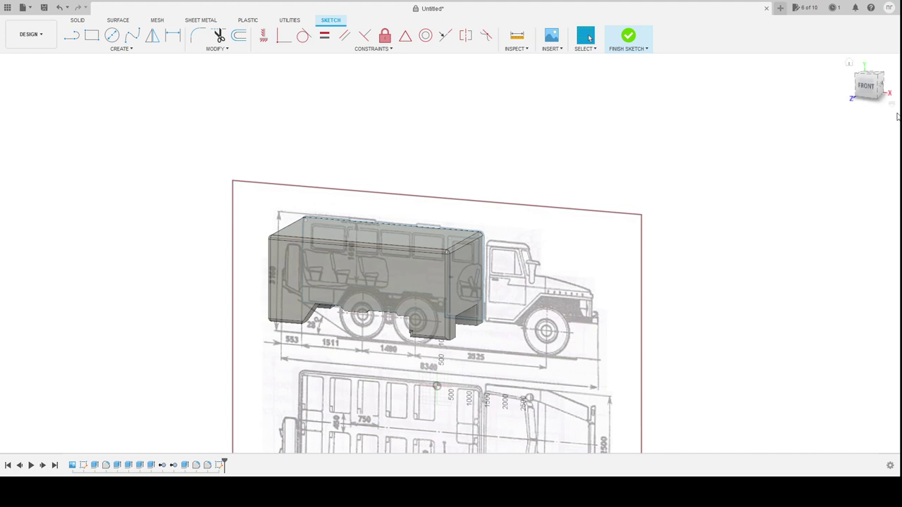
left_click(870, 91)
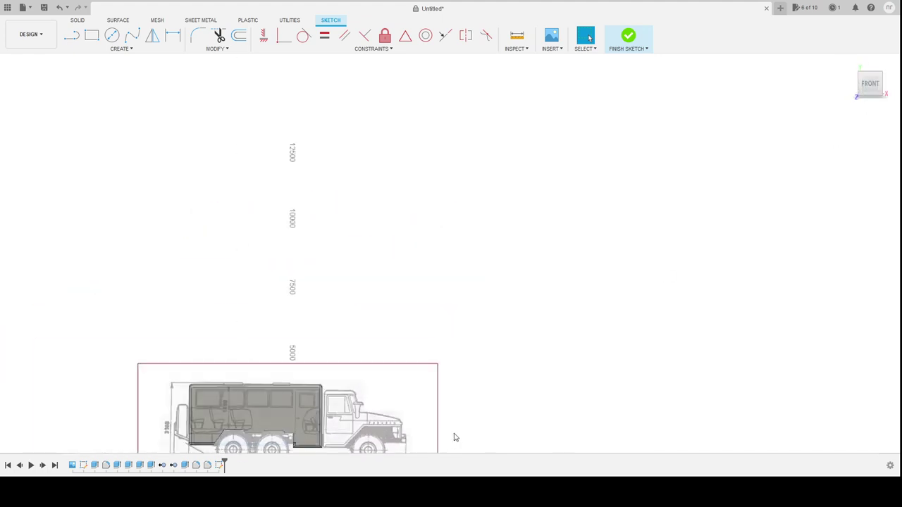
scroll(309, 430, "up", 3)
scroll(310, 422, "up", 3)
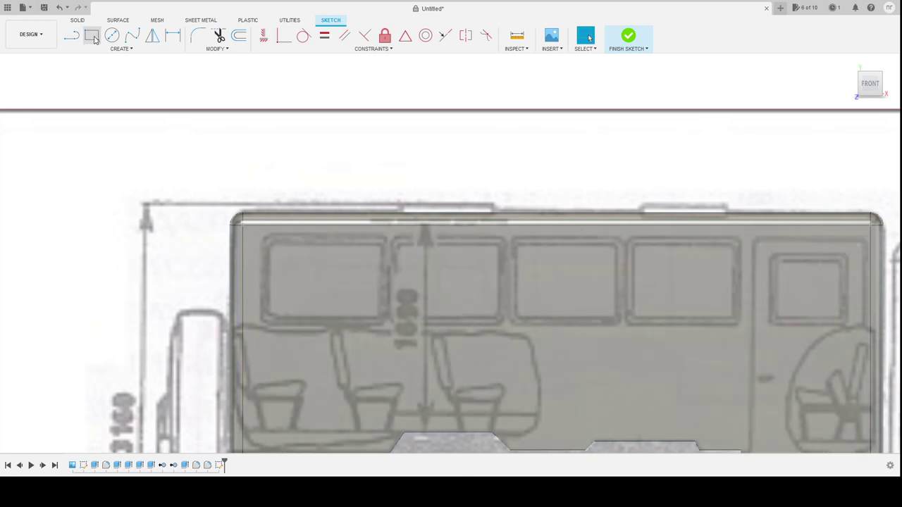
Draw a 2-point rectangle around the first passenger window and select it
left_click(92, 36)
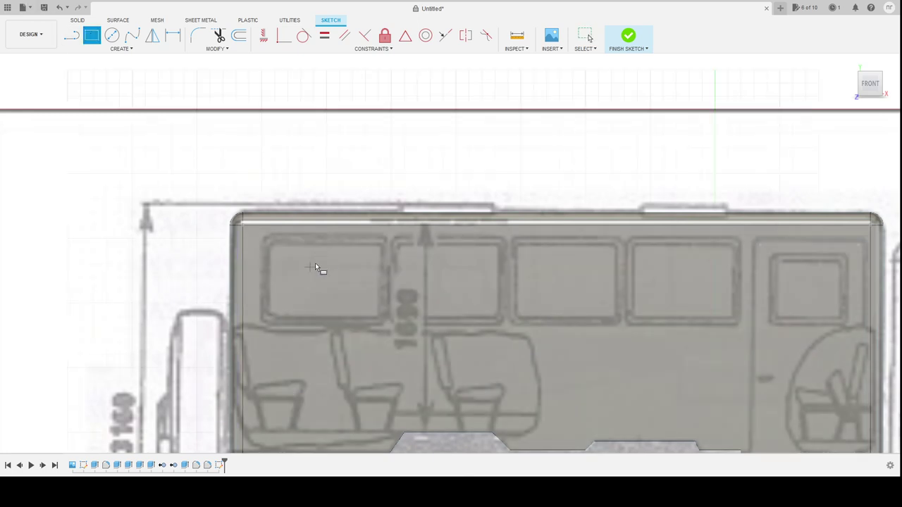
left_click(262, 234)
left_click(387, 325)
key("Escape")
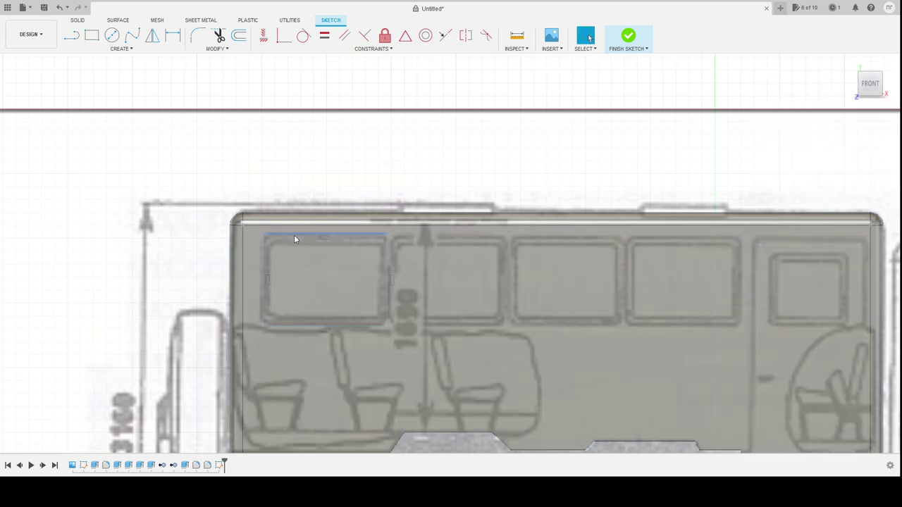
double_click(289, 234)
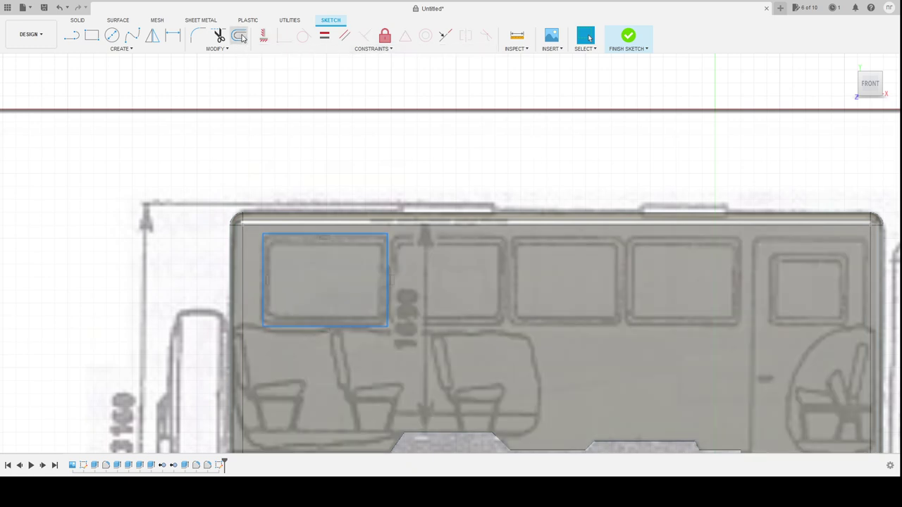
left_click(239, 35)
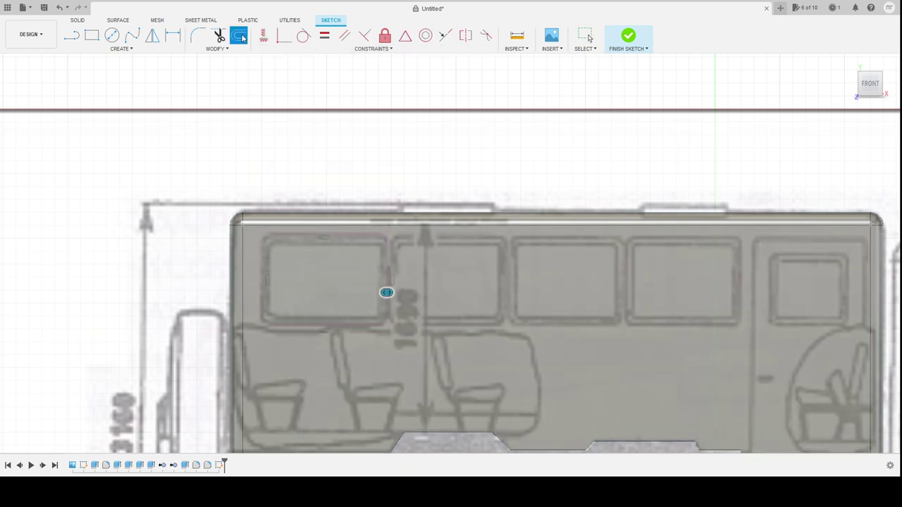
Offset the window rectangle slightly inward to form a framed outline
left_click_drag(386, 293, 378, 293)
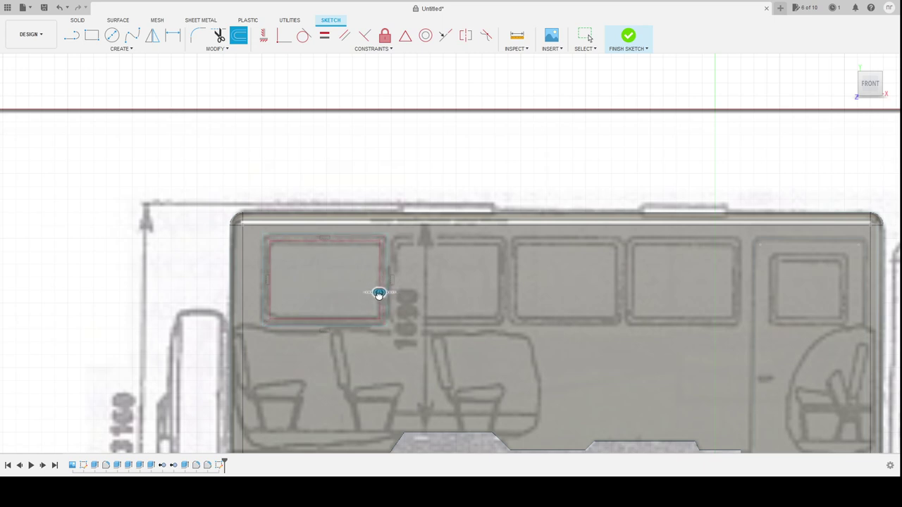
left_click_drag(379, 294, 379, 294)
key("Return")
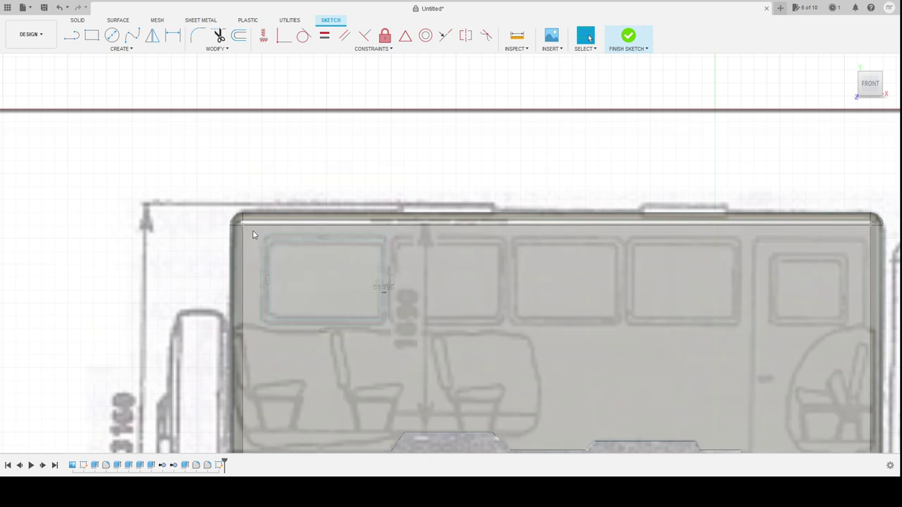
Reselect the window rectangle's four edges to round their corners
left_click_drag(253, 232, 408, 335)
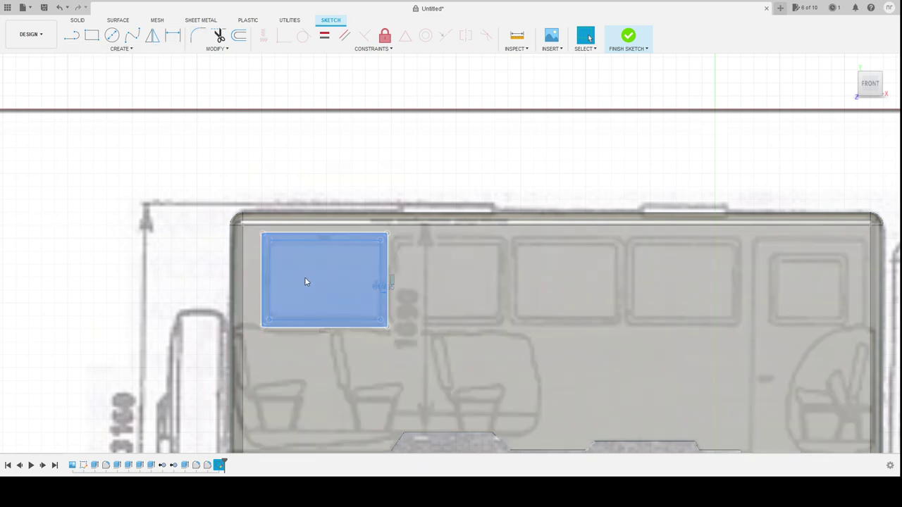
key("Delete")
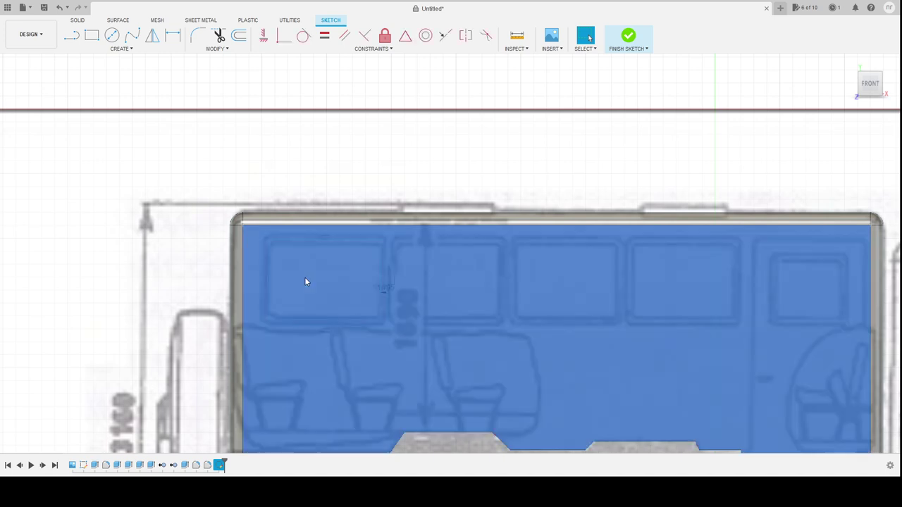
left_click(299, 227)
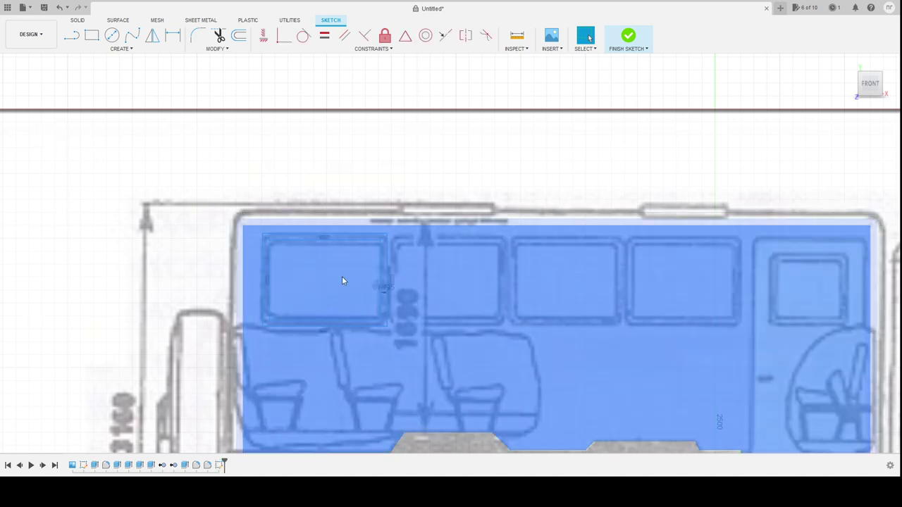
left_click(316, 159)
left_click(284, 247)
left_click(286, 244)
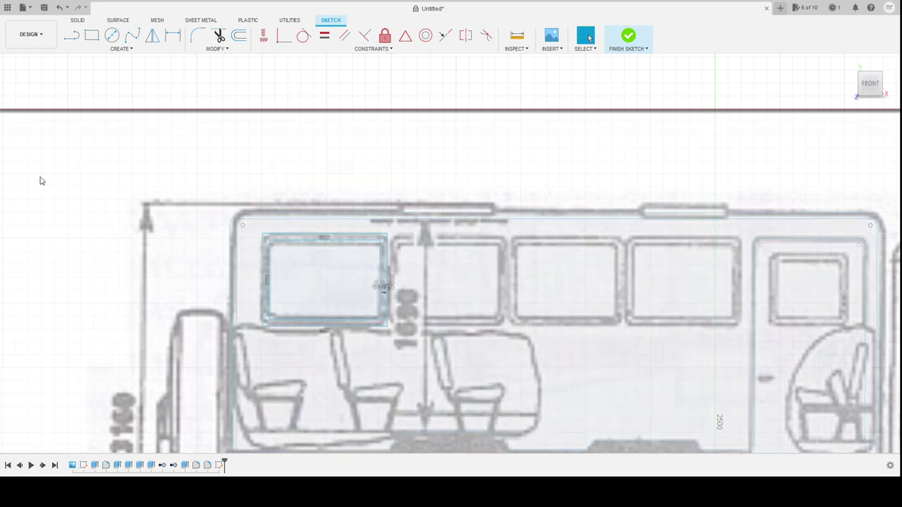
left_click(294, 247)
left_click(294, 247)
left_click(269, 282, "shift")
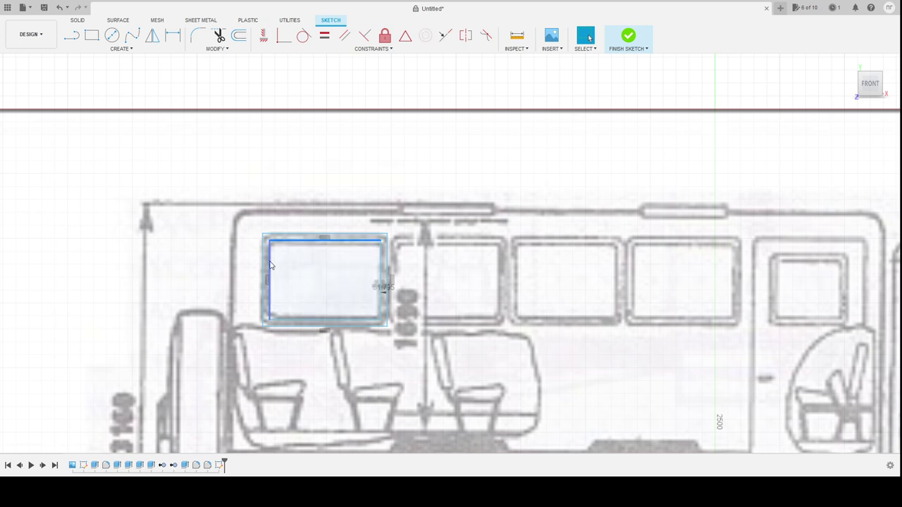
left_click(314, 321, "shift")
left_click(382, 304, "shift")
left_click(198, 35)
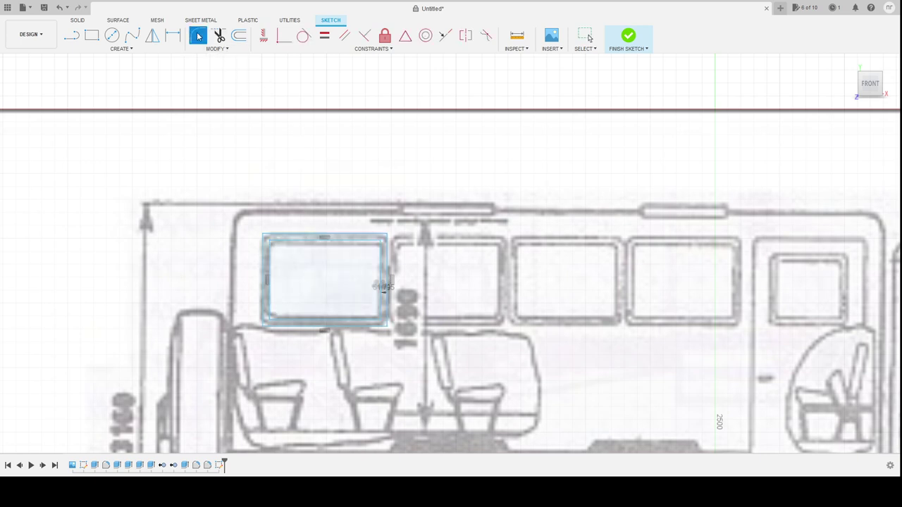
Round the inner window rectangle's top-left, top-right and bottom-right corners with R60 fillets
left_click(271, 242)
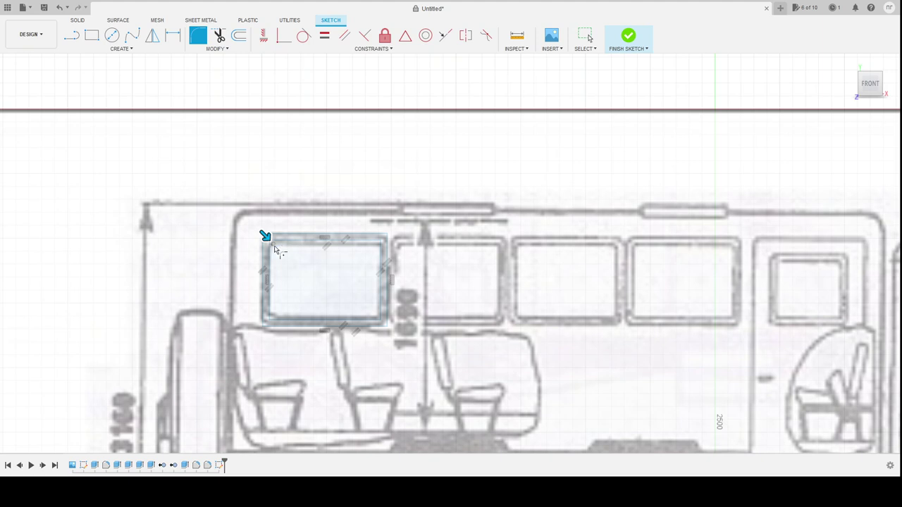
scroll(272, 243, "up", 3)
scroll(275, 251, "up", 3)
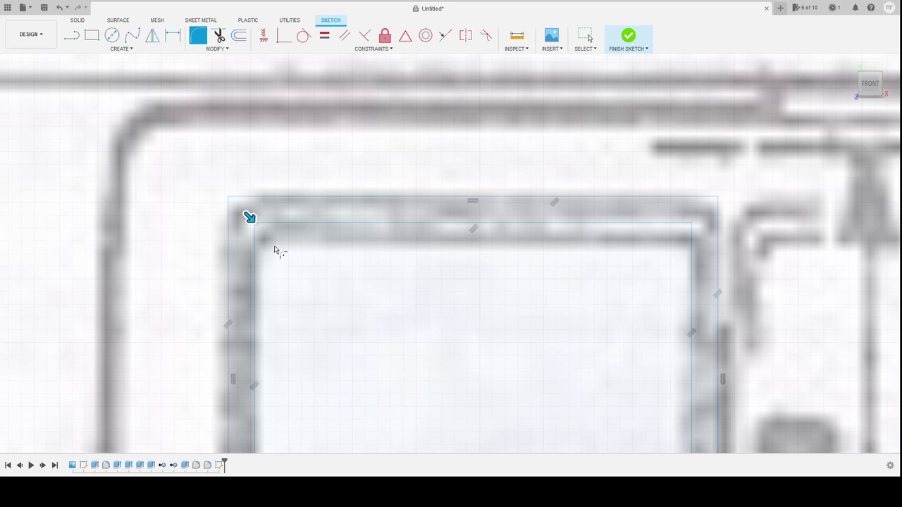
type("3")
key("Return")
scroll(275, 247, "down", 3)
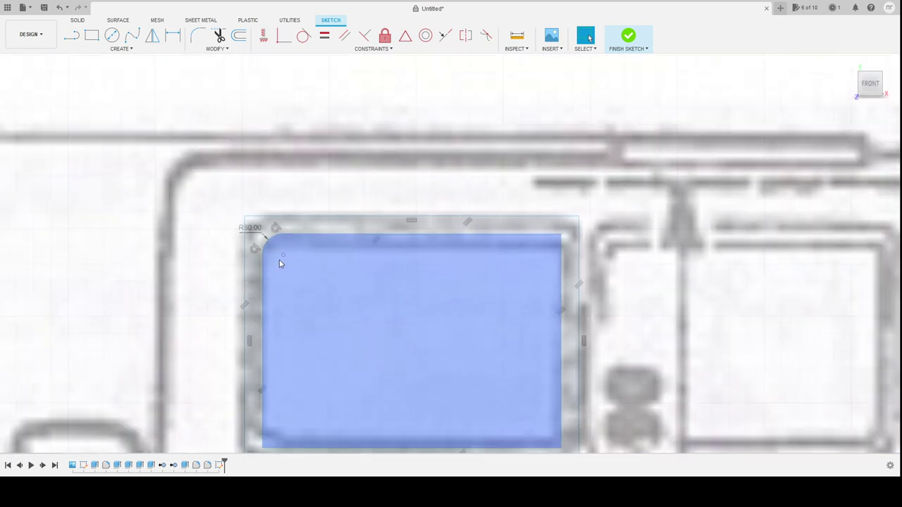
scroll(279, 258, "down", 2)
left_click(472, 245)
left_click(199, 36)
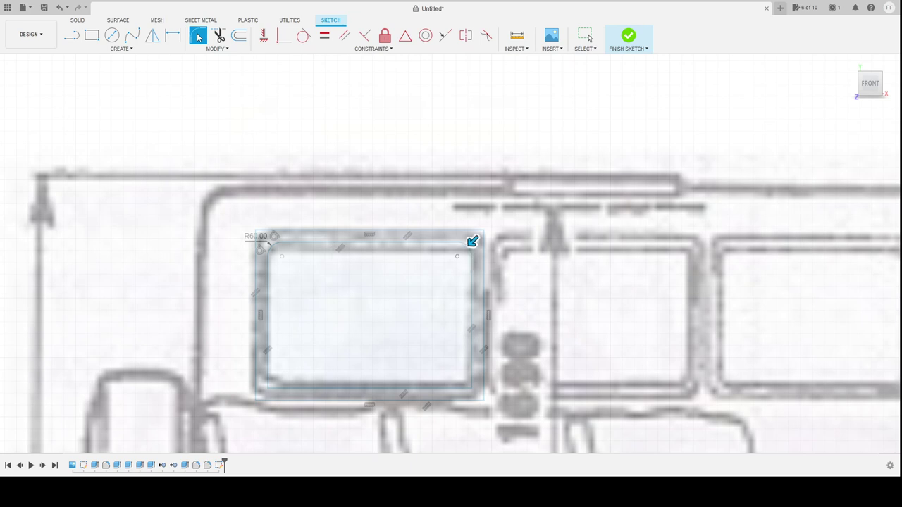
left_click(471, 392)
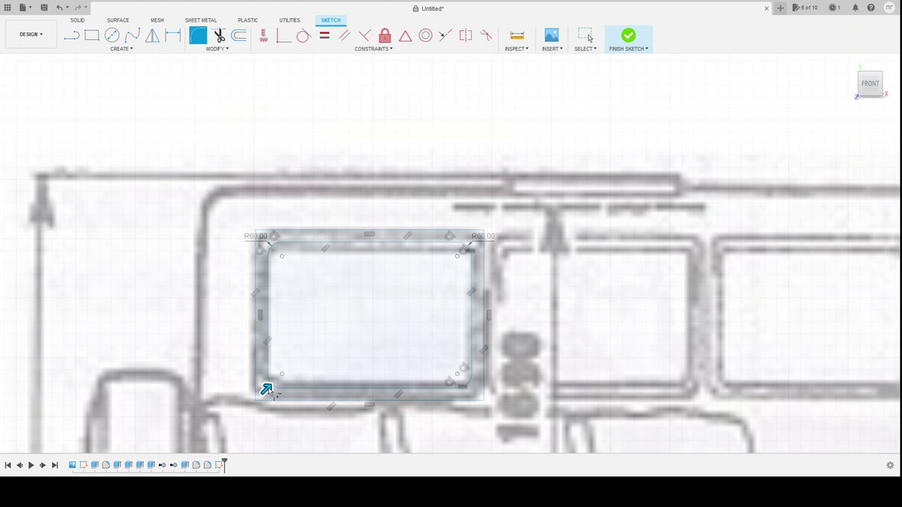
key("Escape")
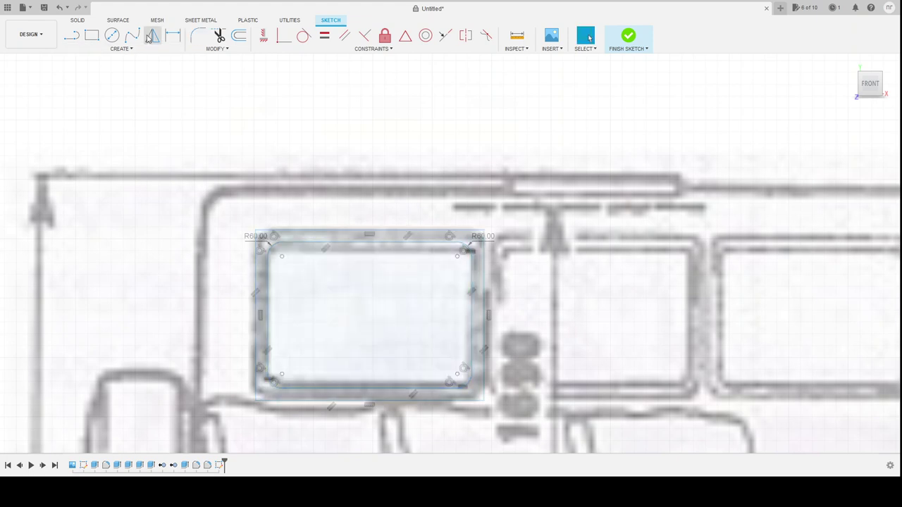
Dimension the window frame width to 51.795 between the left edges
left_click(172, 39)
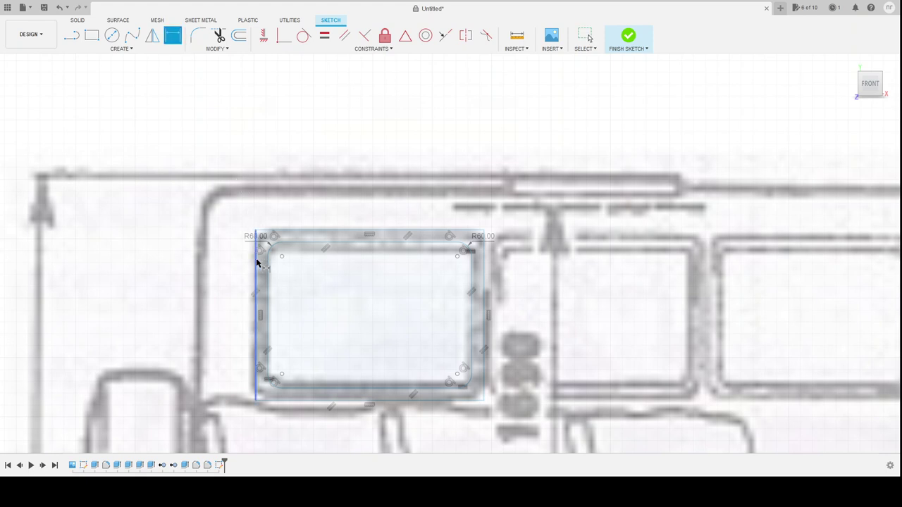
left_click(256, 263)
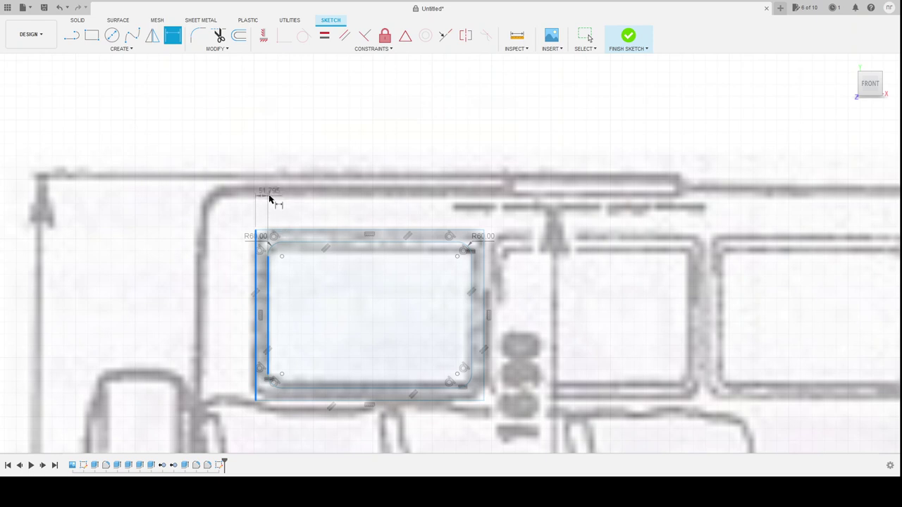
key("Escape")
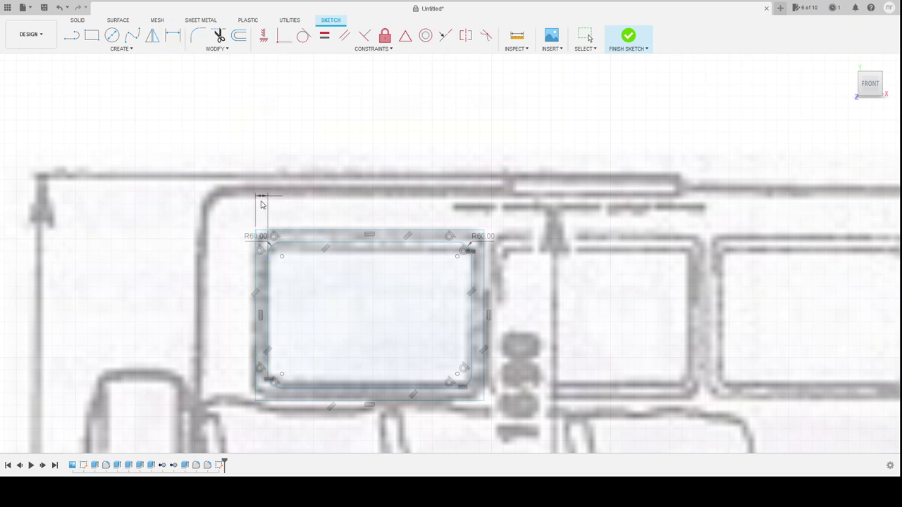
key("d")
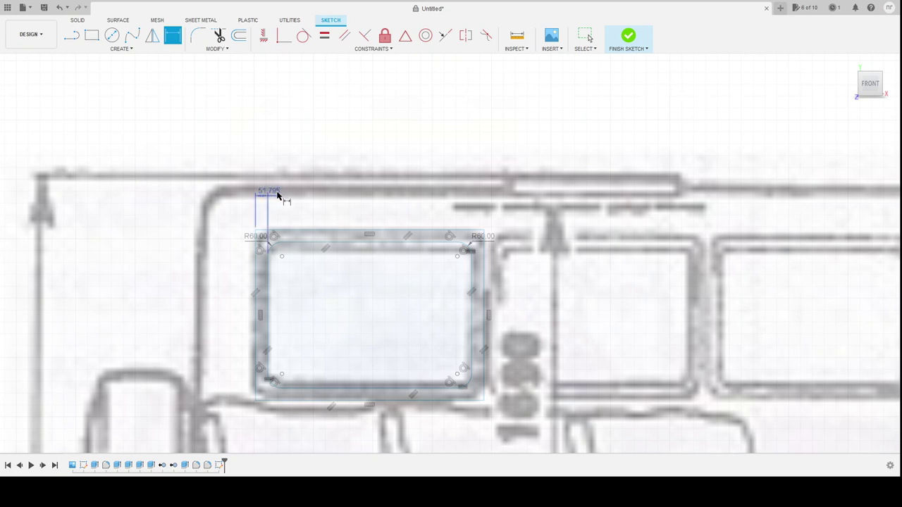
left_click(257, 233)
left_click(483, 231)
left_click(483, 401)
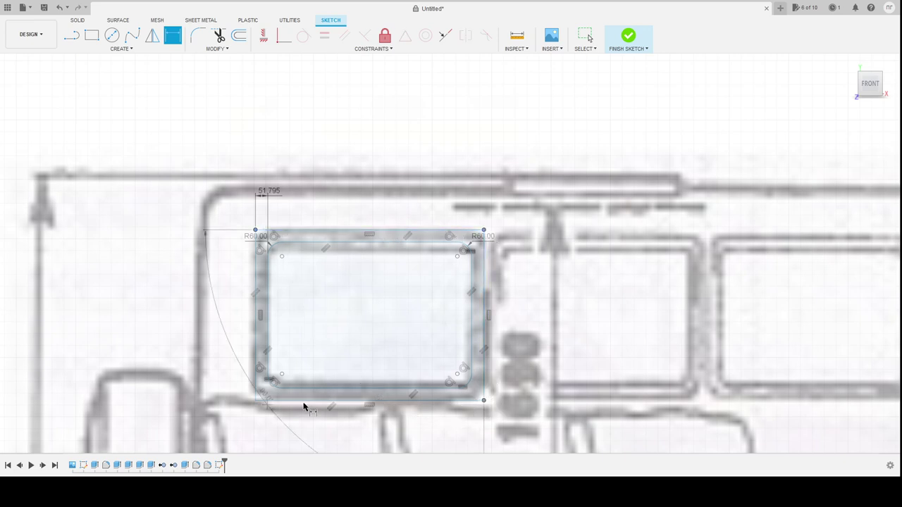
left_click(256, 401)
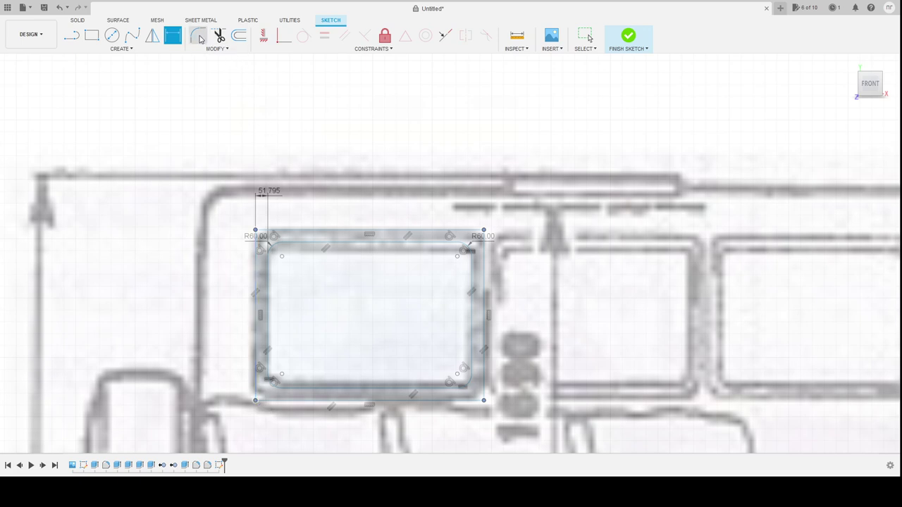
Round all four outer rectangle corners with R111.795 fillets
left_click(197, 36)
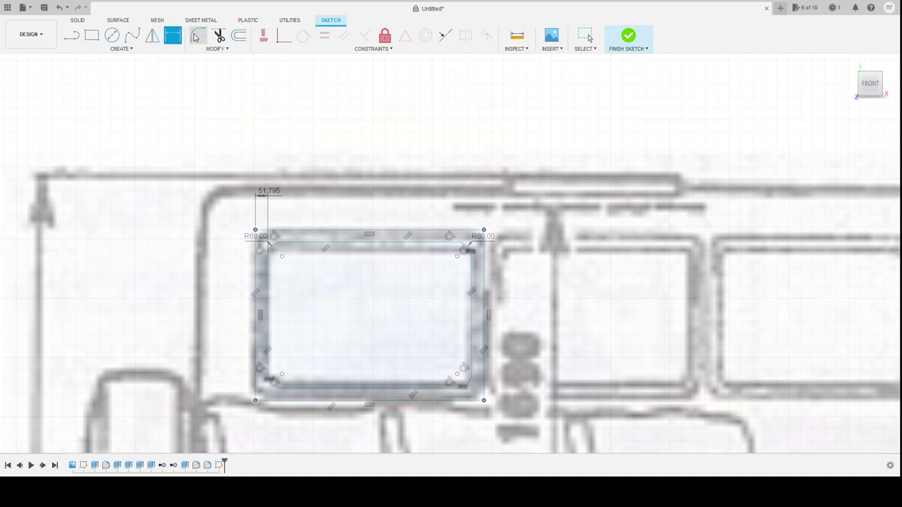
left_click(263, 237)
left_click(482, 243)
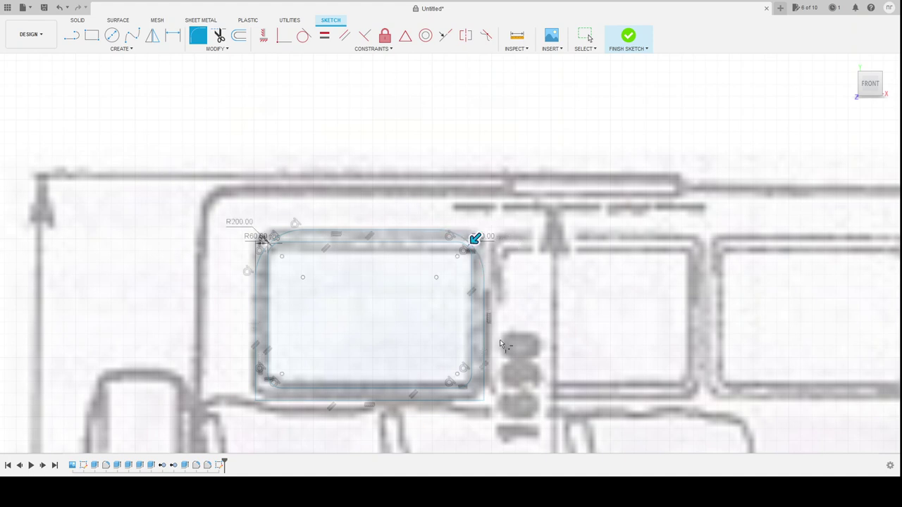
left_click(484, 396)
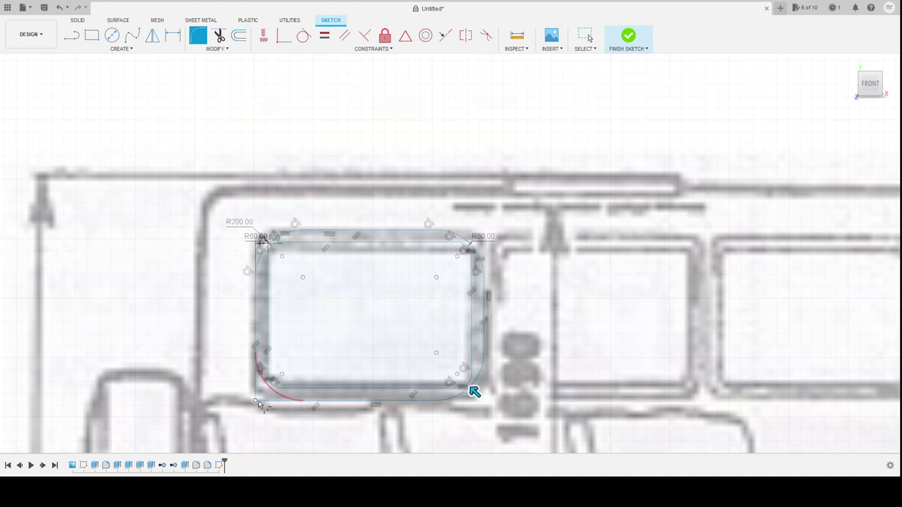
left_click(258, 403)
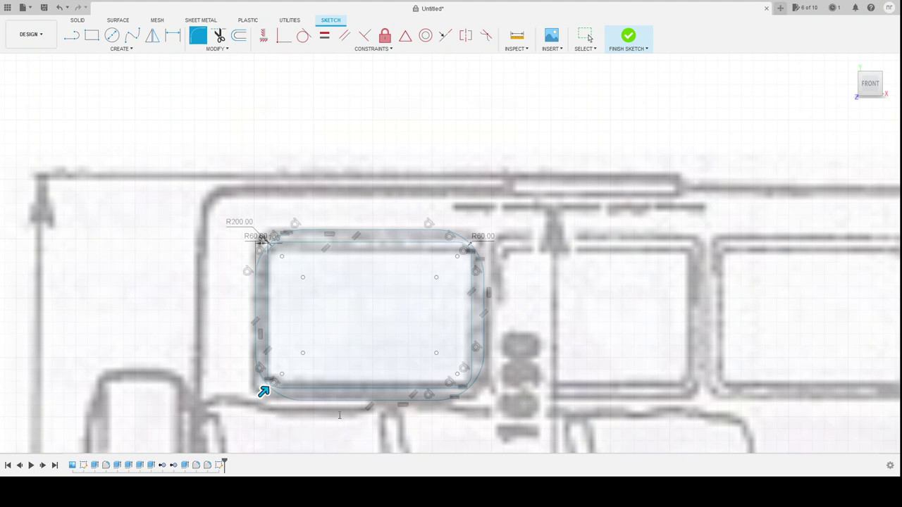
type("1")
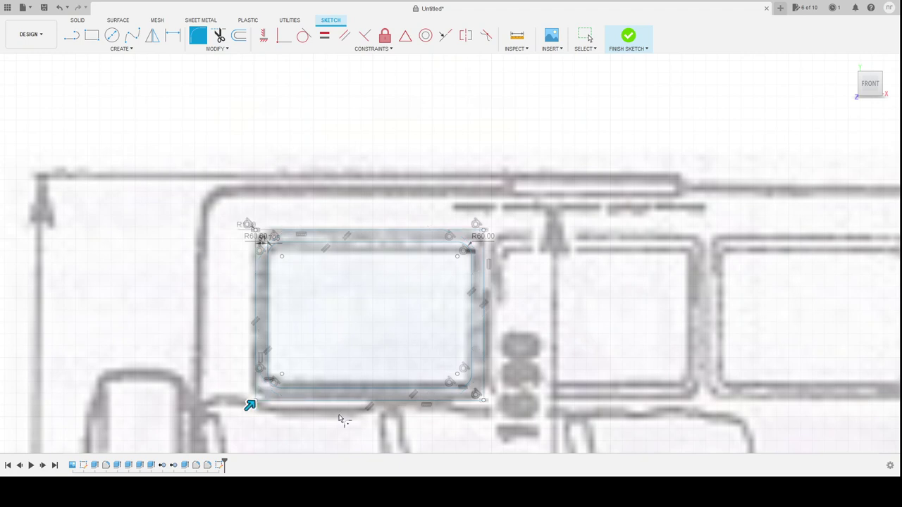
type("11")
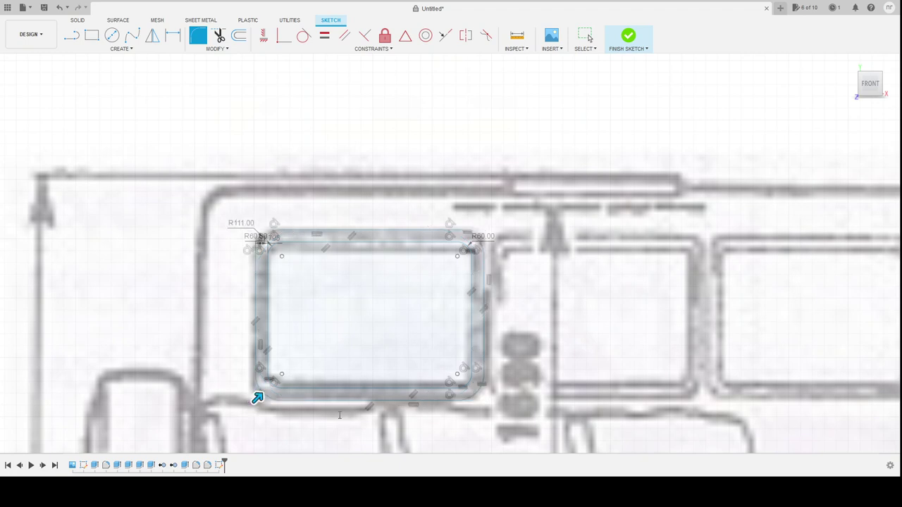
type(".795")
key("Return")
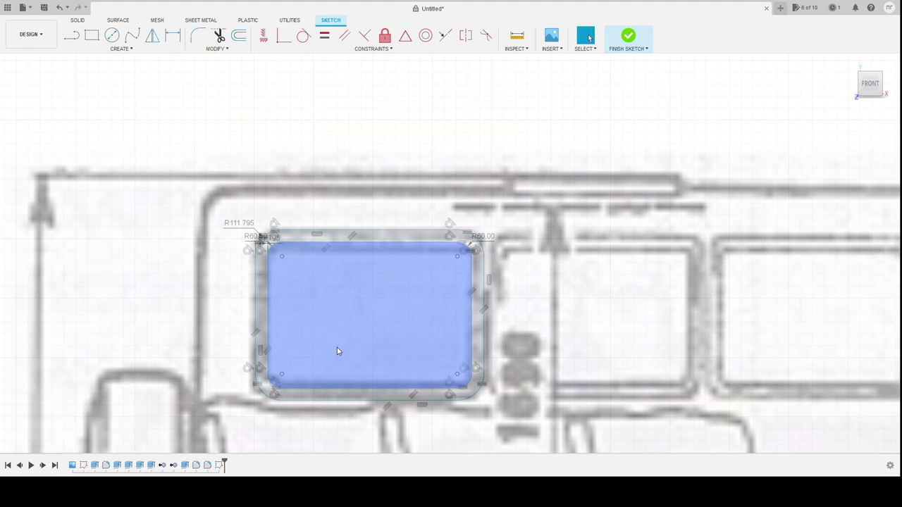
Move the 51.795 dimension above the outer corner arc
scroll(291, 258, "up", 4)
scroll(293, 262, "up", 3)
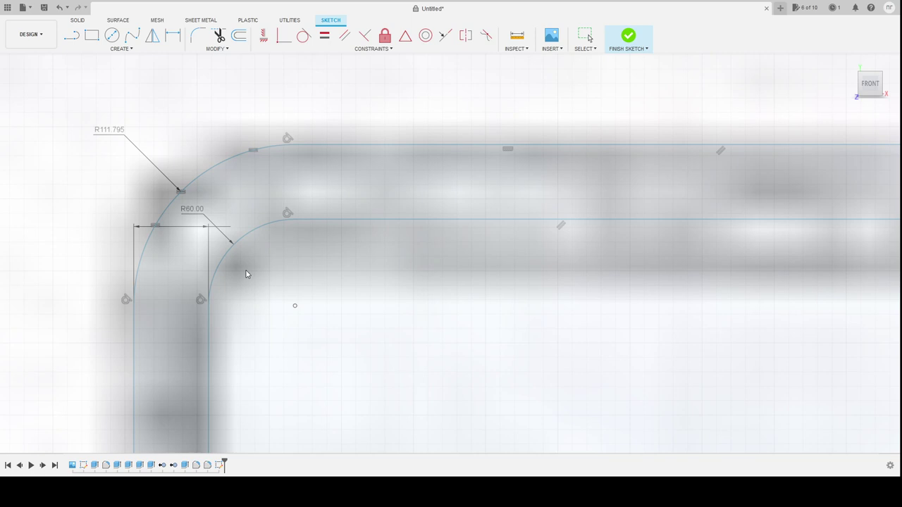
left_click_drag(227, 225, 198, 74)
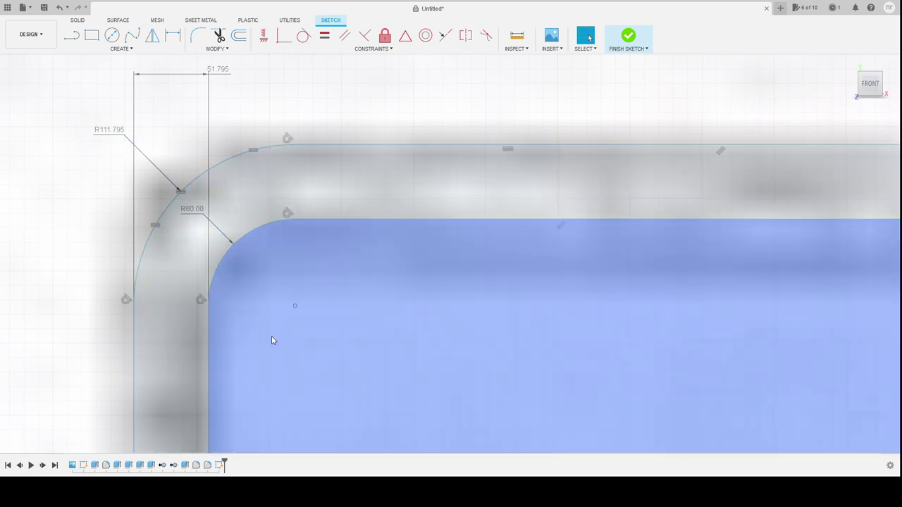
Zoom out and crossing-select the entire rounded window frame sketch
scroll(274, 343, "down", 3)
scroll(271, 328, "down", 3)
scroll(258, 293, "down", 3)
scroll(275, 305, "down", 2)
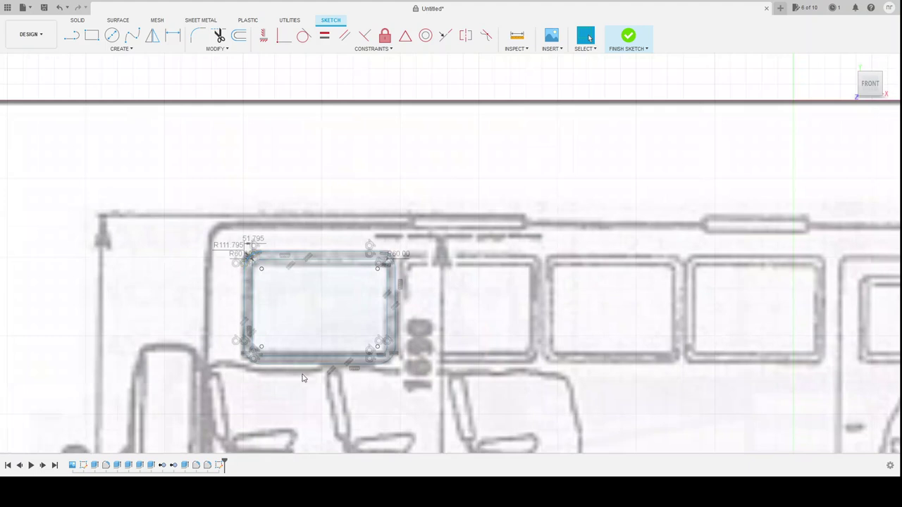
scroll(302, 376, "up", 3)
scroll(377, 395, "down", 2)
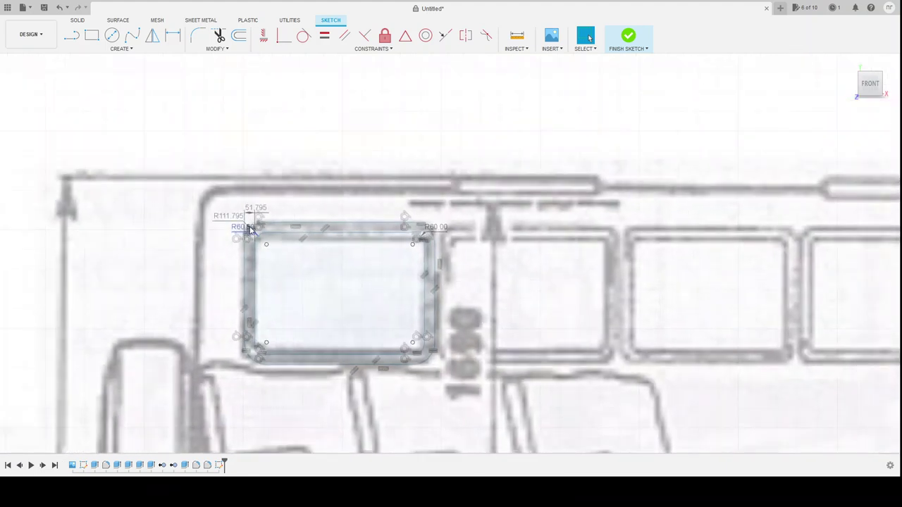
mouse_move(454, 216)
left_mouse_down()
mouse_move(250, 382)
mouse_move(235, 373)
left_mouse_up()
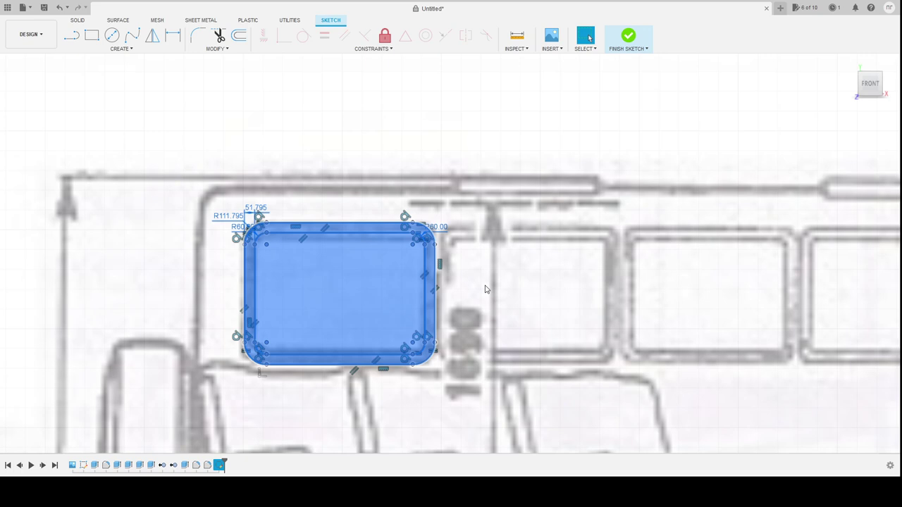
Offset the first rounded window profile to create a second outline around it
left_click(363, 286)
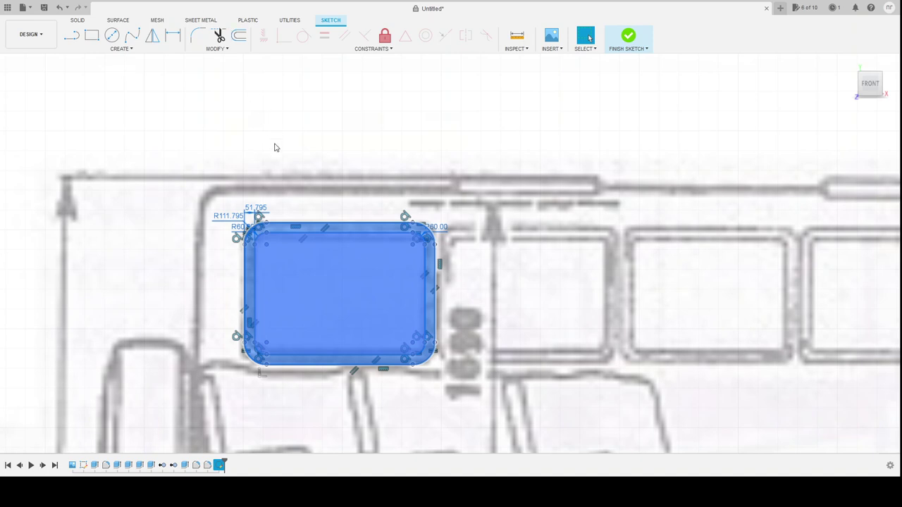
key("o")
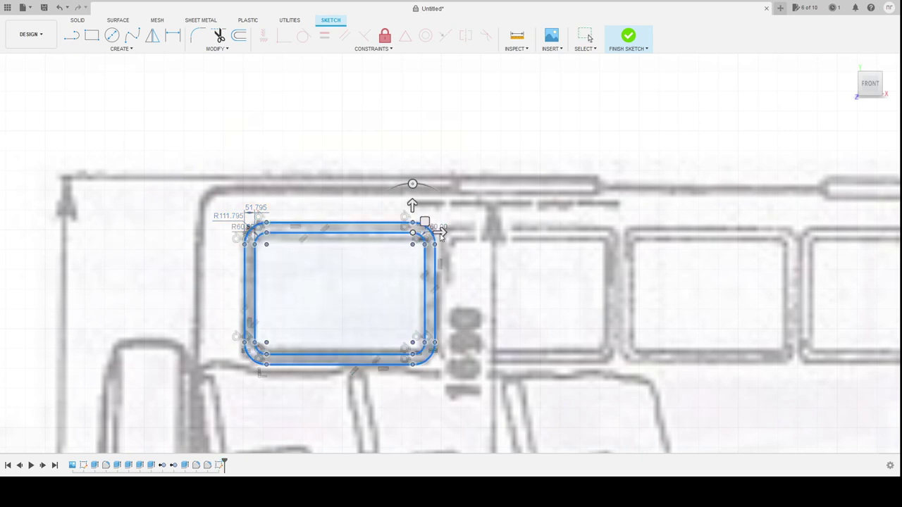
mouse_move(442, 235)
left_mouse_down()
mouse_move(520, 232)
mouse_move(439, 232)
left_mouse_up()
key("Return")
Copy the whole window outline about 1000 mm to the right
mouse_move(222, 191)
left_mouse_down()
mouse_move(333, 306)
mouse_move(471, 379)
left_mouse_up()
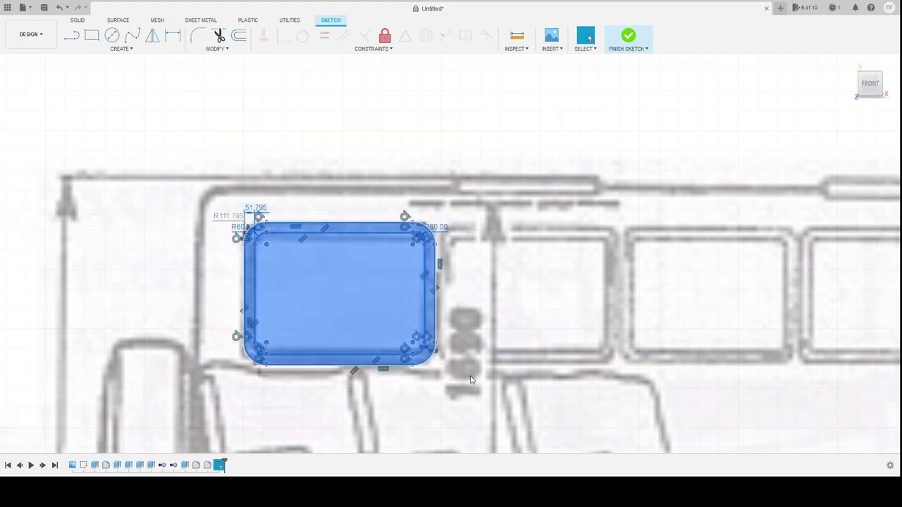
key("m")
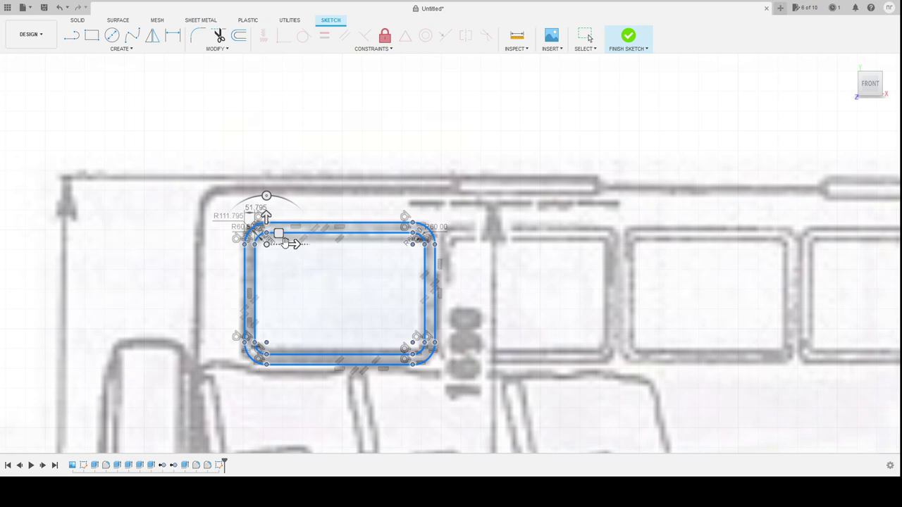
left_click_drag(294, 244, 497, 246)
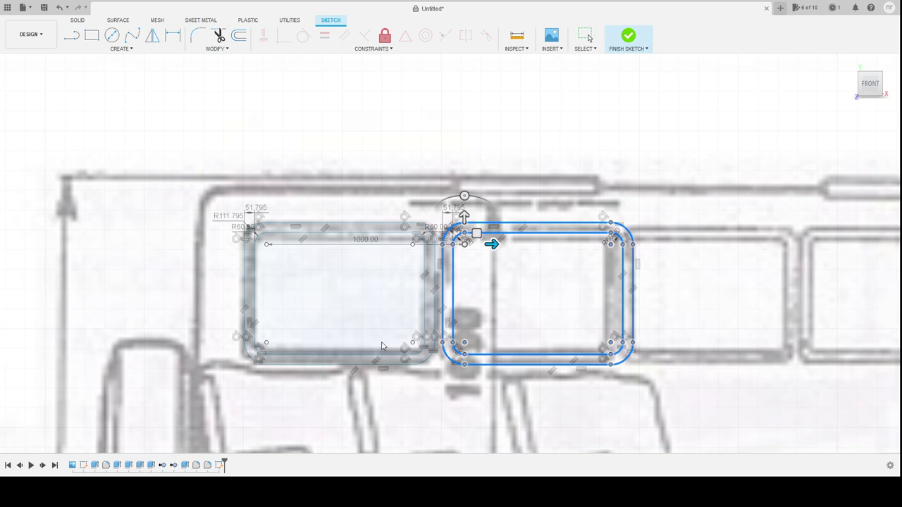
Slide the copied window outline along X to 1900 mm, over the next blueprint window
scroll(339, 298, "down", 3)
scroll(339, 299, "up", 2)
scroll(337, 204, "up", 1)
scroll(337, 204, "up", 1)
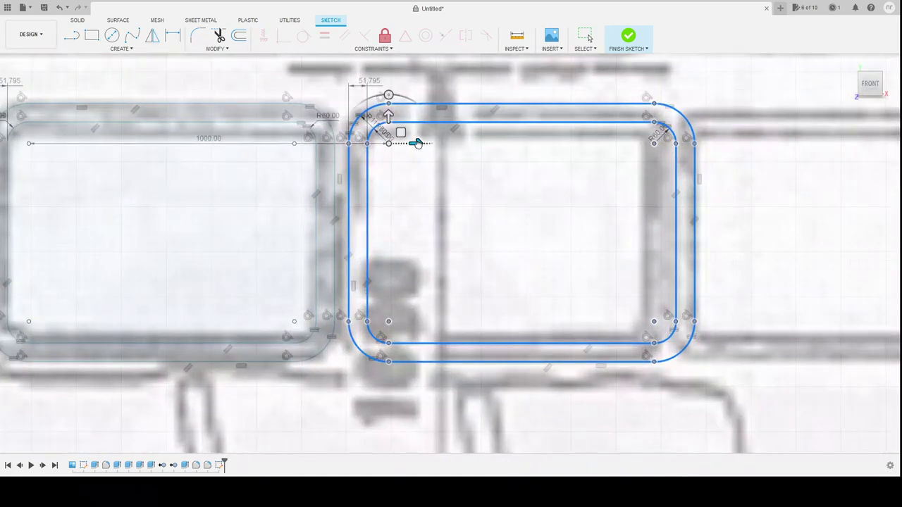
left_click_drag(415, 143, 407, 144)
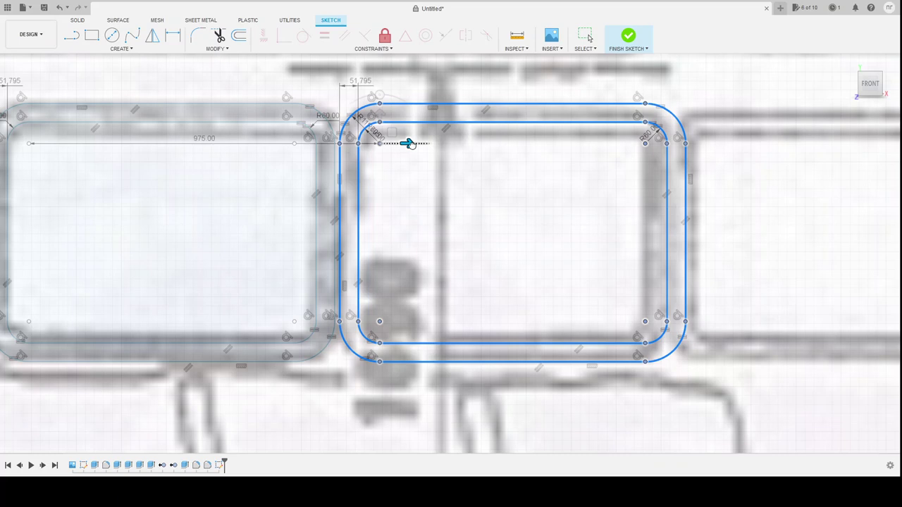
scroll(214, 304, "down", 3)
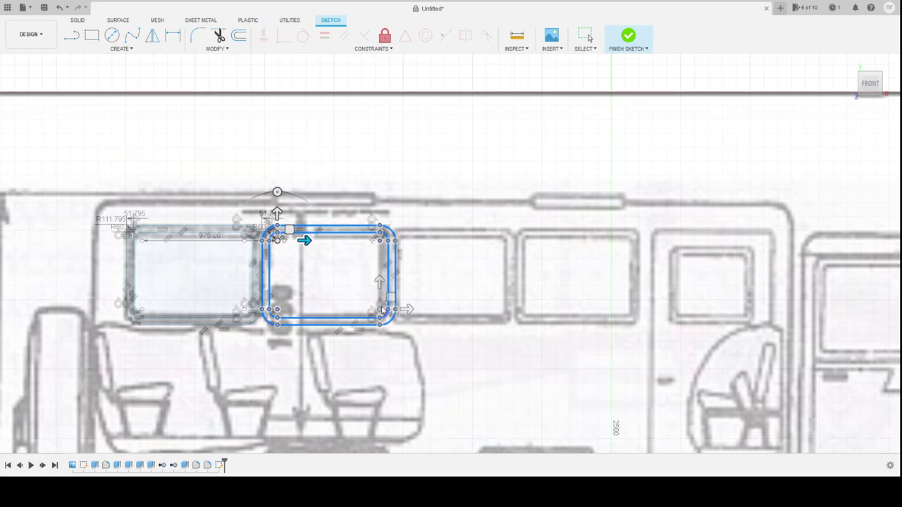
scroll(377, 284, "up", 3)
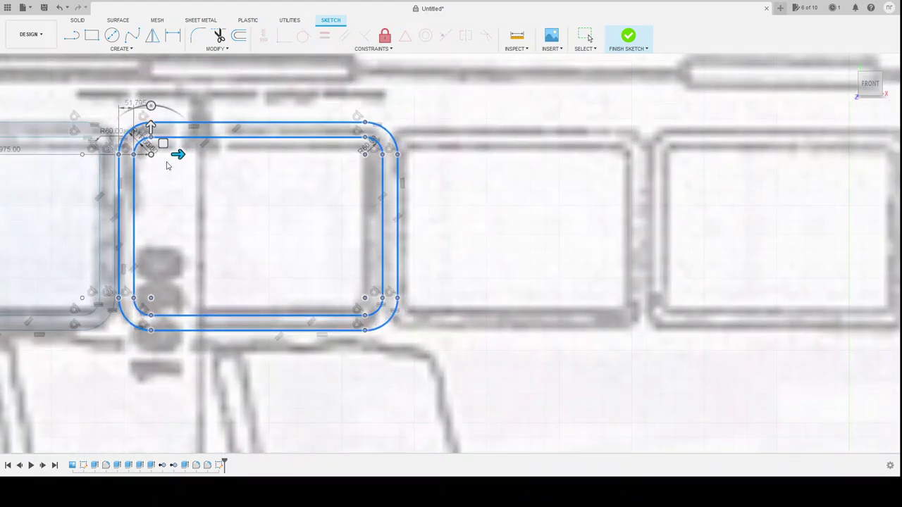
mouse_move(178, 154)
left_mouse_down()
mouse_move(477, 153)
mouse_move(446, 158)
left_mouse_up()
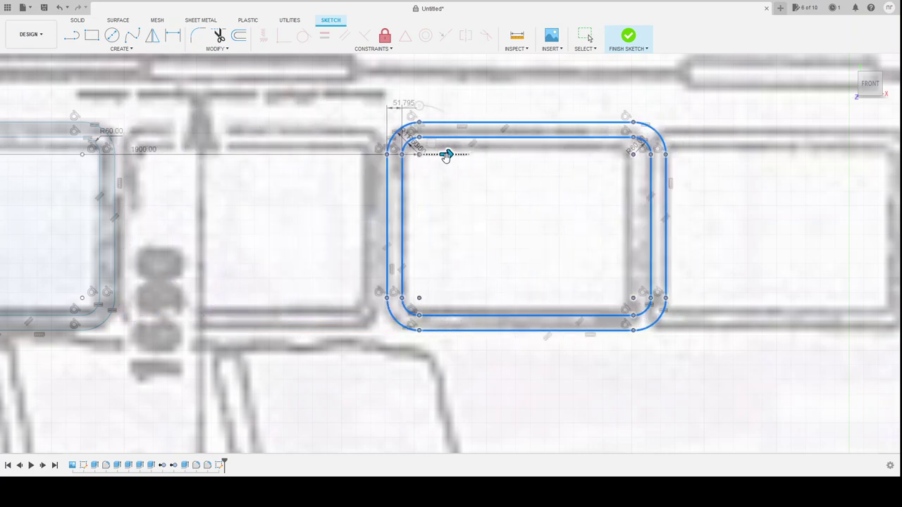
scroll(240, 251, "down", 5)
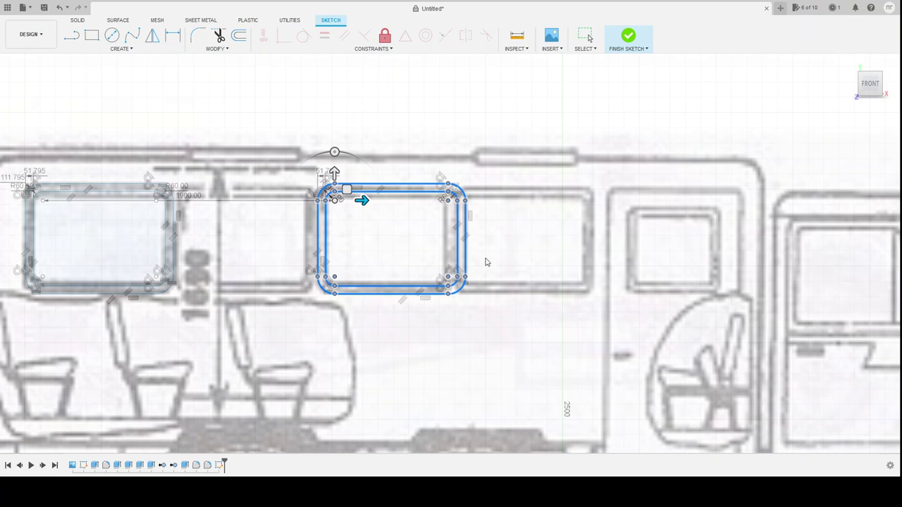
scroll(509, 299, "down", 2)
scroll(485, 291, "up", 2)
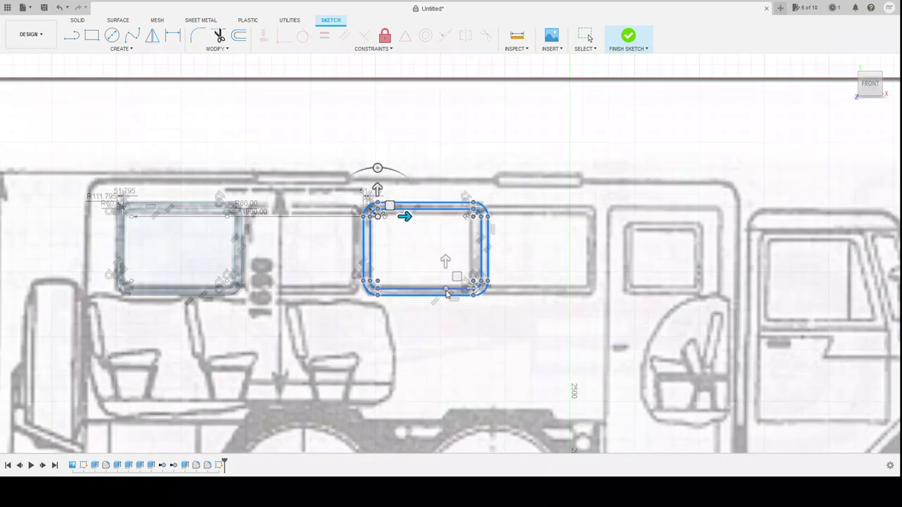
scroll(446, 293, "up", 1)
scroll(445, 291, "up", 2)
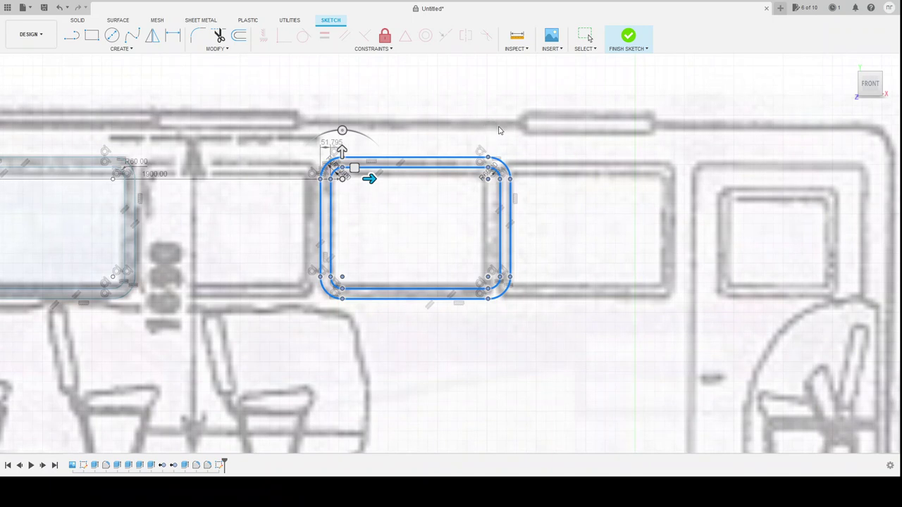
key("Escape")
key("Escape")
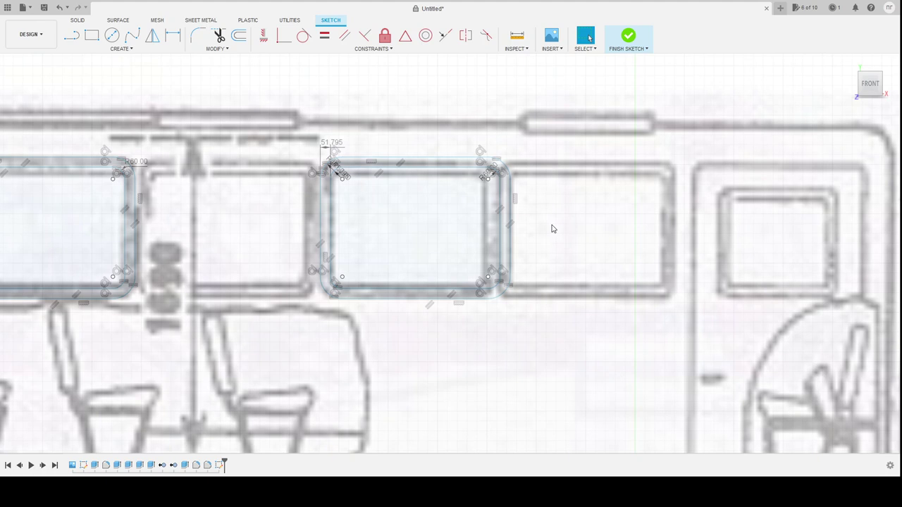
Select the copy's right-side corner arcs and lines and shift them left to the blueprint edge
left_click_drag(537, 146, 463, 320)
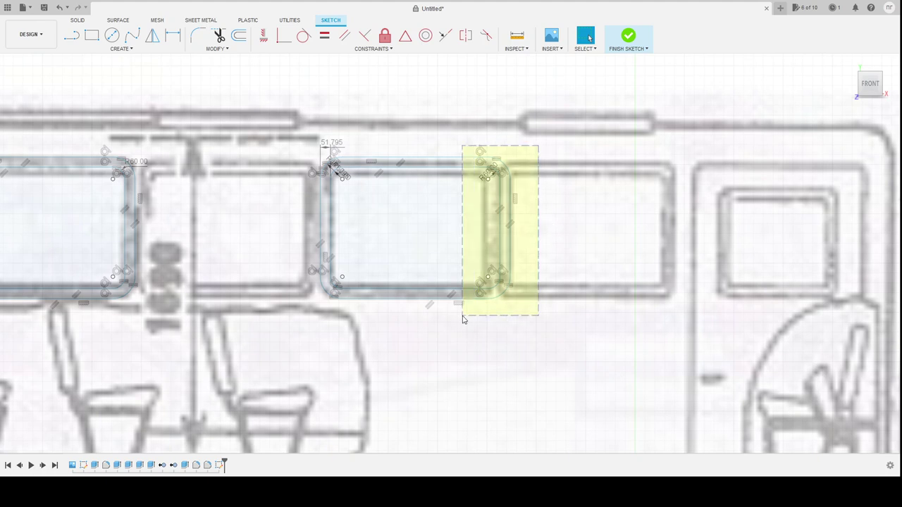
scroll(480, 186, "down", 1)
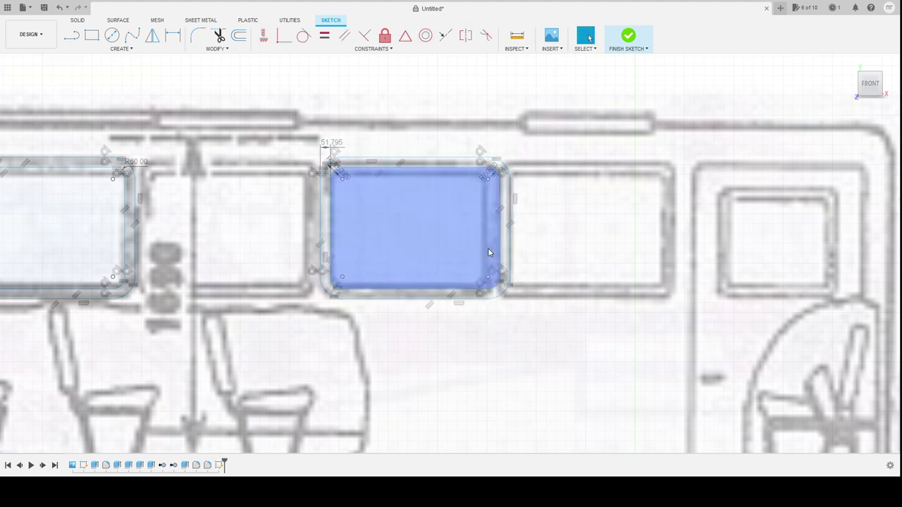
scroll(480, 184, "up", 3)
key("Escape")
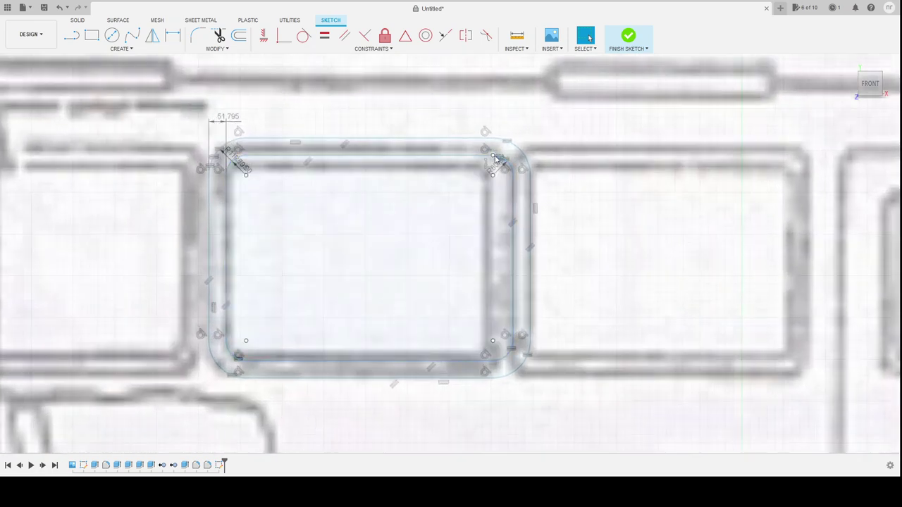
left_click(492, 161)
left_click(494, 139)
left_click(531, 177)
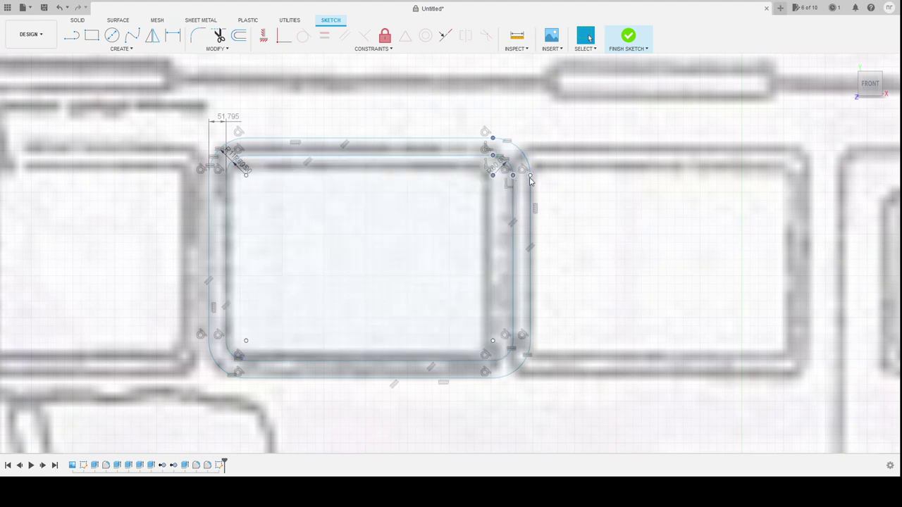
left_click(529, 353)
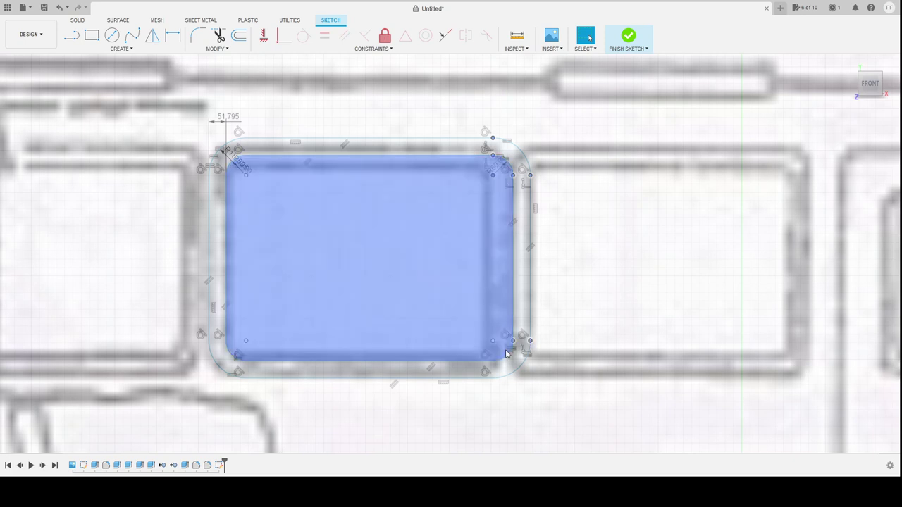
left_click(494, 378)
left_click(493, 154)
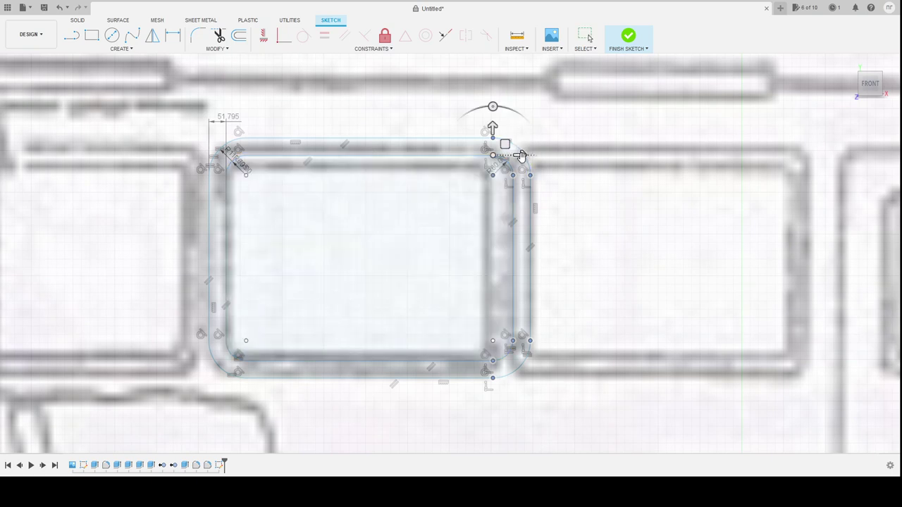
left_click_drag(522, 154, 496, 159)
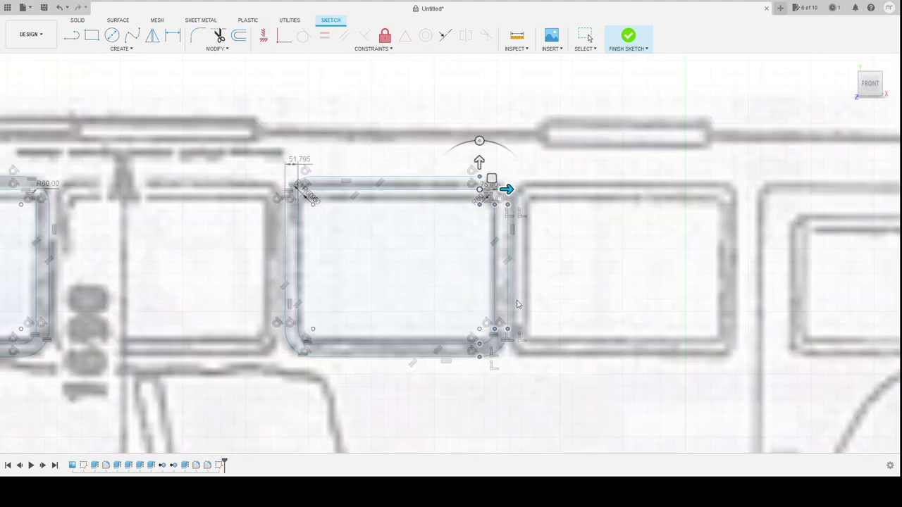
scroll(517, 304, "down", 5)
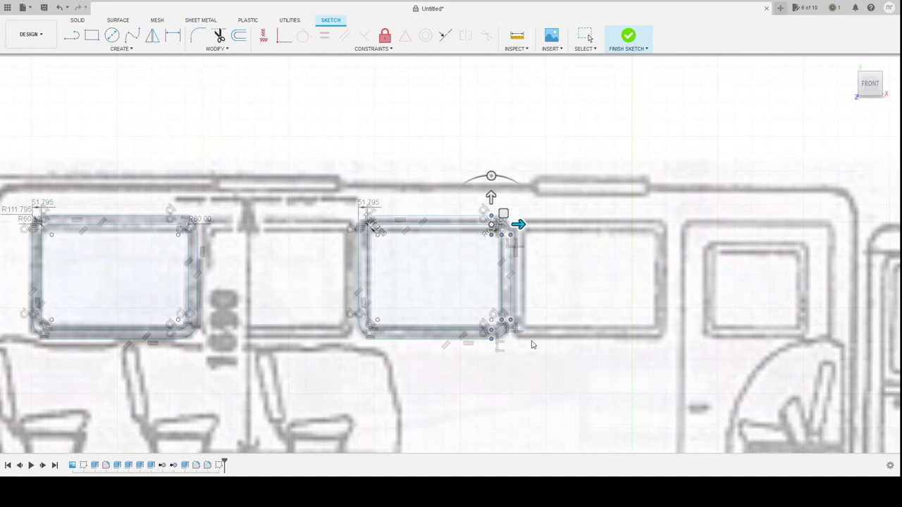
Select the whole adjusted second window outline
key("Escape")
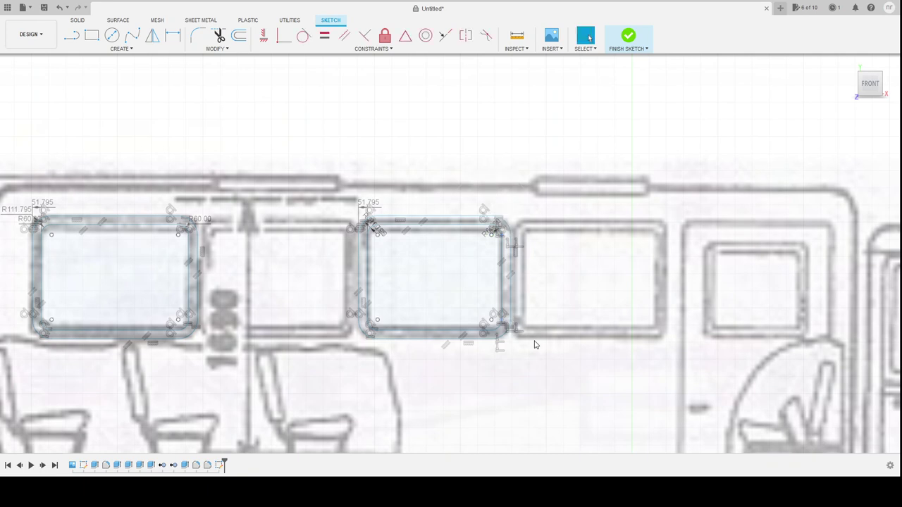
mouse_move(527, 209)
left_mouse_down()
mouse_move(432, 341)
mouse_move(349, 348)
left_mouse_up()
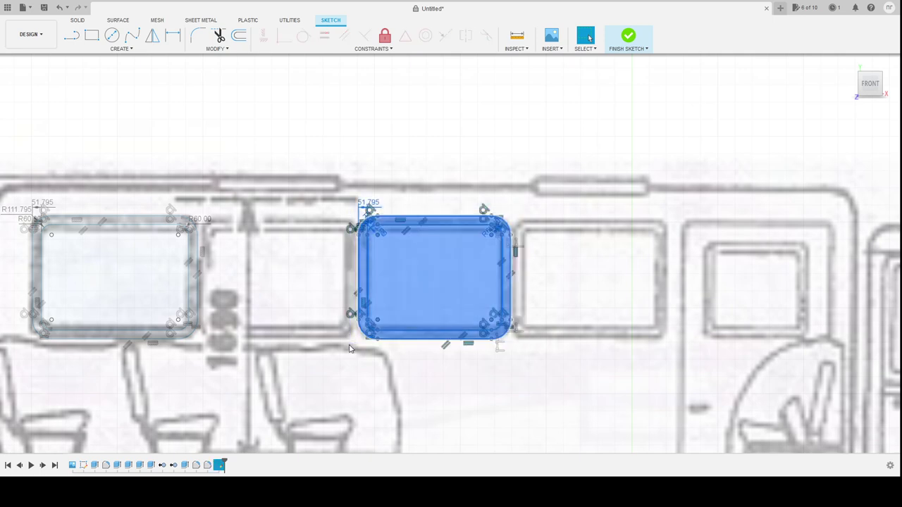
left_click(435, 267)
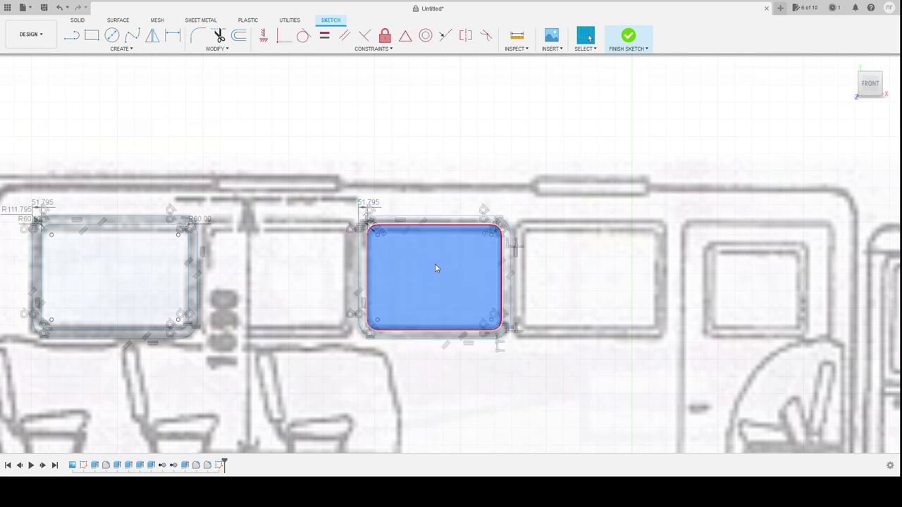
left_click_drag(331, 187, 550, 376)
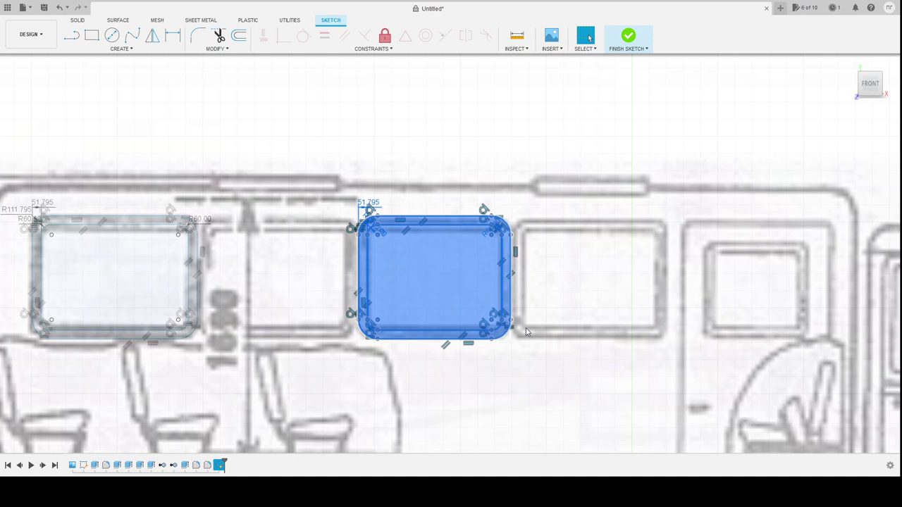
Move the window outline along X, fine-tuning the offset to 910 over the blueprint window
key("m")
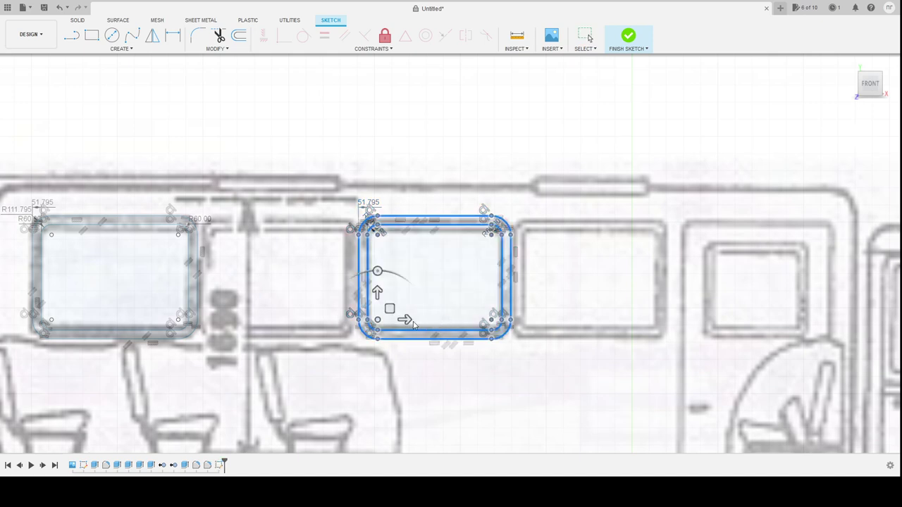
left_click_drag(407, 320, 251, 320)
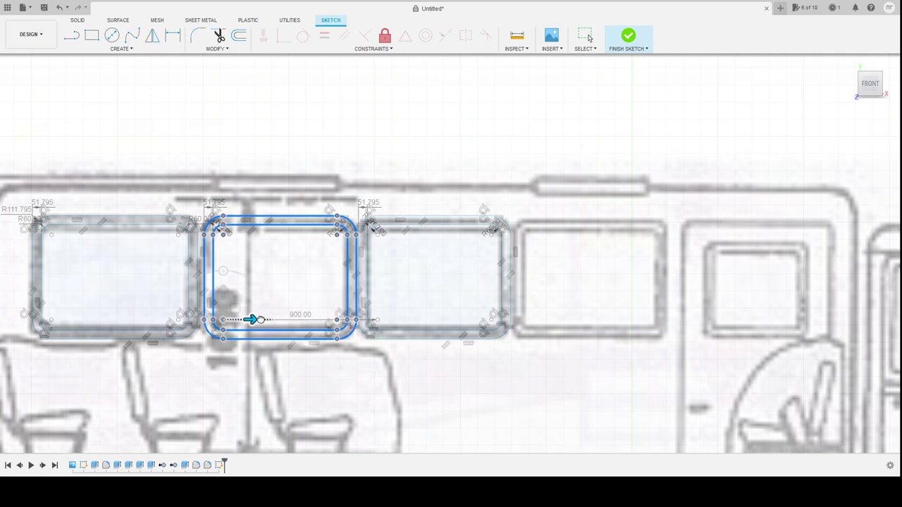
scroll(252, 320, "up", 4)
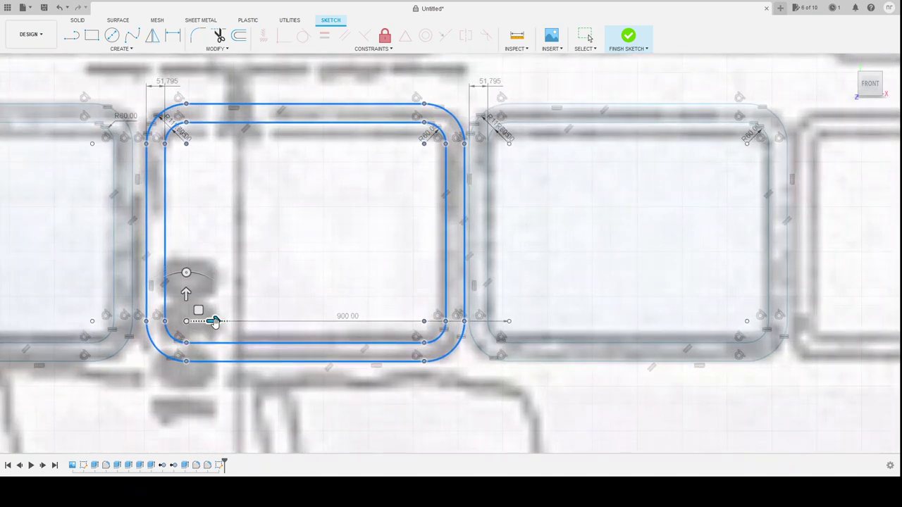
left_click_drag(216, 323, 213, 323)
scroll(211, 321, "up", 2)
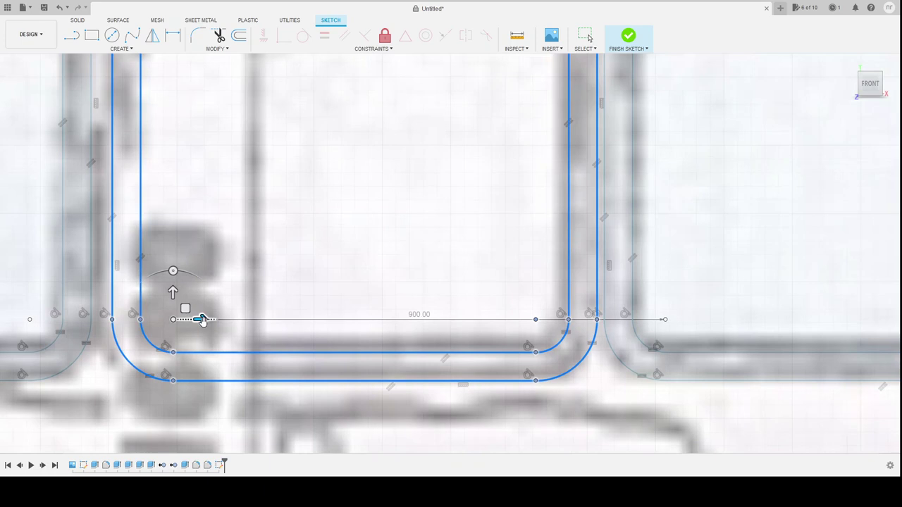
mouse_move(200, 320)
left_mouse_down()
mouse_move(188, 320)
mouse_move(201, 319)
left_mouse_up()
scroll(200, 318, "up", 3)
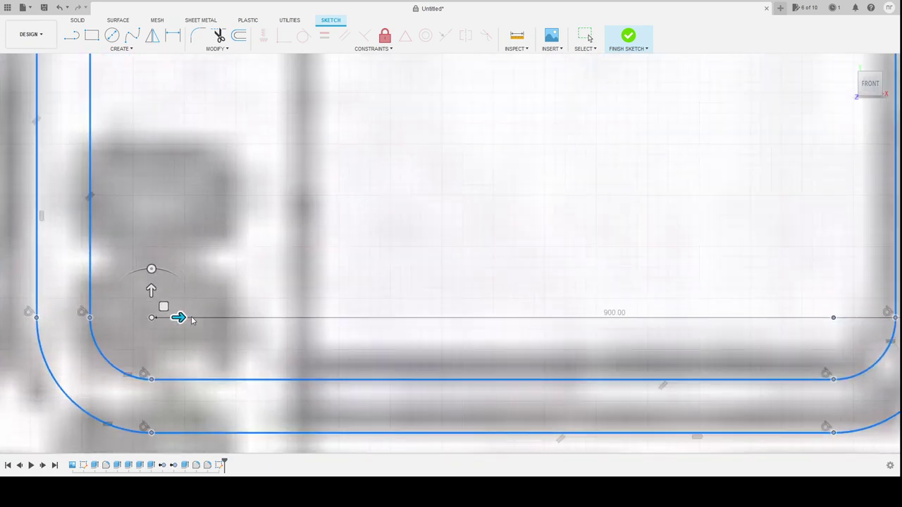
left_click_drag(180, 317, 157, 317)
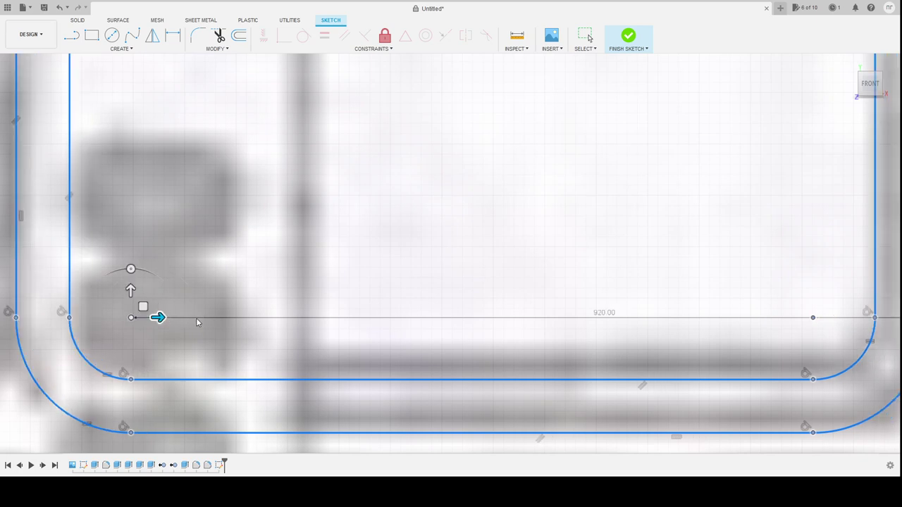
scroll(193, 318, "down", 3)
scroll(169, 317, "up", 2)
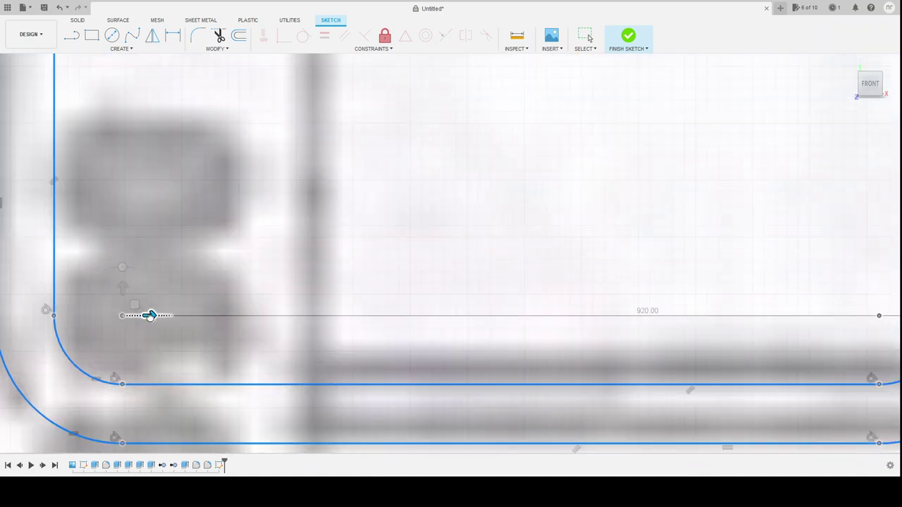
left_click_drag(150, 315, 159, 316)
scroll(158, 316, "down", 1)
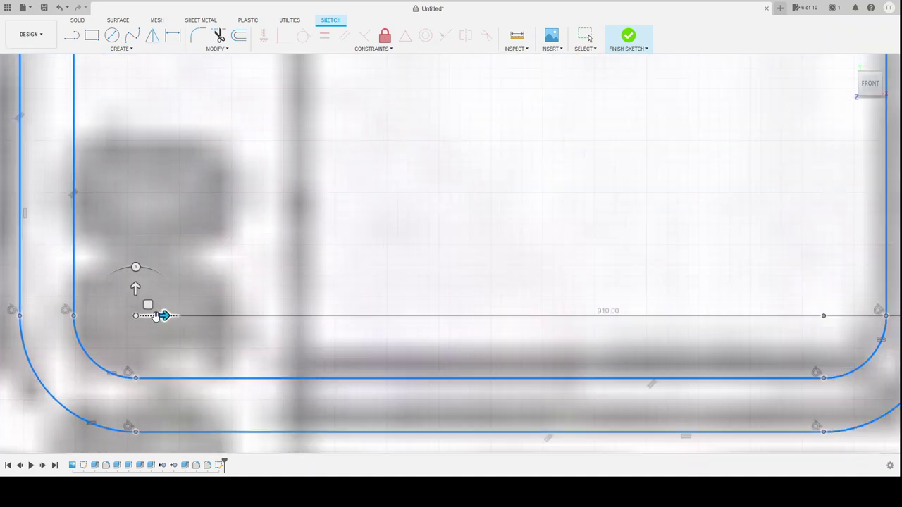
scroll(156, 316, "down", 2)
scroll(156, 316, "down", 2)
scroll(177, 317, "down", 1)
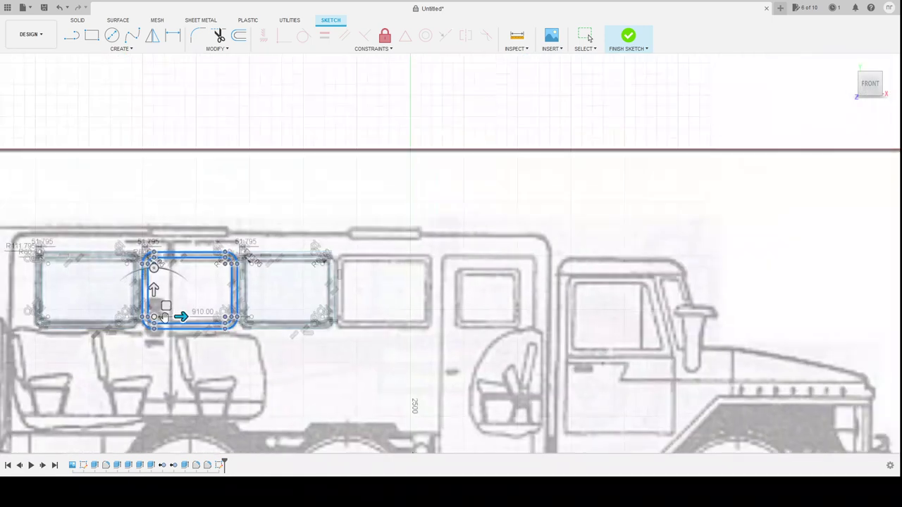
scroll(317, 278, "up", 2)
scroll(323, 303, "up", 1)
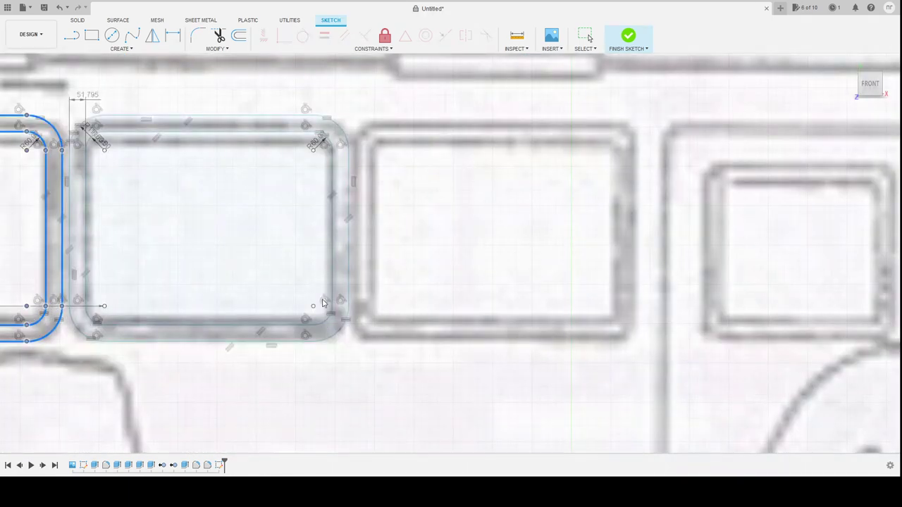
Copy both loops of the window frame 925 along X onto the next blueprint window
key("Escape")
left_click(324, 301)
key("m")
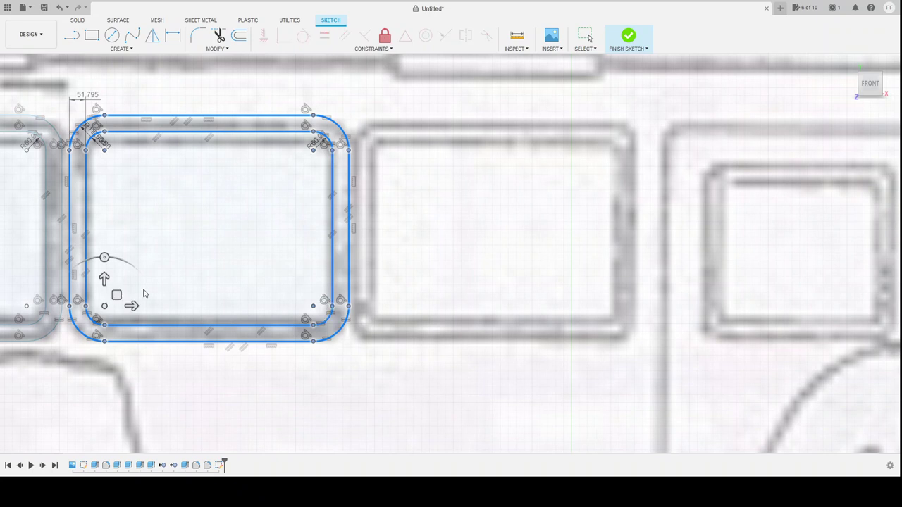
left_click_drag(131, 306, 423, 306)
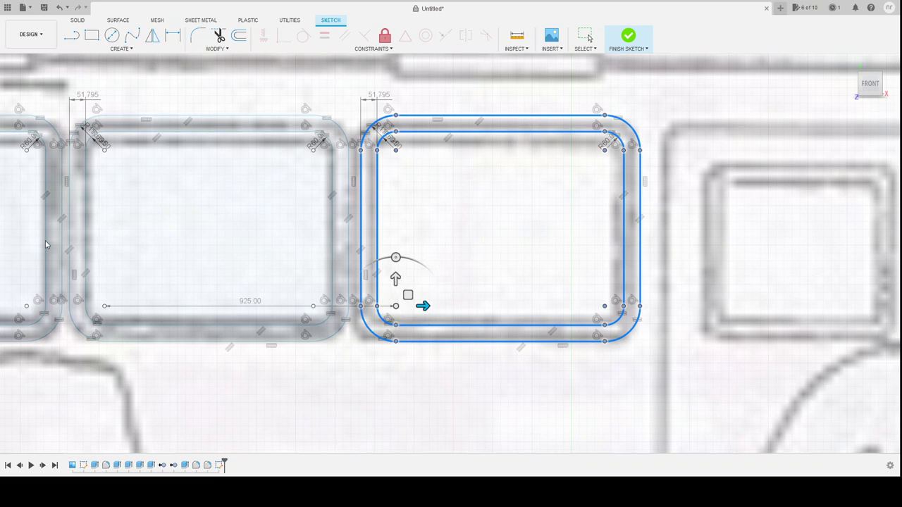
scroll(451, 310, "down", 2)
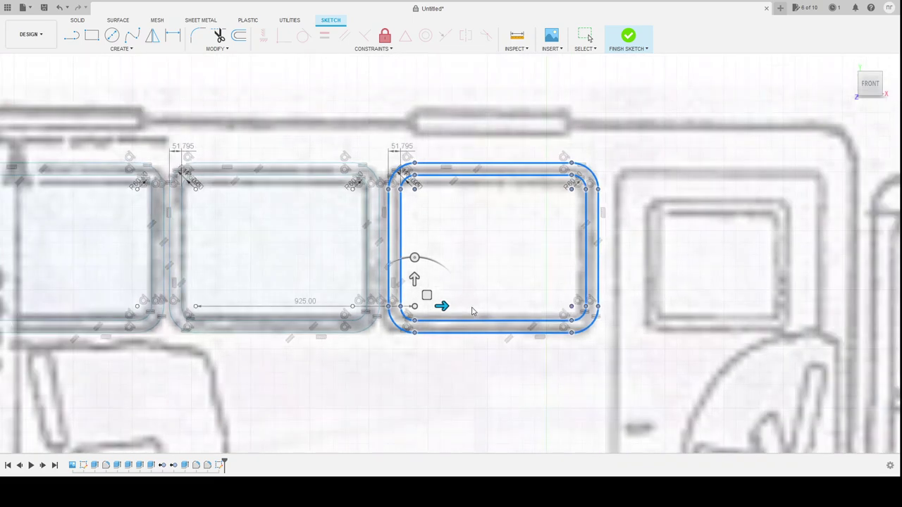
scroll(451, 310, "down", 2)
scroll(437, 317, "down", 1)
scroll(212, 335, "up", 3)
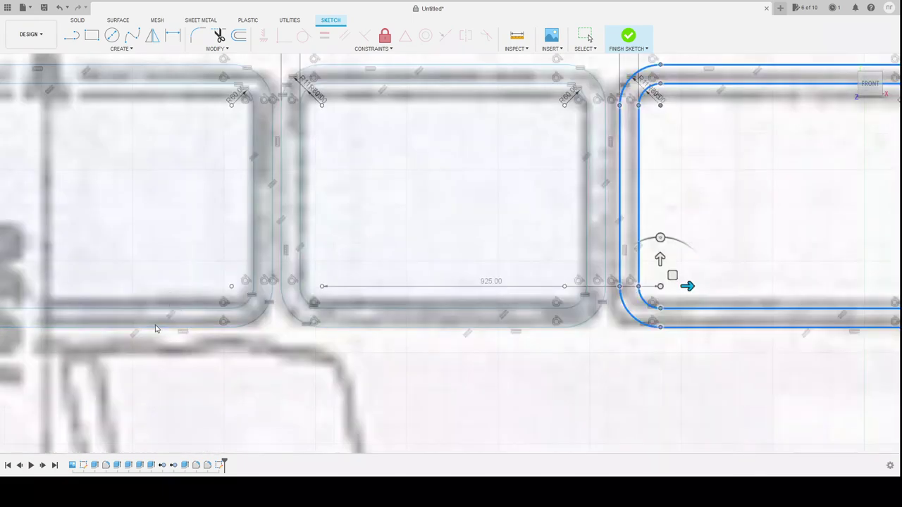
scroll(157, 328, "down", 2)
scroll(157, 328, "down", 1)
scroll(158, 328, "down", 1)
scroll(259, 328, "down", 1)
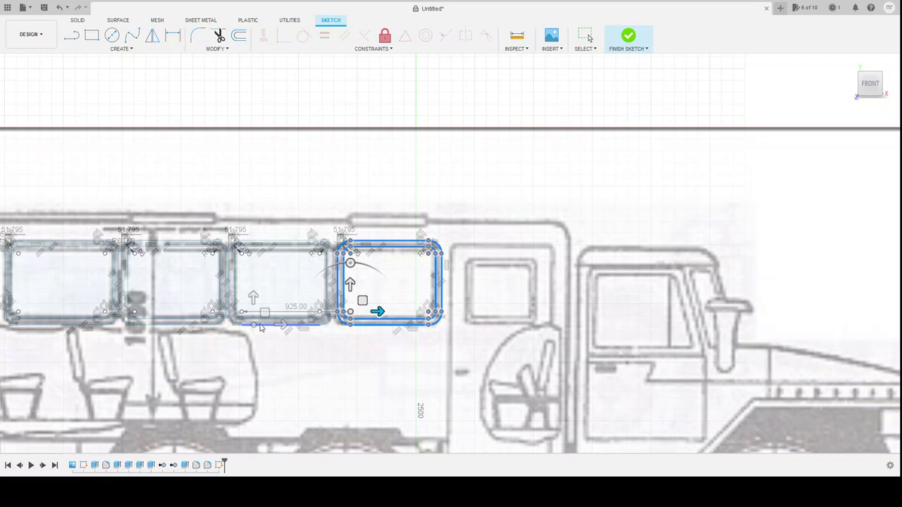
scroll(239, 296, "up", 2)
scroll(211, 261, "up", 3)
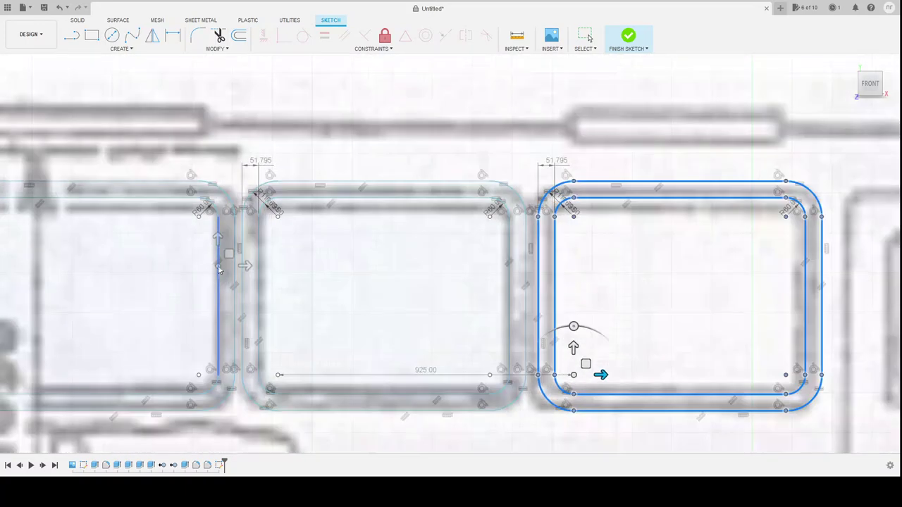
scroll(326, 253, "up", 1)
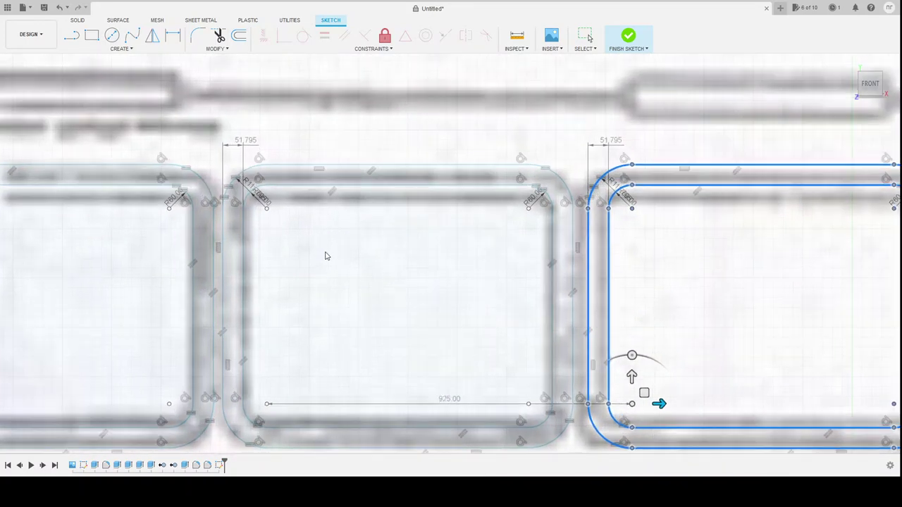
Dimension the two gaps between adjacent window frames to 24 each
left_click(174, 36)
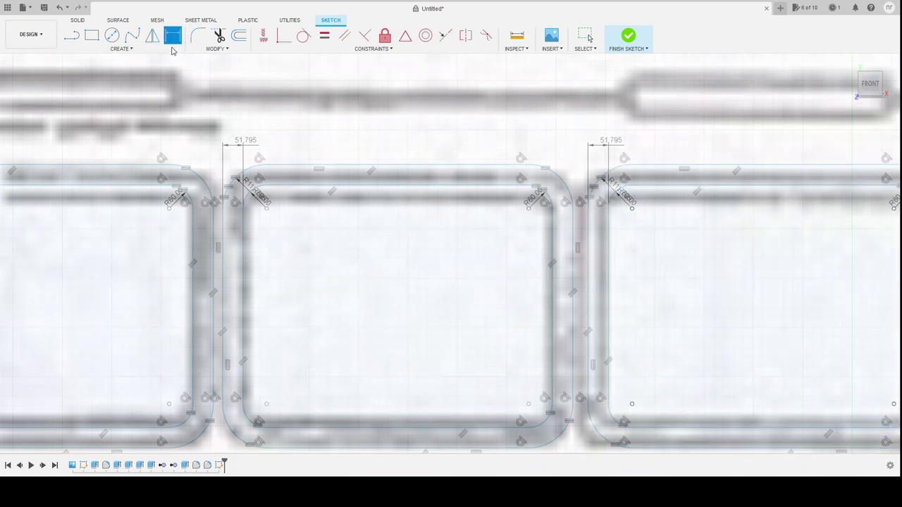
left_click(214, 225)
left_click(222, 227)
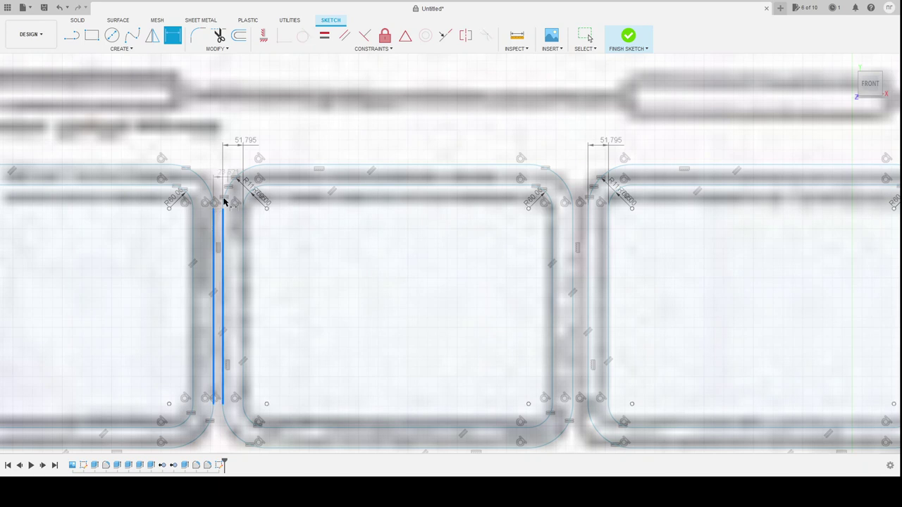
key("Escape")
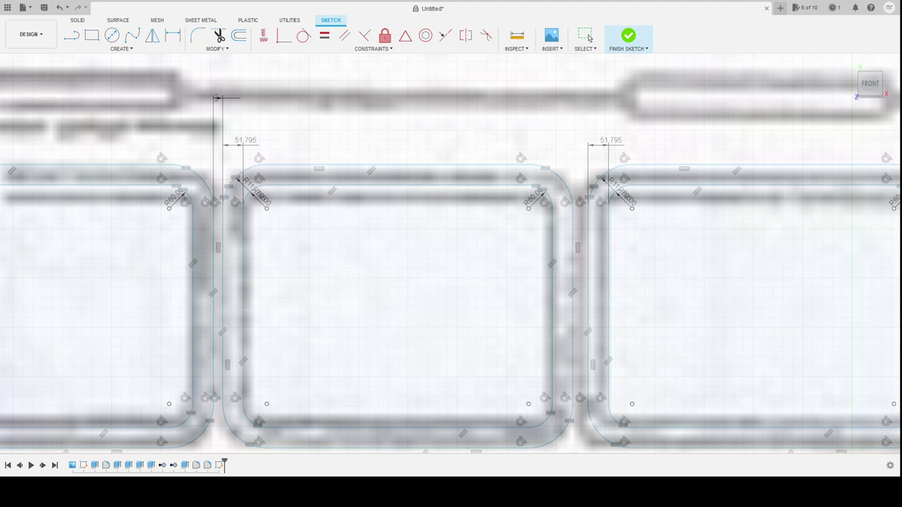
key("d")
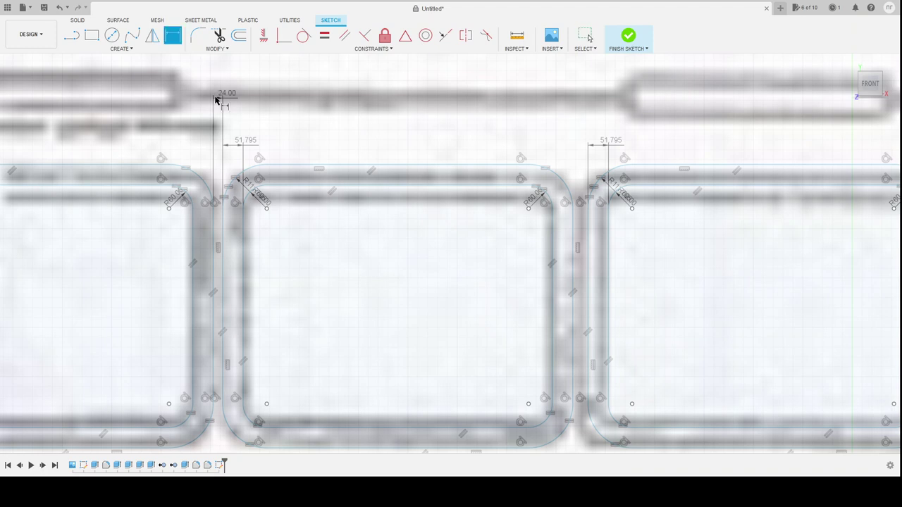
left_click(576, 236)
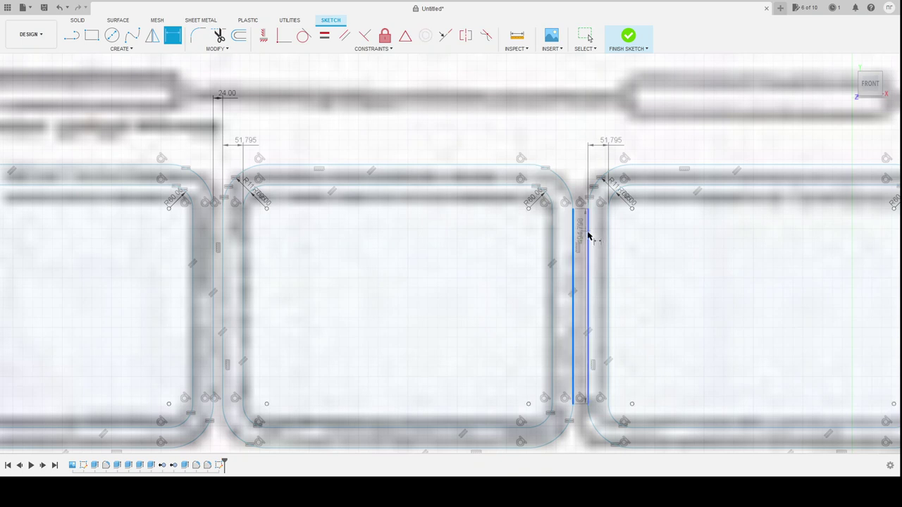
left_click(589, 236)
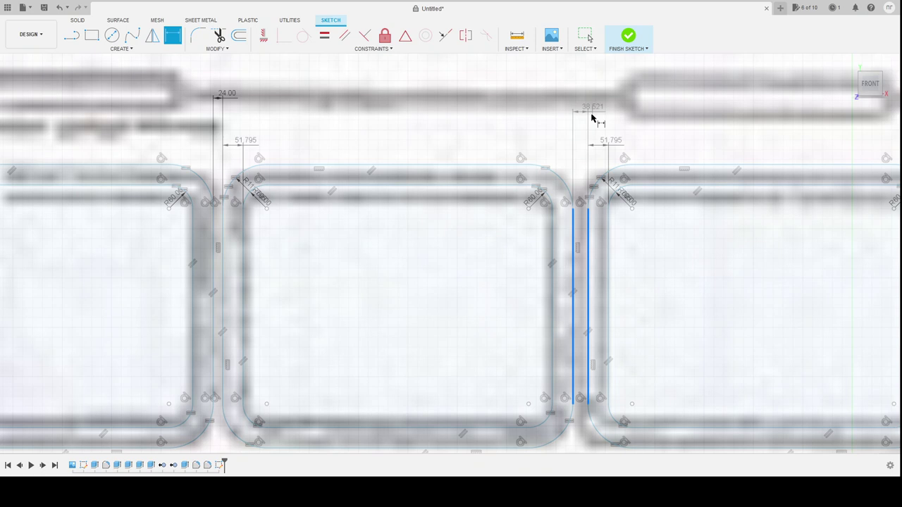
key("Escape")
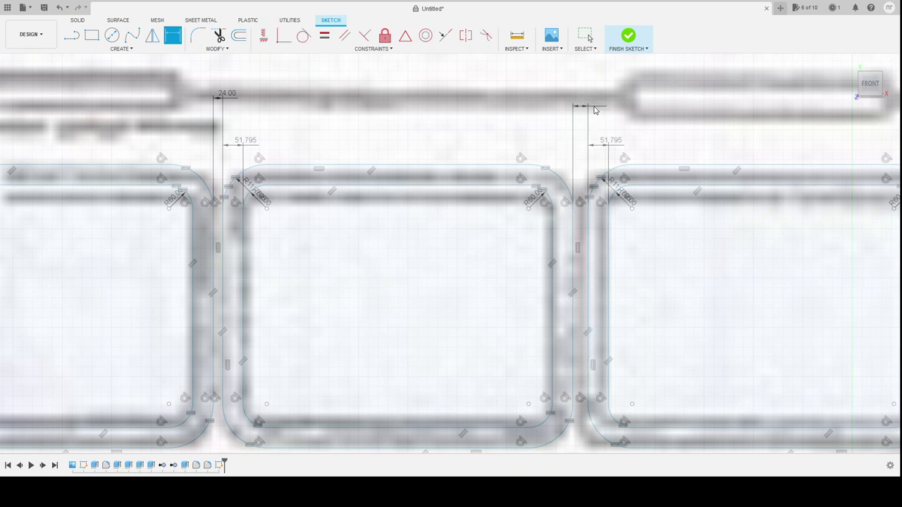
key("Escape")
scroll(439, 292, "down", 3)
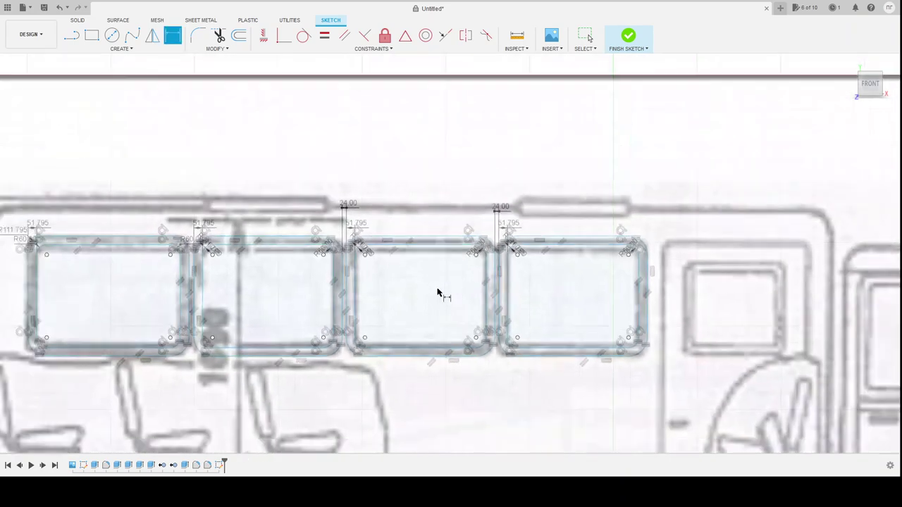
scroll(645, 353, "up", 1)
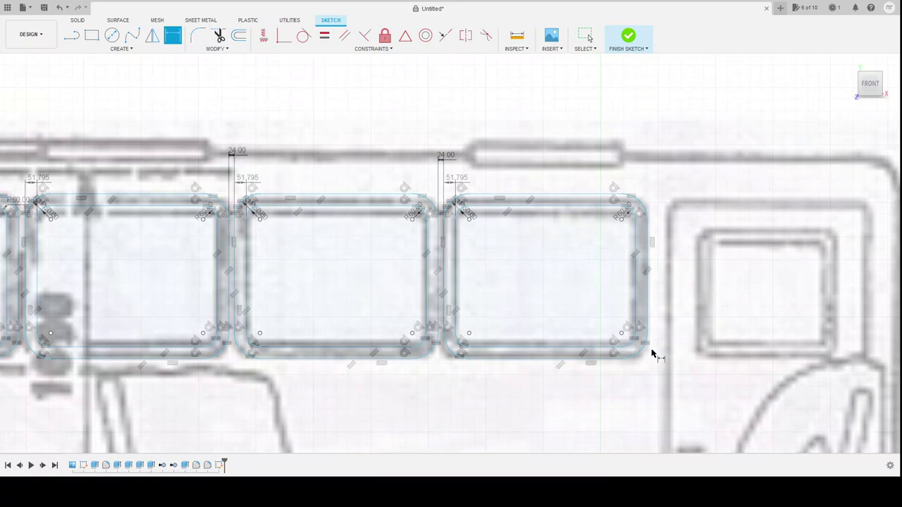
scroll(578, 392, "down", 1)
scroll(582, 393, "up", 3)
scroll(582, 392, "down", 3)
scroll(474, 337, "down", 4)
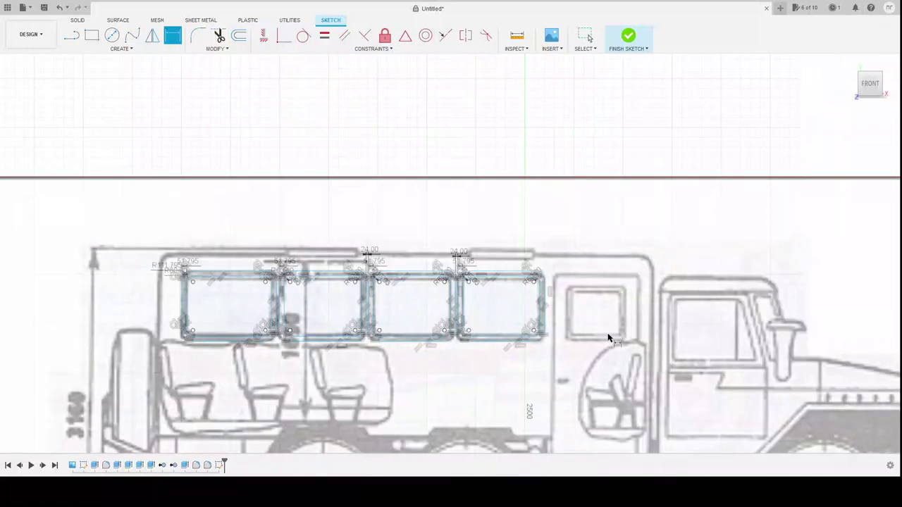
scroll(599, 332, "up", 2)
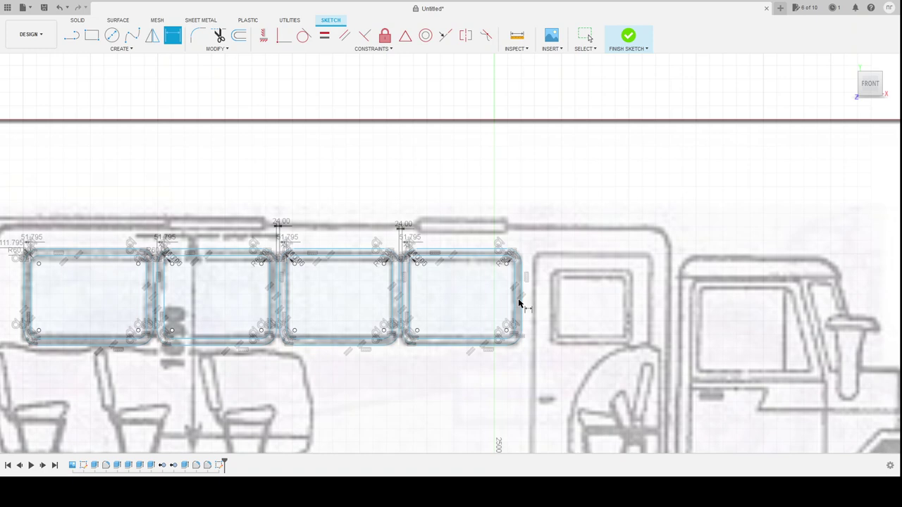
scroll(470, 355, "down", 3)
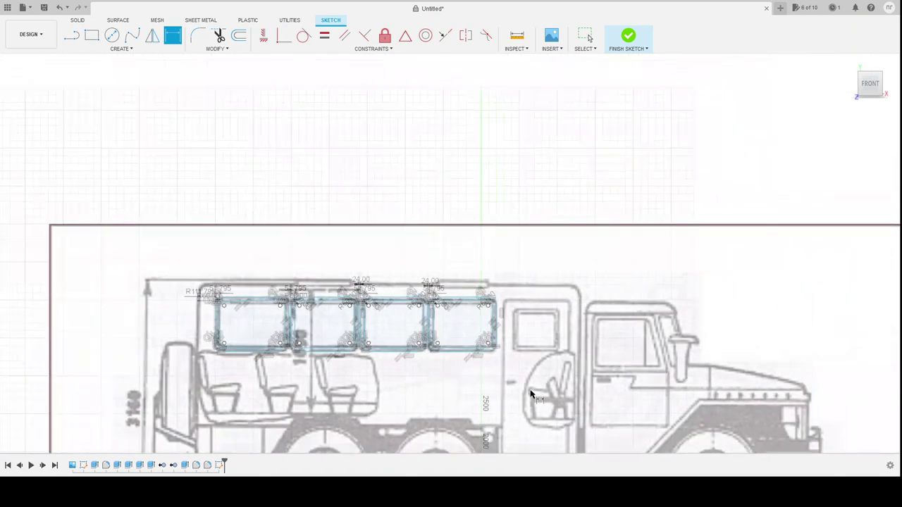
scroll(536, 391, "up", 3)
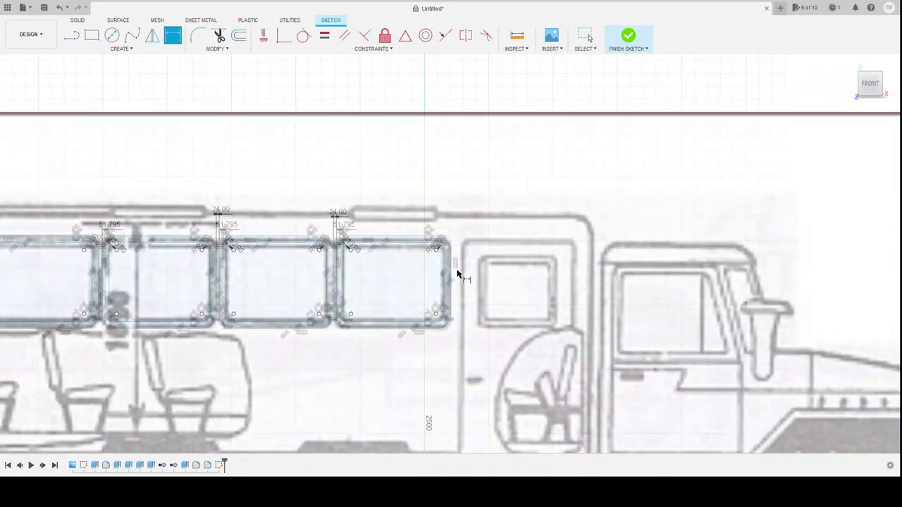
scroll(621, 310, "up", 2)
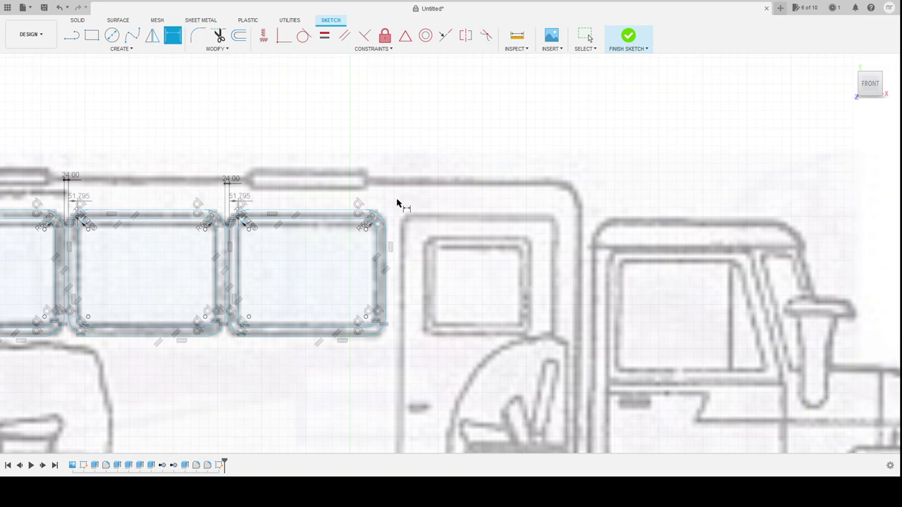
scroll(414, 254, "down", 2)
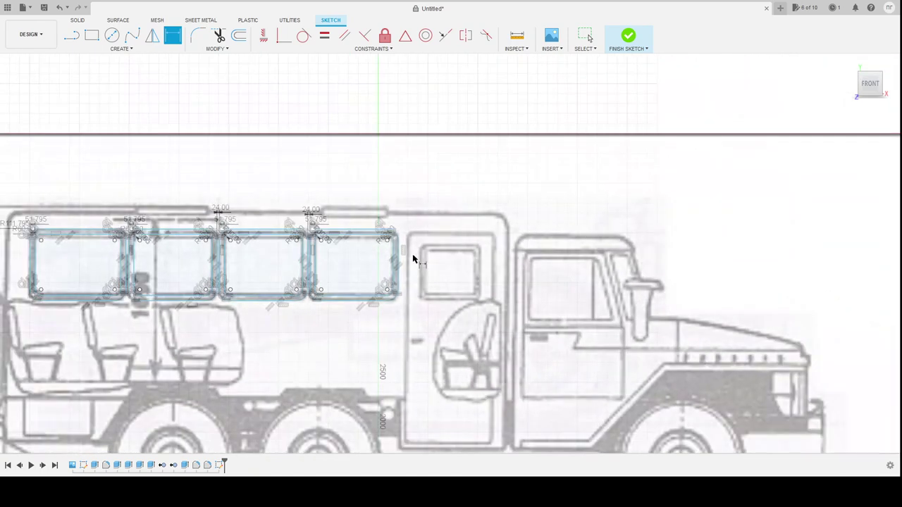
key("Escape")
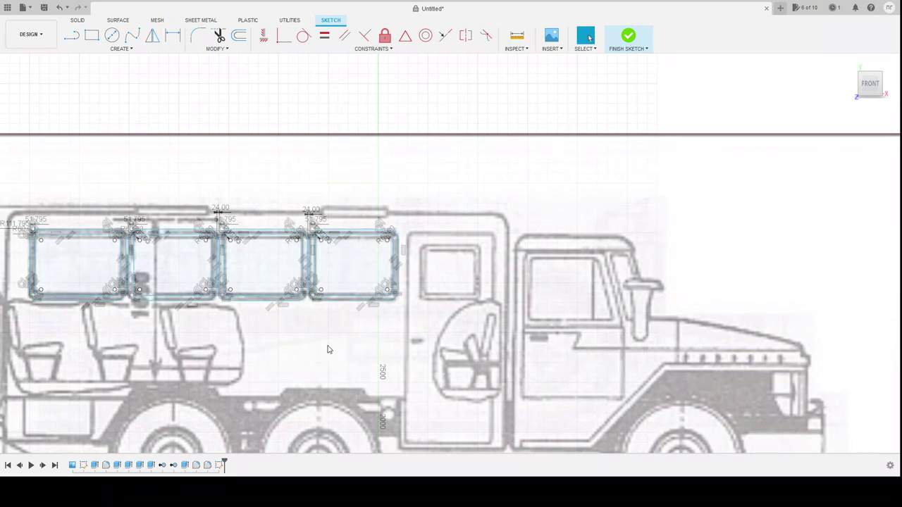
Move the third window frame onto the cab-door window, nudging it up and left
left_click_drag(328, 350, 211, 222)
key("m")
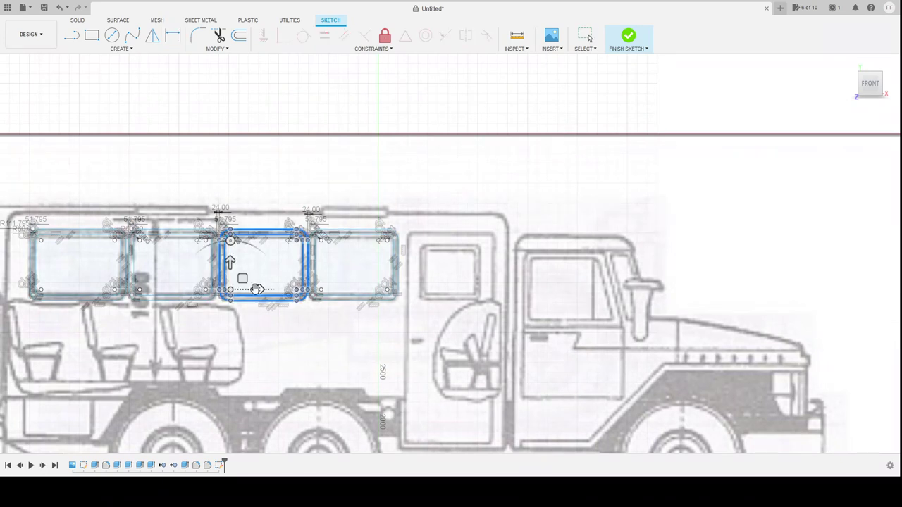
mouse_move(242, 278)
left_mouse_down()
mouse_move(315, 276)
mouse_move(467, 306)
mouse_move(442, 295)
left_mouse_up()
scroll(442, 295, "up", 2)
scroll(439, 310, "up", 2)
scroll(431, 328, "up", 2)
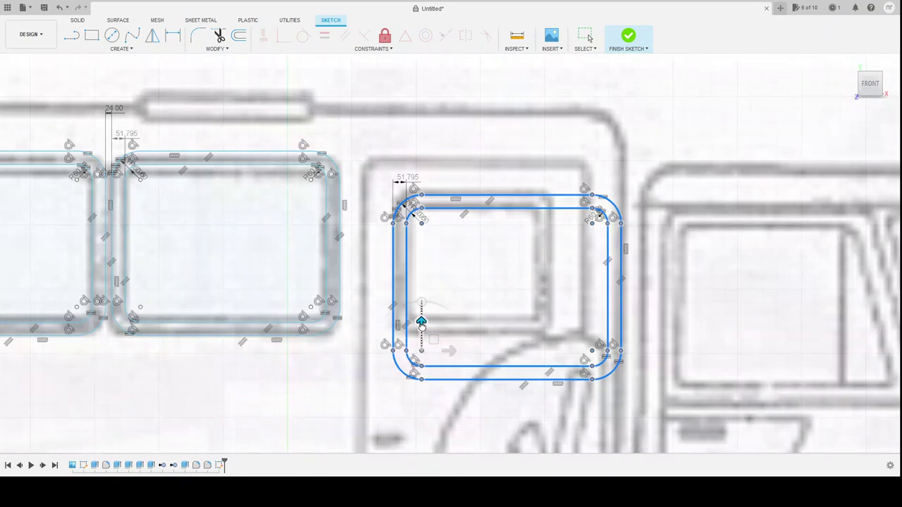
left_click_drag(422, 323, 421, 310)
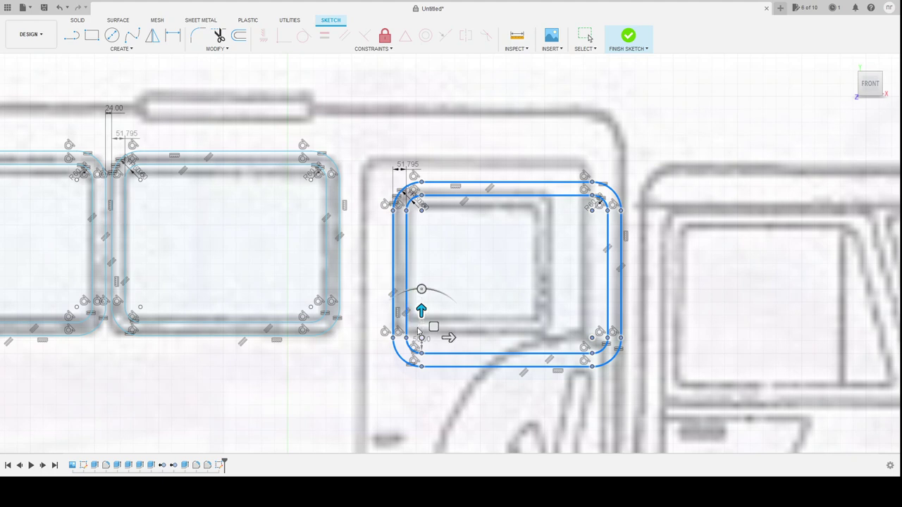
left_click_drag(449, 337, 424, 337)
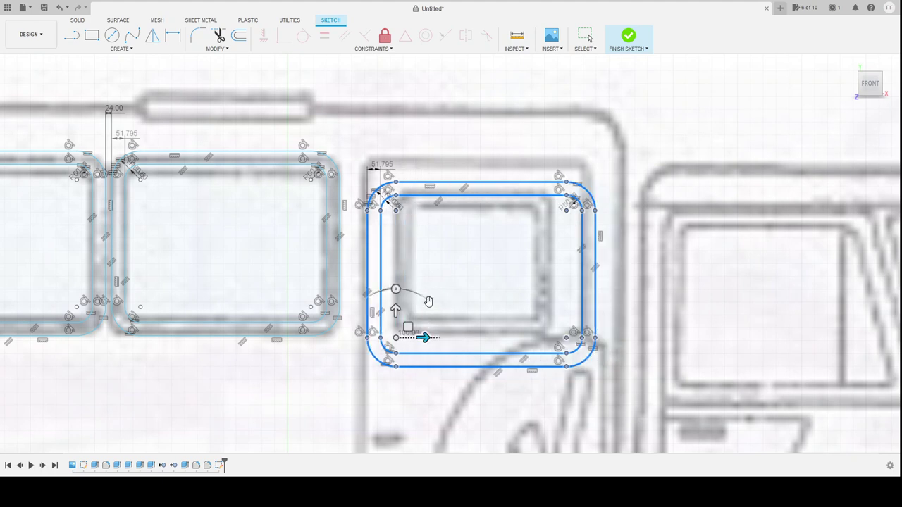
mouse_move(394, 311)
left_mouse_down()
mouse_move(396, 274)
mouse_move(396, 311)
left_mouse_up()
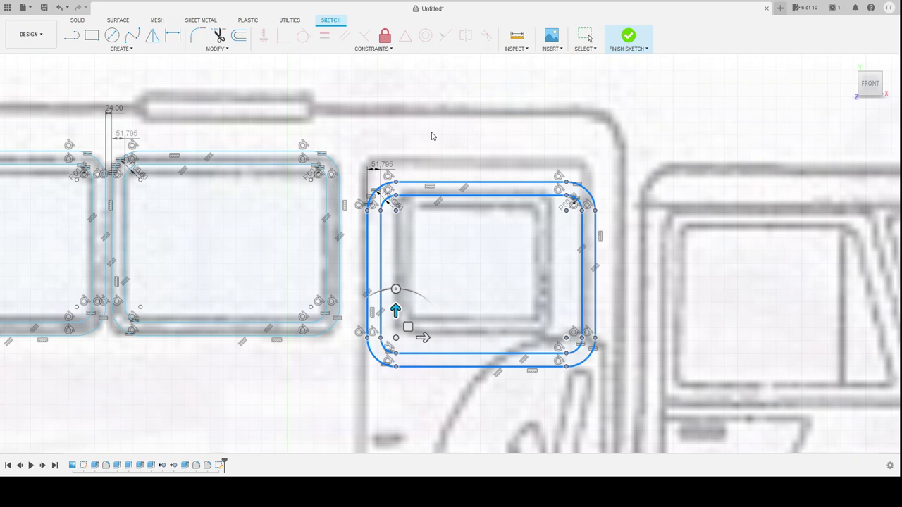
Remove the window frame copy from the door window
key("Escape")
scroll(437, 254, "down", 2)
scroll(458, 259, "up", 2)
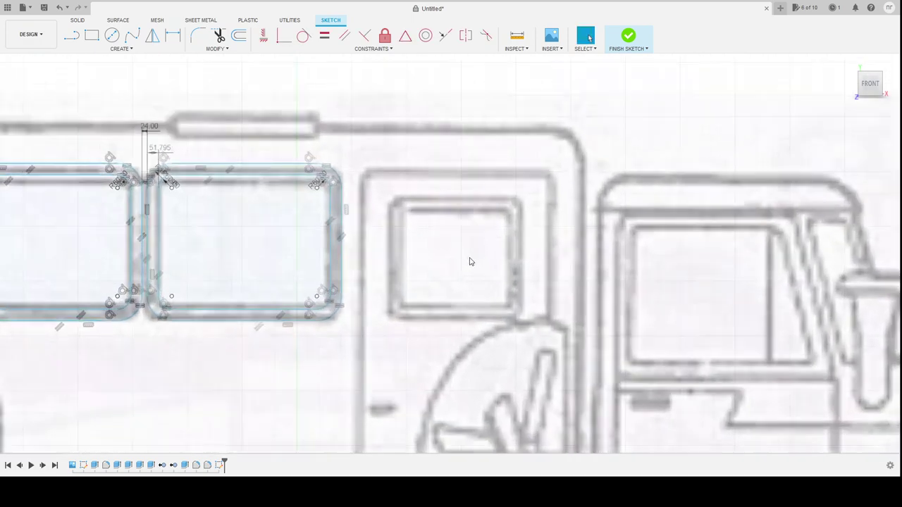
scroll(471, 262, "up", 2)
Draw an outer and an inner rectangle over the cab-door window
left_click(92, 36)
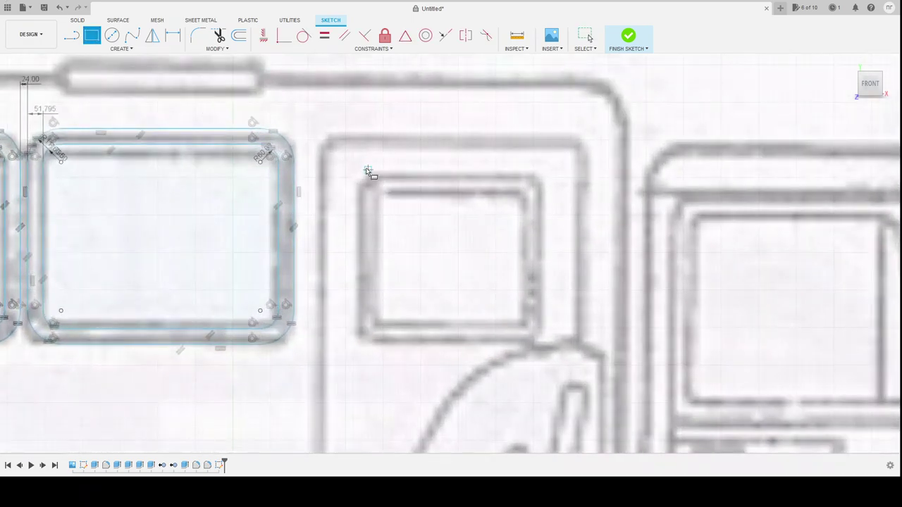
scroll(366, 173, "up", 1)
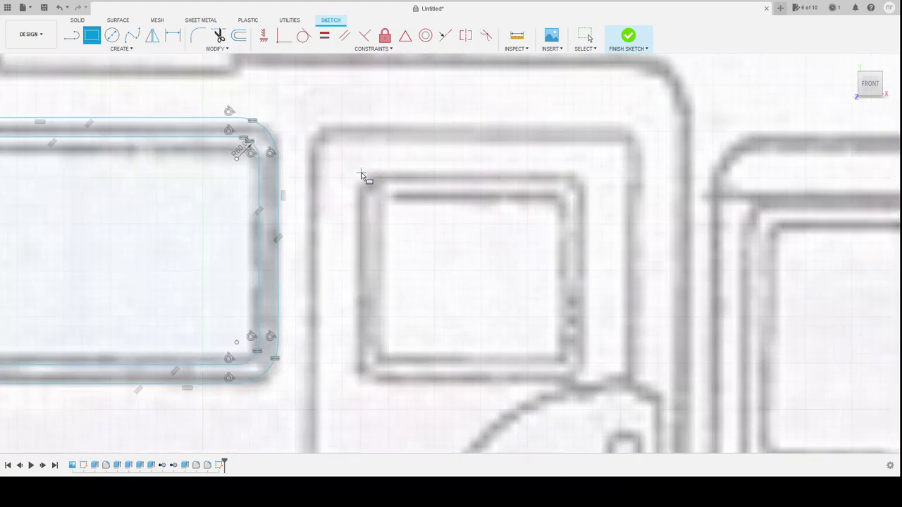
left_click(360, 178)
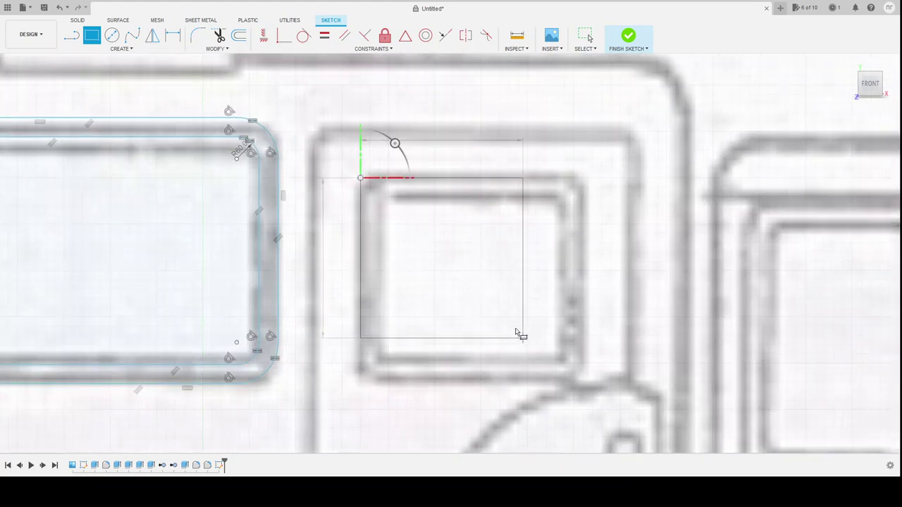
left_click(583, 382)
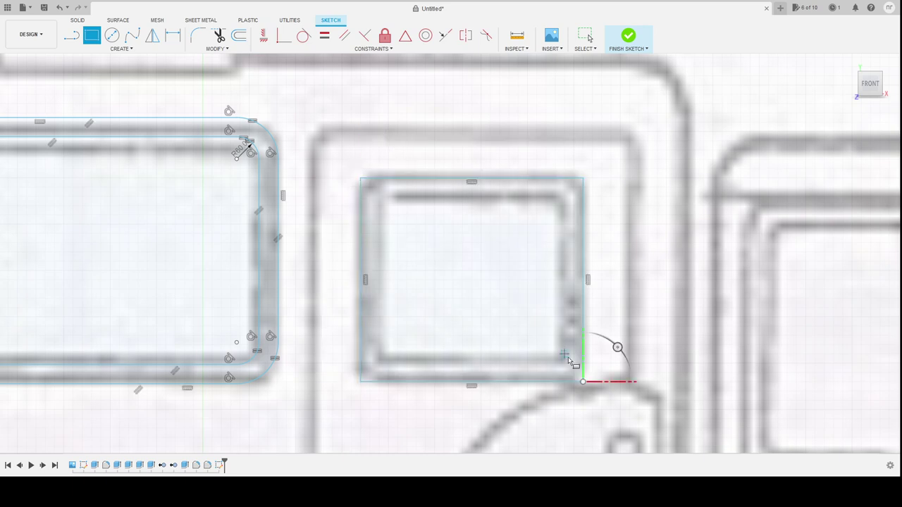
left_click(380, 194)
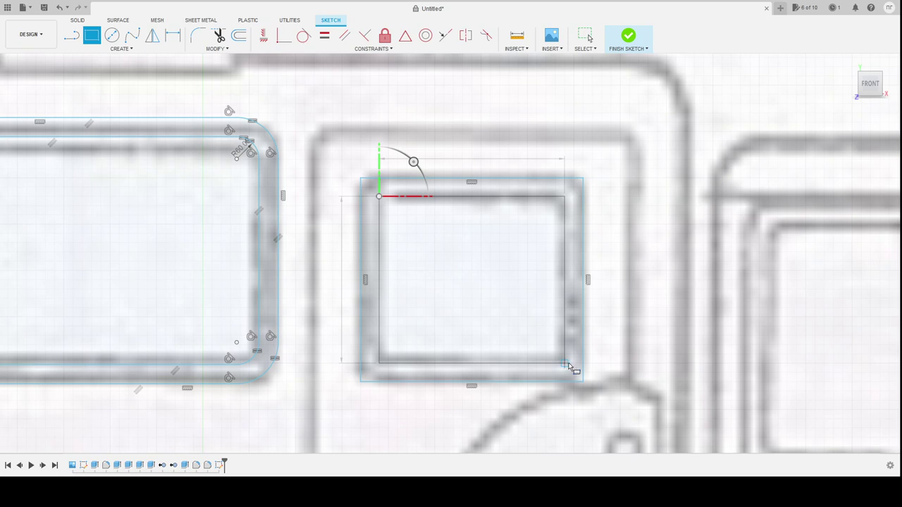
left_click(565, 364)
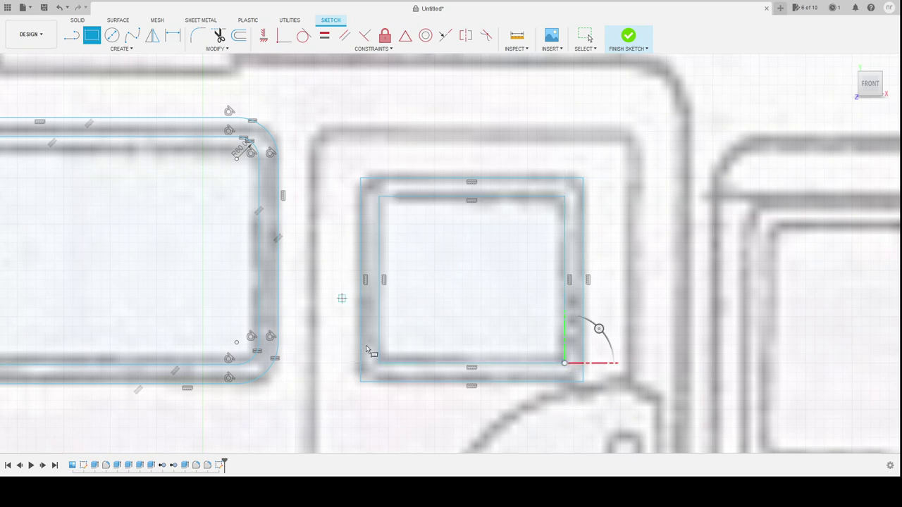
Dimension the gap between the two rectangles' left edges above the door window
left_click(169, 38)
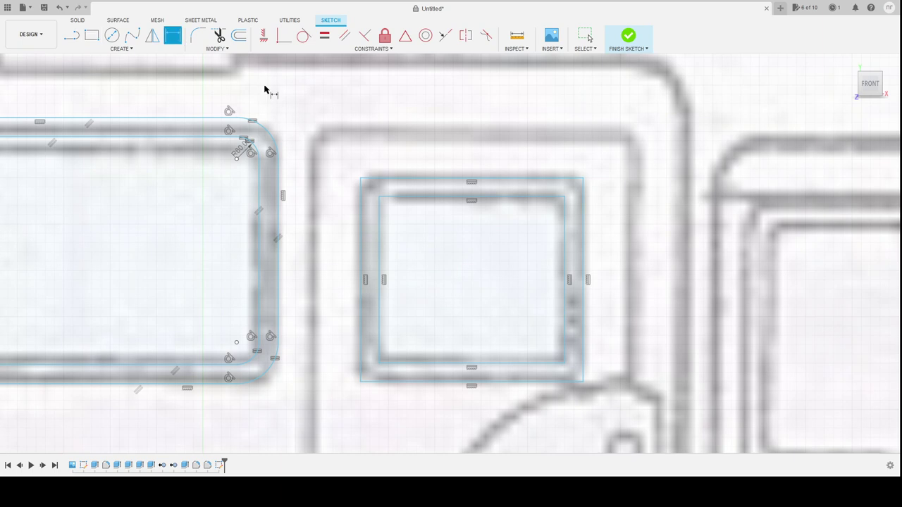
left_click(380, 221)
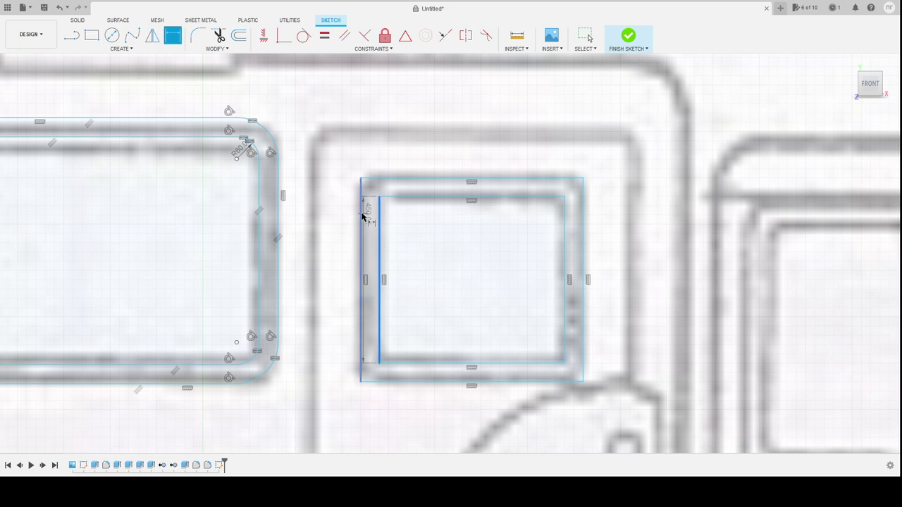
left_click(365, 116)
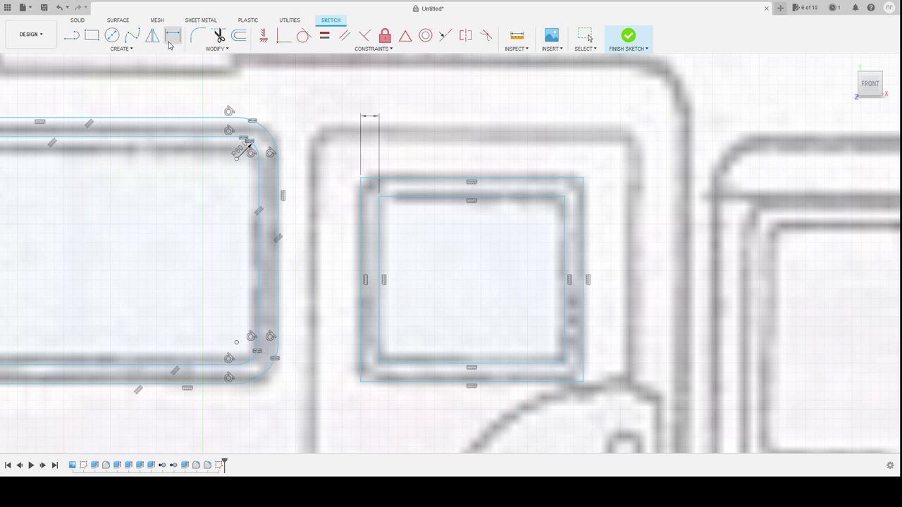
Fillet the four inner rectangle corners of the door window to radius 50
left_click(197, 35)
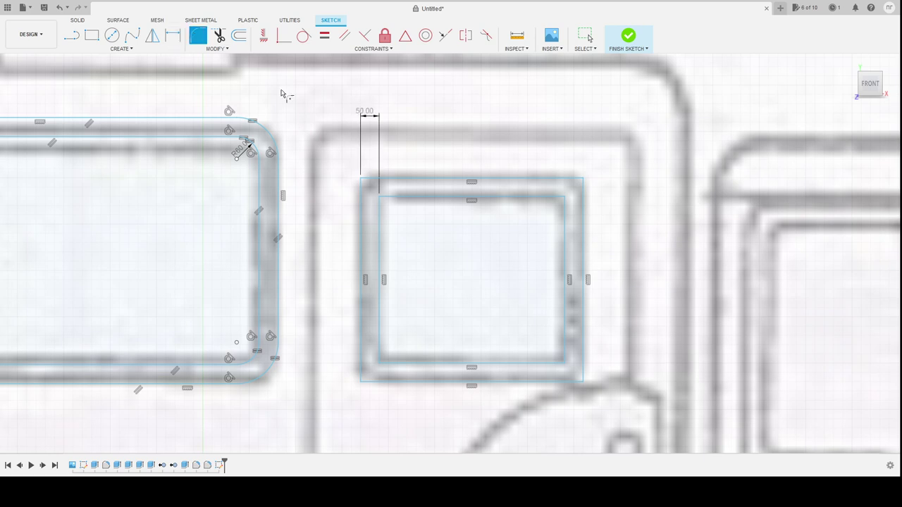
left_click(380, 200)
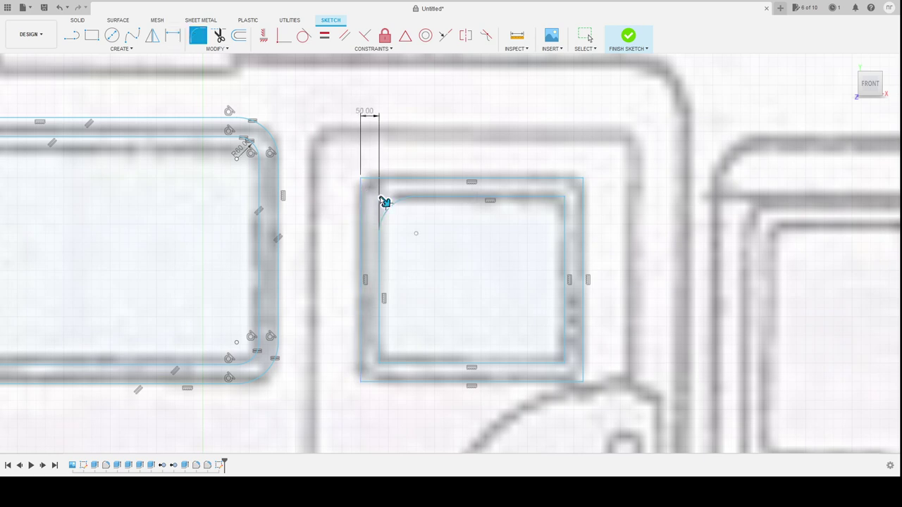
left_click(565, 201)
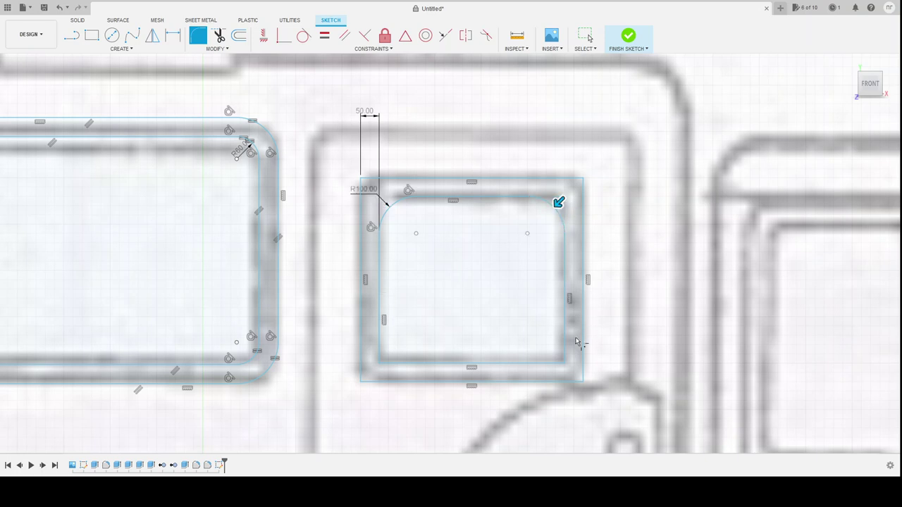
left_click(563, 365)
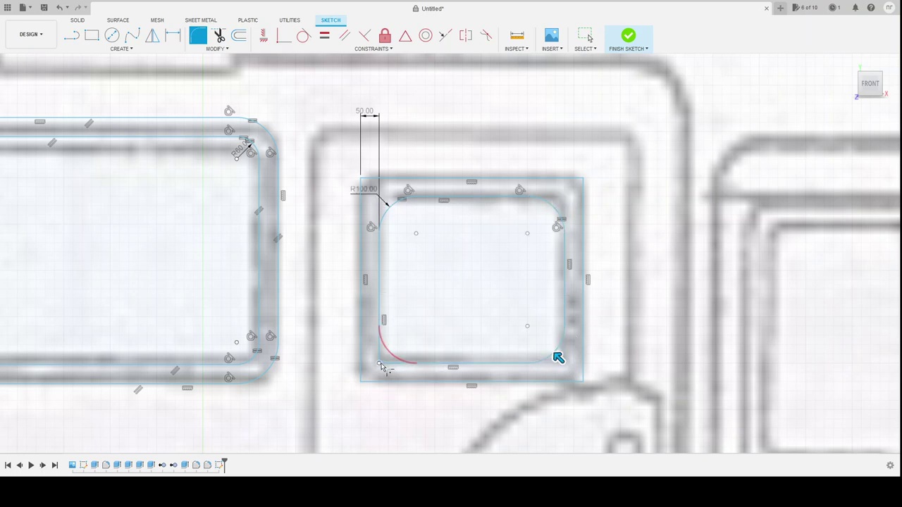
left_click(382, 364)
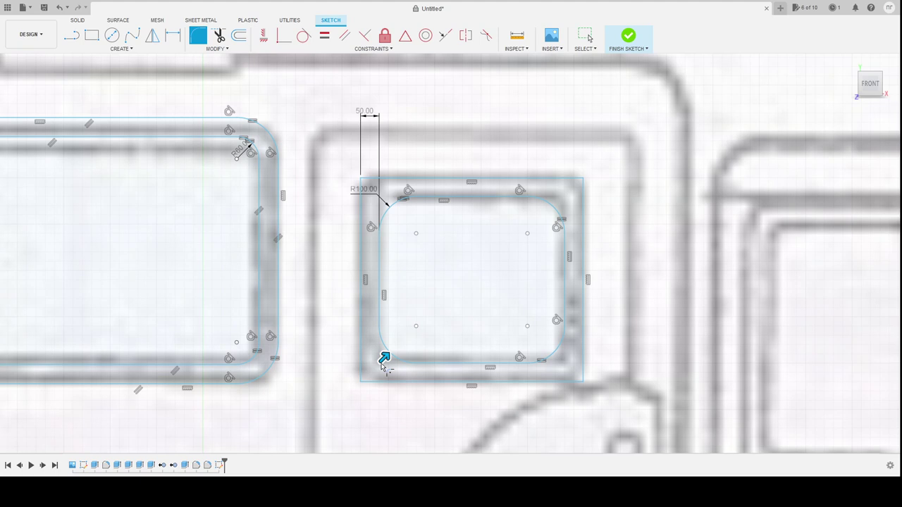
type("50")
key("Return")
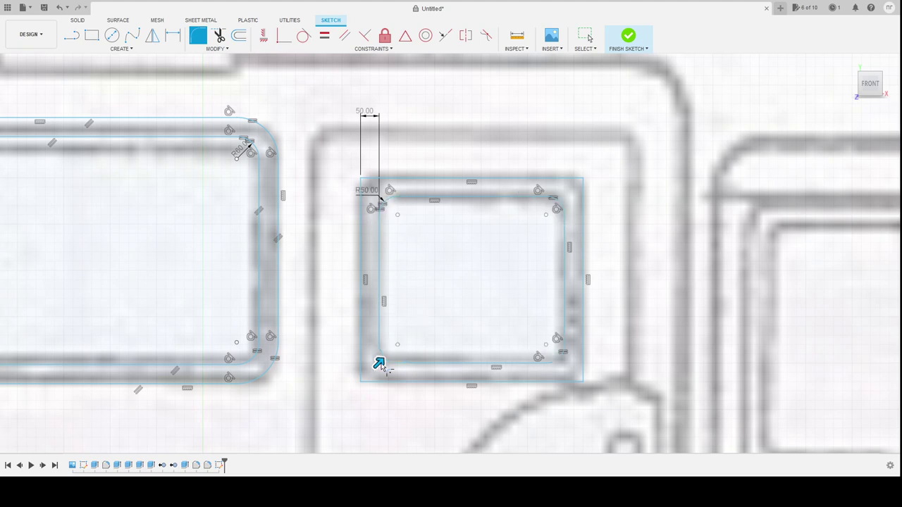
key("Escape")
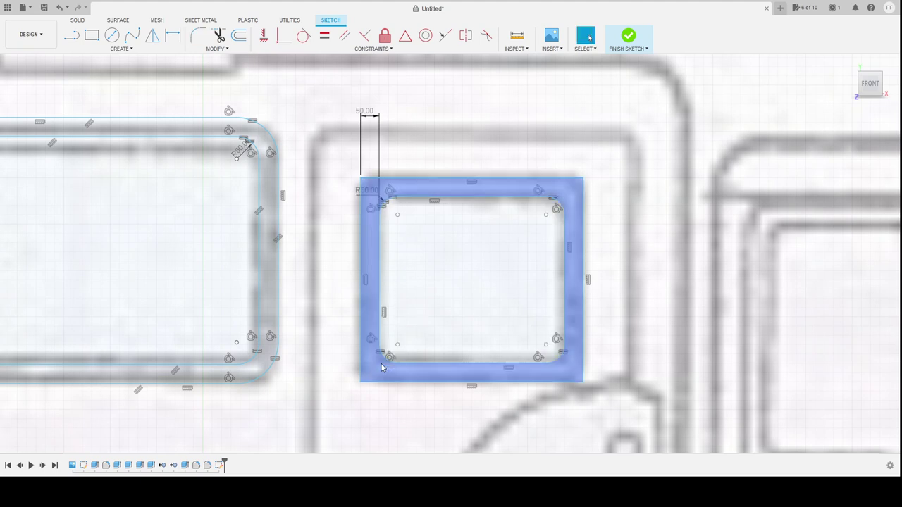
Fillet the four outer rectangle corners of the door window to radius 100
left_click(198, 35)
left_click(360, 181)
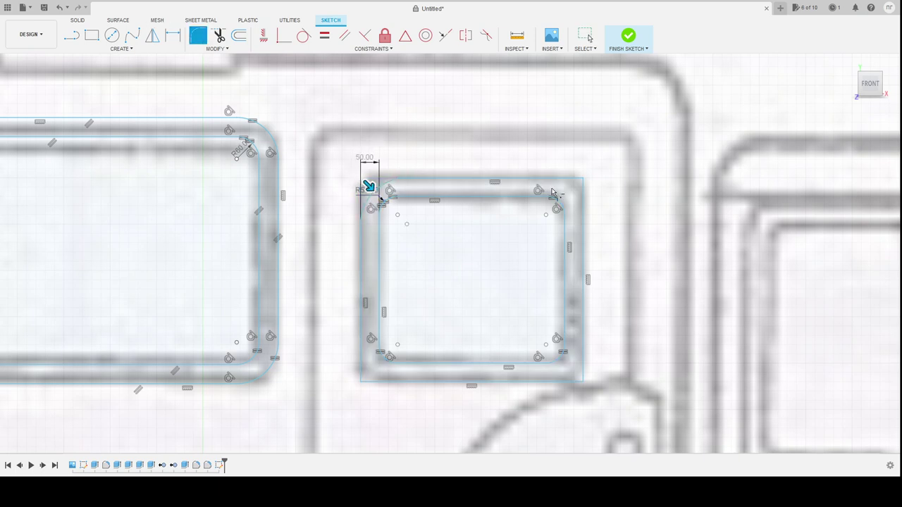
left_click(583, 179)
left_click(585, 385)
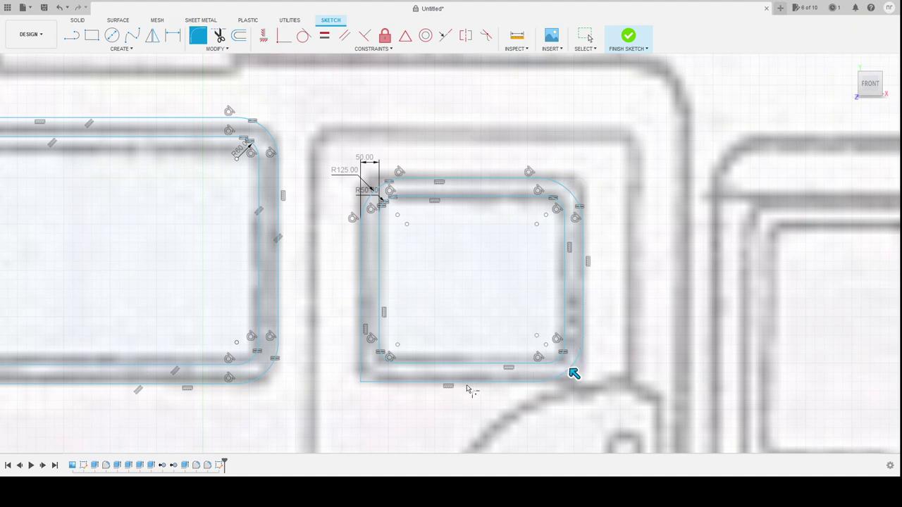
left_click(360, 383)
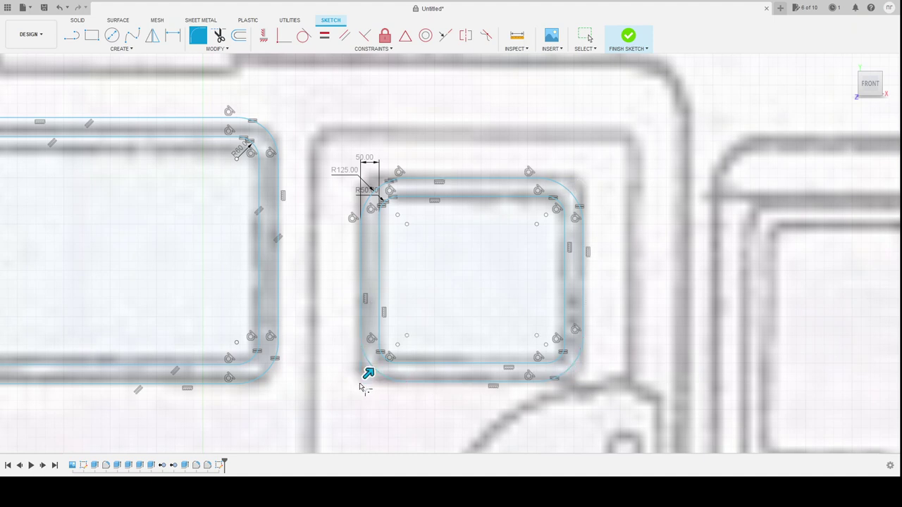
type("100")
key("Return")
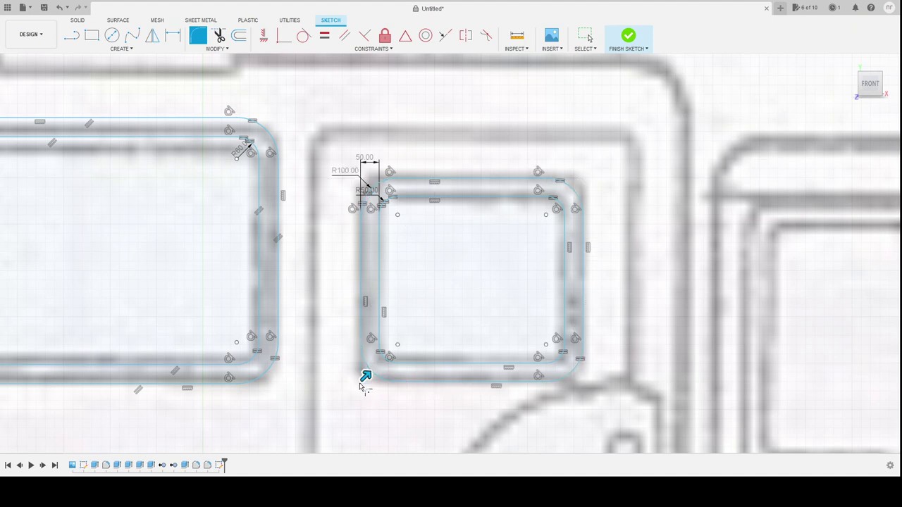
key("Escape")
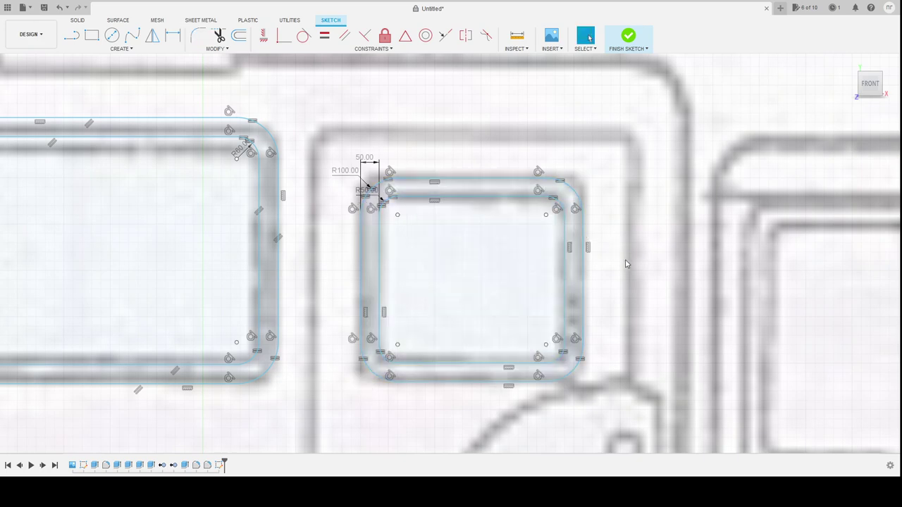
Zoom out to show the whole truck blueprint and finish the window sketch
scroll(624, 261, "up", 2)
scroll(627, 265, "down", 4)
scroll(626, 265, "down", 2)
scroll(578, 296, "down", 2)
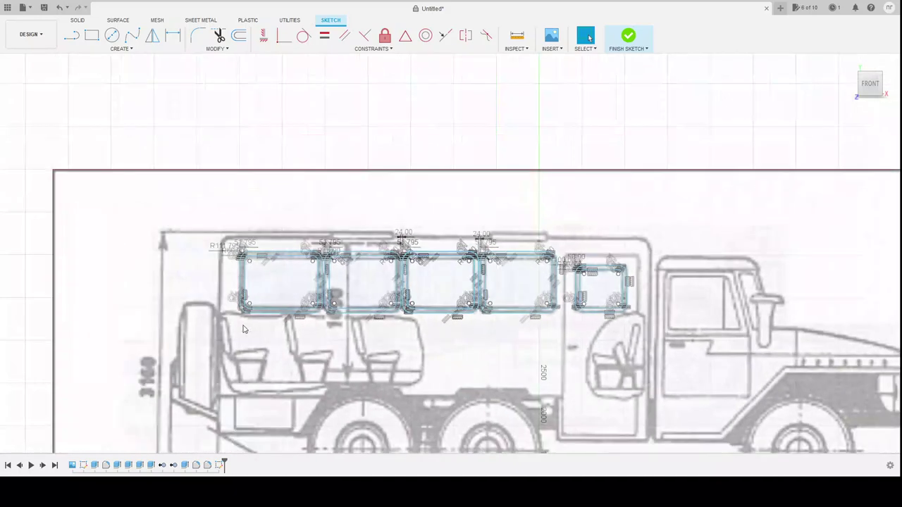
scroll(521, 331, "down", 2)
scroll(464, 361, "up", 1)
scroll(464, 361, "up", 1)
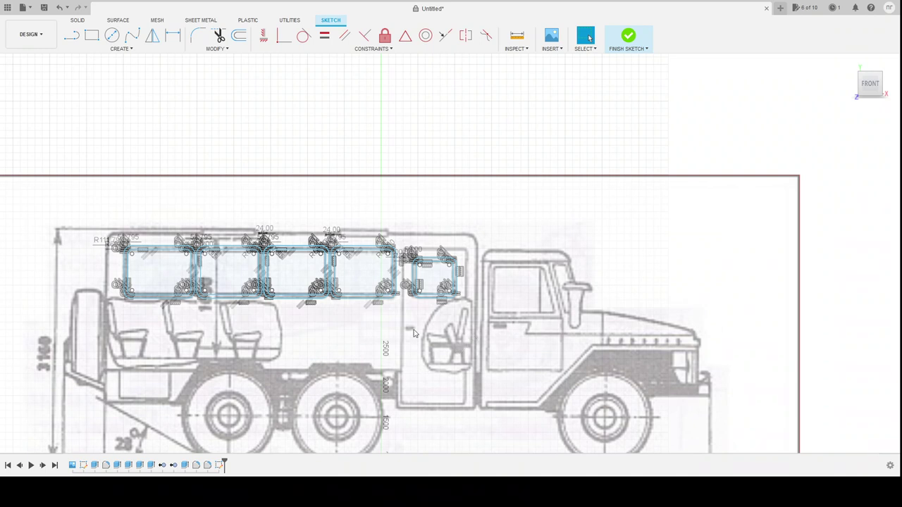
left_click(630, 39)
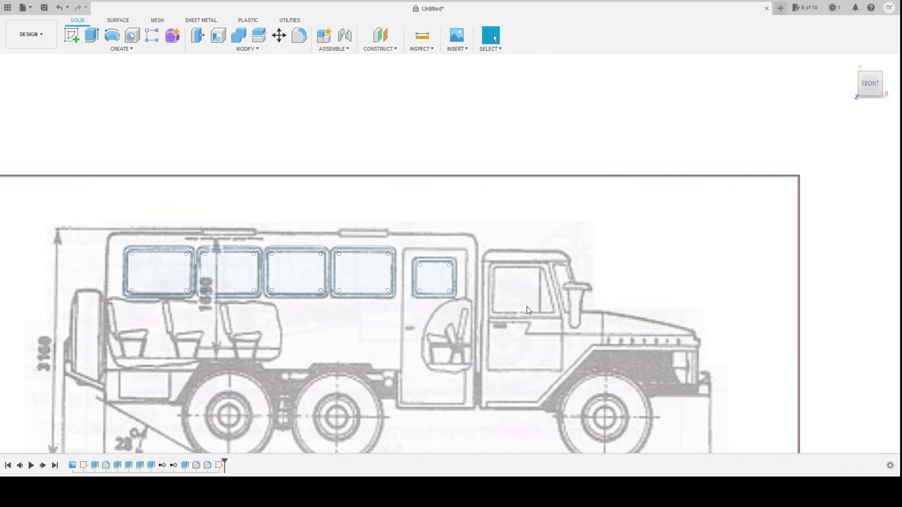
Unhide the grey cargo-box body and fit it whole in view from the truck's other side
middle_click_drag(566, 306, 520, 334, "shift")
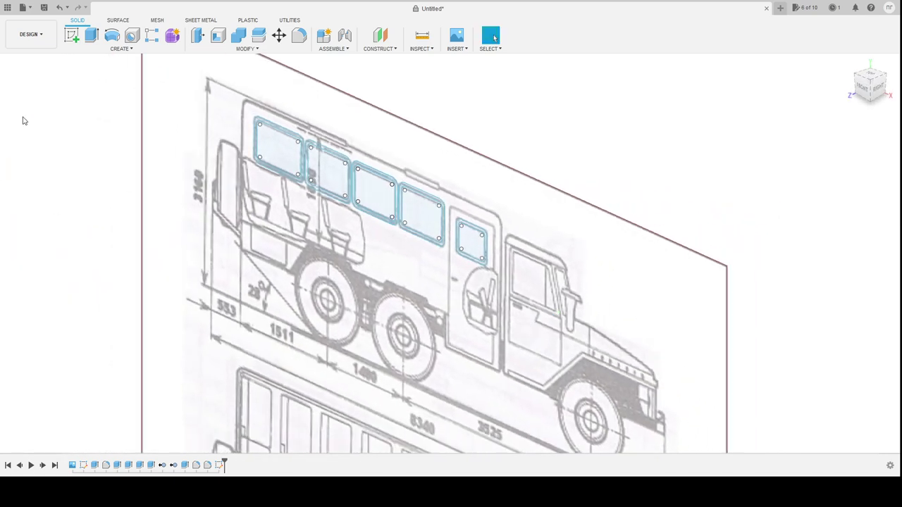
key("ctrl+y")
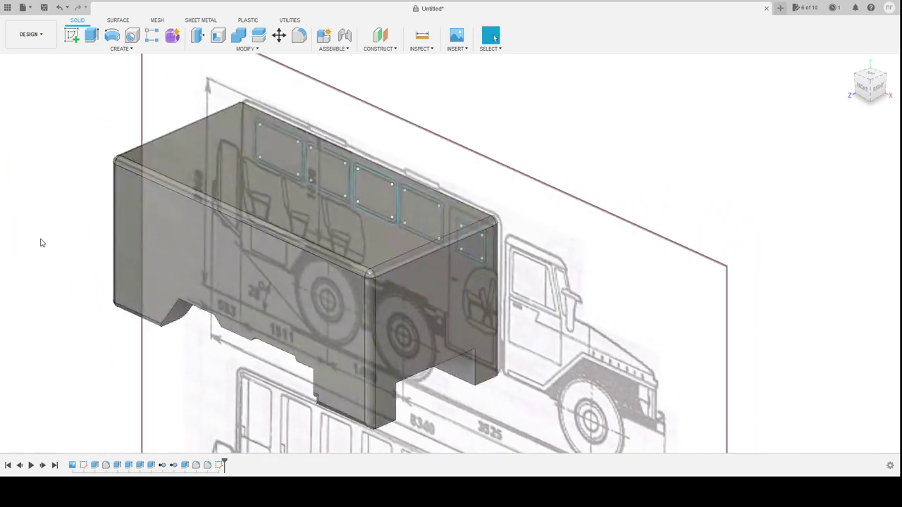
middle_click_drag(602, 238, 458, 279, "shift")
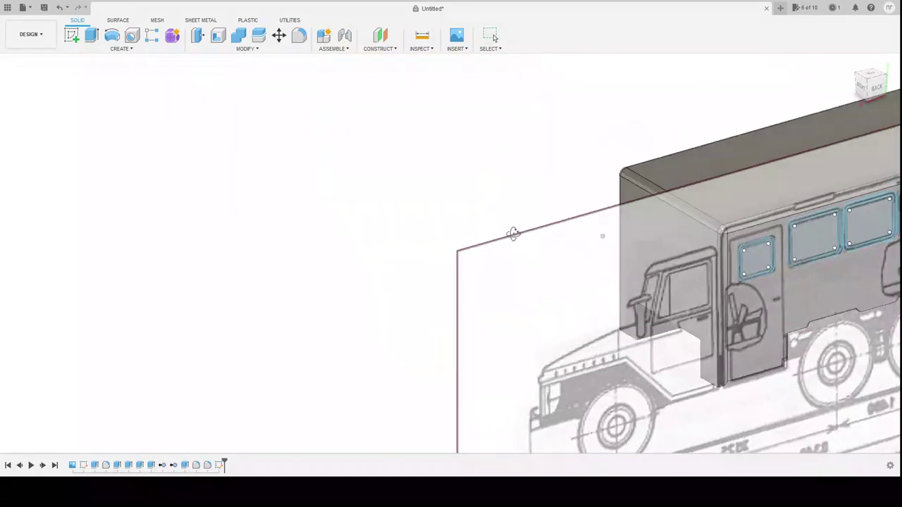
key("F6")
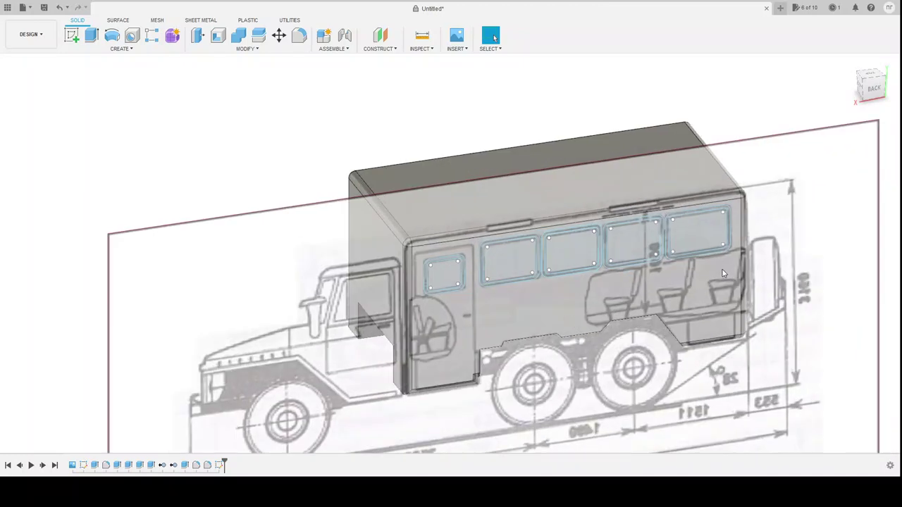
Extrude-cut the four large side window profiles through the cargo-box side wall
left_click(445, 277)
left_click(523, 257)
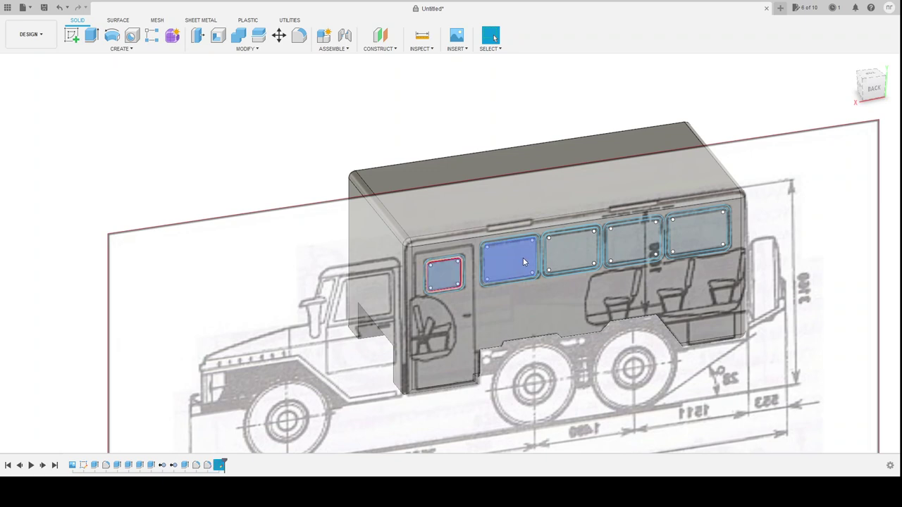
left_click(573, 256, "ctrl")
left_click(640, 239, "ctrl")
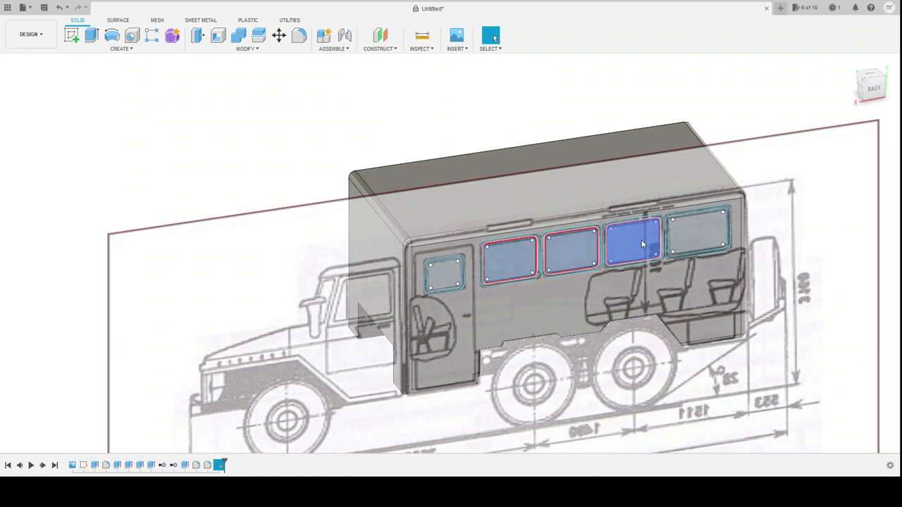
left_click(698, 238, "ctrl")
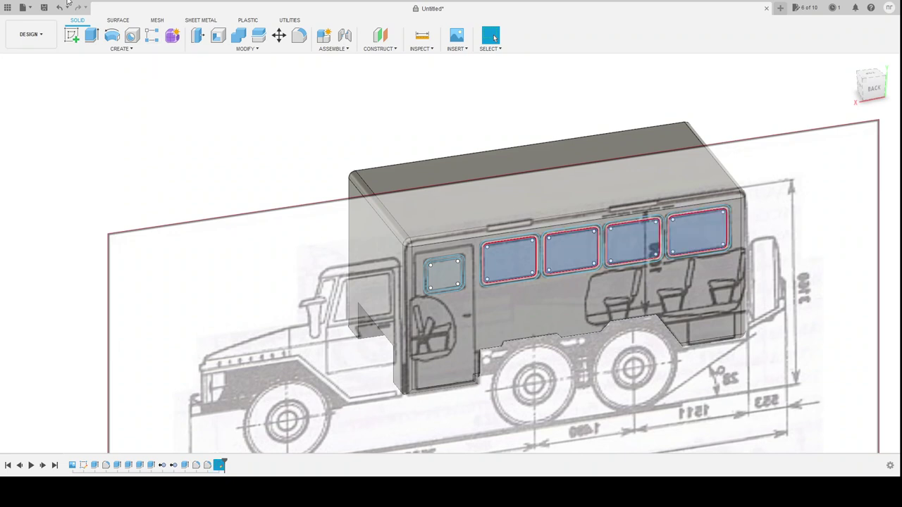
left_click(92, 35)
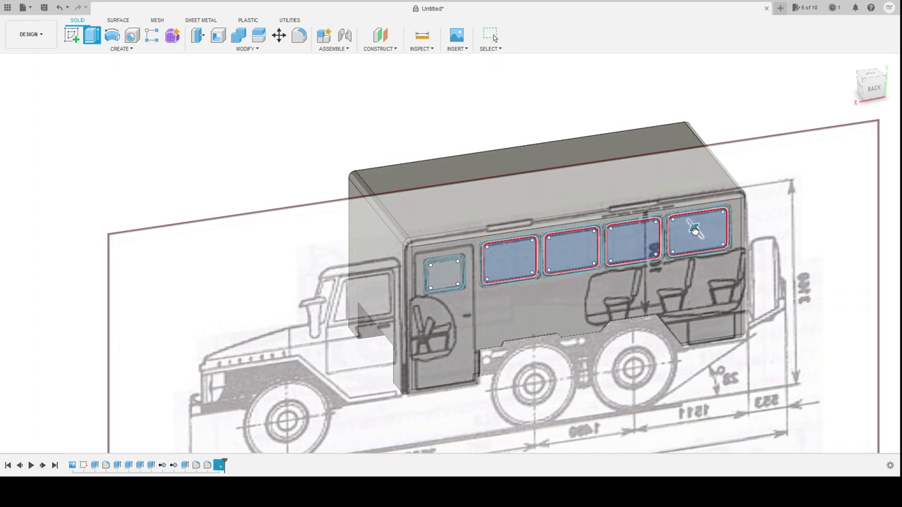
left_click_drag(695, 224, 598, 107)
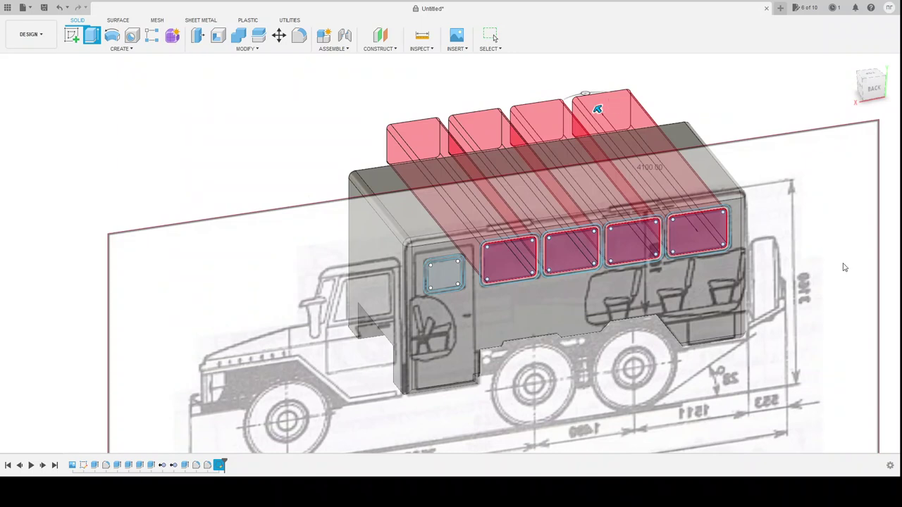
key("Return")
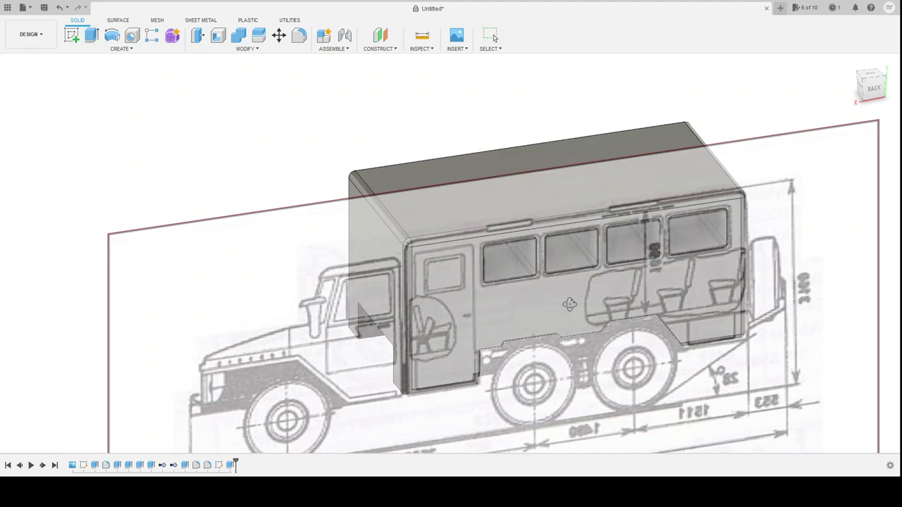
middle_click_drag(570, 305, 493, 310, "shift")
mouse_move(611, 304)
middle_mouse_down("shift")
mouse_move(700, 286)
mouse_move(676, 291)
mouse_move(670, 277)
mouse_move(658, 300)
middle_mouse_up("shift")
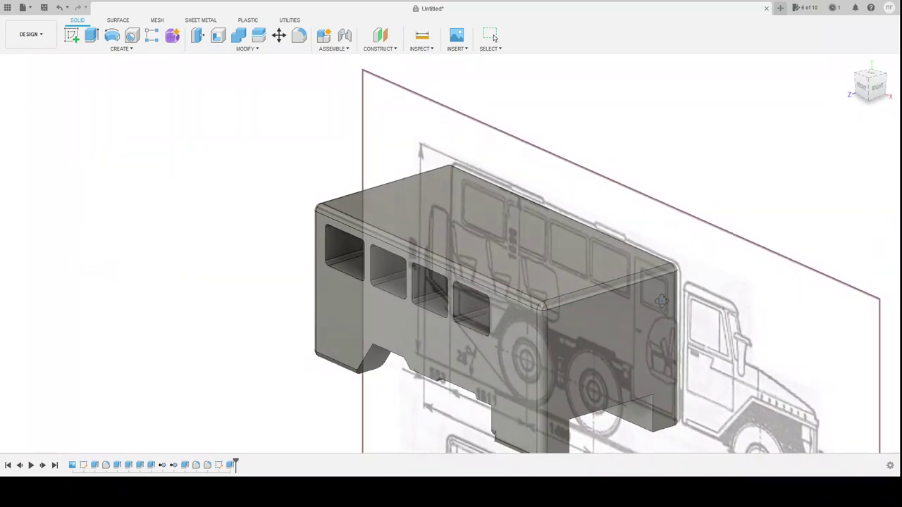
middle_click_drag(659, 301, 659, 294, "shift")
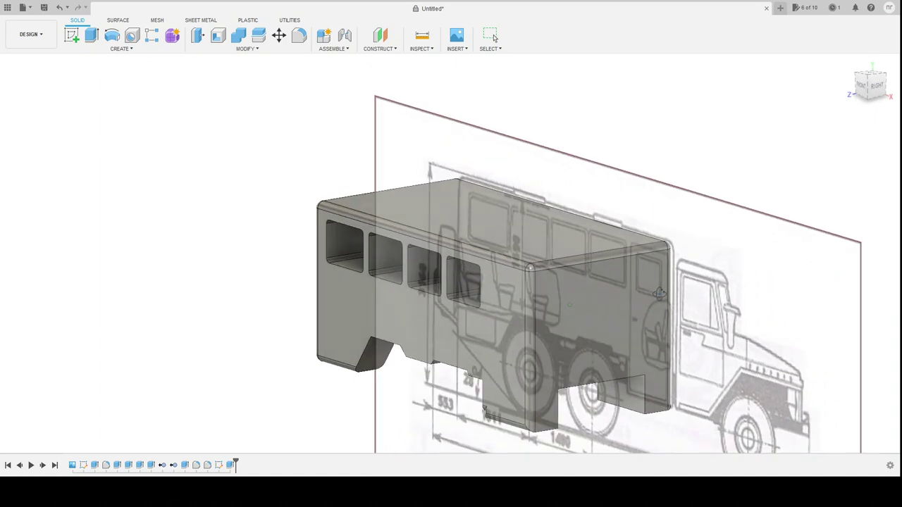
key("Escape")
mouse_move(264, 310)
middle_mouse_down("shift")
mouse_move(273, 301)
mouse_move(325, 297)
mouse_move(281, 305)
middle_mouse_up("shift")
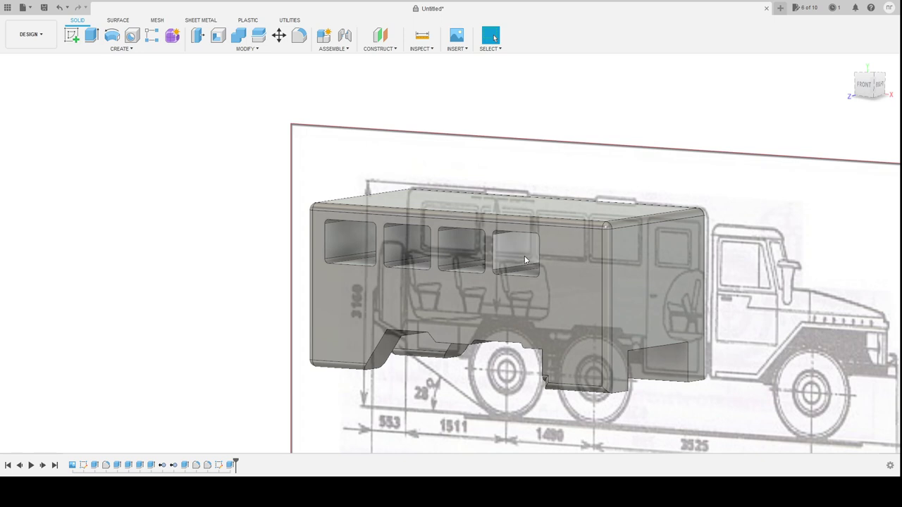
left_click(522, 212)
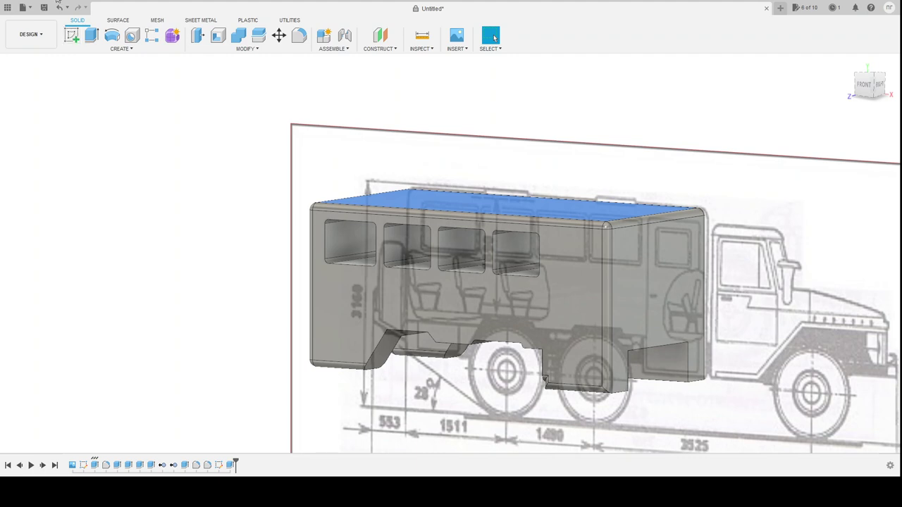
Drag an extrude cut from the roof face down through the window band, viewed from FRONT
left_click(91, 35)
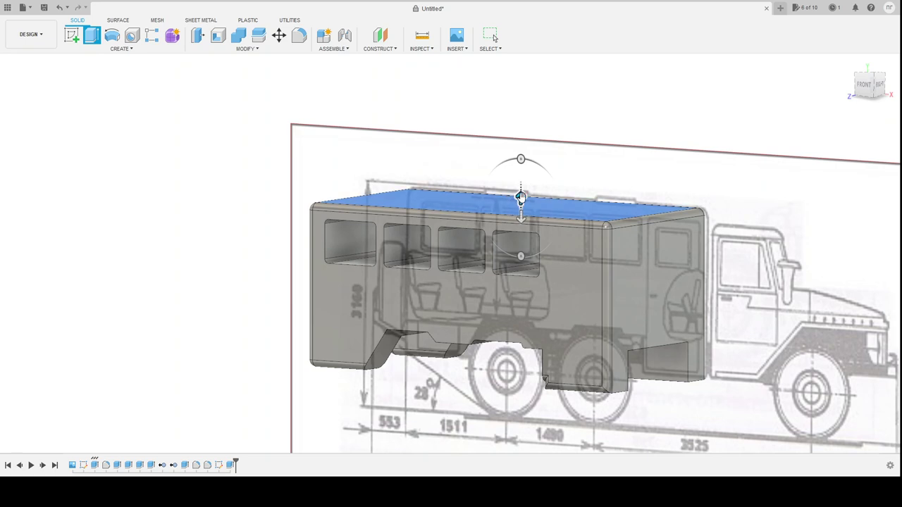
left_click_drag(520, 196, 525, 328)
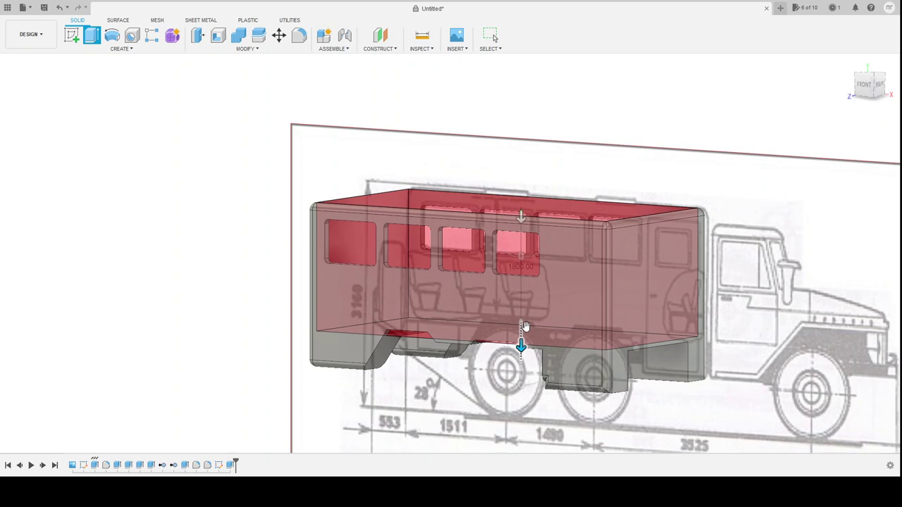
mouse_move(525, 327)
middle_mouse_down("shift")
mouse_move(559, 282)
mouse_move(507, 318)
mouse_move(499, 343)
mouse_move(530, 336)
mouse_move(513, 341)
middle_mouse_up("shift")
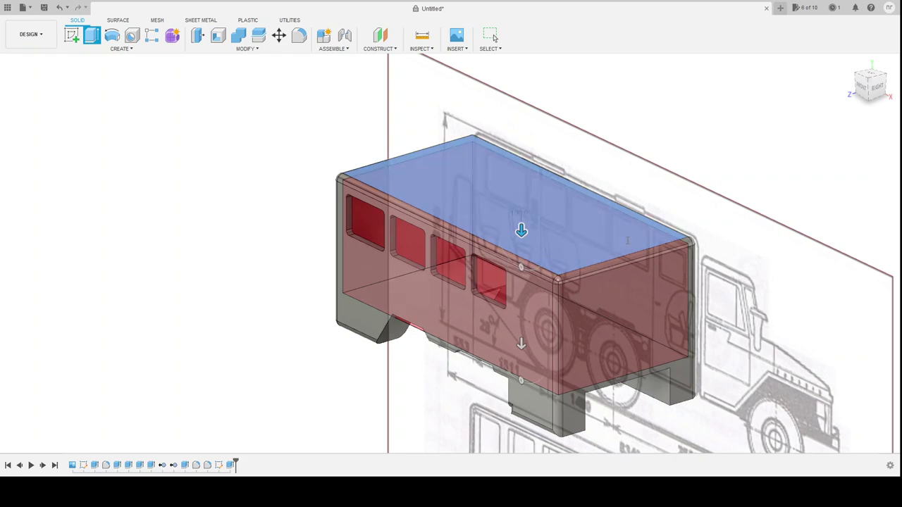
left_click(585, 237)
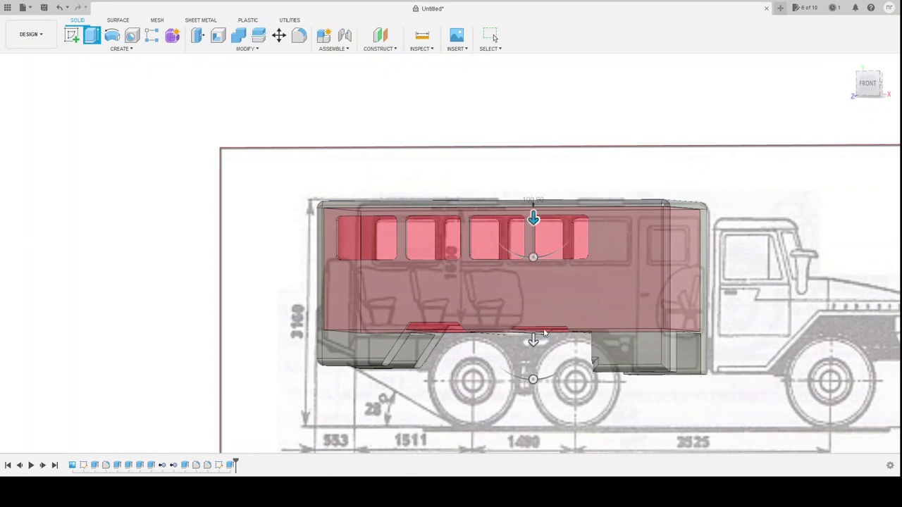
Raise the cut's lower extent off the base and commit the extrude through the window band
left_click_drag(533, 341, 534, 328)
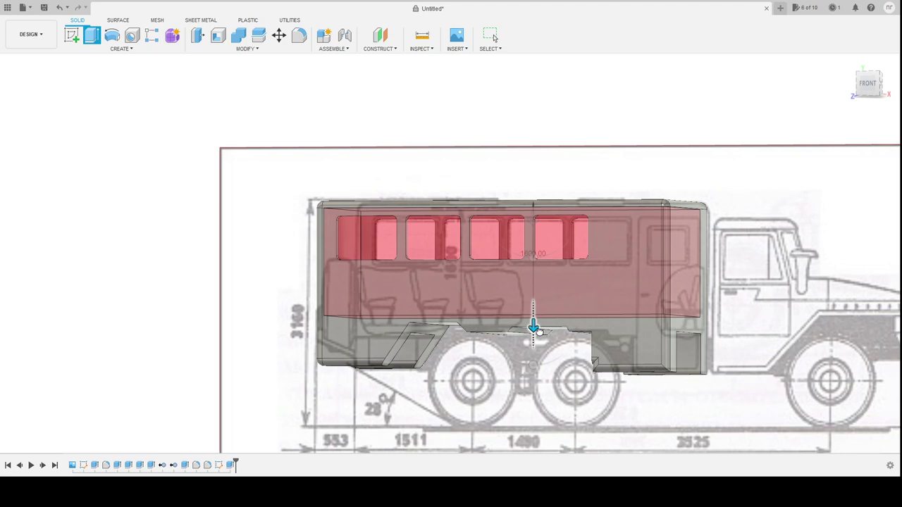
left_click_drag(534, 327, 533, 327)
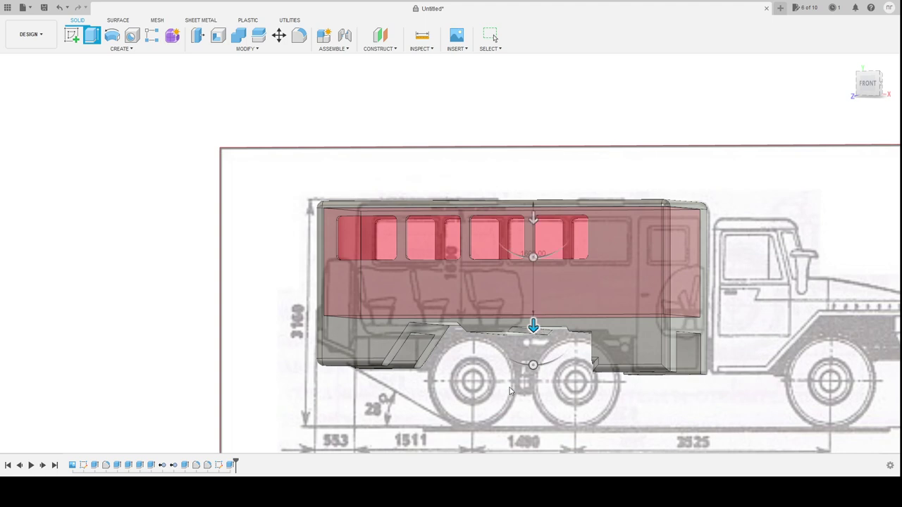
mouse_move(568, 388)
middle_mouse_down("shift")
mouse_move(510, 389)
mouse_move(565, 387)
middle_mouse_up("shift")
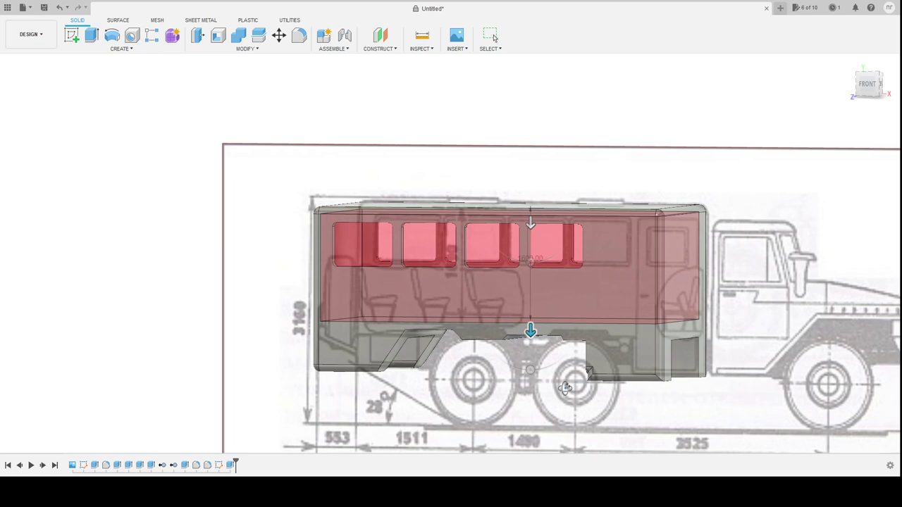
mouse_move(565, 388)
middle_mouse_down("shift")
mouse_move(525, 390)
mouse_move(534, 393)
middle_mouse_up("shift")
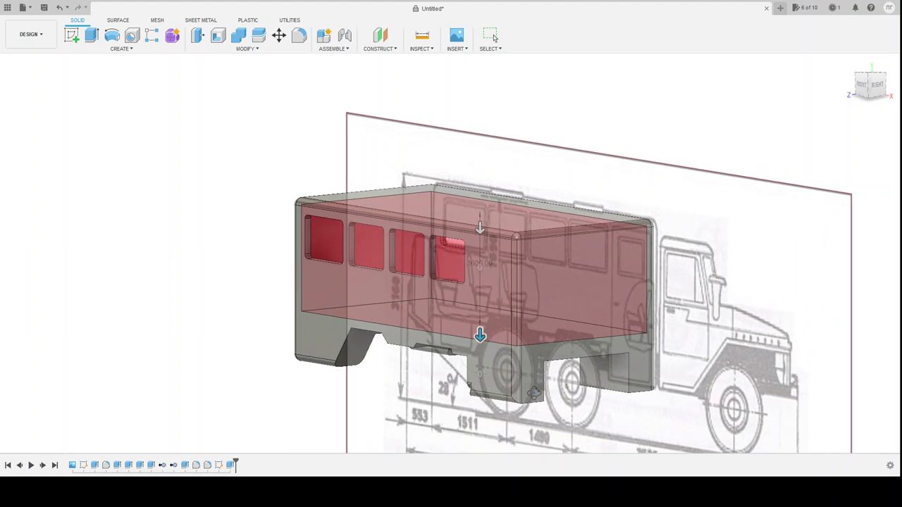
key("e")
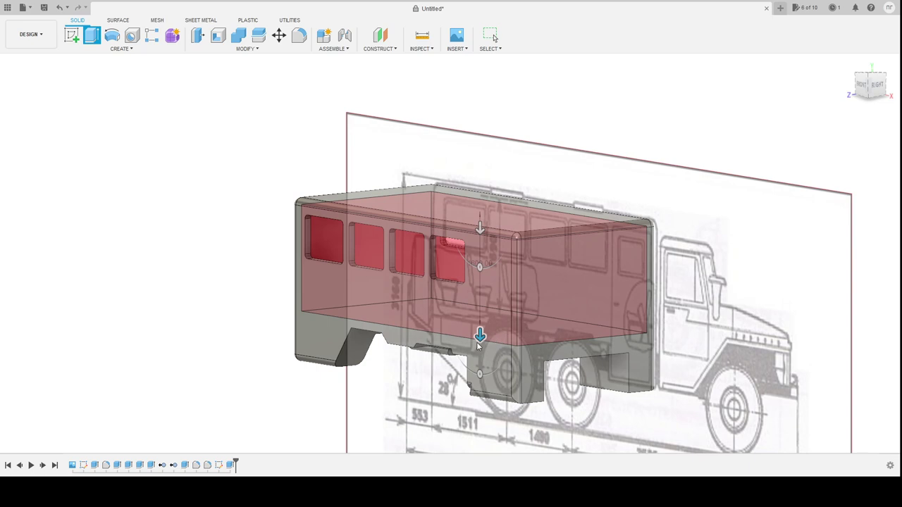
key("Return")
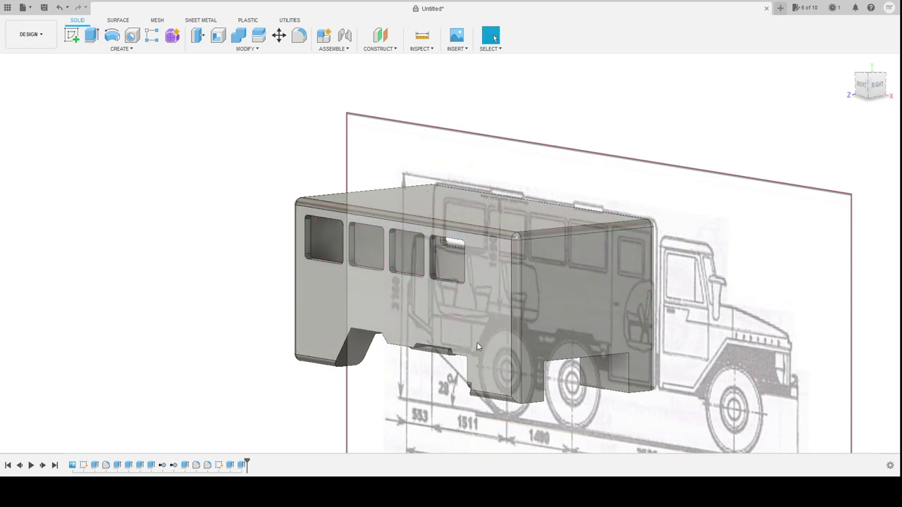
Orbit around the hollowed cargo box to its back-left side
mouse_move(369, 373)
middle_mouse_down("shift")
mouse_move(465, 374)
mouse_move(443, 375)
mouse_move(448, 391)
mouse_move(433, 344)
mouse_move(378, 356)
mouse_move(372, 372)
middle_mouse_up("shift")
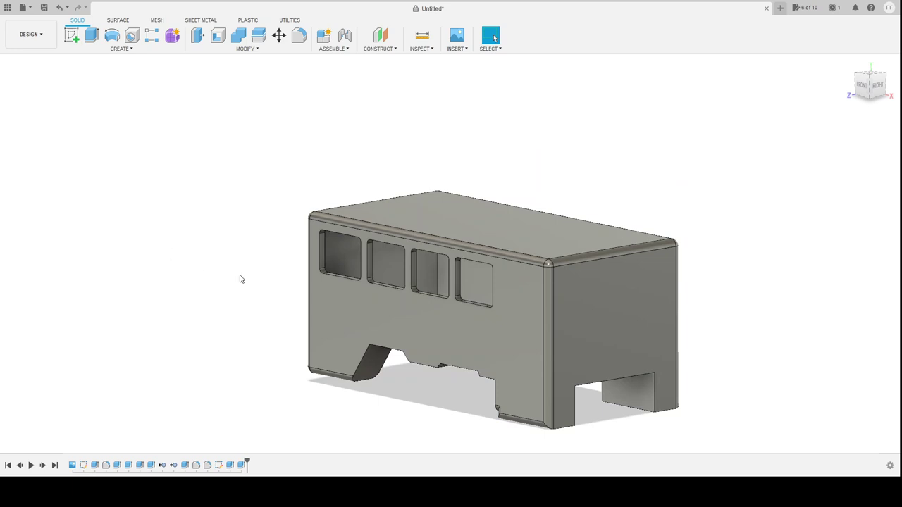
mouse_move(465, 399)
middle_mouse_down("shift")
mouse_move(538, 419)
mouse_move(548, 413)
mouse_move(545, 393)
mouse_move(519, 382)
mouse_move(415, 392)
middle_mouse_up("shift")
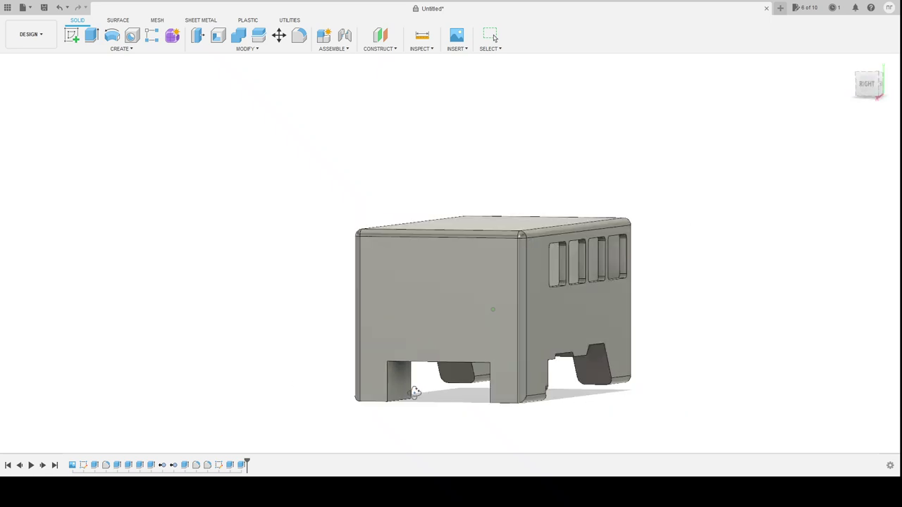
mouse_move(415, 392)
middle_mouse_down("shift")
mouse_move(315, 409)
mouse_move(324, 409)
mouse_move(320, 384)
mouse_move(323, 412)
middle_mouse_up("shift")
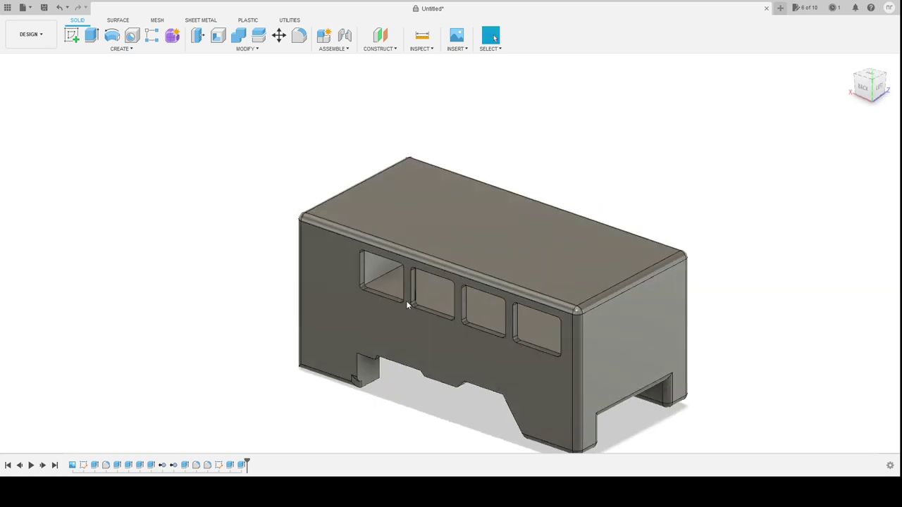
Extrude-cut the selected window faces down through the opposite side wall
left_click(91, 35)
mouse_move(430, 289)
left_mouse_down()
mouse_move(430, 403)
mouse_move(439, 416)
left_mouse_up()
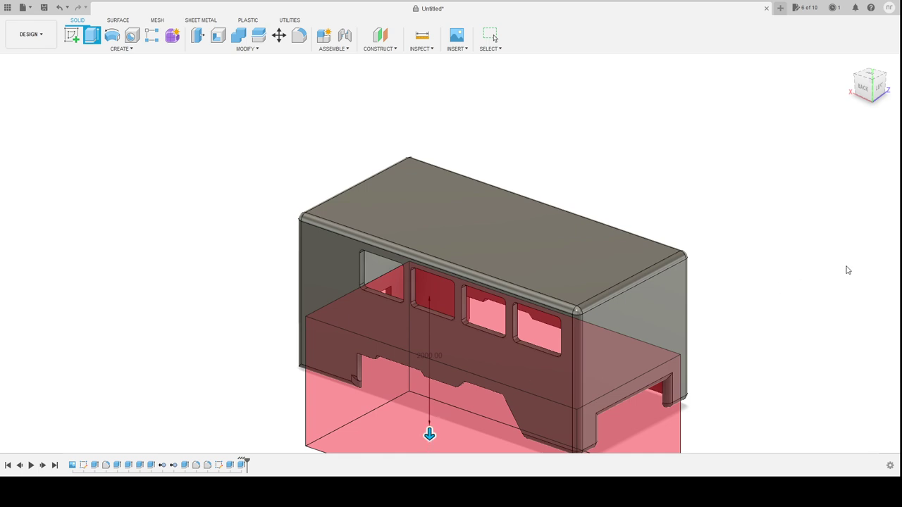
key("Return")
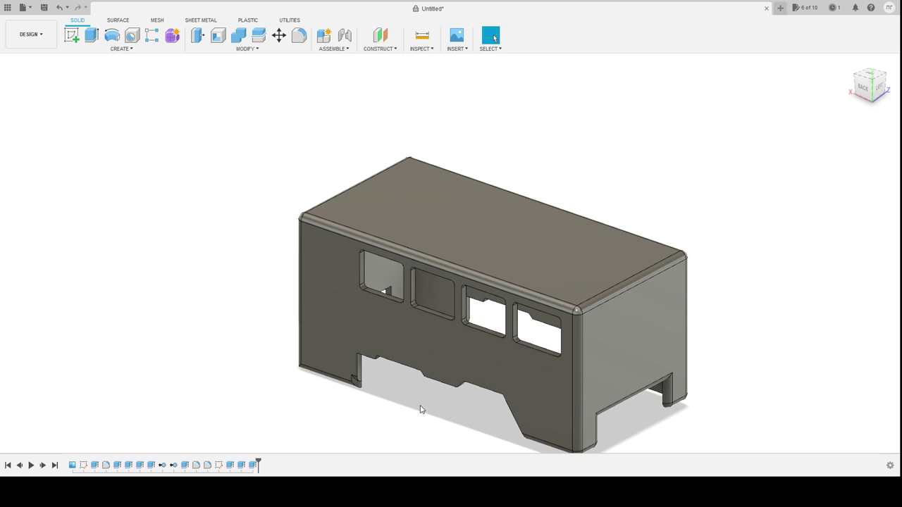
mouse_move(421, 409)
middle_mouse_down("shift")
mouse_move(429, 352)
mouse_move(418, 345)
mouse_move(292, 382)
mouse_move(164, 377)
mouse_move(155, 353)
mouse_move(113, 375)
middle_mouse_up("shift")
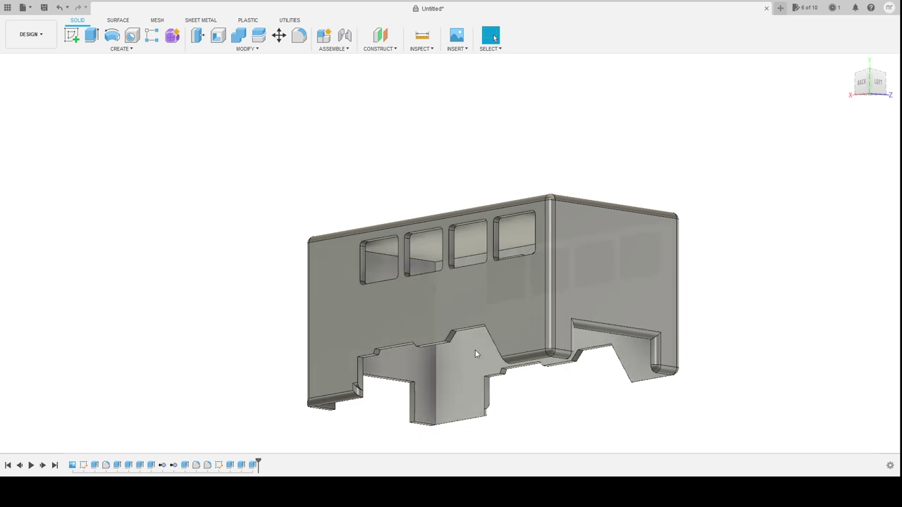
Undo the last feature with Ctrl+Z and orbit to the front to see the sketch outlines
mouse_move(573, 415)
middle_mouse_down("shift")
mouse_move(588, 425)
mouse_move(544, 420)
middle_mouse_up("shift")
key("ctrl+z")
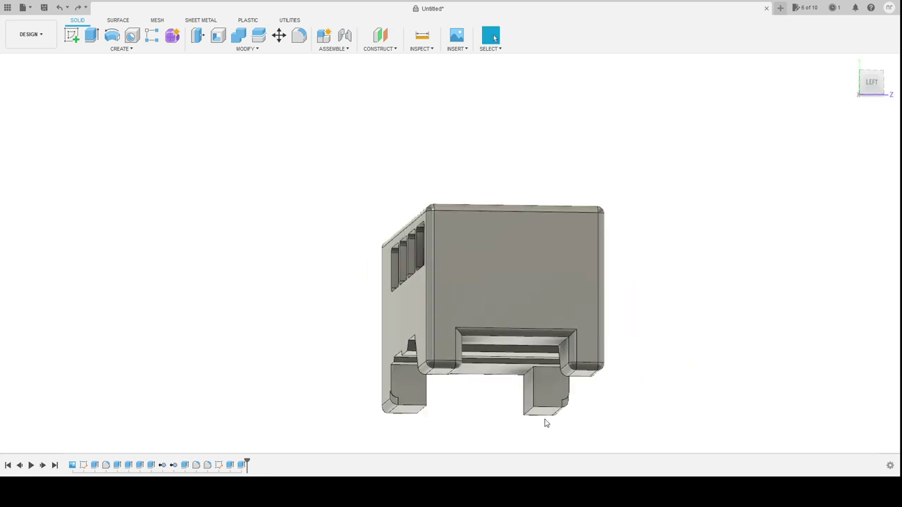
mouse_move(453, 416)
middle_mouse_down("shift")
mouse_move(561, 422)
mouse_move(486, 421)
middle_mouse_up("shift")
middle_click_drag(457, 420, 357, 421, "shift")
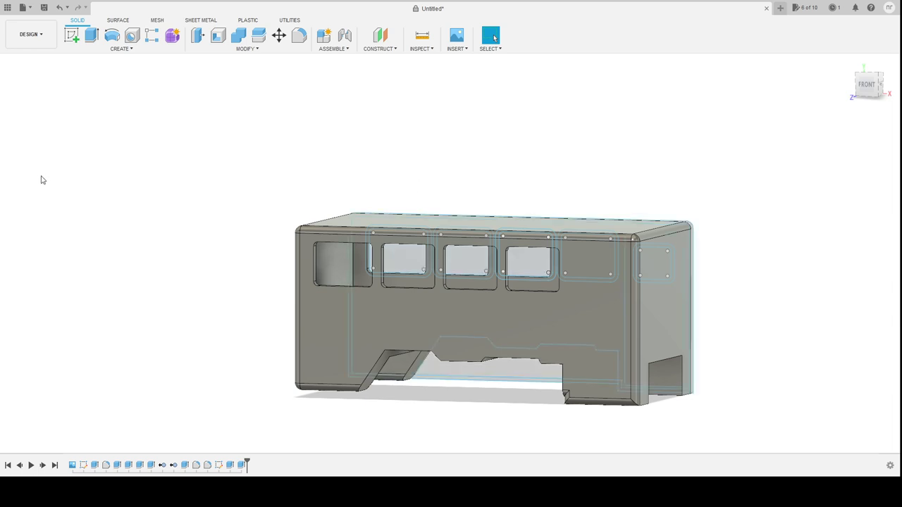
middle_click_drag(781, 340, 692, 348, "shift")
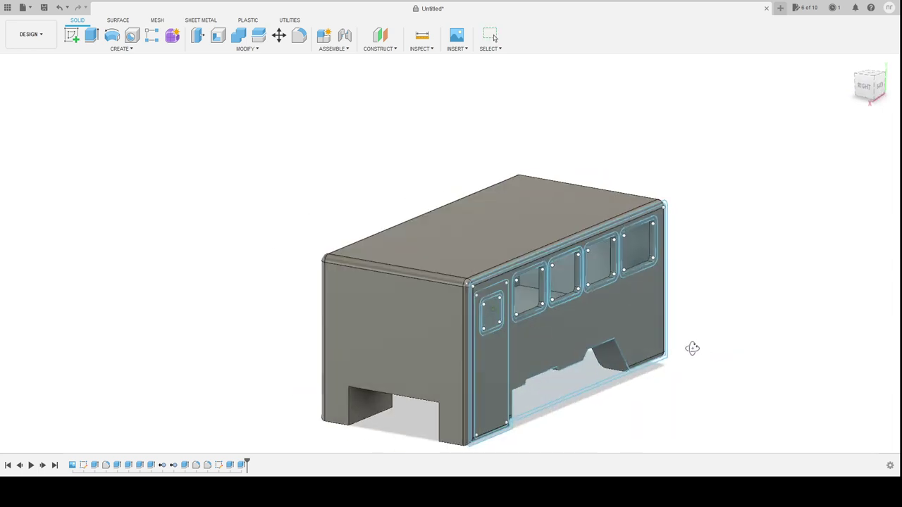
Select the door profile and extrude it to a depth of about 2400
left_click(497, 382)
middle_click_drag(636, 420, 709, 418, "shift")
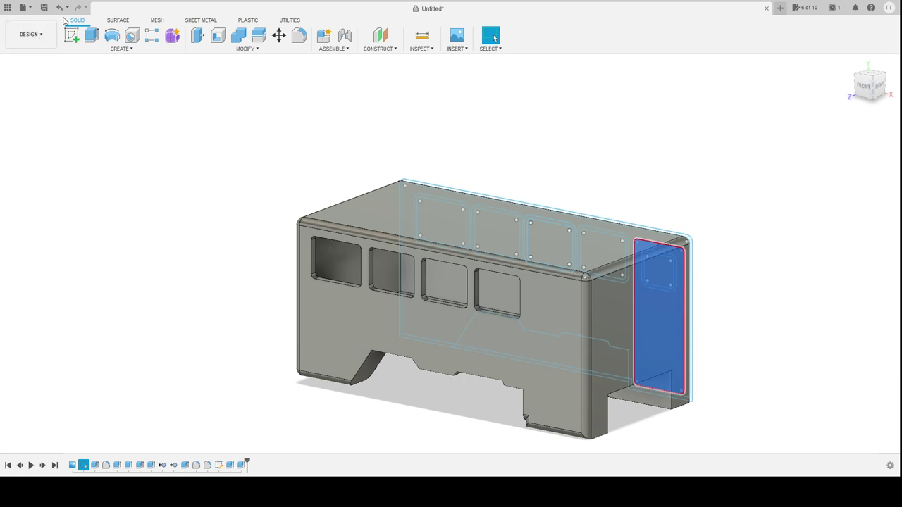
left_click(92, 36)
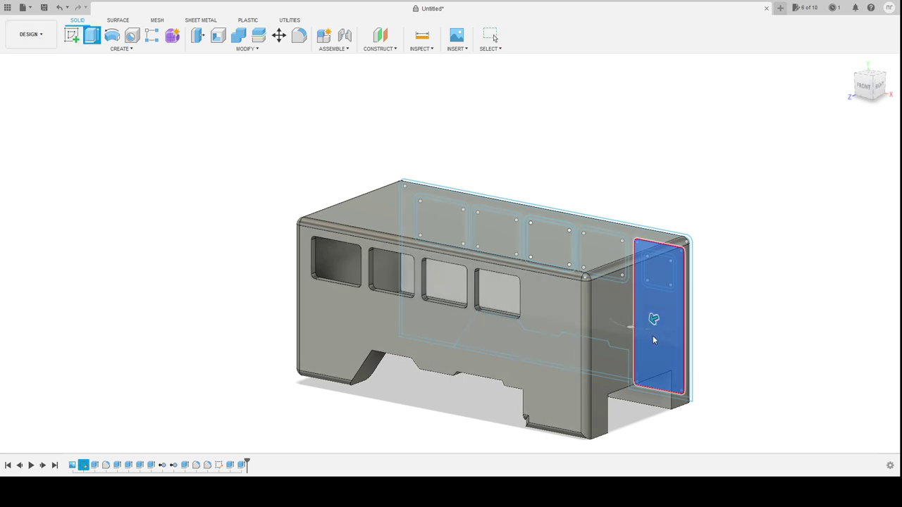
left_click_drag(634, 334, 480, 395)
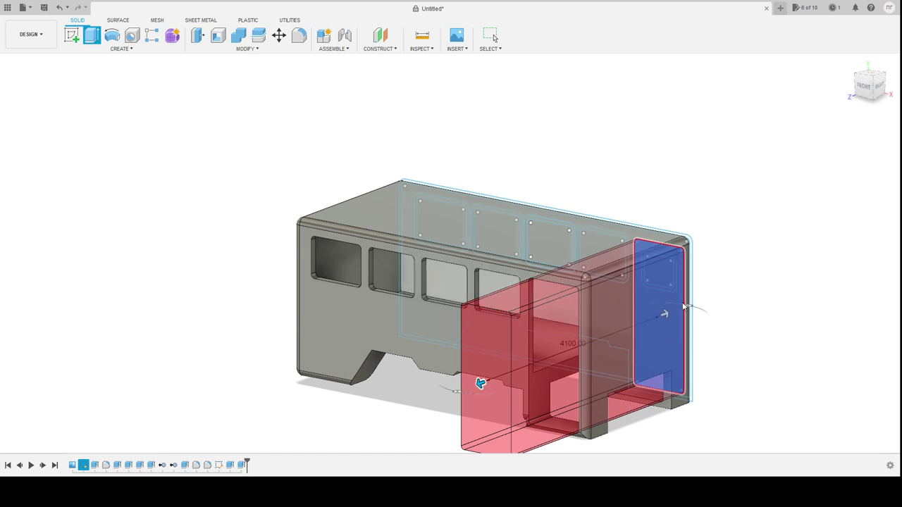
left_click(664, 317)
left_click_drag(664, 317, 607, 342)
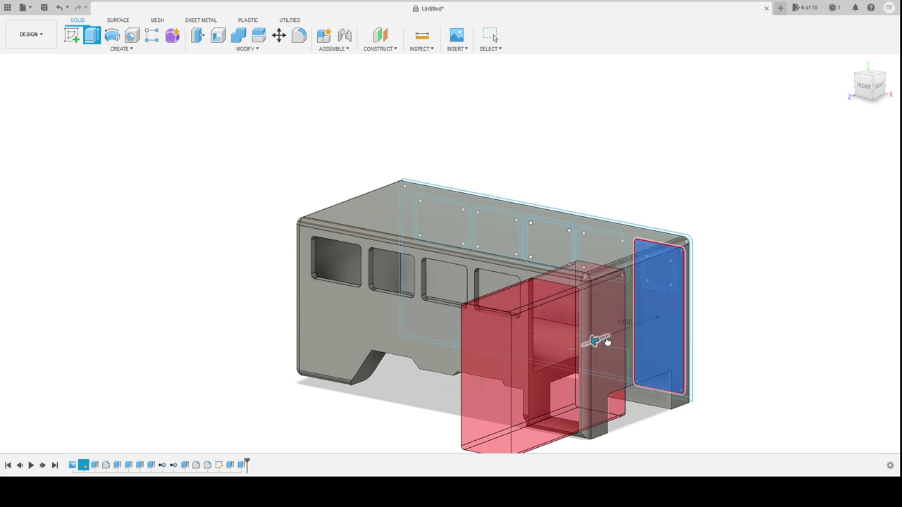
left_click_drag(606, 342, 571, 358)
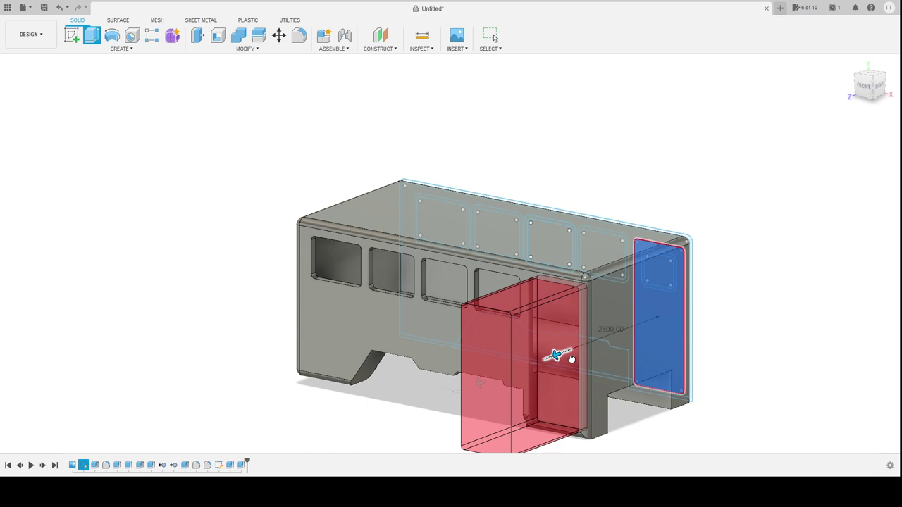
left_click_drag(570, 360, 567, 362)
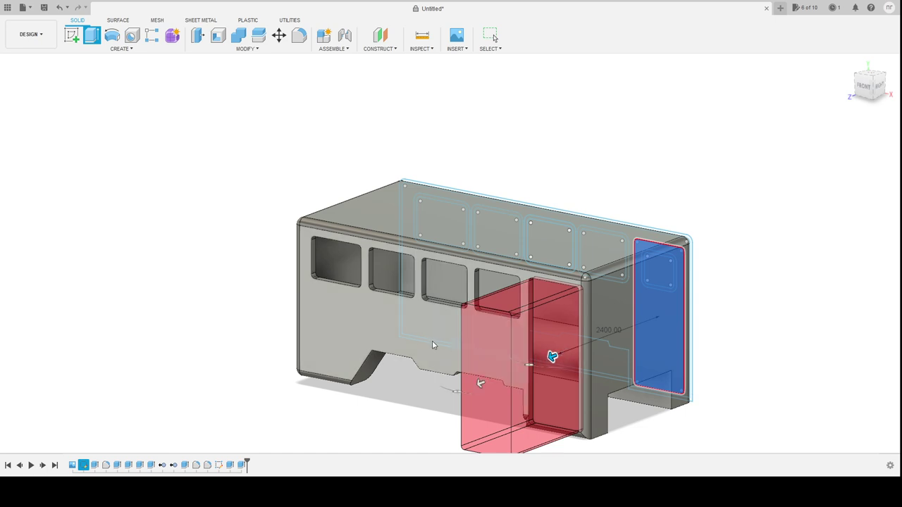
Limit the door cut to the near side wall and commit it into the body
scroll(547, 401, "down", 4)
scroll(530, 395, "up", 5)
scroll(446, 288, "up", 2)
scroll(456, 276, "up", 3)
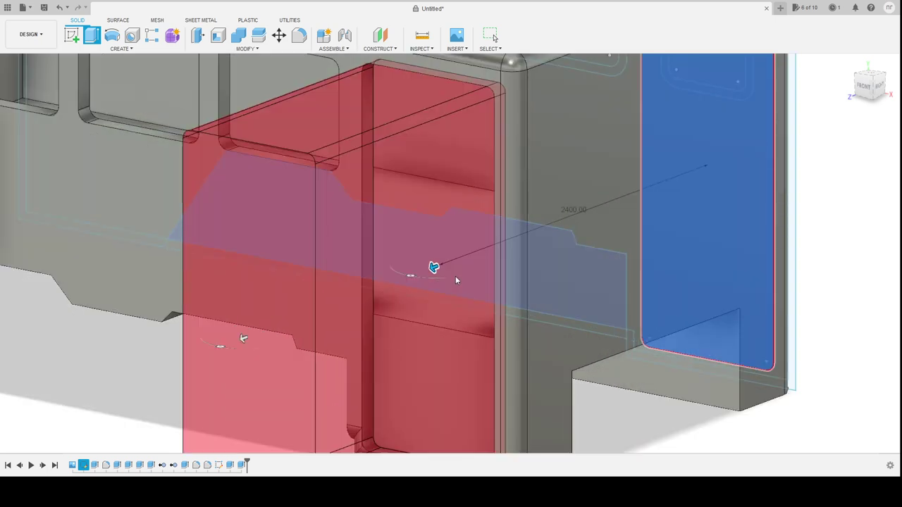
scroll(458, 274, "down", 1)
scroll(460, 280, "down", 3)
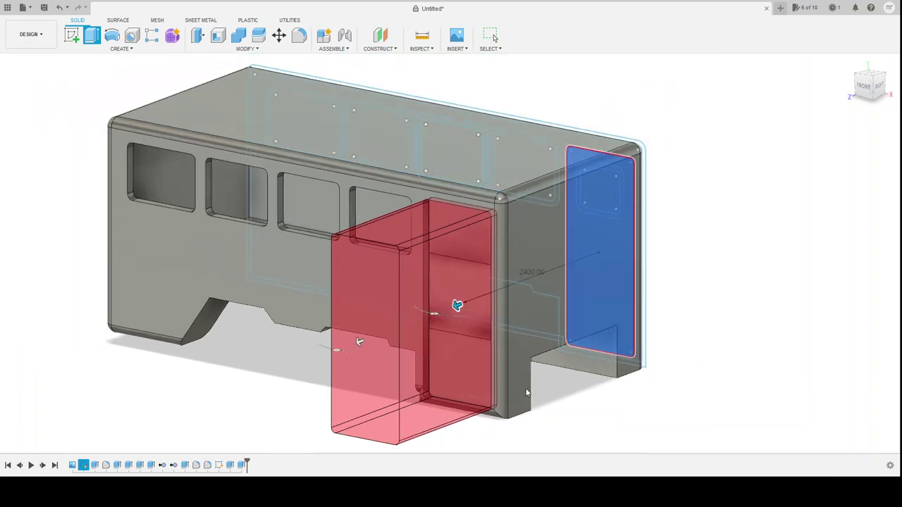
scroll(452, 310, "up", 1)
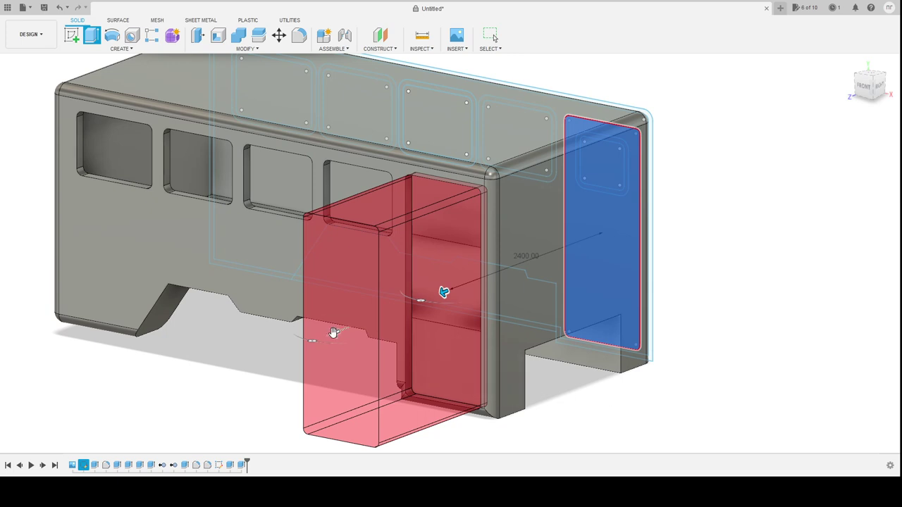
left_click_drag(334, 334, 439, 294)
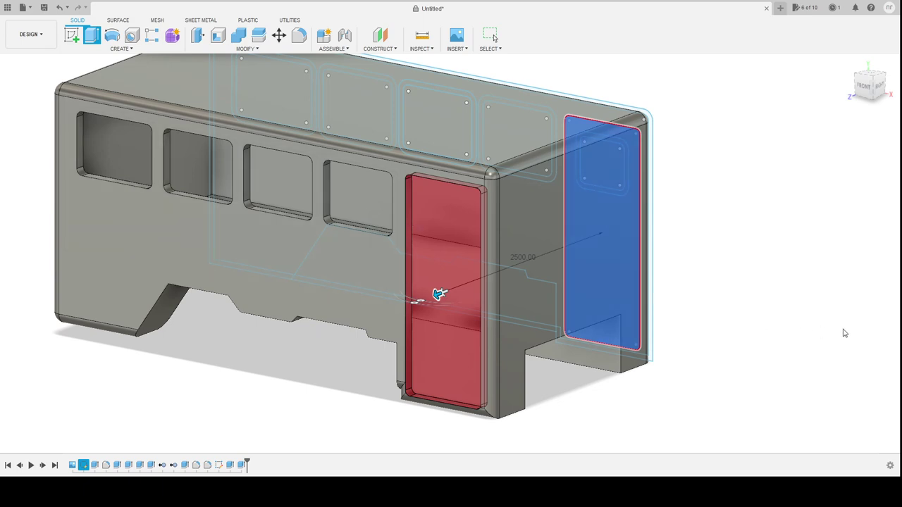
key("Return")
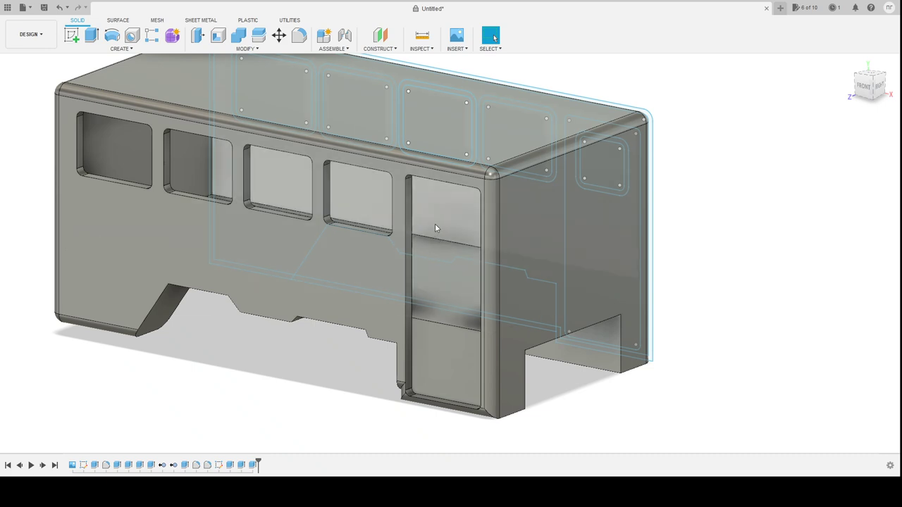
Extrude the far-wall door profile across to the near wall, filling the door opening
mouse_move(727, 260)
middle_mouse_down("shift")
mouse_move(595, 268)
mouse_move(596, 275)
middle_mouse_up("shift")
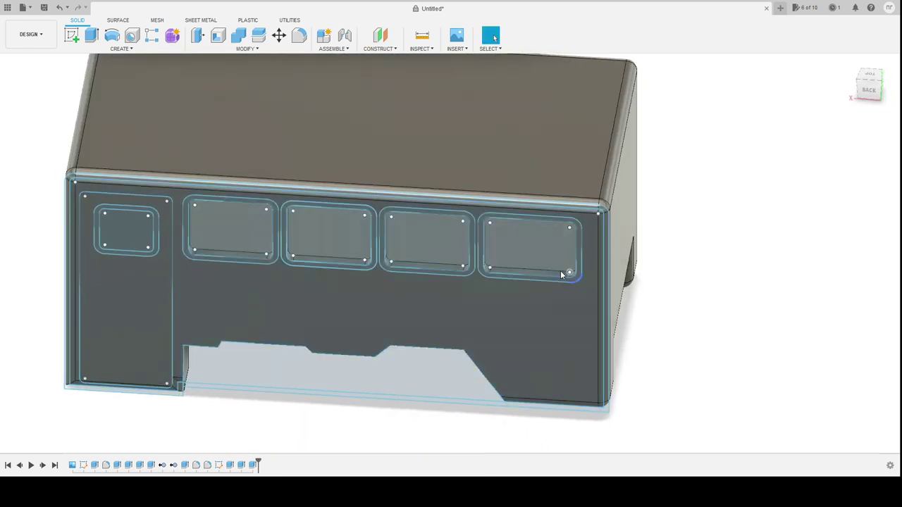
left_click(117, 316)
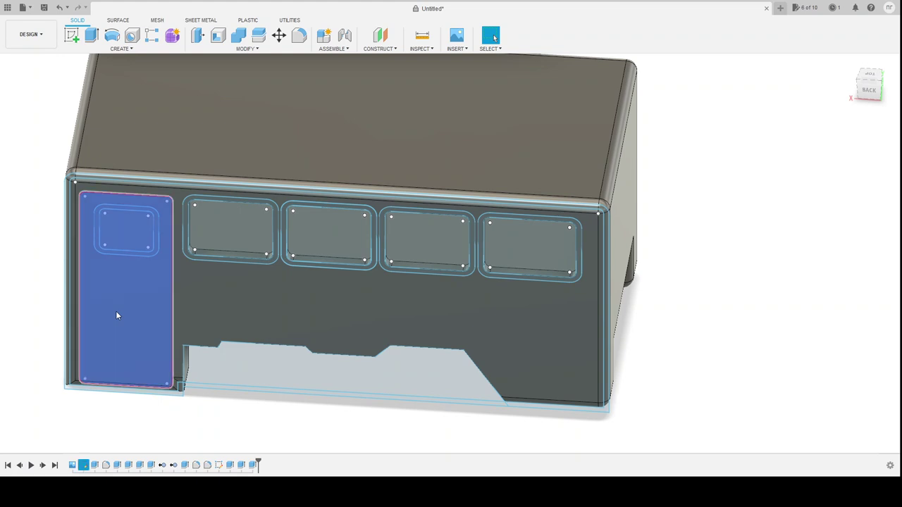
mouse_move(117, 316)
middle_mouse_down("shift")
mouse_move(232, 313)
mouse_move(246, 306)
mouse_move(238, 302)
middle_mouse_up("shift")
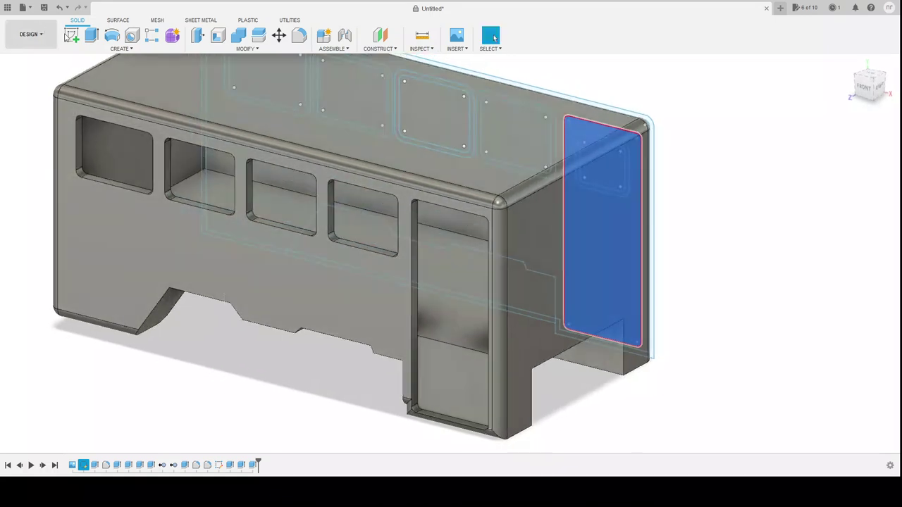
left_click(91, 35)
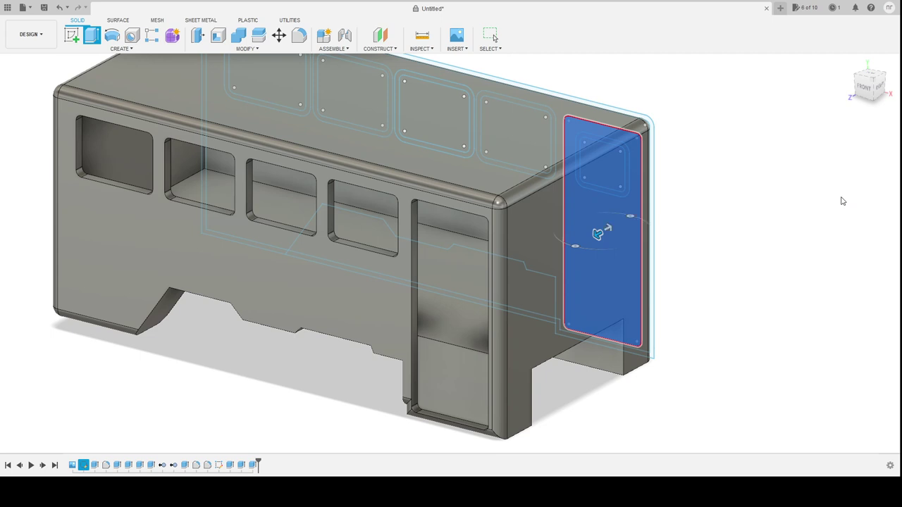
left_click_drag(597, 235, 443, 318)
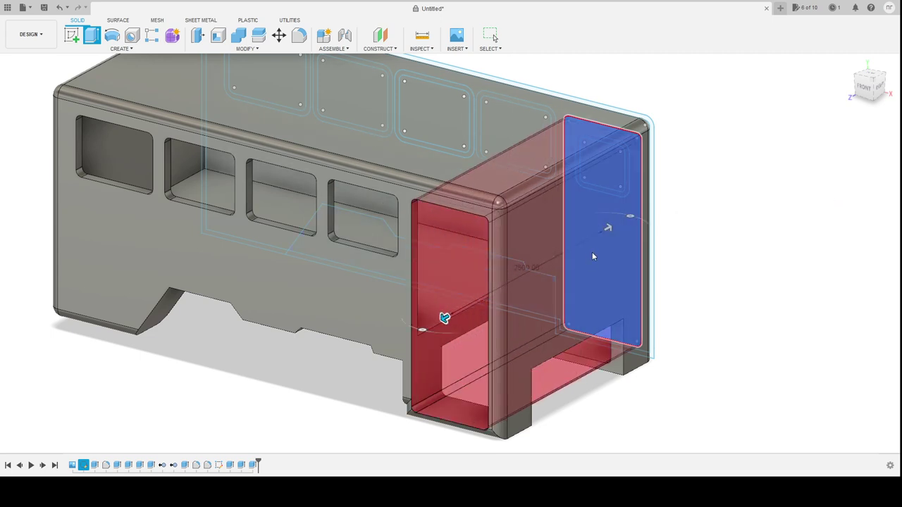
left_click_drag(604, 231, 459, 312)
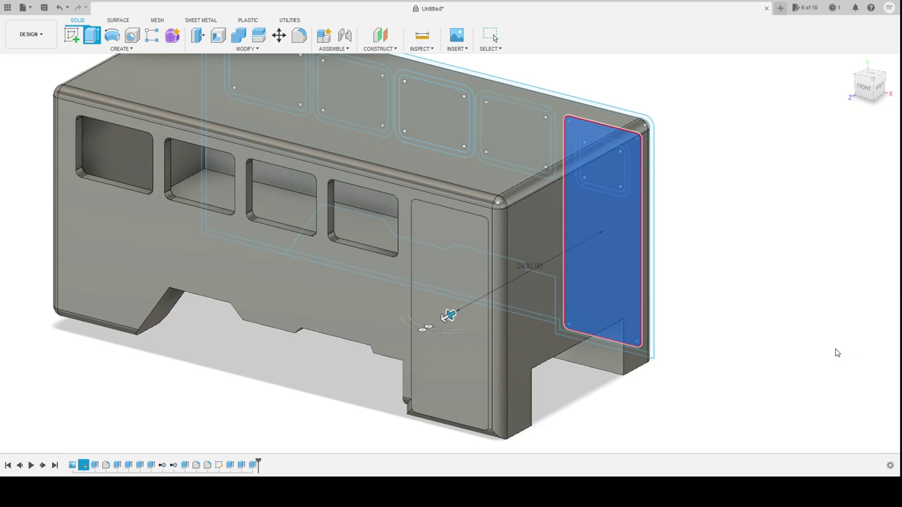
key("Return")
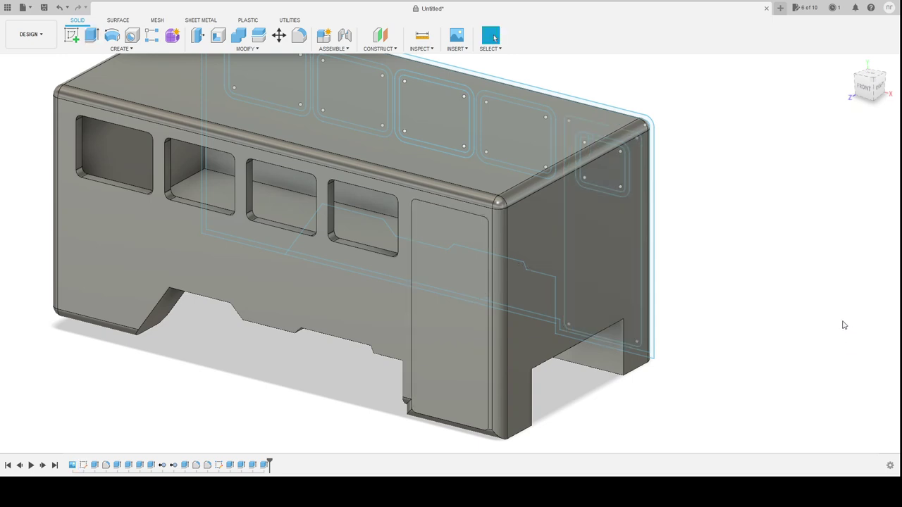
Offset the door face slightly inward so the door sits recessed in the side wall
left_click(451, 233)
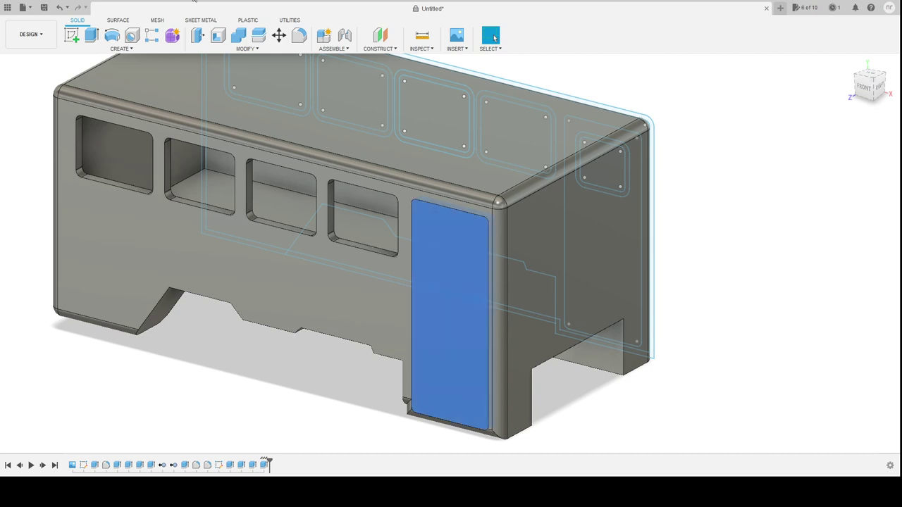
left_click(301, 36)
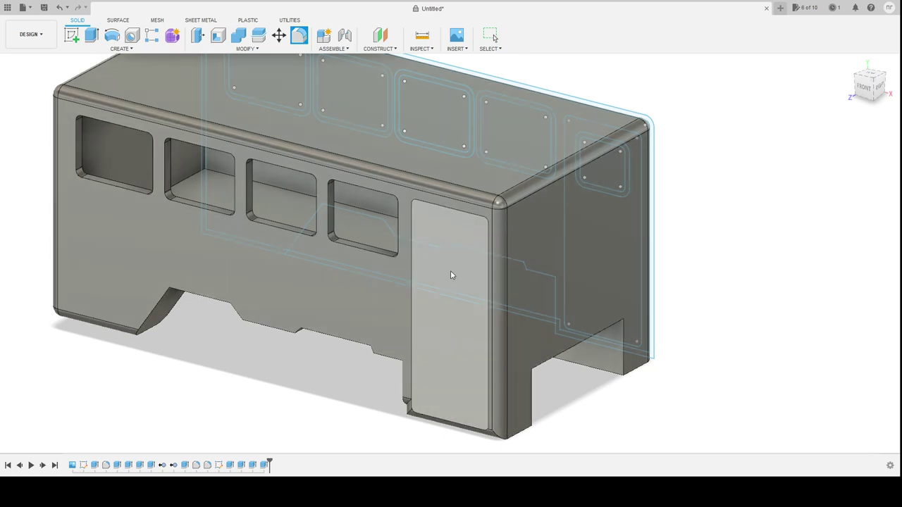
left_click(451, 275)
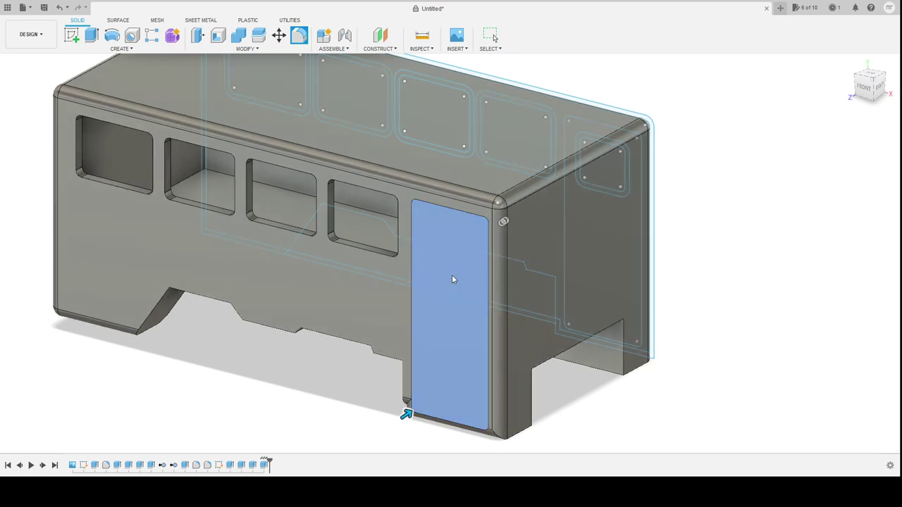
mouse_move(707, 374)
middle_mouse_down("shift")
mouse_move(644, 366)
mouse_move(624, 355)
mouse_move(566, 363)
middle_mouse_up("shift")
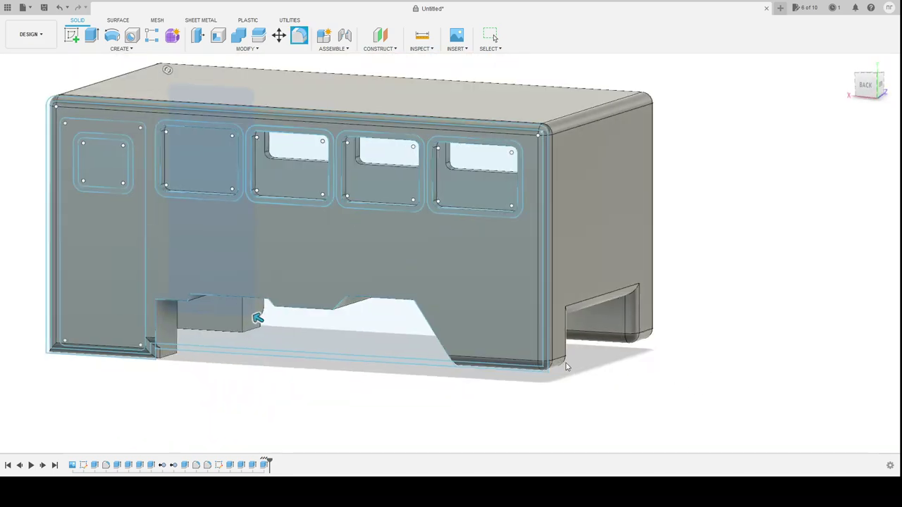
left_click(205, 161)
mouse_move(179, 376)
middle_mouse_down("shift")
mouse_move(157, 328)
mouse_move(151, 346)
mouse_move(326, 378)
mouse_move(318, 383)
middle_mouse_up("shift")
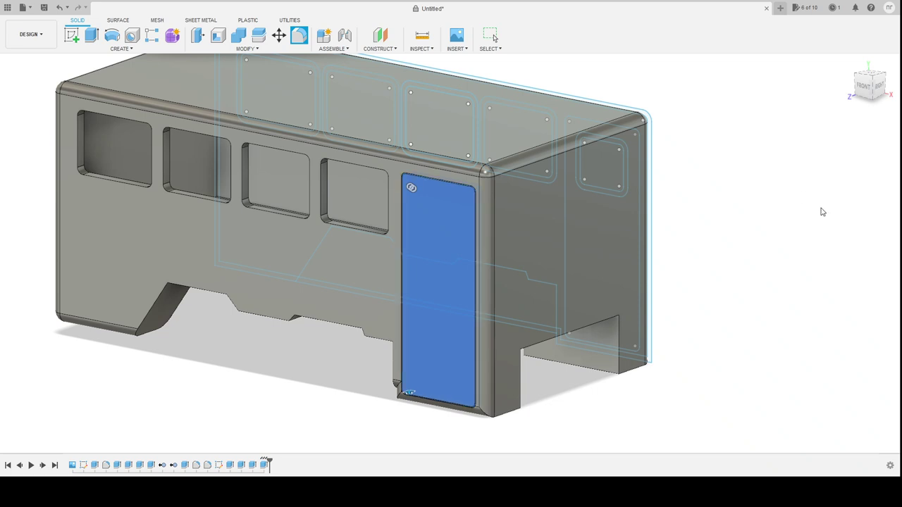
key("Escape")
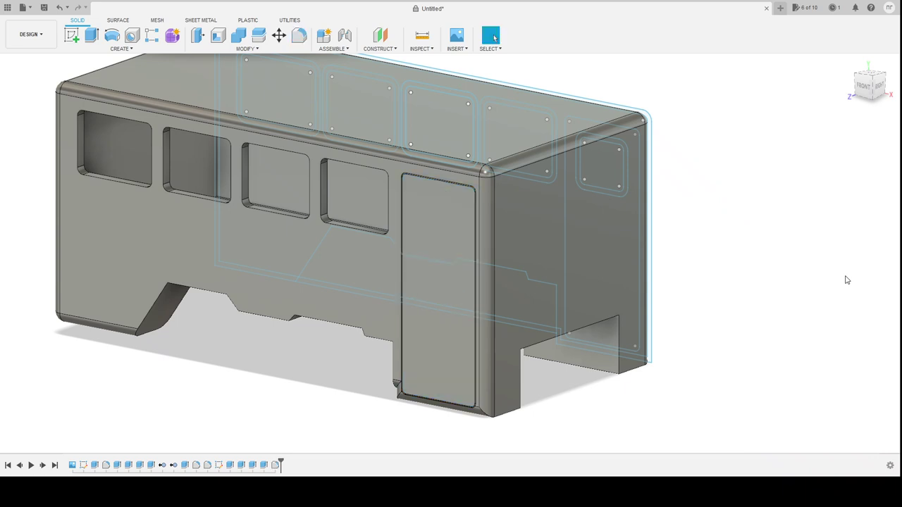
scroll(466, 331, "up", 2)
scroll(466, 331, "up", 3)
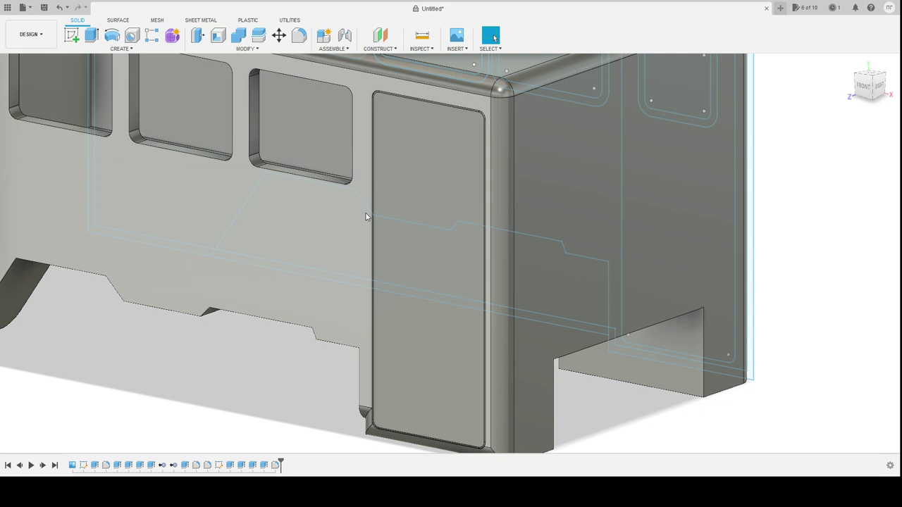
middle_click_drag(414, 245, 416, 245)
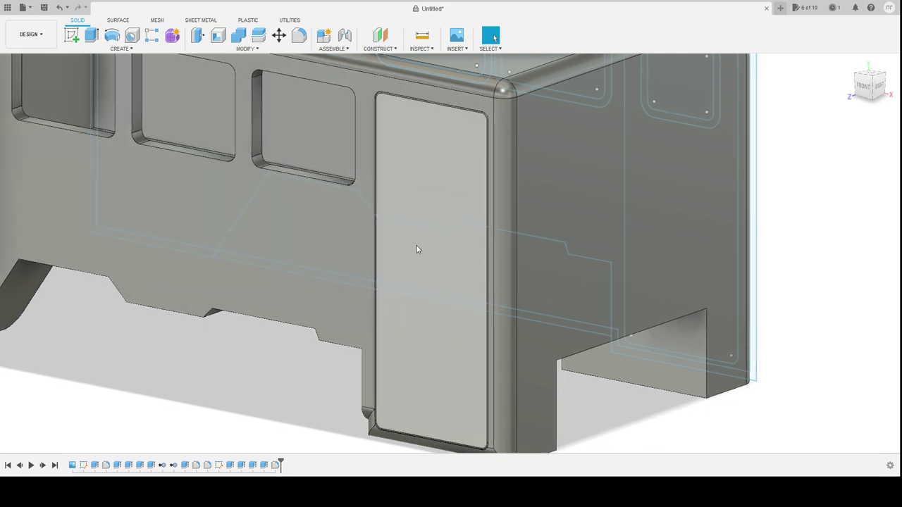
middle_click_drag(416, 245, 449, 246, "shift")
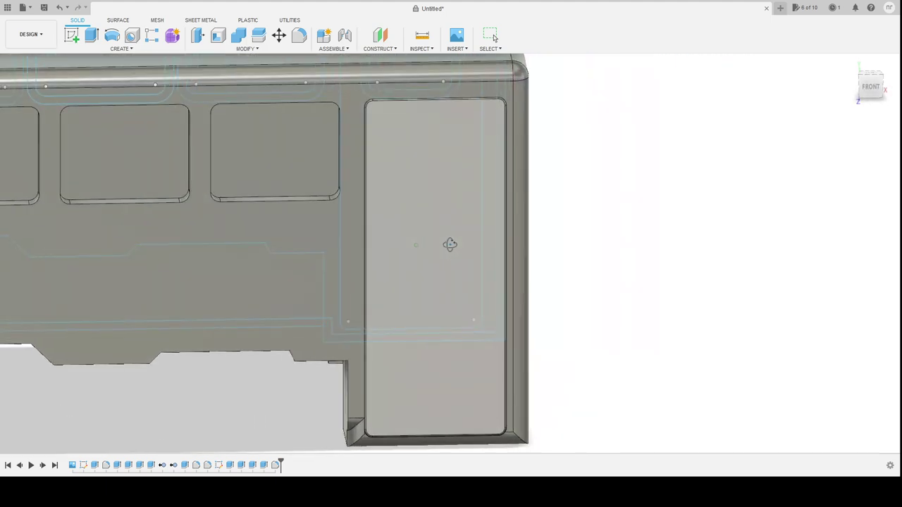
scroll(387, 250, "up", 5)
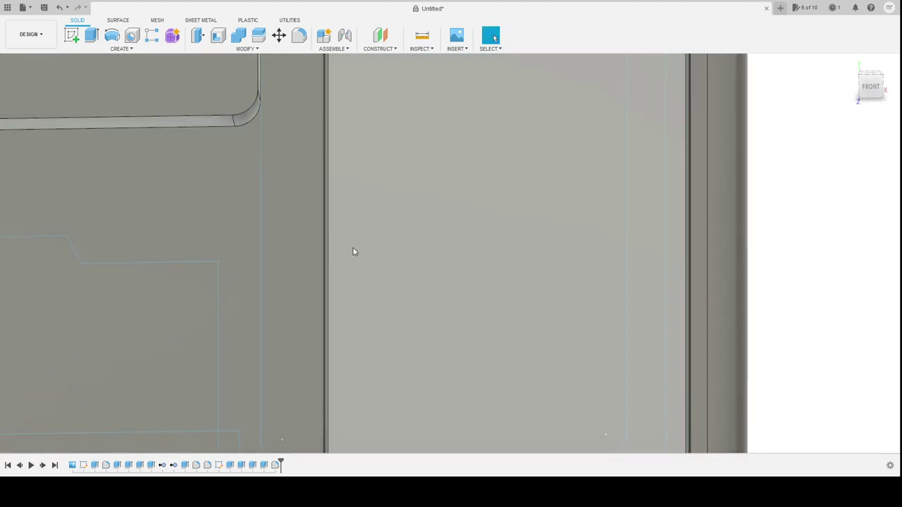
middle_click_drag(354, 252, 293, 250, "shift")
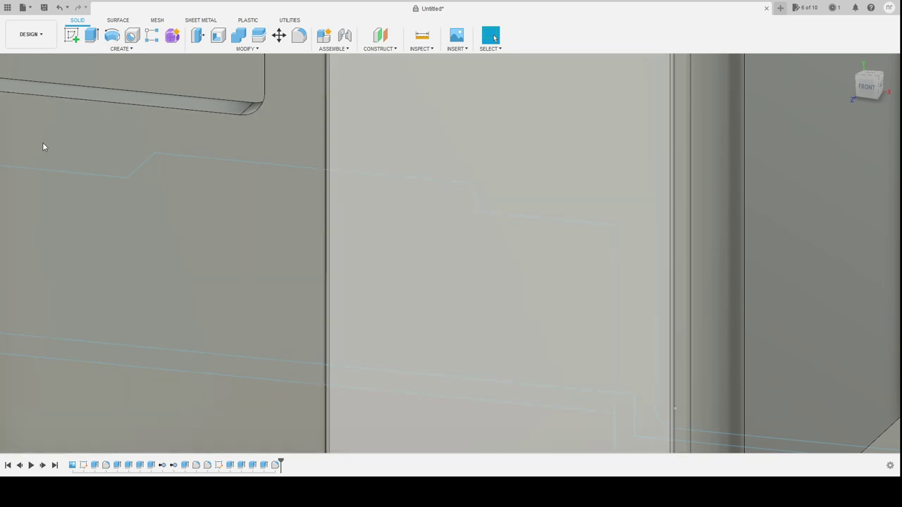
middle_click_drag(42, 142, 275, 318, "shift")
scroll(275, 319, "down", 3)
scroll(275, 315, "down", 2)
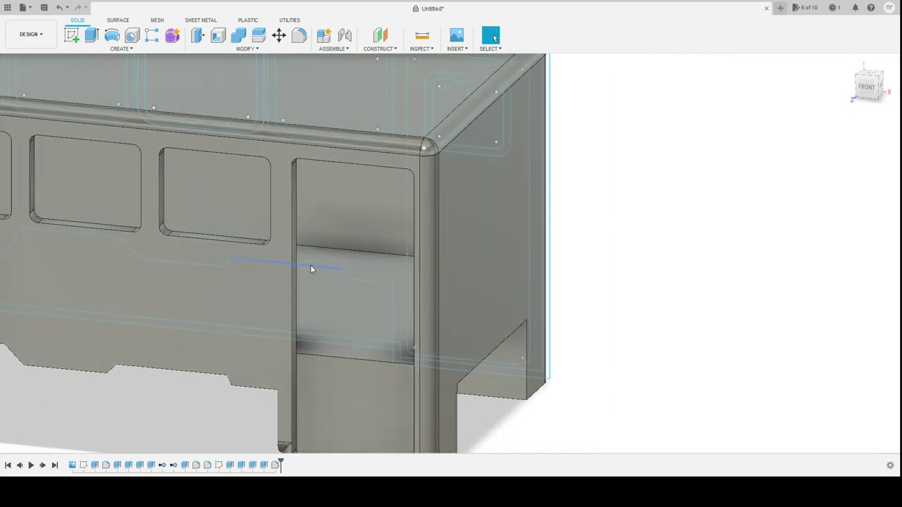
scroll(293, 274, "up", 3)
scroll(293, 276, "up", 1)
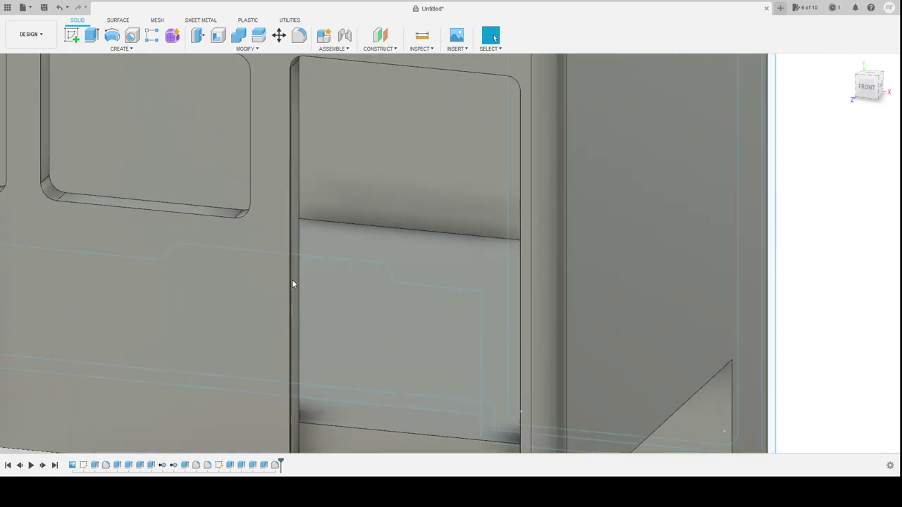
left_click(294, 282)
mouse_move(346, 255)
middle_mouse_down("shift")
mouse_move(349, 203)
mouse_move(346, 212)
middle_mouse_up("shift")
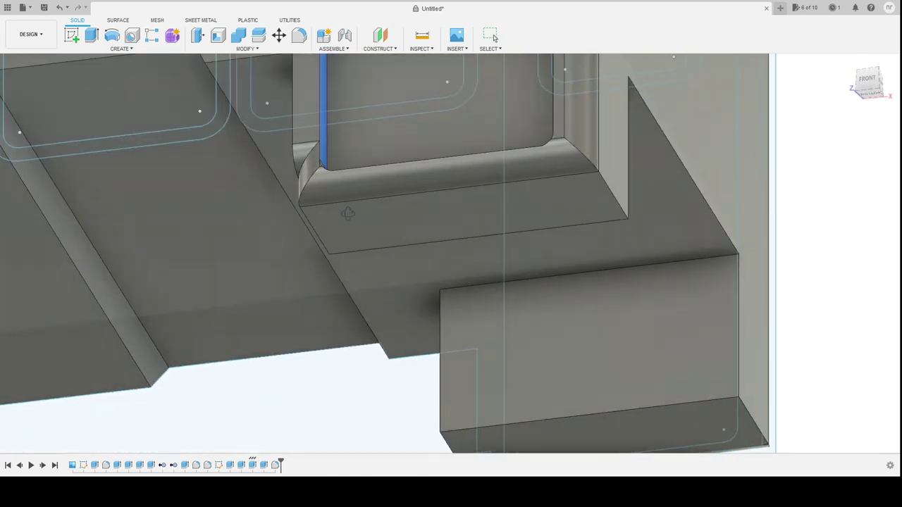
Select the top, side and remaining inner edges of the door opening
scroll(322, 375, "down", 3)
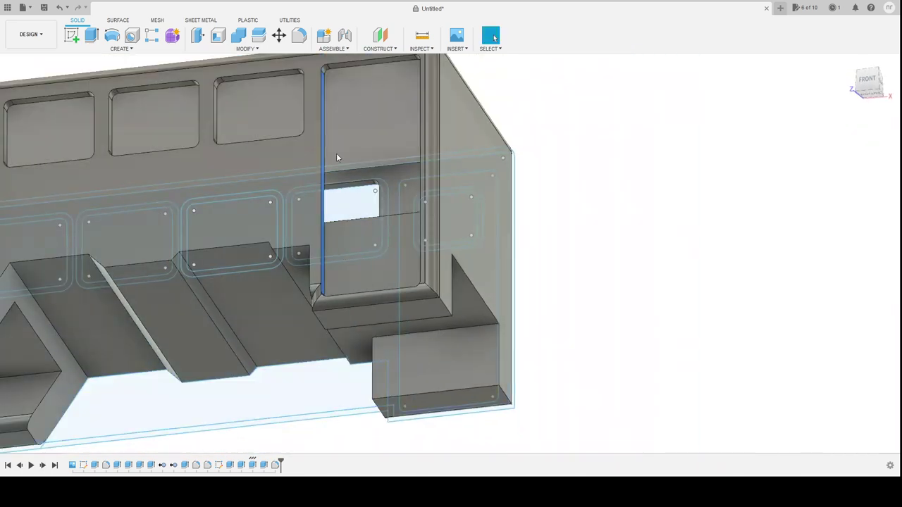
scroll(341, 144, "down", 3)
scroll(324, 105, "up", 5)
scroll(298, 206, "up", 3)
scroll(298, 204, "up", 1)
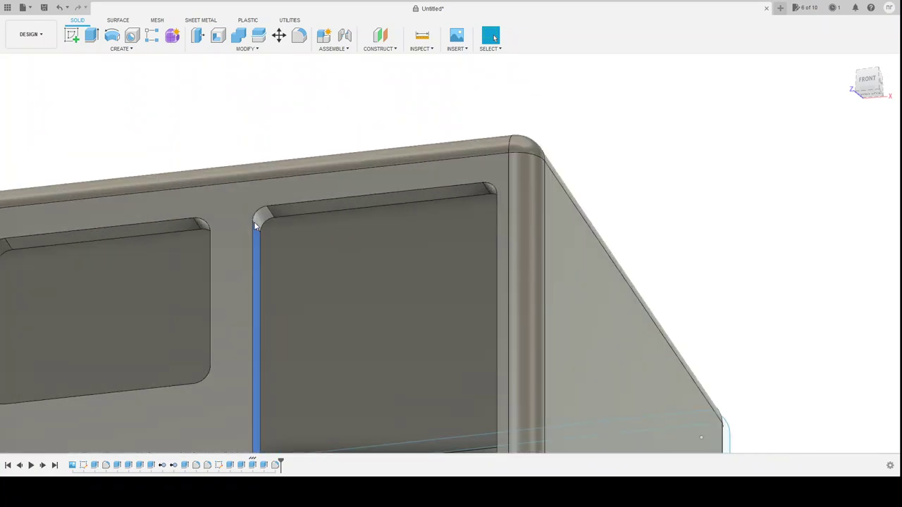
left_click(287, 209)
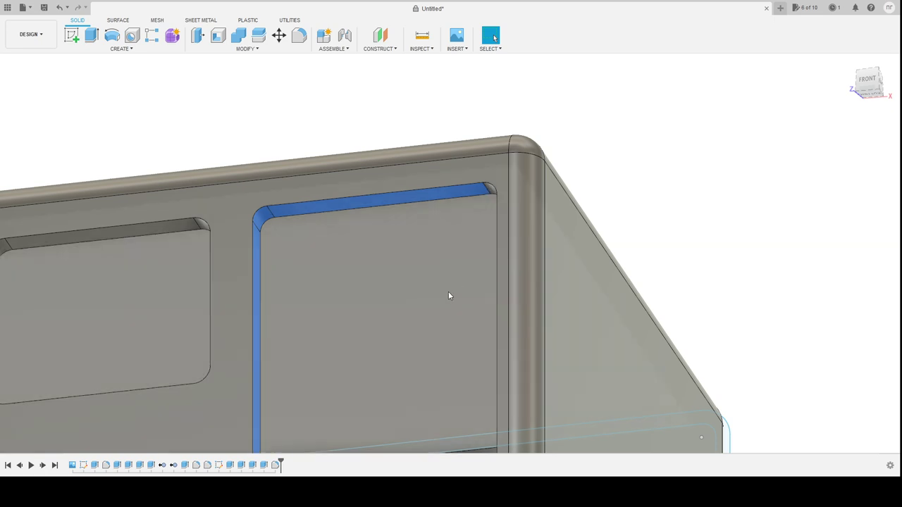
middle_click_drag(448, 290, 484, 288, "shift")
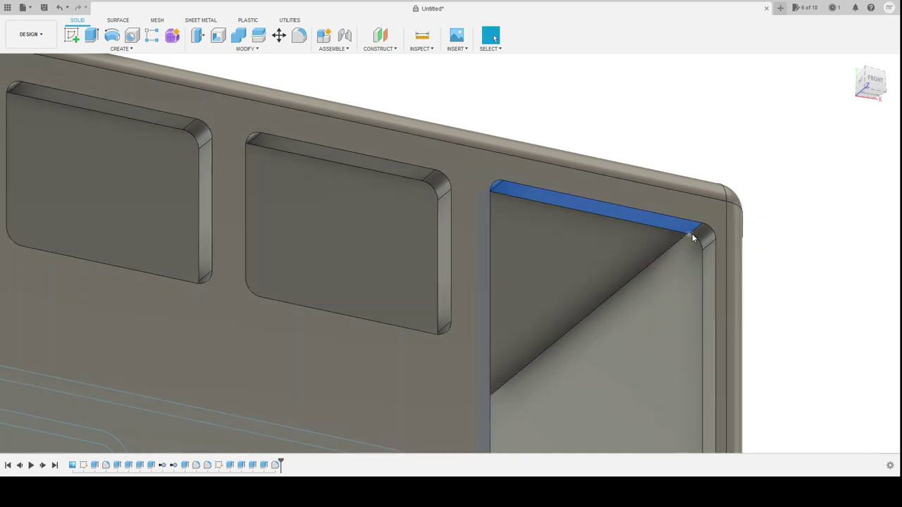
left_click(704, 236)
left_click(709, 260)
scroll(585, 344, "down", 2)
scroll(444, 334, "down", 3)
scroll(444, 335, "down", 3)
middle_click_drag(598, 349, 547, 402, "shift")
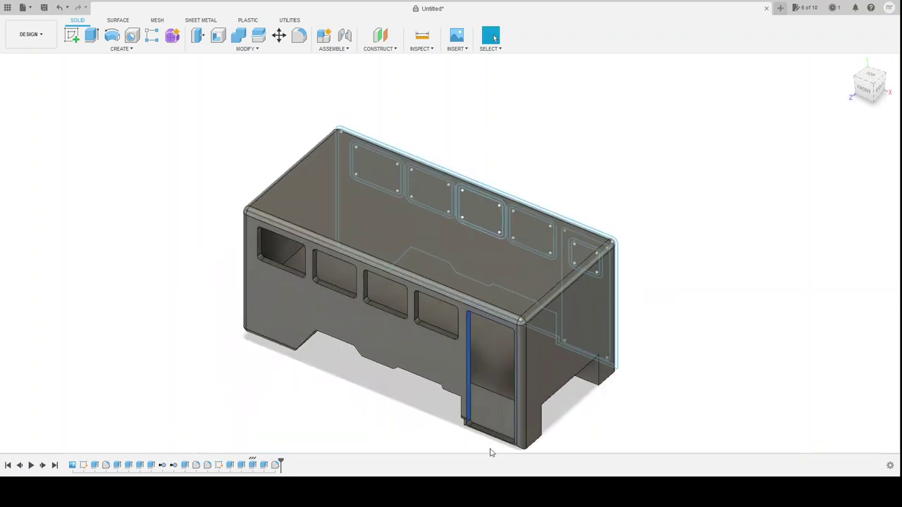
scroll(461, 457, "up", 1)
scroll(483, 441, "up", 3)
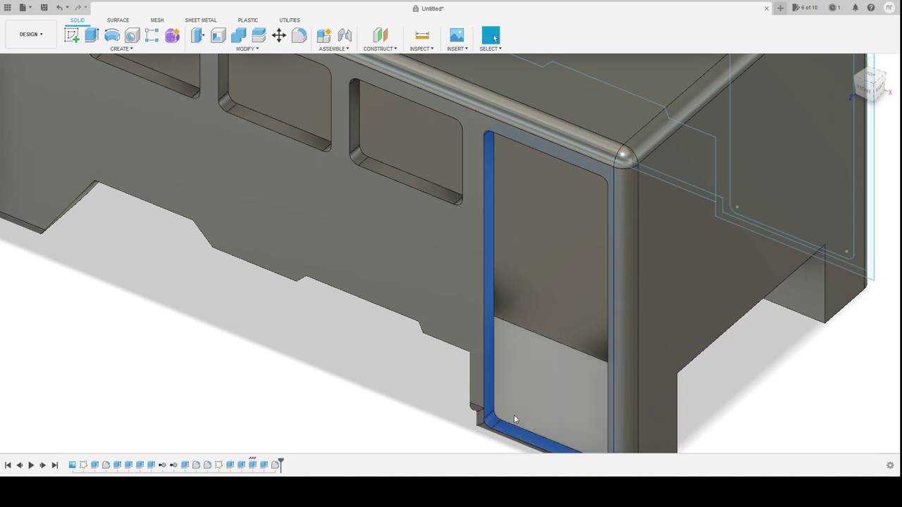
middle_click_drag(423, 406, 500, 403, "shift")
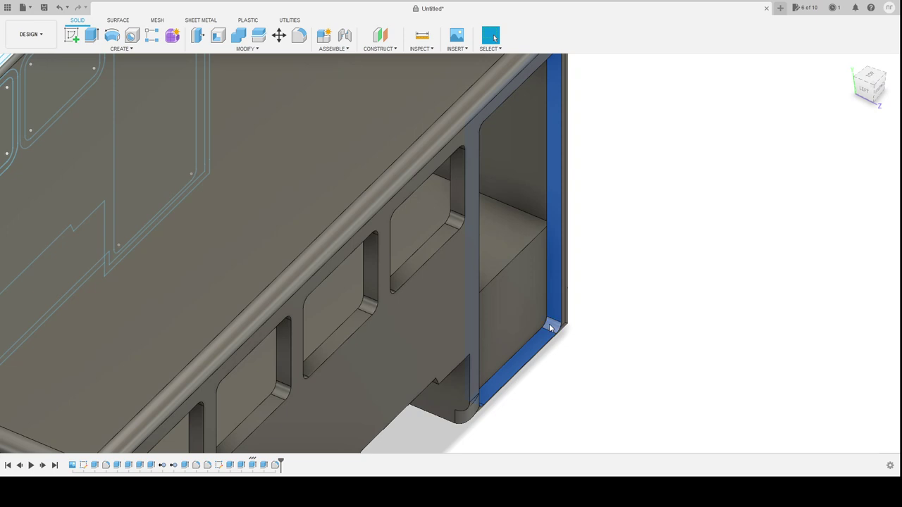
Fillet the selected opening edges to round the rear frame's rim
left_click(300, 37)
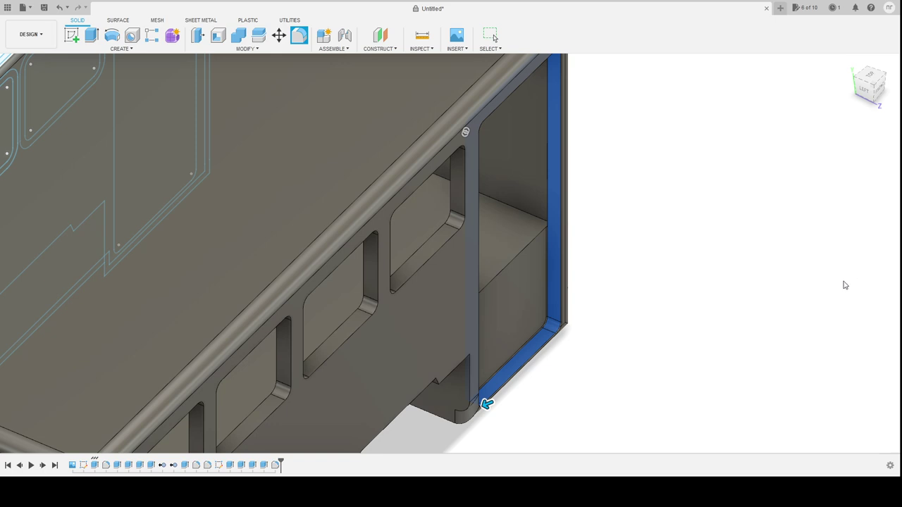
key("Return")
scroll(469, 326, "up", 3)
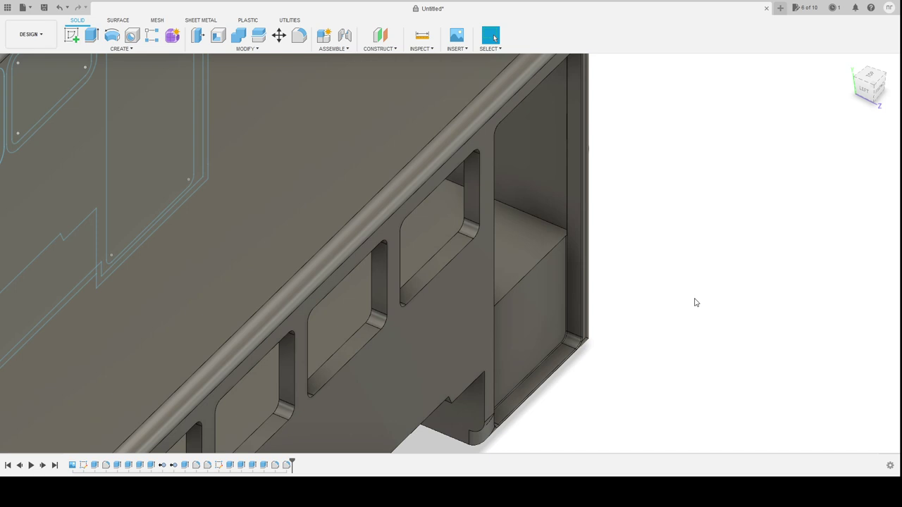
Select the small window profile on the door
middle_click_drag(697, 303, 621, 281, "shift")
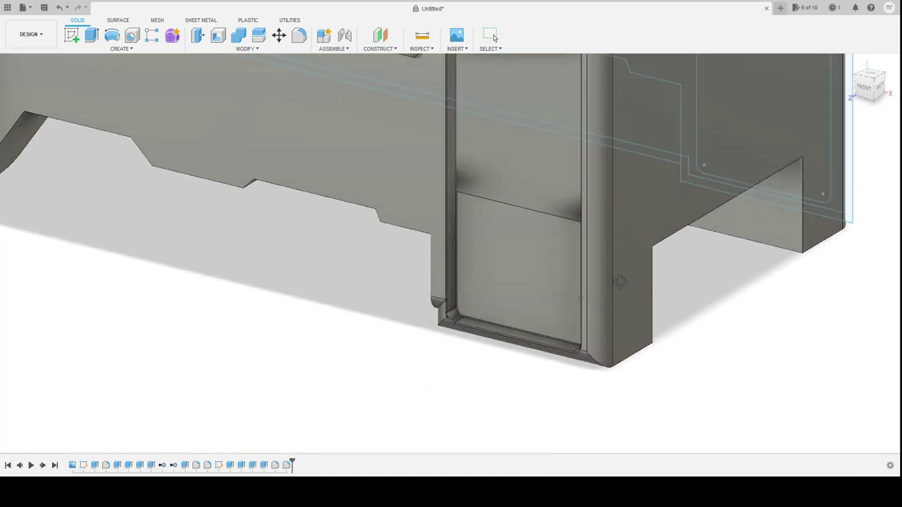
scroll(620, 279, "down", 1)
scroll(534, 379, "down", 3)
scroll(535, 279, "down", 3)
scroll(568, 198, "up", 6)
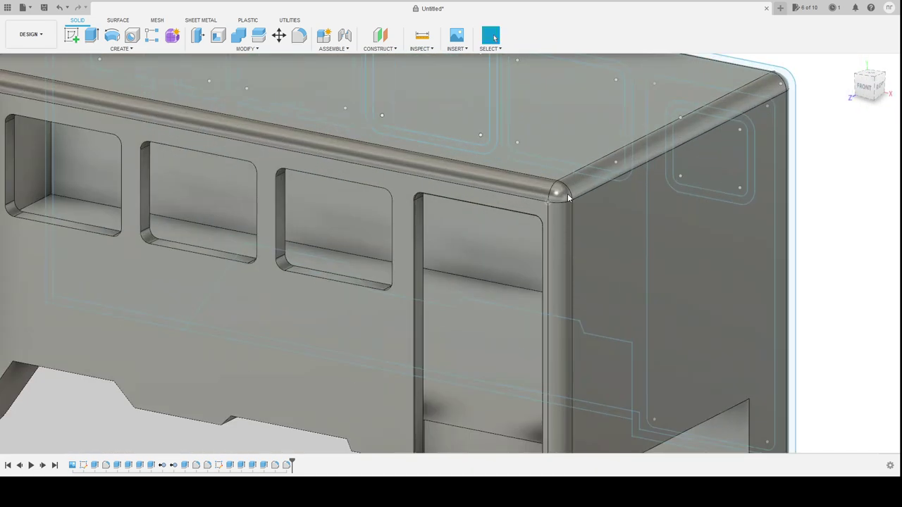
scroll(524, 331, "down", 1)
scroll(524, 331, "down", 3)
scroll(524, 331, "down", 1)
scroll(523, 331, "down", 1)
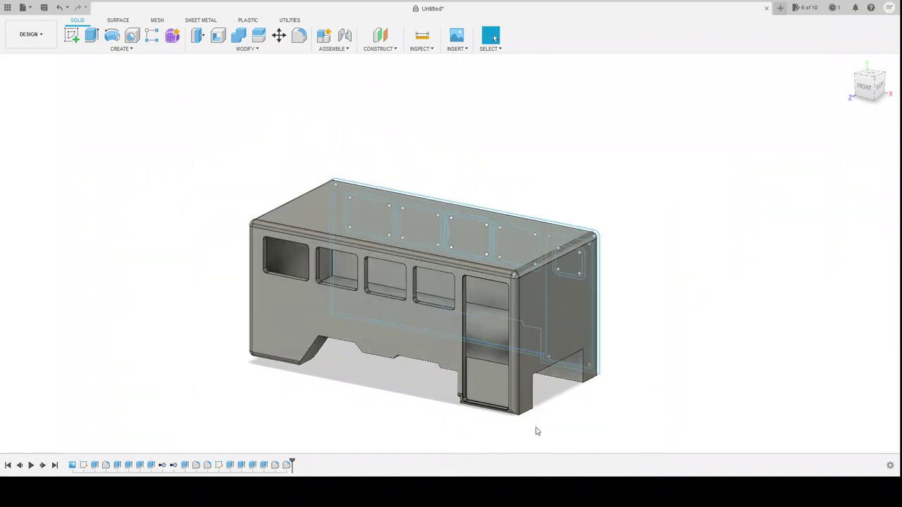
scroll(536, 431, "up", 3)
scroll(536, 431, "up", 1)
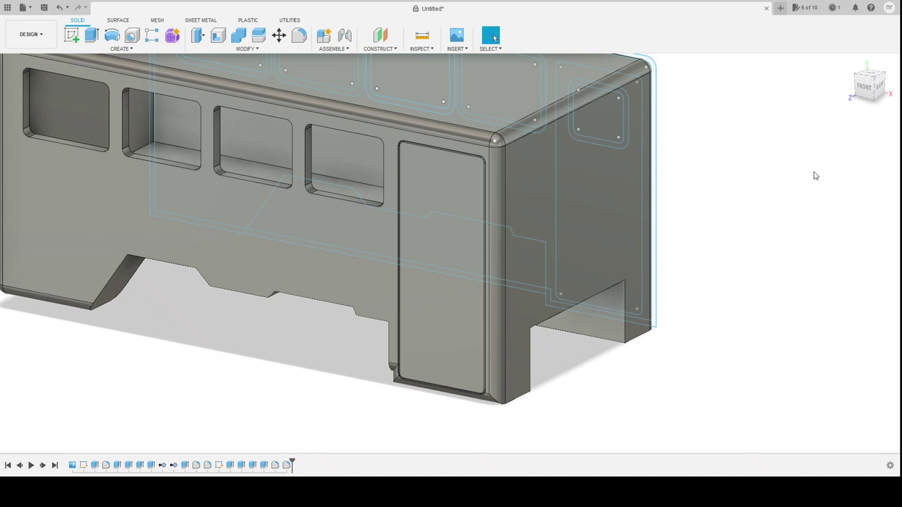
mouse_move(795, 145)
middle_mouse_down("shift")
mouse_move(741, 146)
mouse_move(708, 116)
middle_mouse_up("shift")
left_click(710, 106)
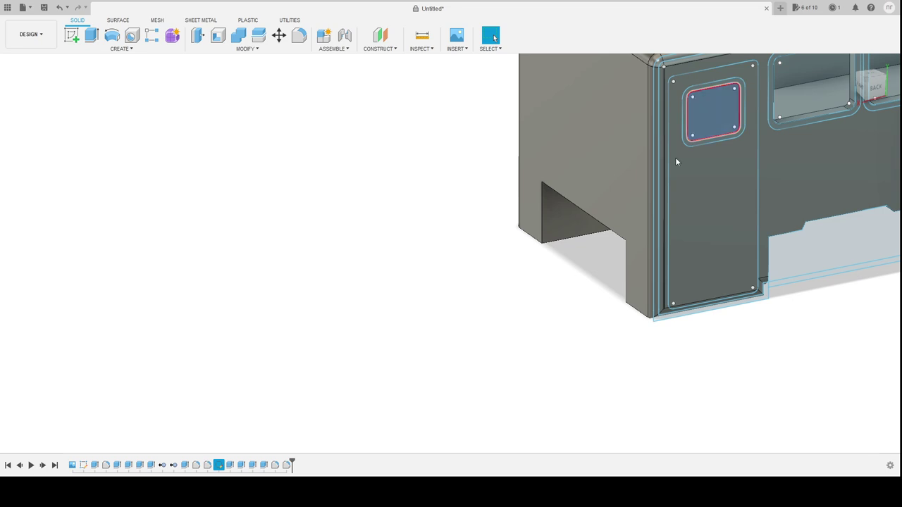
Extrude the door window profile as a cut just through the door
mouse_move(346, 371)
middle_mouse_down("shift")
mouse_move(392, 386)
mouse_move(435, 383)
middle_mouse_up("shift")
scroll(545, 342, "down", 4)
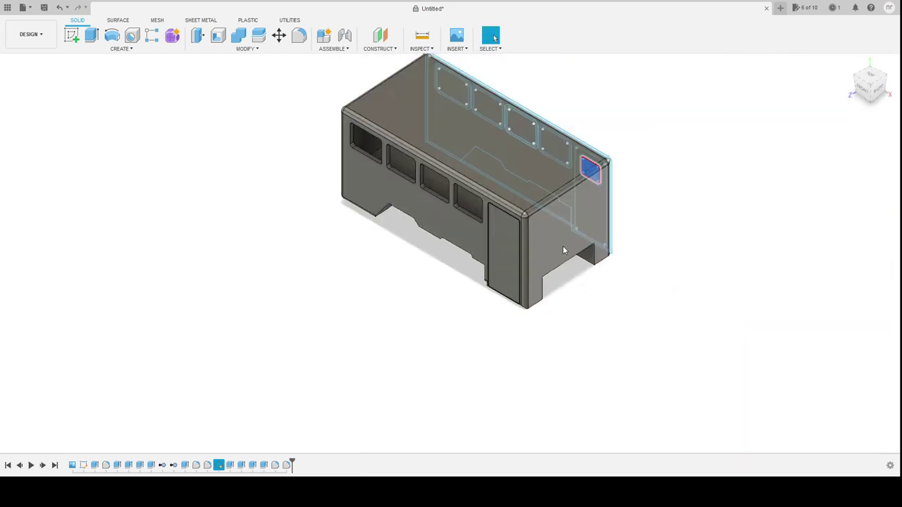
scroll(564, 251, "up", 2)
scroll(564, 250, "up", 2)
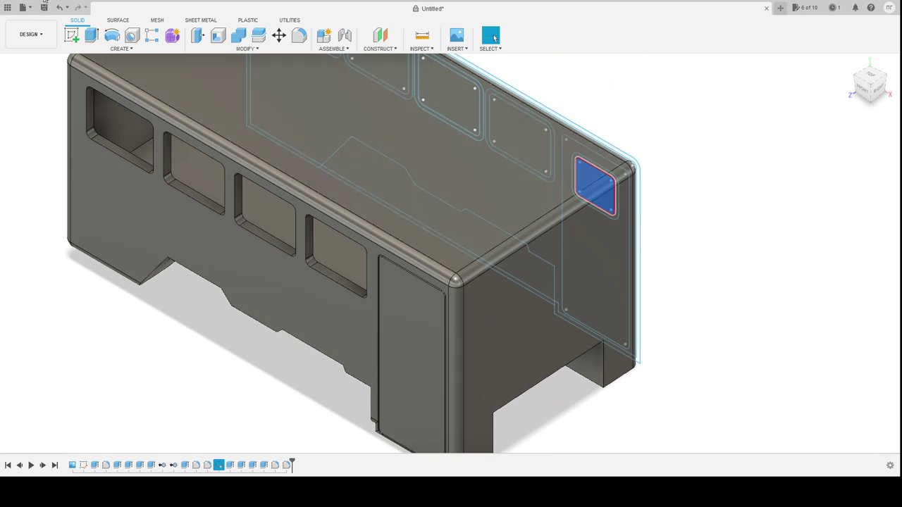
left_click(91, 36)
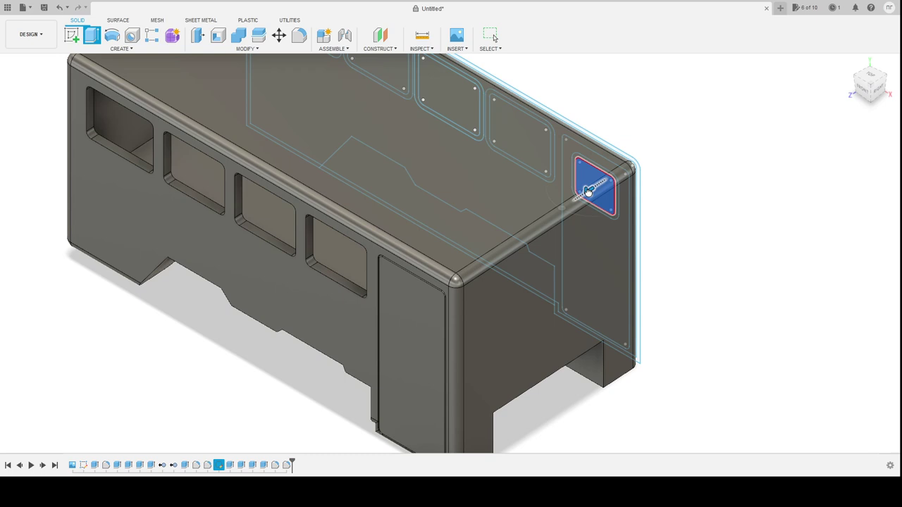
left_click_drag(588, 191, 307, 391)
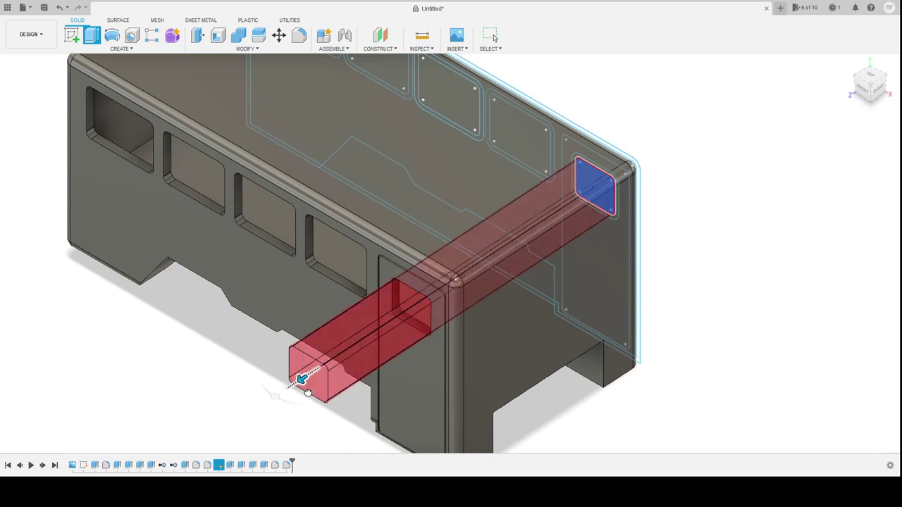
mouse_move(870, 85)
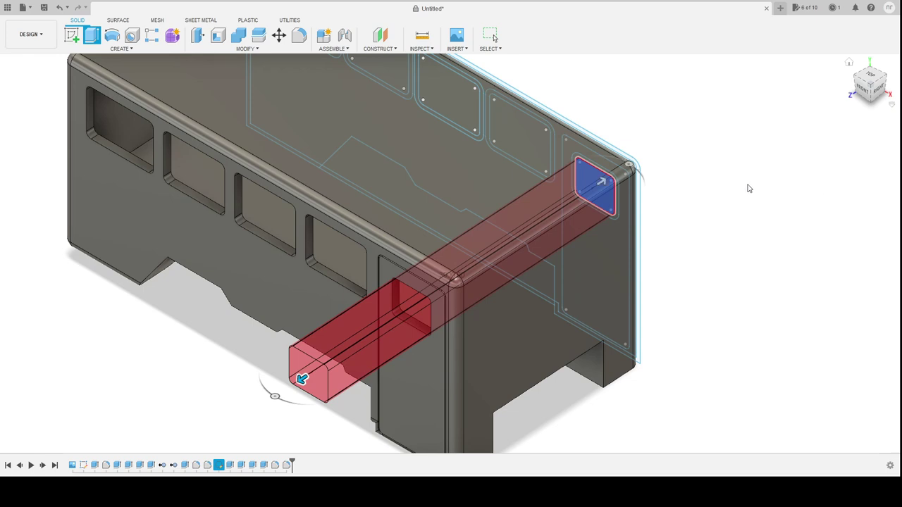
mouse_move(302, 379)
left_mouse_down()
mouse_move(471, 257)
mouse_move(427, 293)
left_mouse_up()
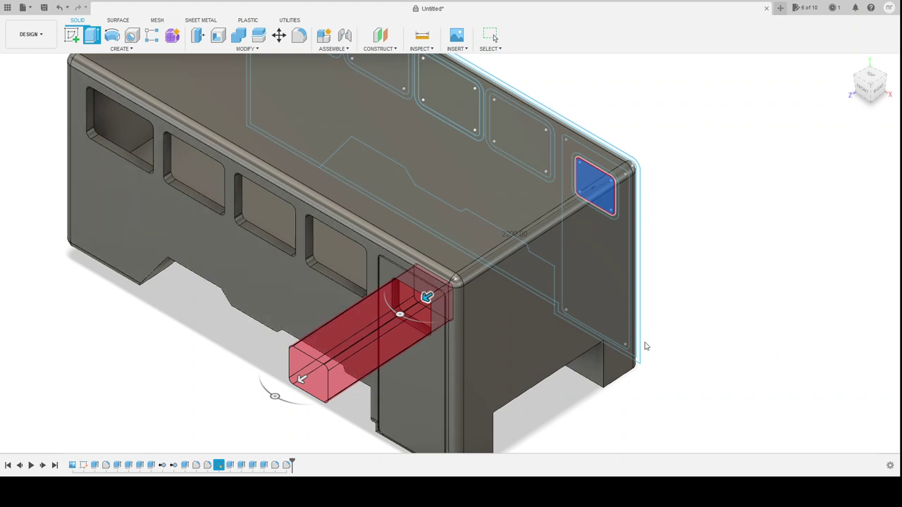
key("Return")
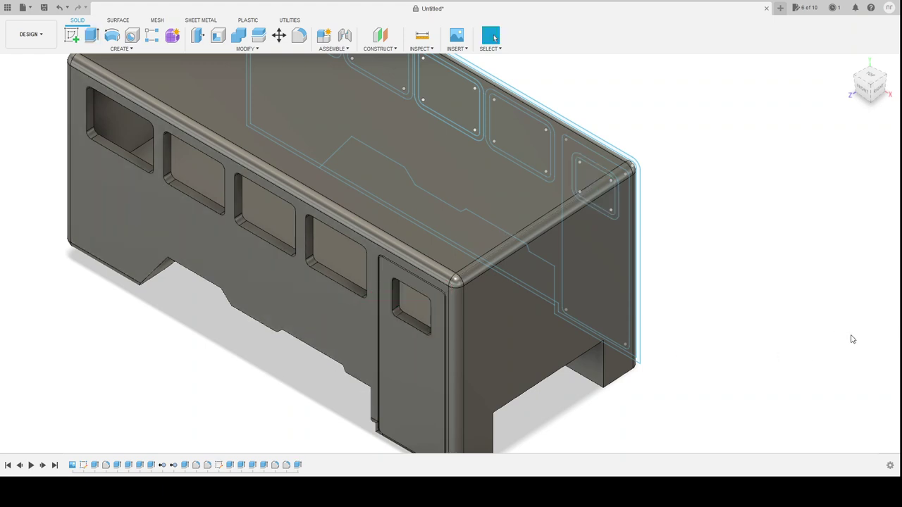
Start a new sketch on the vertical side origin plane
mouse_move(703, 284)
middle_mouse_down("shift")
mouse_move(624, 250)
mouse_move(713, 262)
middle_mouse_up("shift")
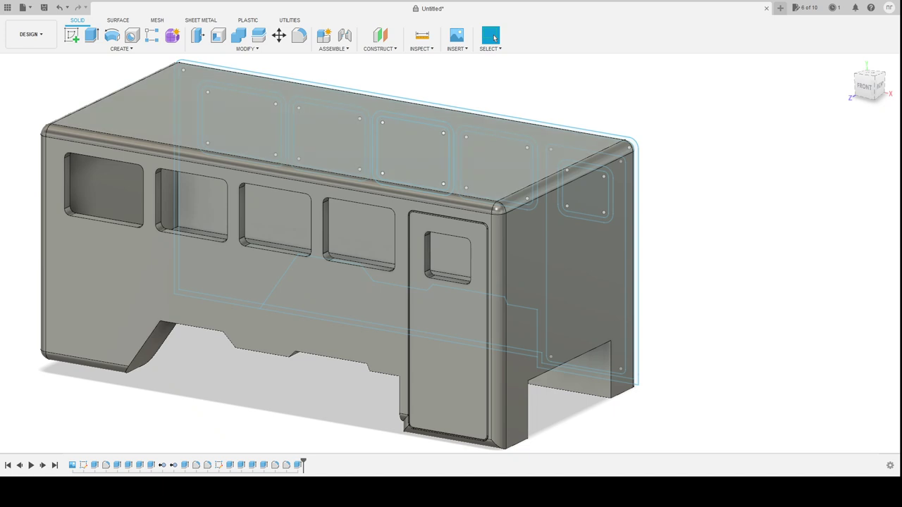
left_click(71, 37)
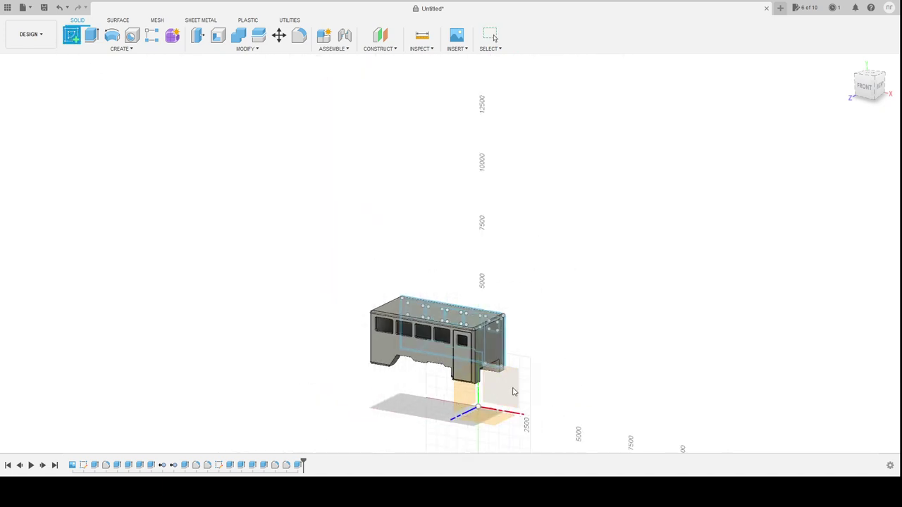
left_click(514, 393)
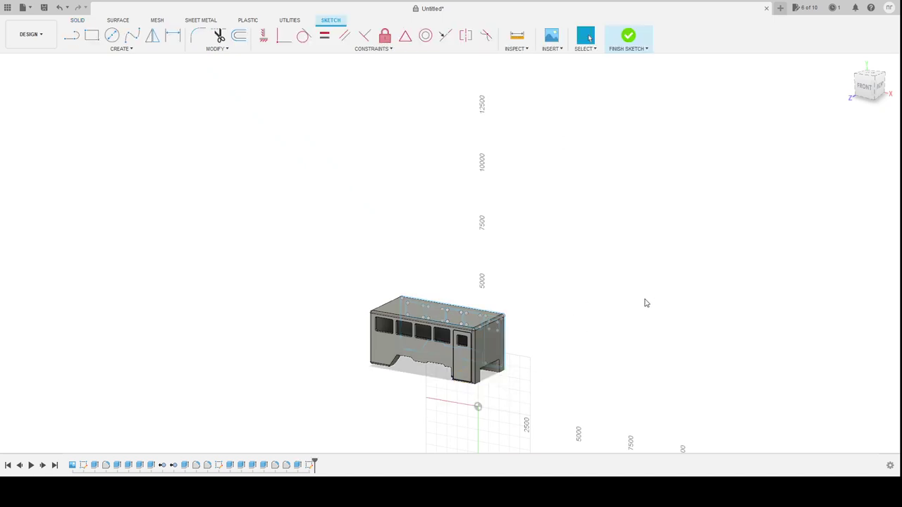
Zoom to the body's back side and select the side face with the window cutouts
middle_click_drag(628, 338, 532, 342, "shift")
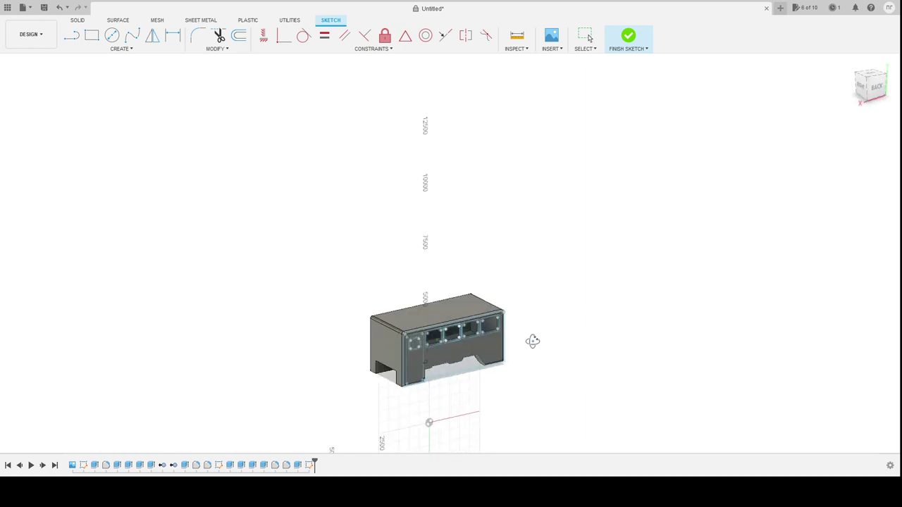
scroll(427, 350, "up", 2)
scroll(432, 347, "up", 3)
scroll(431, 346, "up", 5)
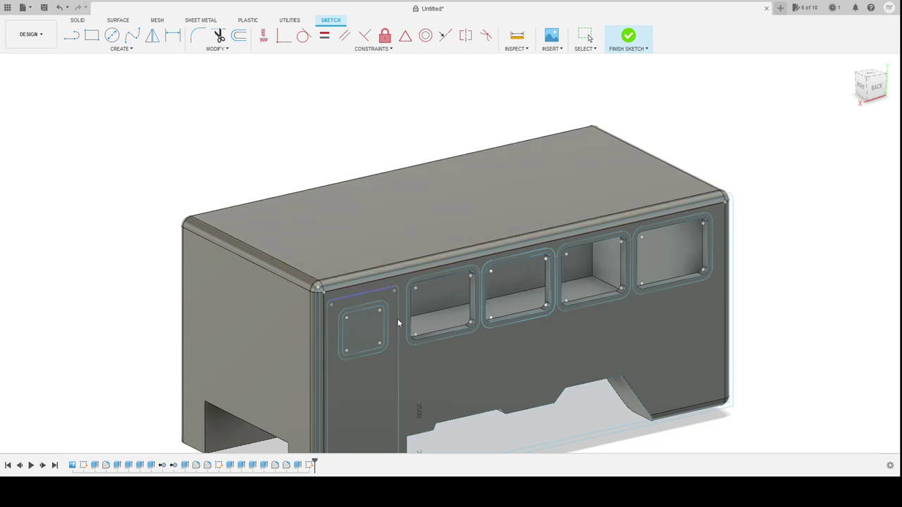
scroll(430, 276, "up", 2)
scroll(426, 279, "up", 2)
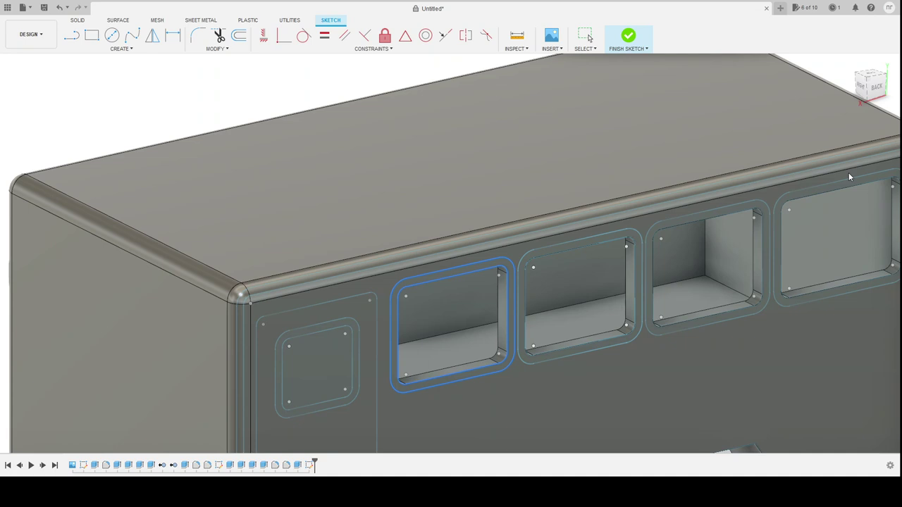
left_click(849, 173)
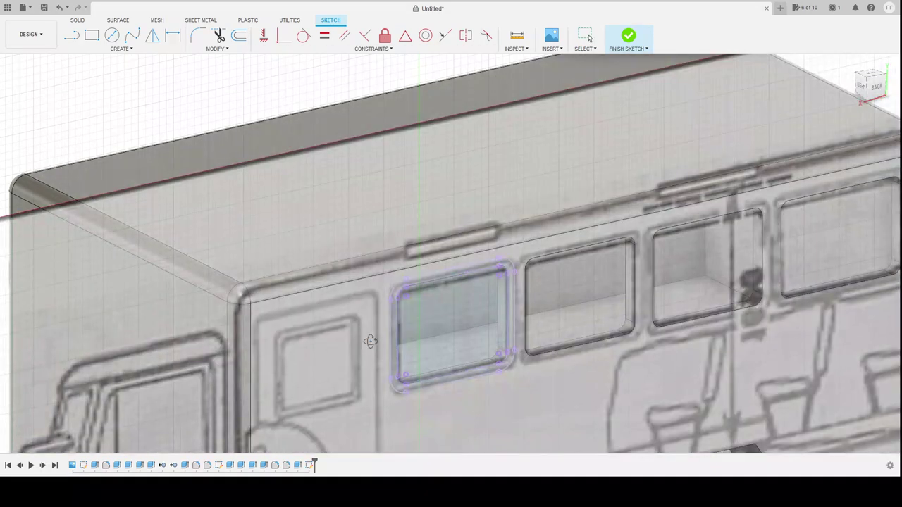
mouse_move(741, 110)
middle_mouse_down("shift")
mouse_move(440, 351)
mouse_move(594, 332)
middle_mouse_up("shift")
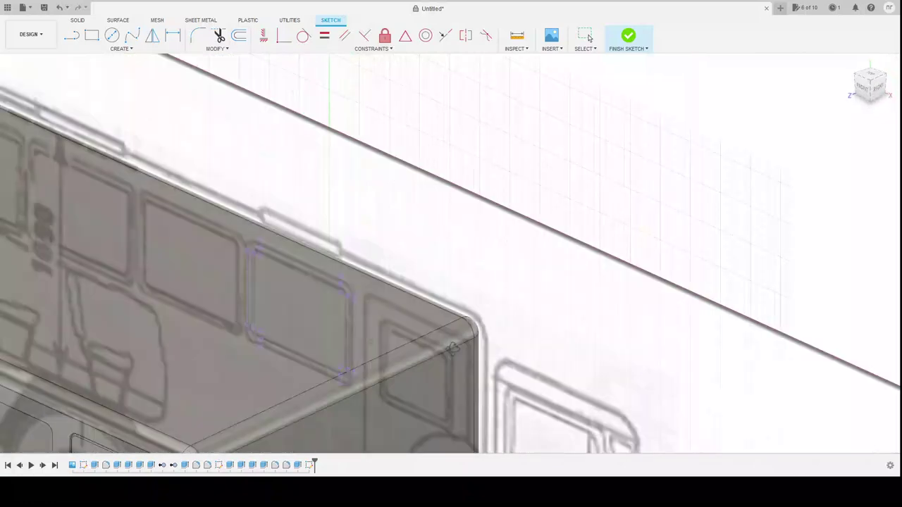
scroll(356, 367, "down", 3)
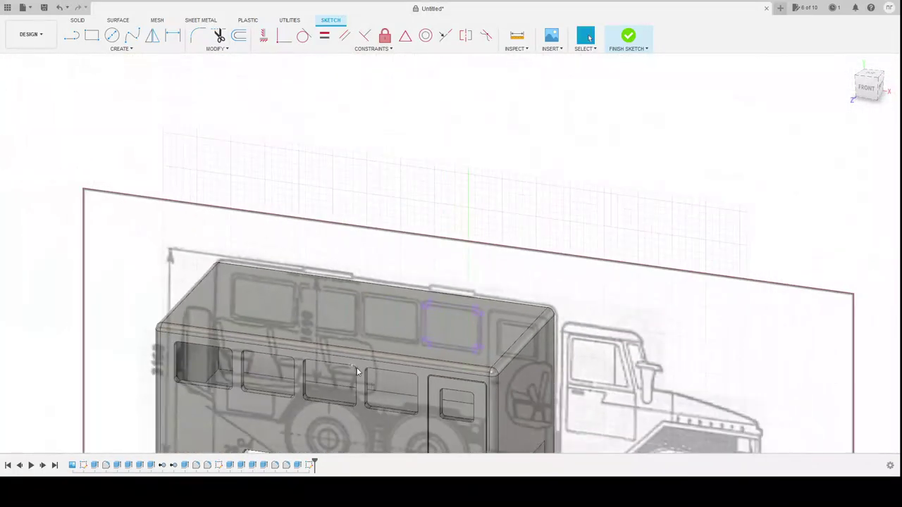
Switch to the Front view and window-select the first rounded window outline
scroll(426, 385, "up", 4)
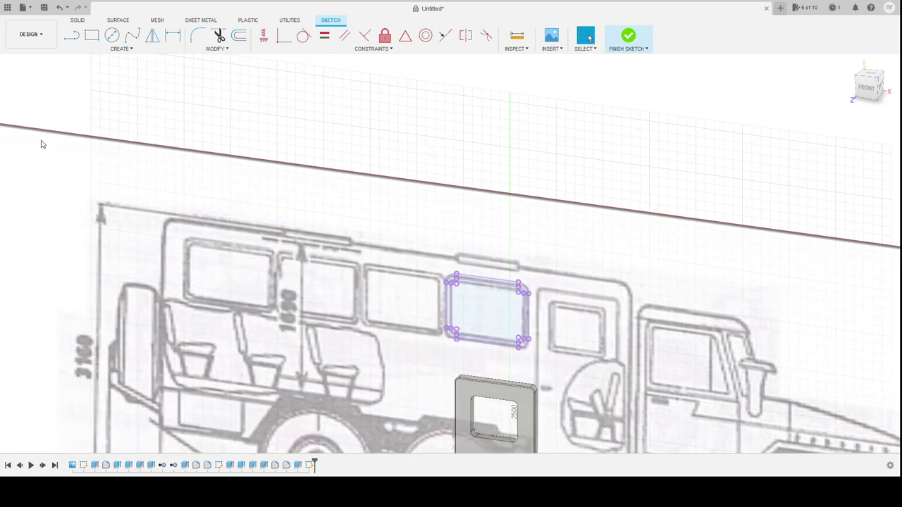
left_click(868, 90)
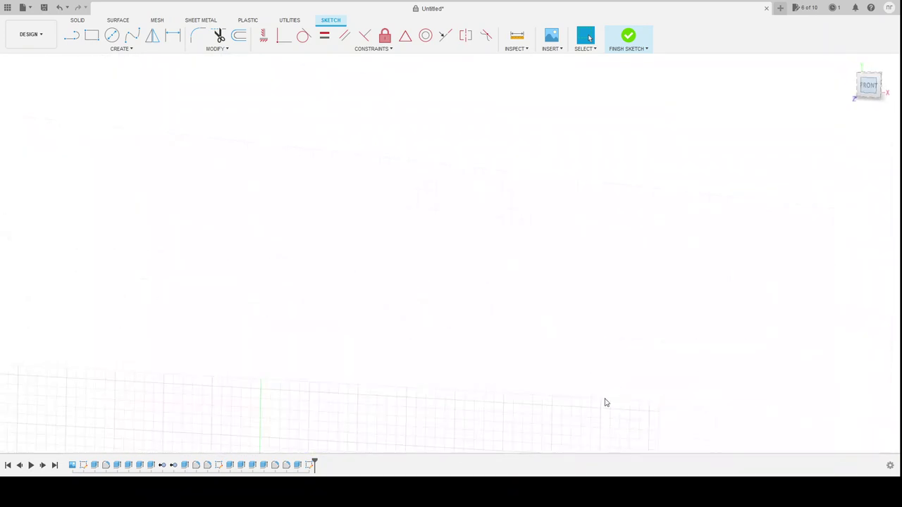
scroll(252, 377, "up", 5)
scroll(211, 338, "up", 4)
scroll(141, 282, "up", 1)
scroll(131, 268, "up", 3)
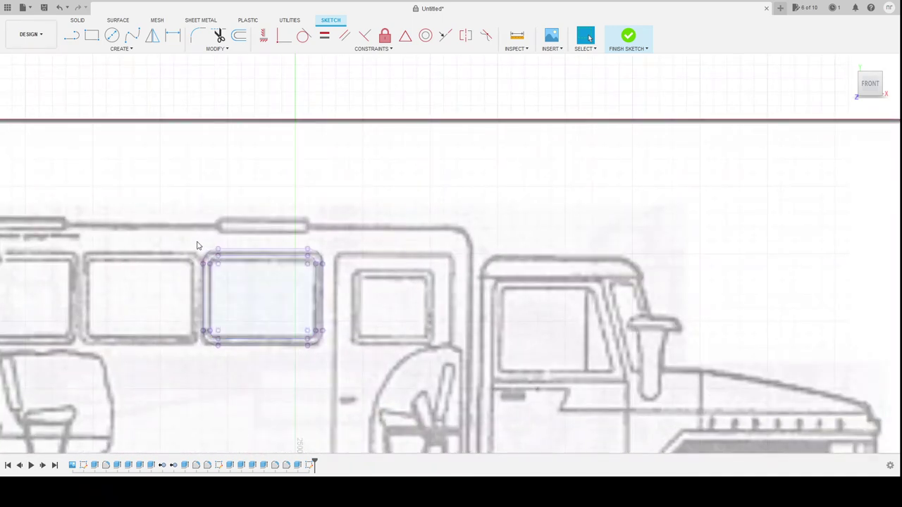
left_click_drag(197, 245, 334, 361)
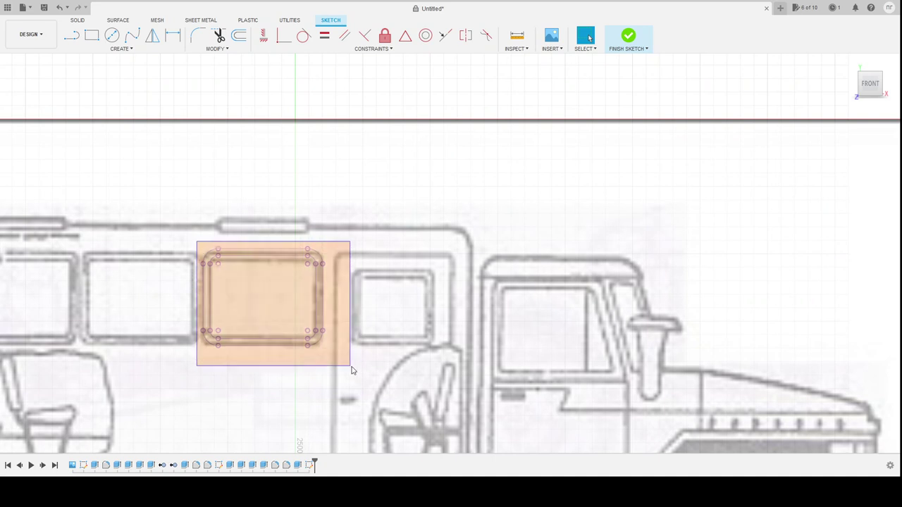
left_click_drag(334, 361, 332, 358)
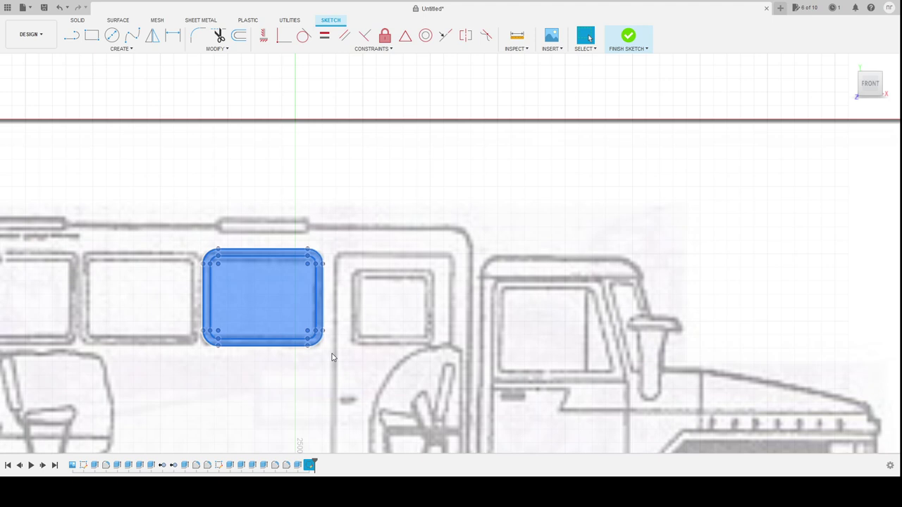
Copy the window outline 600 to the right over the next window
key("m")
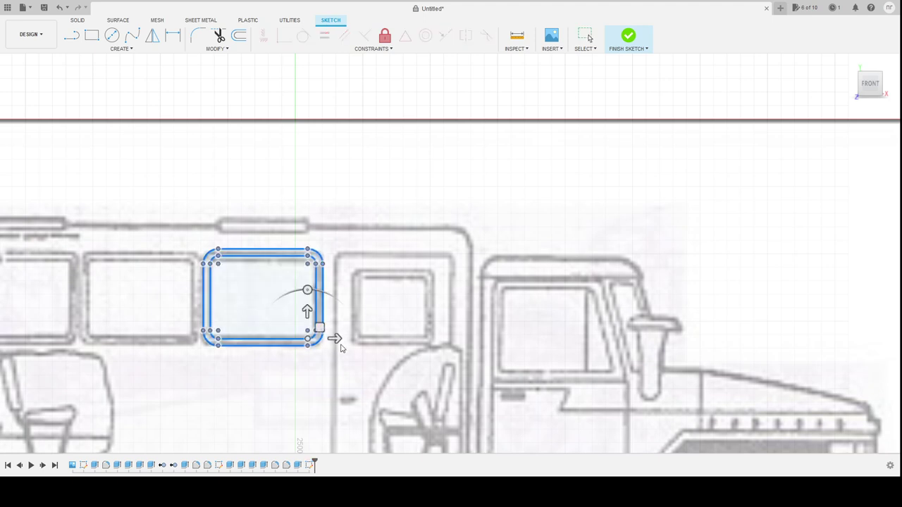
left_click_drag(334, 339, 469, 339)
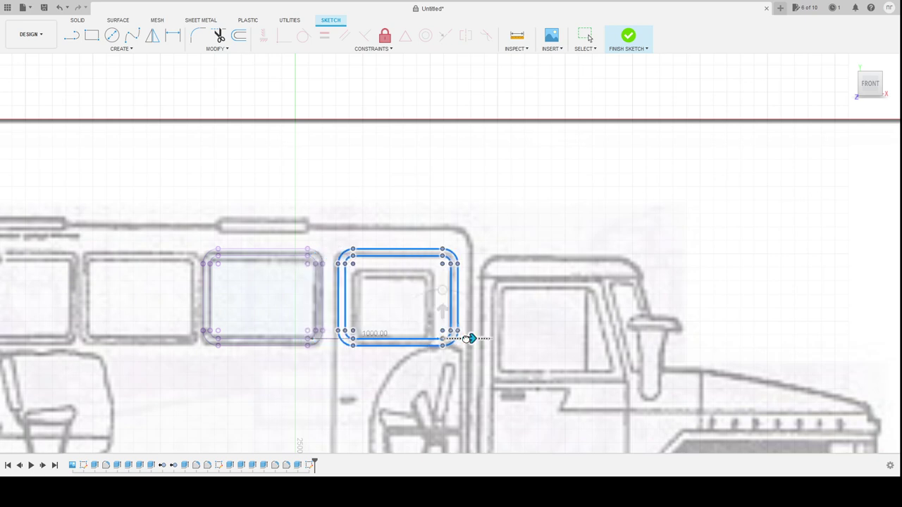
left_click(173, 35)
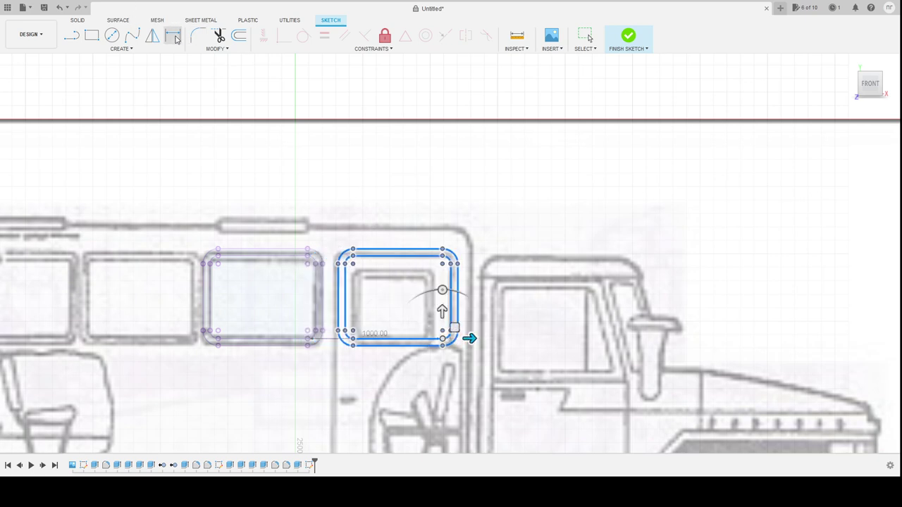
left_click(337, 282)
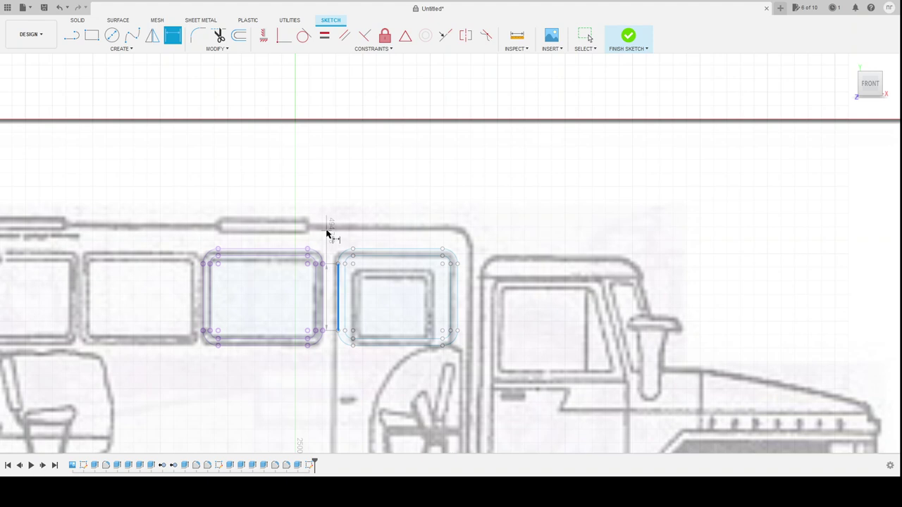
Dimension the gap between the two window outlines' facing edges to 24
scroll(328, 240, "up", 2)
scroll(331, 247, "up", 2)
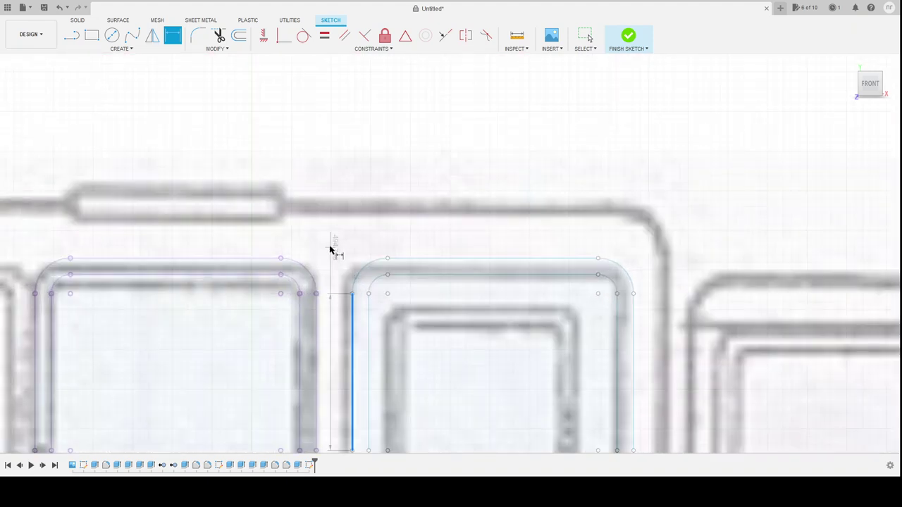
left_click(319, 308)
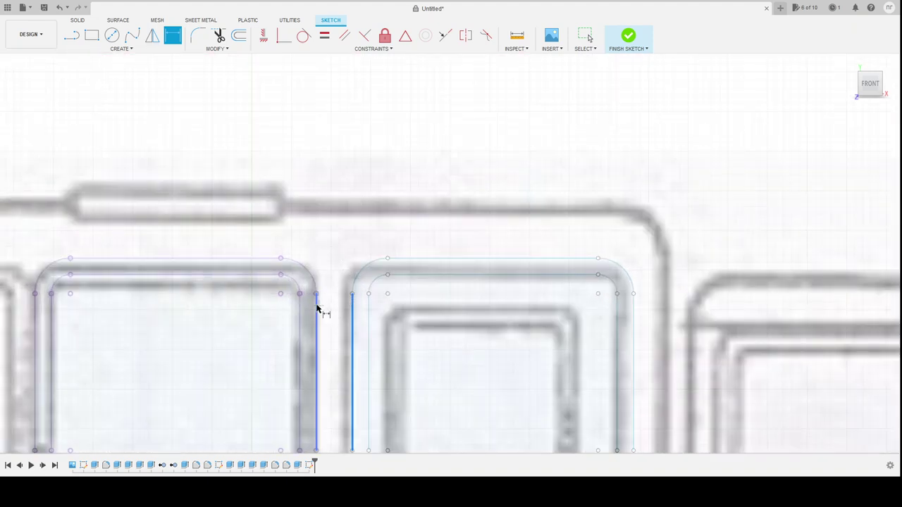
left_click(317, 309)
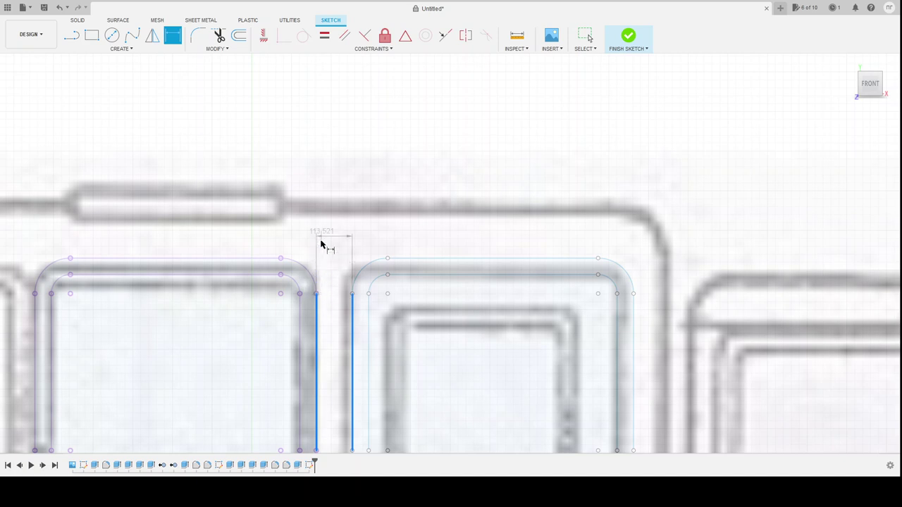
left_click(324, 219)
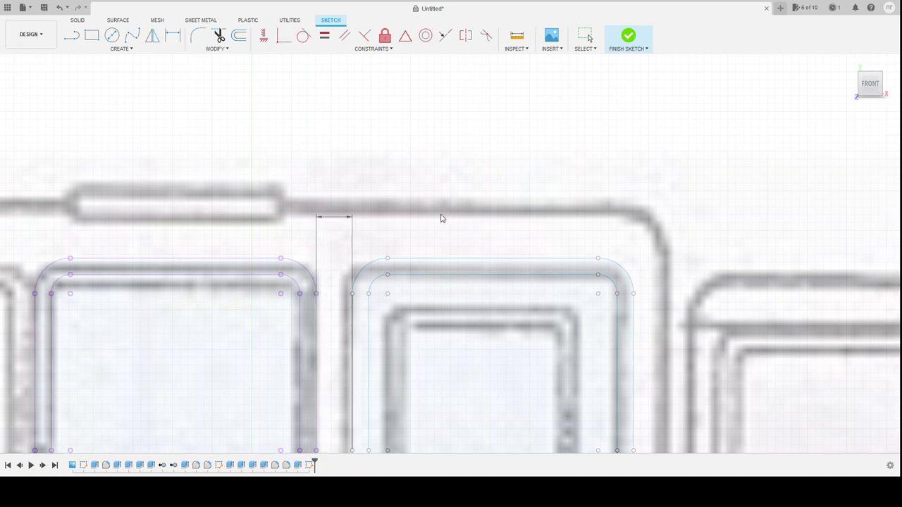
type("24")
key("Return")
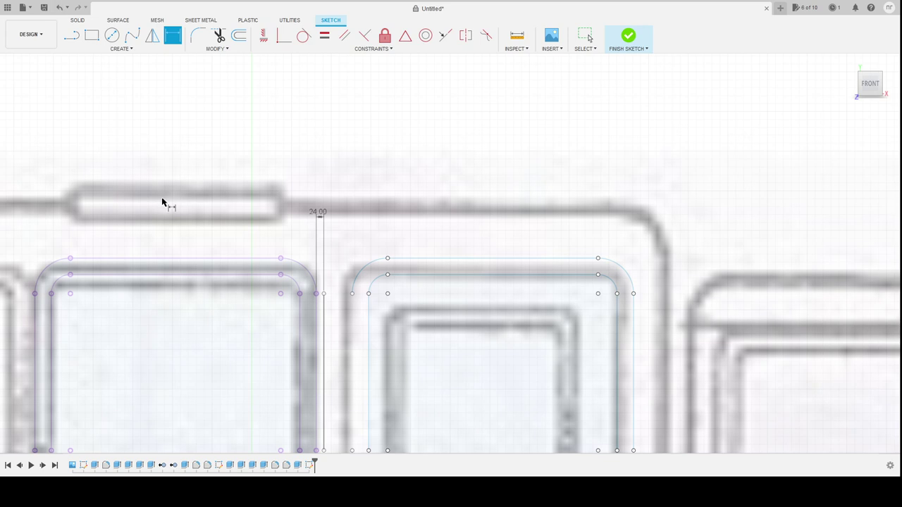
scroll(256, 197, "down", 3)
scroll(298, 394, "up", 2)
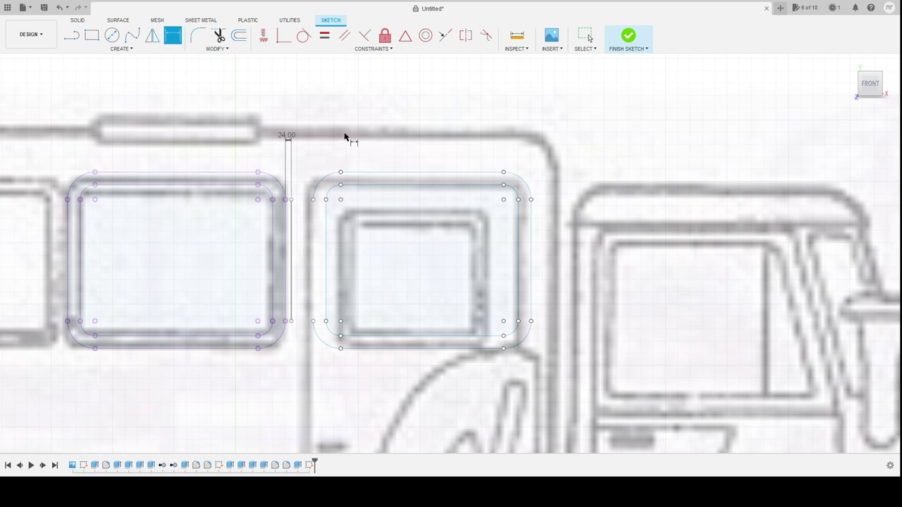
key("Escape")
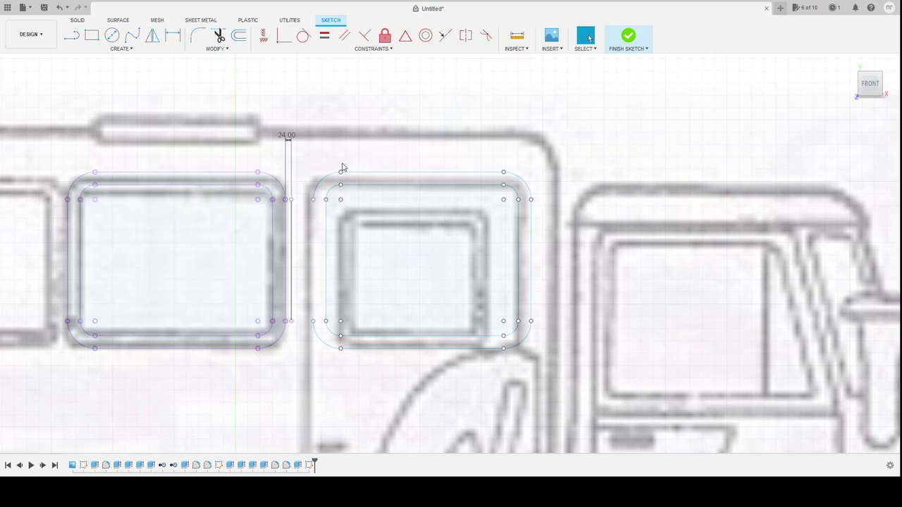
Offset the second window outline, make its corner coincident with the first window's edge, and finish the sketch
left_click_drag(309, 151, 548, 366)
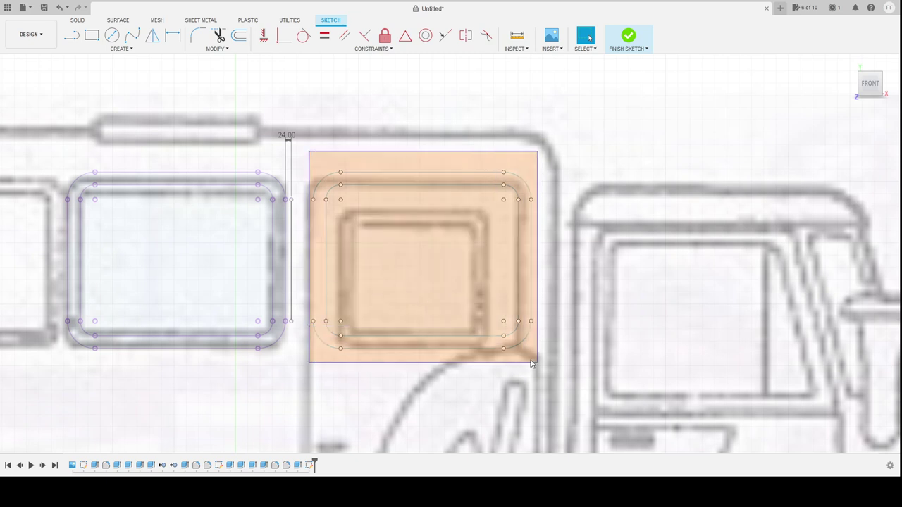
key("o")
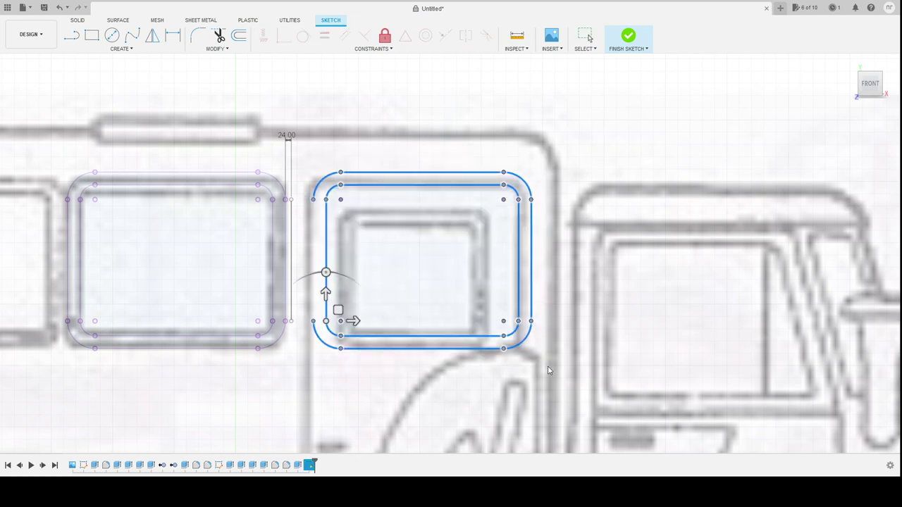
key("Return")
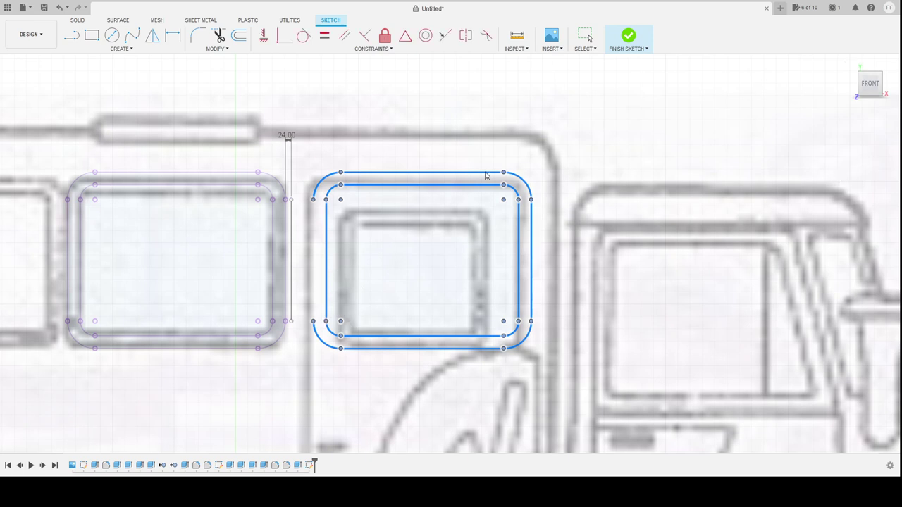
left_click(314, 201)
left_click(291, 201)
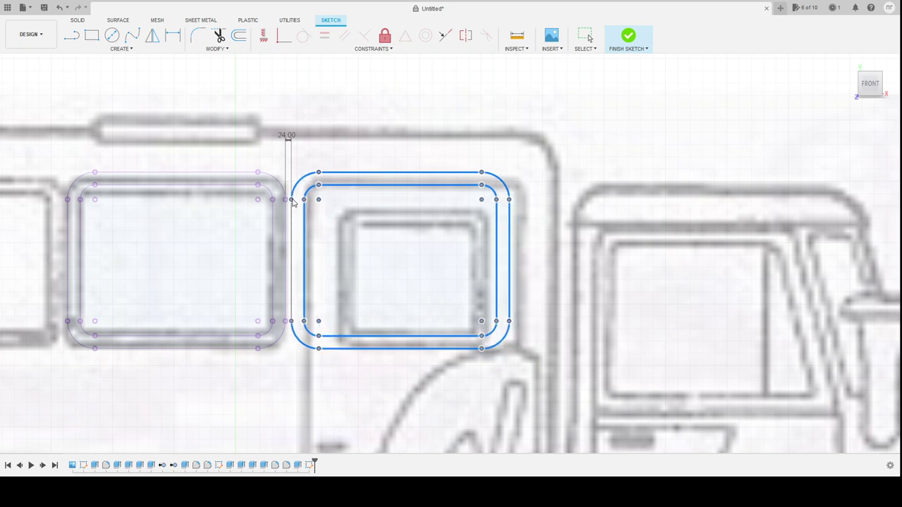
left_click(851, 222)
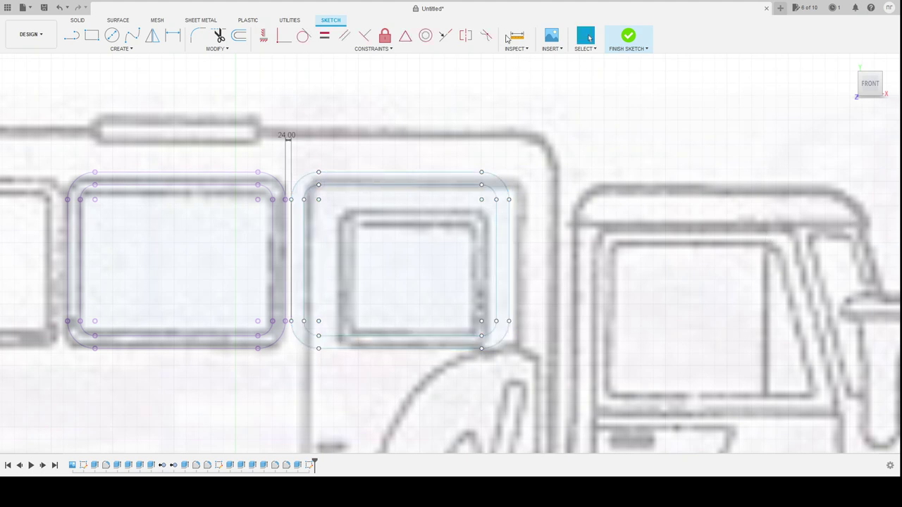
left_click(629, 39)
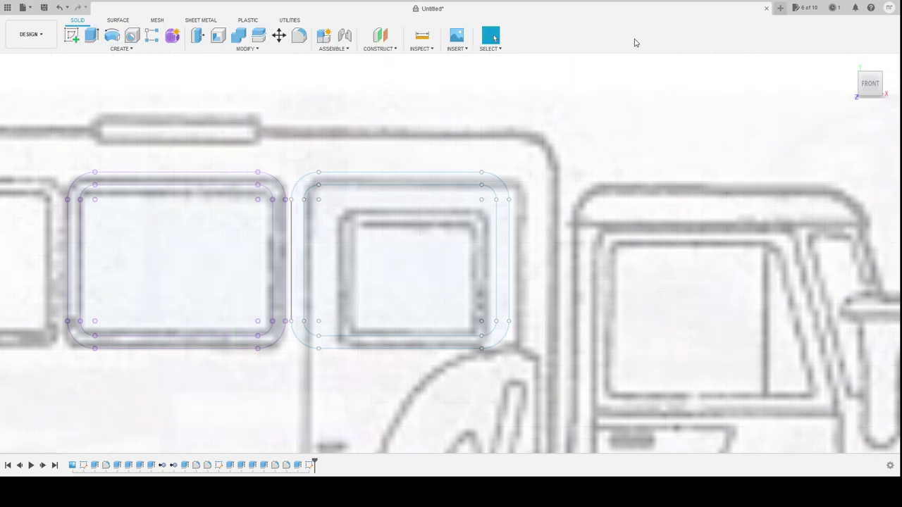
Extrude the new window profile inward as a cut through the side wall
scroll(301, 381, "down", 2)
scroll(302, 381, "down", 3)
middle_click_drag(391, 324, 358, 338, "shift")
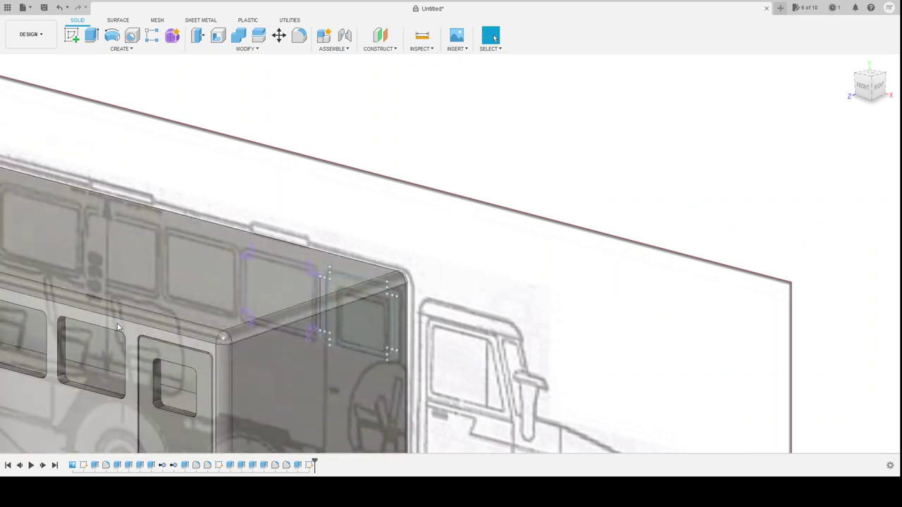
middle_click_drag(467, 341, 380, 336, "shift")
left_click(572, 313)
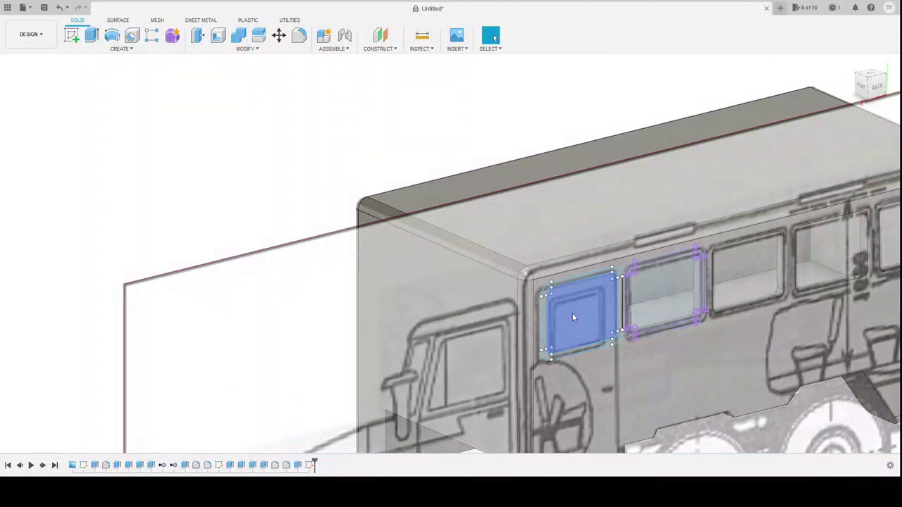
left_click(92, 35)
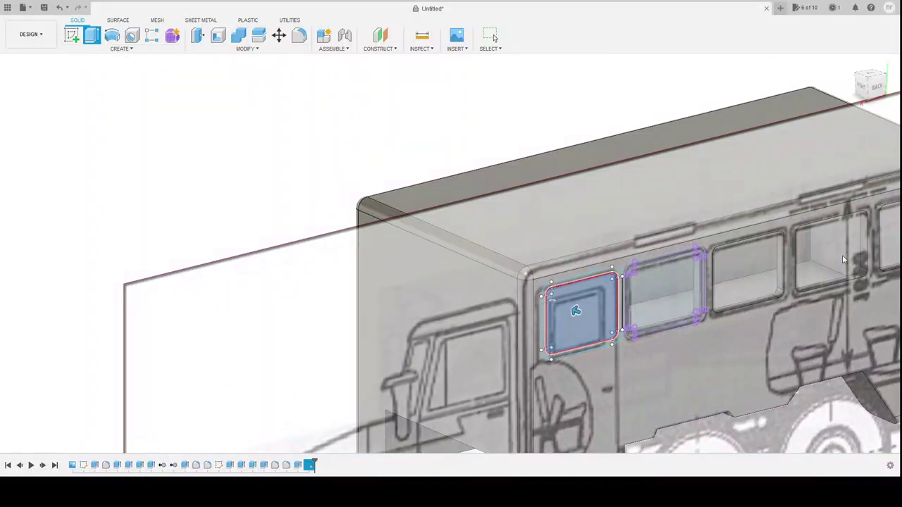
left_click_drag(576, 311, 554, 301)
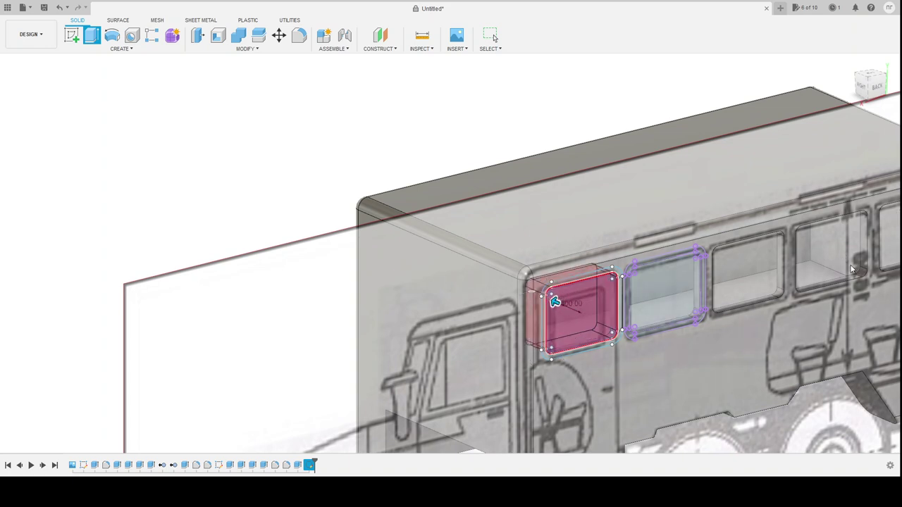
key("Return")
mouse_move(669, 375)
middle_mouse_down("shift")
mouse_move(542, 377)
mouse_move(483, 365)
mouse_move(502, 358)
mouse_move(482, 370)
middle_mouse_up("shift")
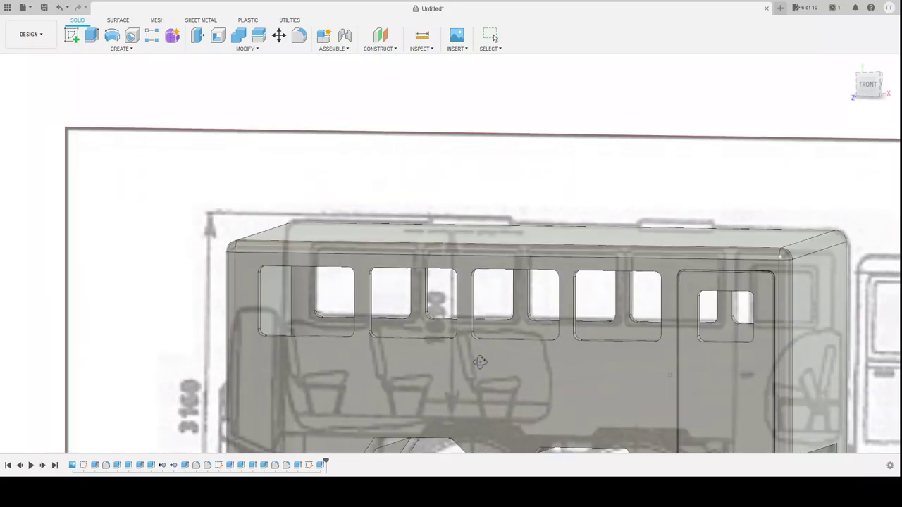
Orbit and zoom around the body to inspect the cut windows and door from both sides
middle_click_drag(481, 369, 2, 208, "shift")
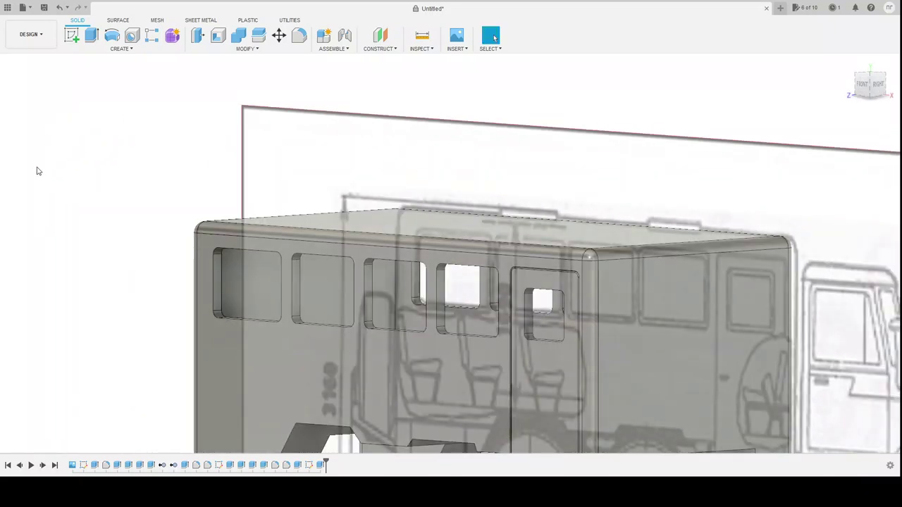
scroll(477, 445, "down", 3)
scroll(314, 207, "down", 1)
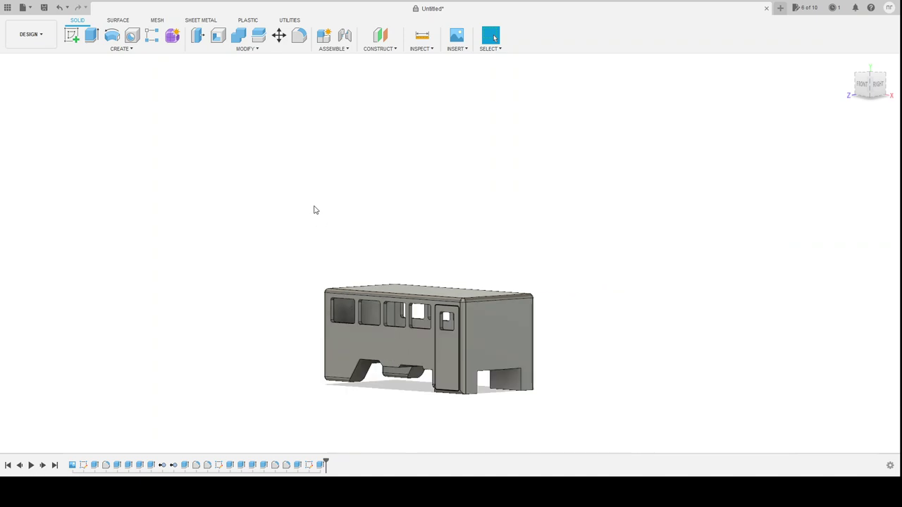
scroll(316, 212, "down", 1)
scroll(363, 344, "up", 2)
scroll(404, 303, "up", 1)
scroll(404, 302, "up", 2)
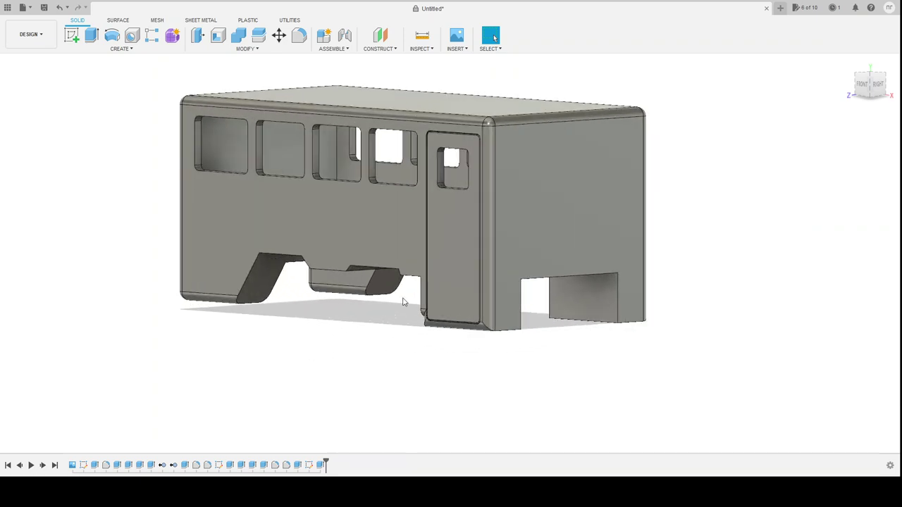
scroll(403, 303, "up", 1)
middle_click_drag(745, 344, 378, 346, "shift")
Round the seat profile's right corner with an R15 fillet
left_click(493, 39)
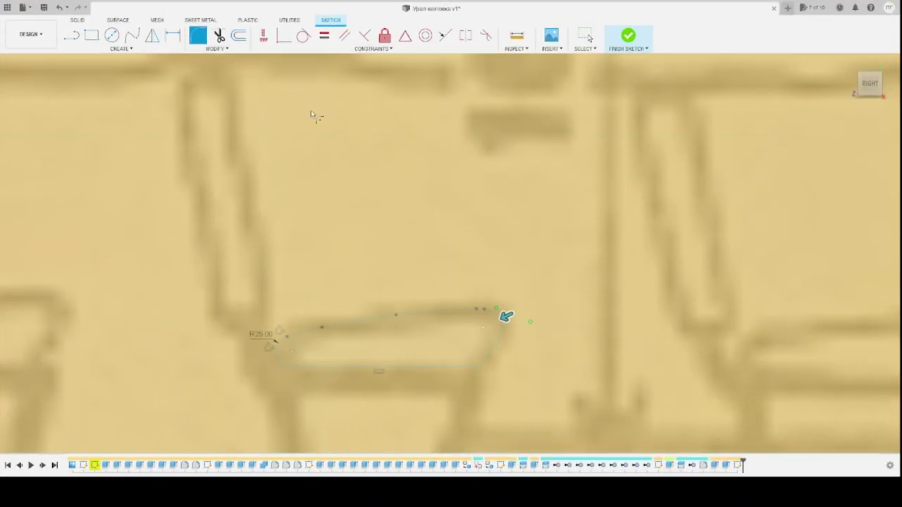
left_click_drag(514, 321, 513, 313)
key("Return")
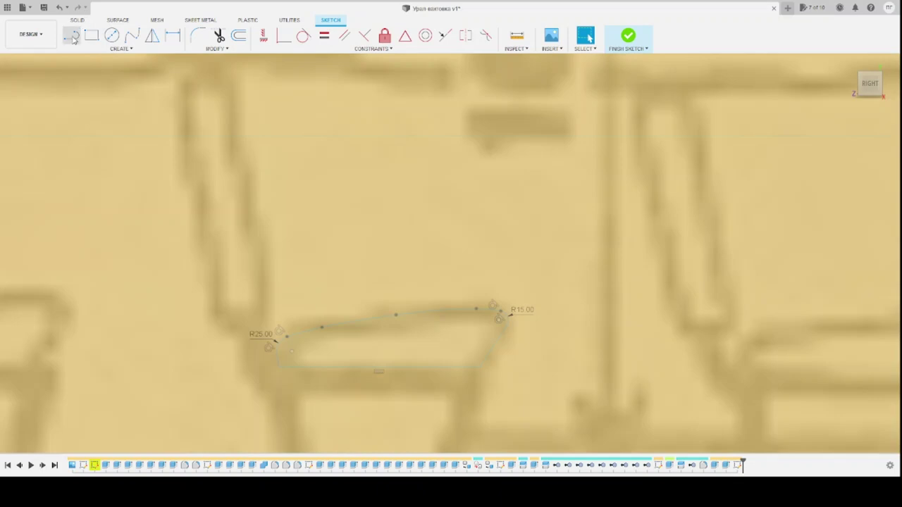
Draw lines tracing the seat back's front edge from its top down to the seat
left_click(72, 36)
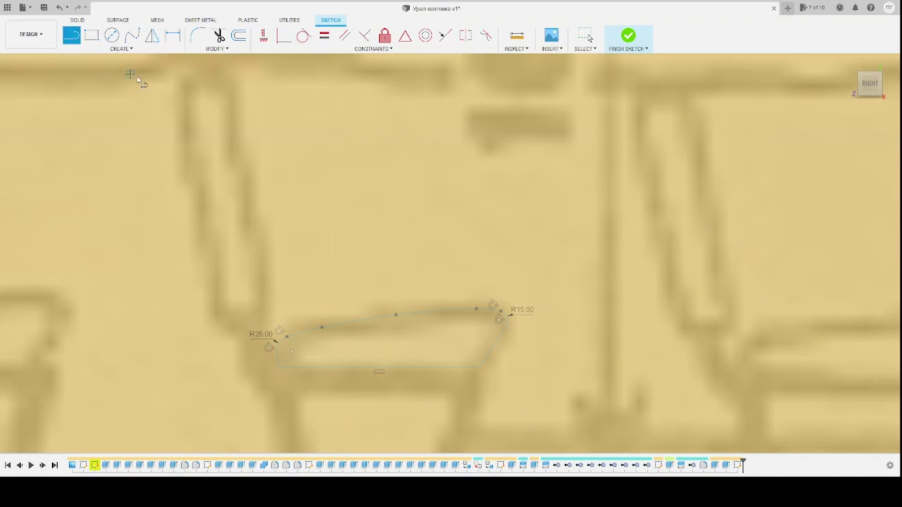
left_click(181, 92)
left_click(224, 327)
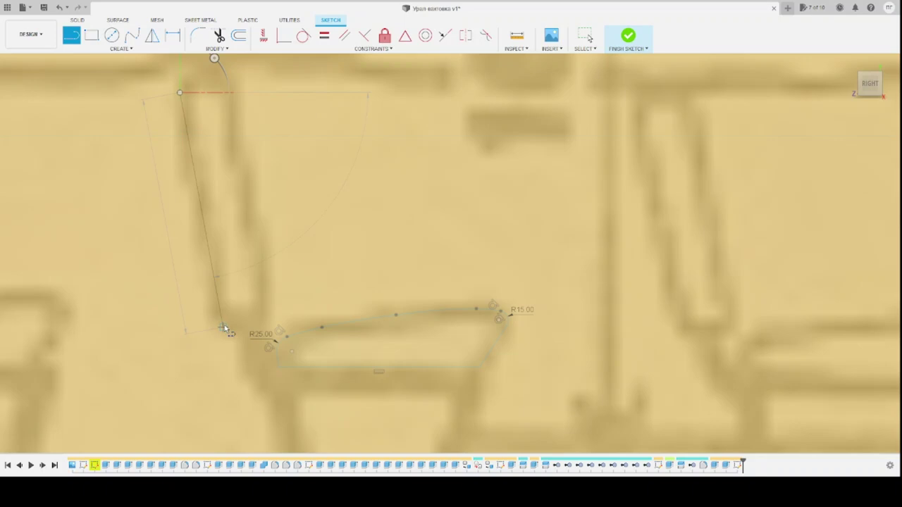
left_click(266, 321)
left_click(229, 87)
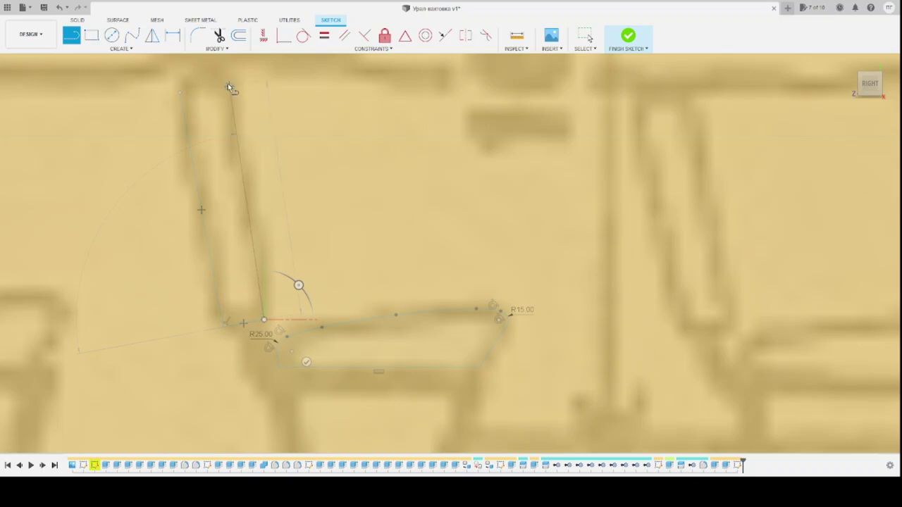
Close the seat back with a fit-point spline along its edge and round the top corner R45
left_click(131, 35)
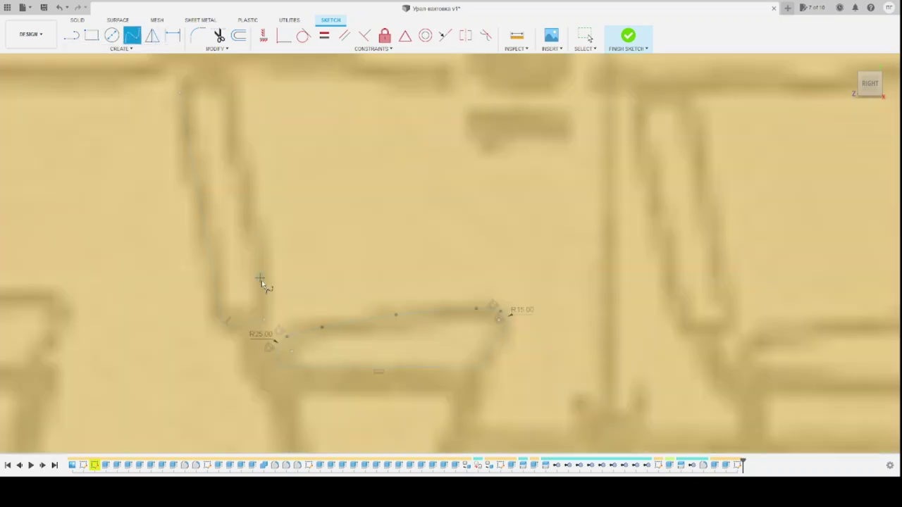
left_click(264, 318)
left_click(249, 198)
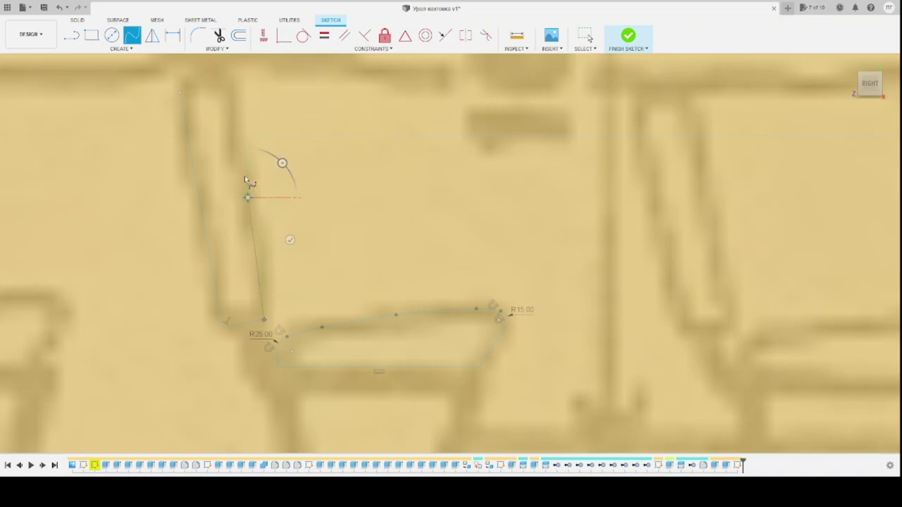
left_click(223, 80)
left_click(203, 73)
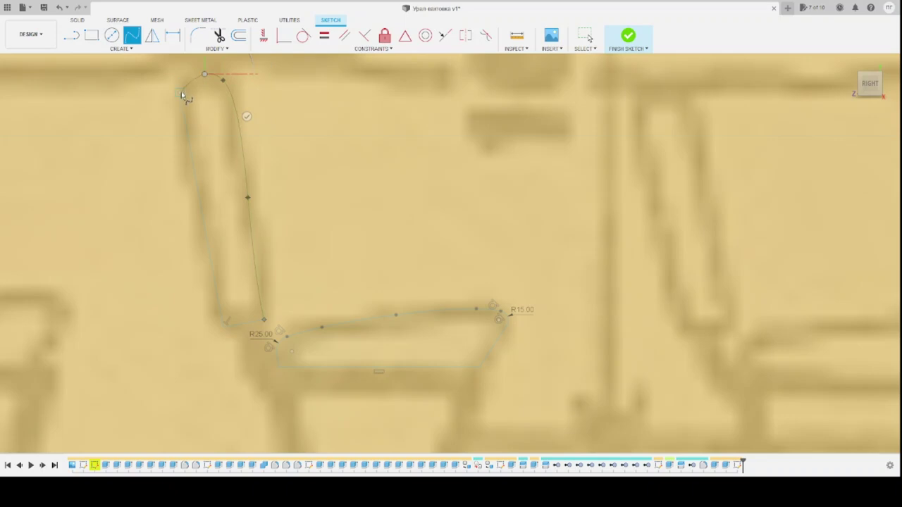
left_click(181, 91)
left_click(221, 136)
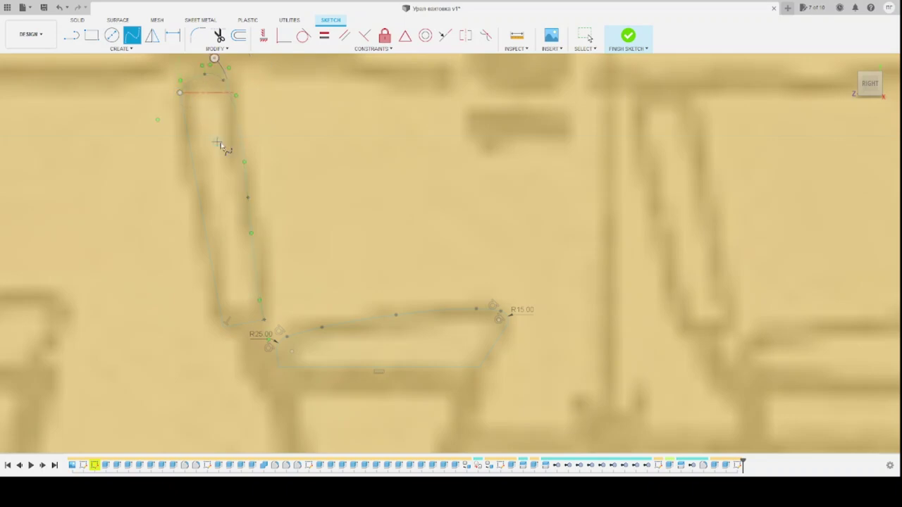
left_click(198, 35)
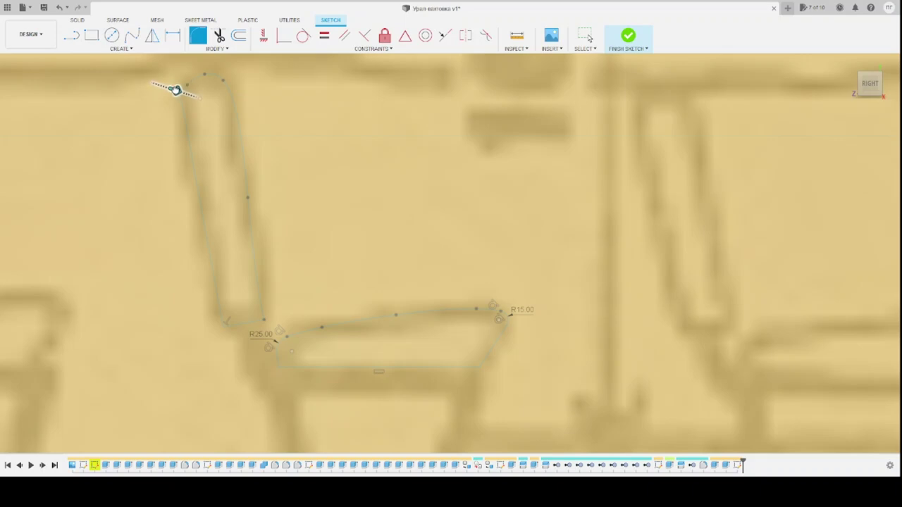
left_click_drag(175, 91, 177, 91)
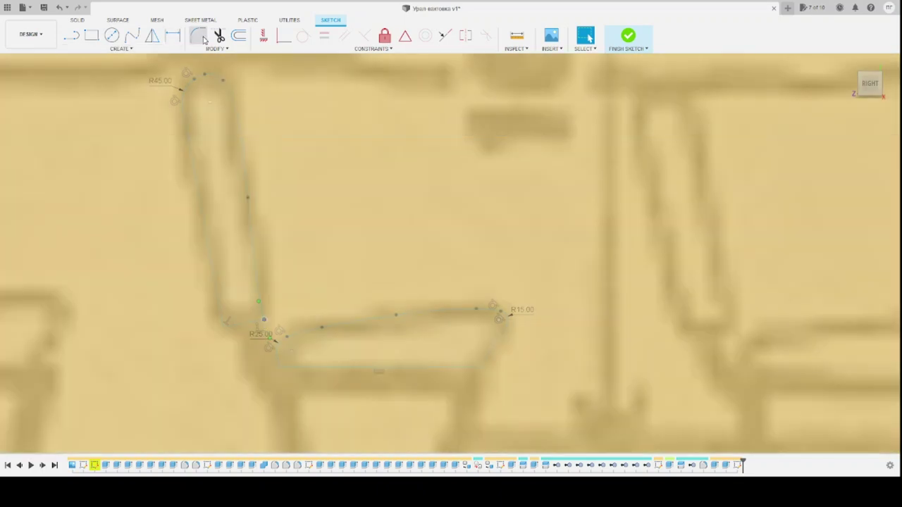
Round both lower corners of the seat back to R35
left_click(200, 37)
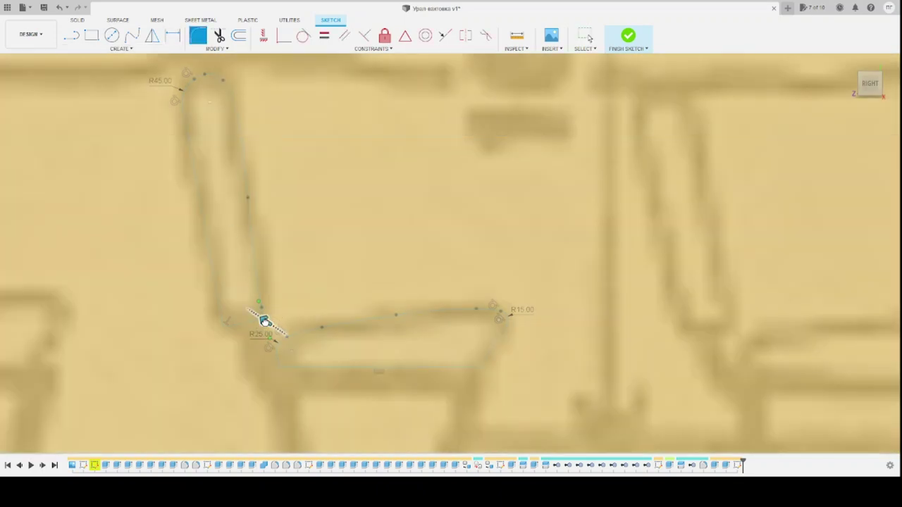
left_click(261, 320)
key("Return")
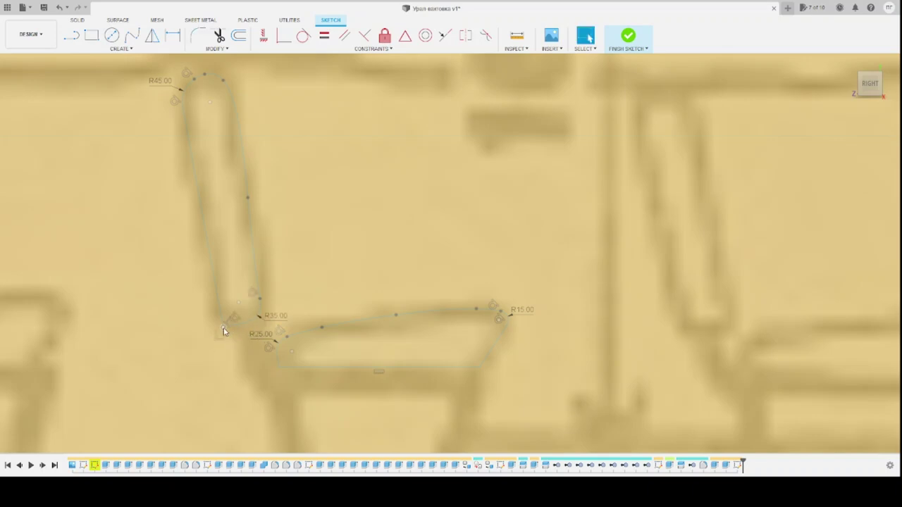
left_click(222, 328)
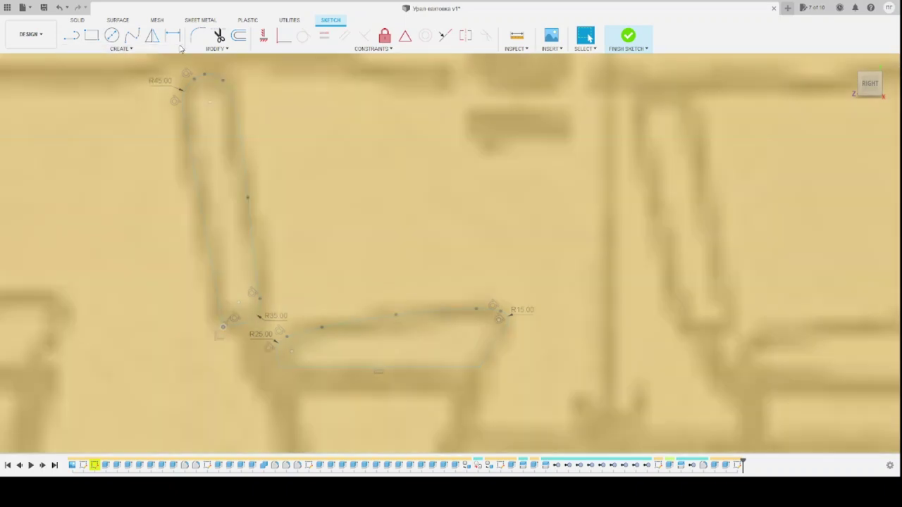
left_click(198, 35)
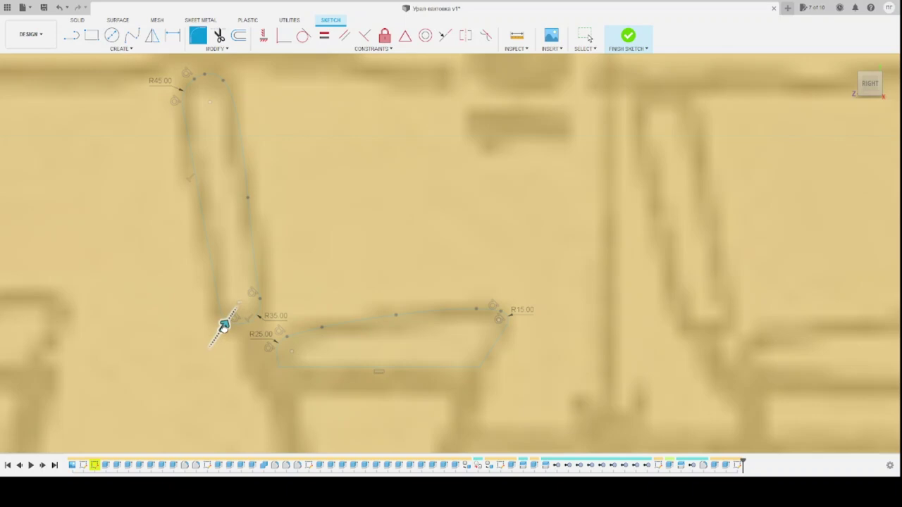
key("Escape")
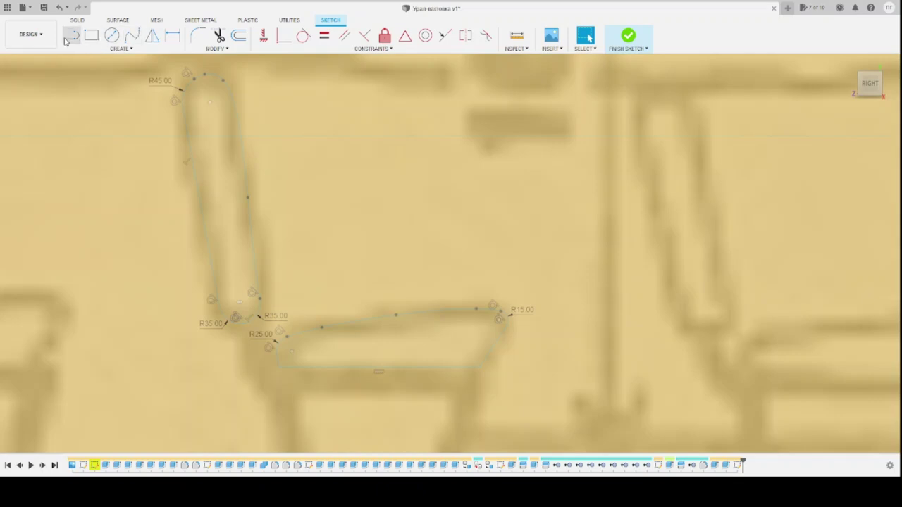
Draw a line from inside the seat-back top down below the seat, after undoing a stray first attempt
left_click(71, 35)
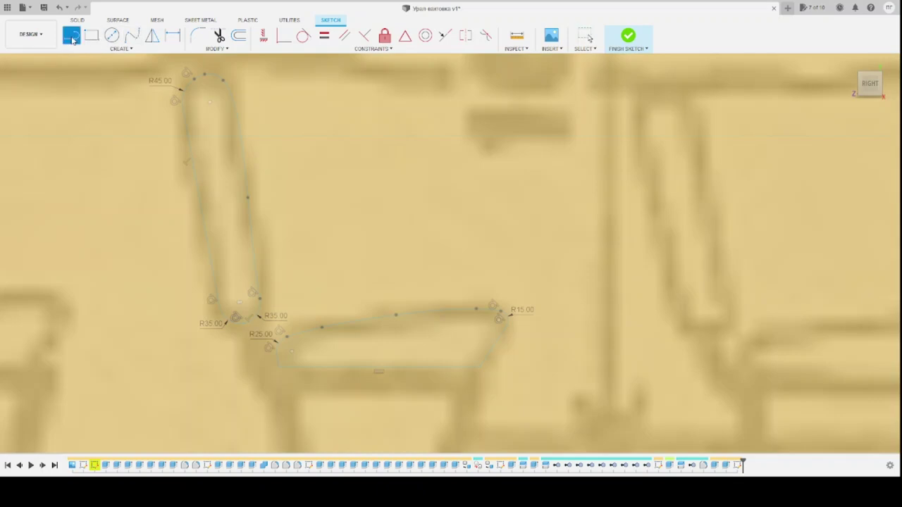
left_click(209, 102)
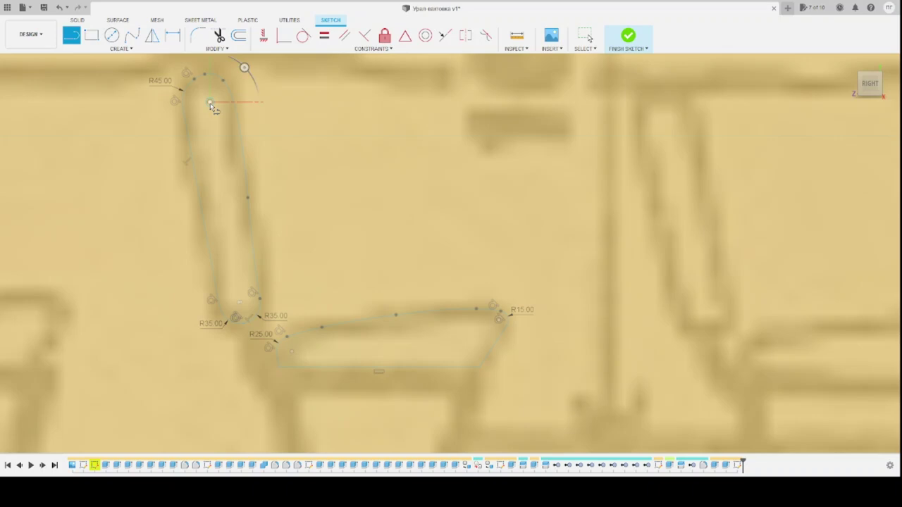
left_click(254, 359)
left_click(60, 8)
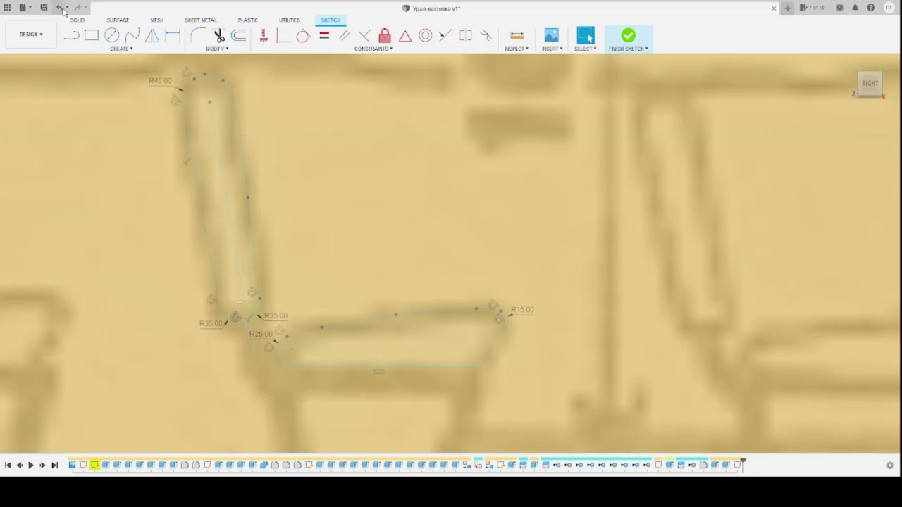
left_click(71, 36)
left_click(211, 103)
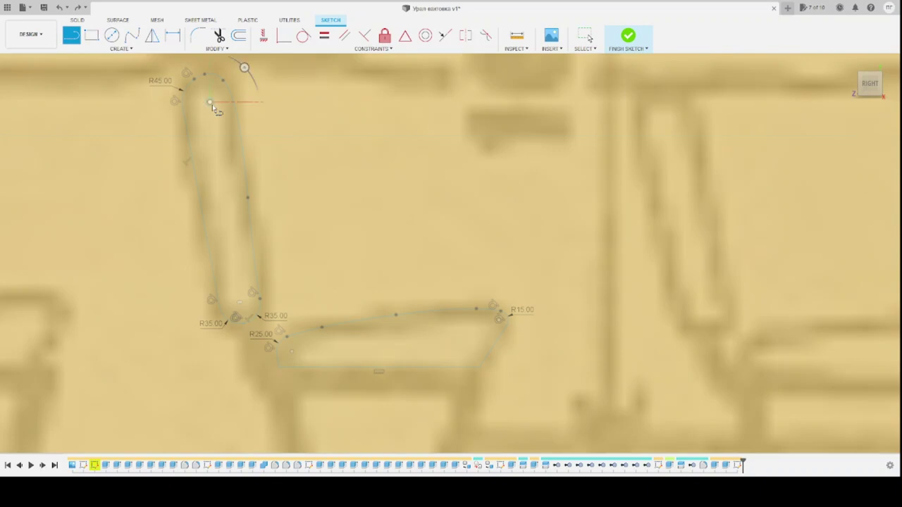
left_click(267, 382)
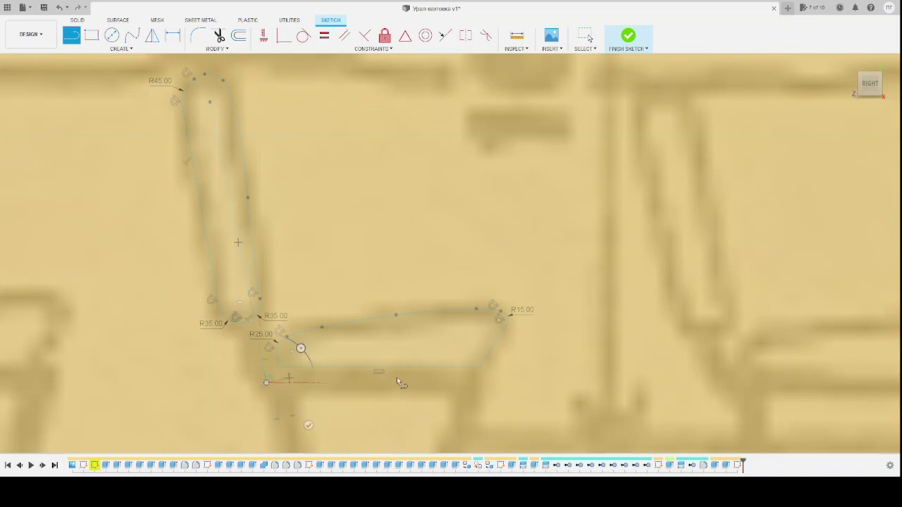
Draw the tapered pedestal under the seat: base line, two slanted legs and the floor line
left_click(470, 383)
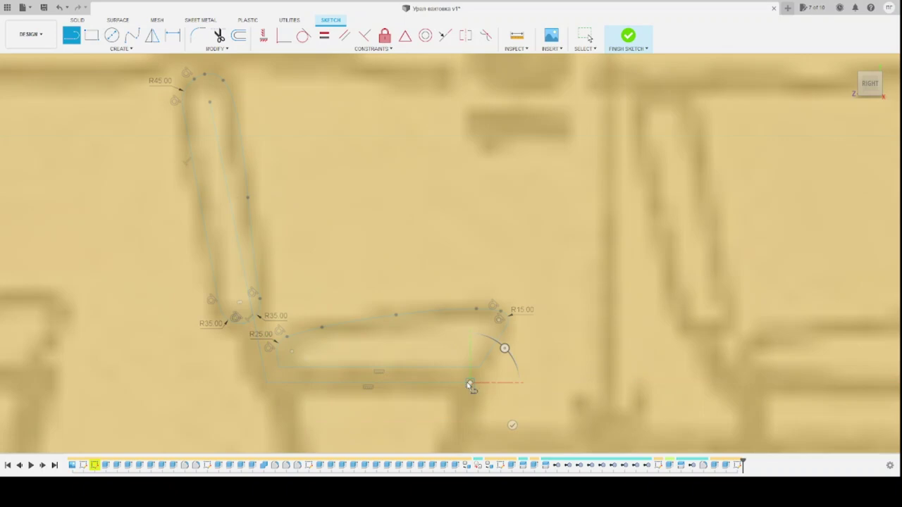
scroll(463, 379, "down", 3)
scroll(453, 353, "down", 2)
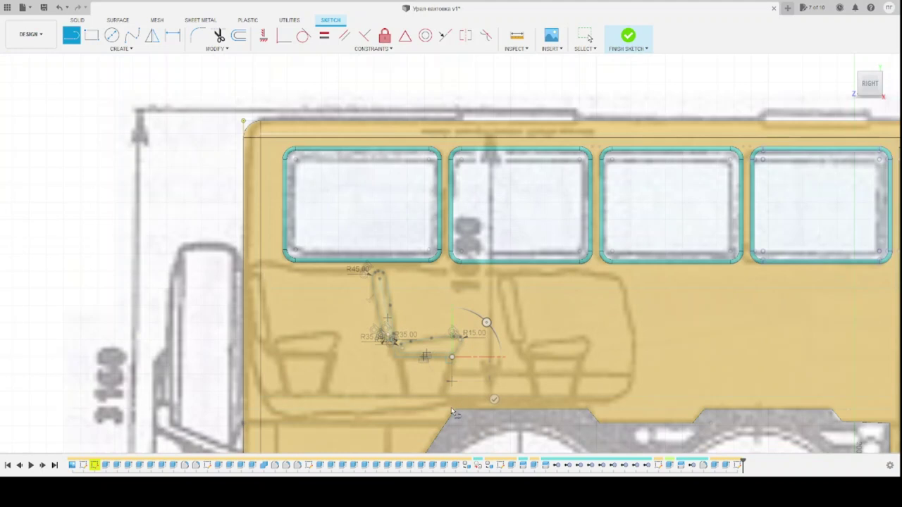
scroll(451, 397, "up", 4)
scroll(433, 398, "up", 2)
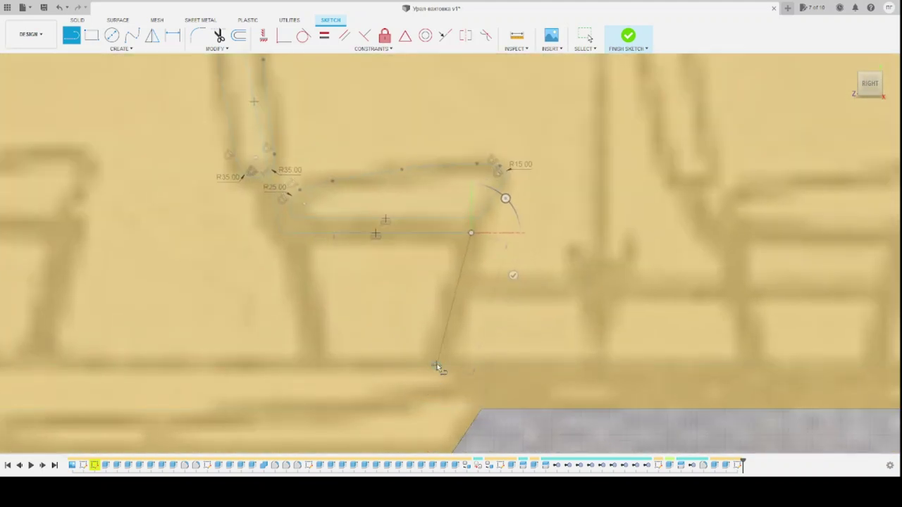
left_click(437, 362)
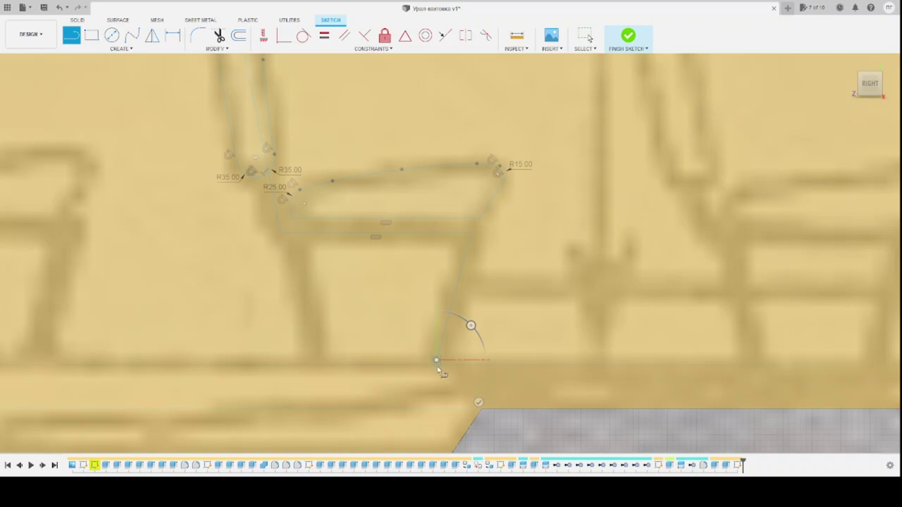
left_click(479, 402)
left_click(292, 232)
left_click(317, 360)
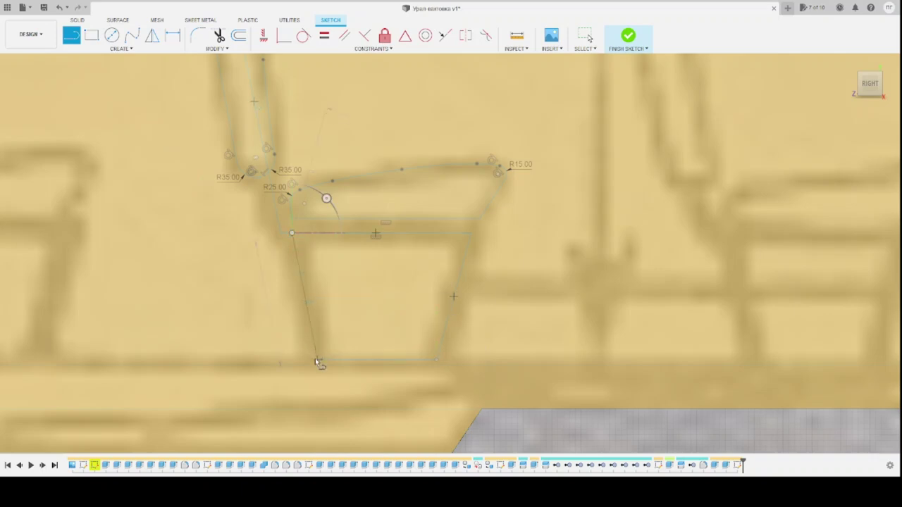
left_click(317, 360)
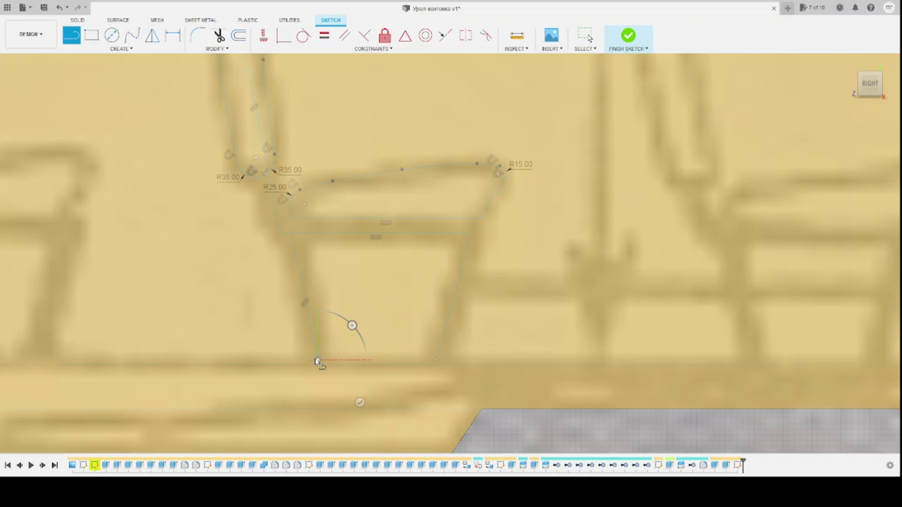
left_click(436, 362)
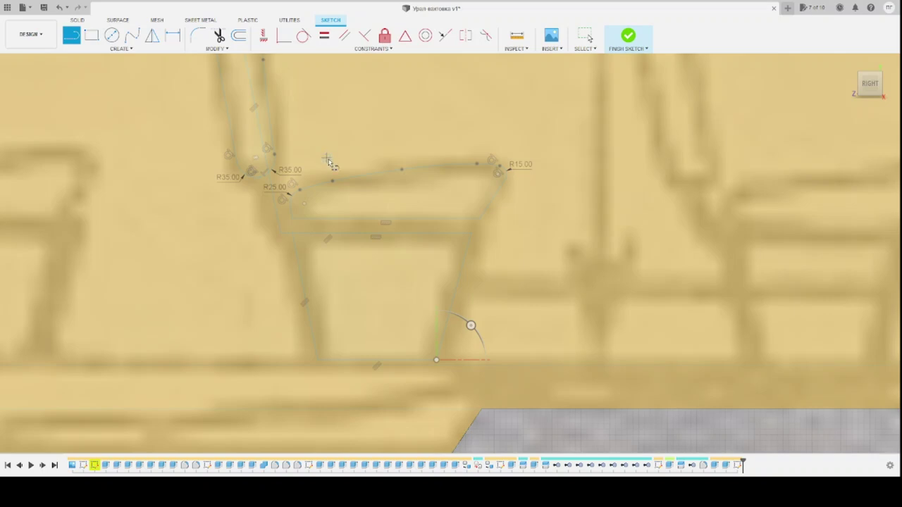
Review the seat outline over the blueprint and finish the seat sketch
scroll(328, 169, "down", 3)
scroll(350, 237, "down", 2)
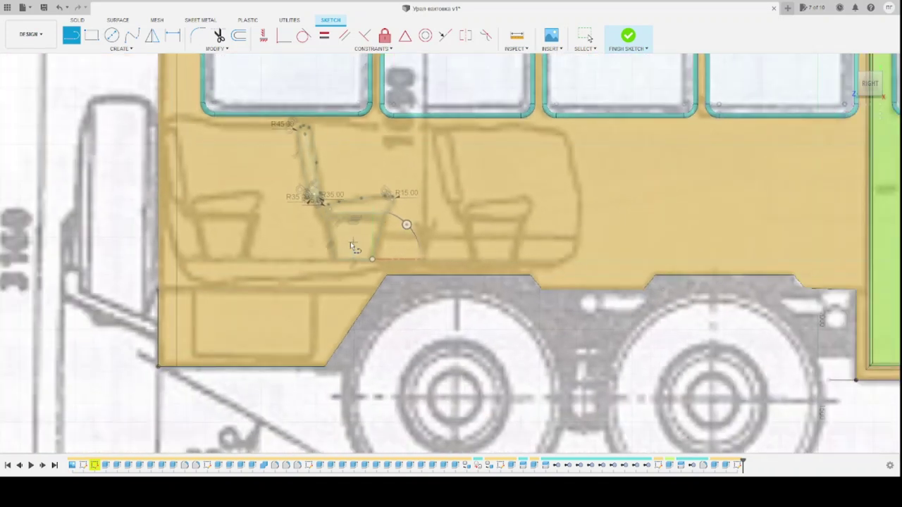
scroll(338, 158, "down", 3)
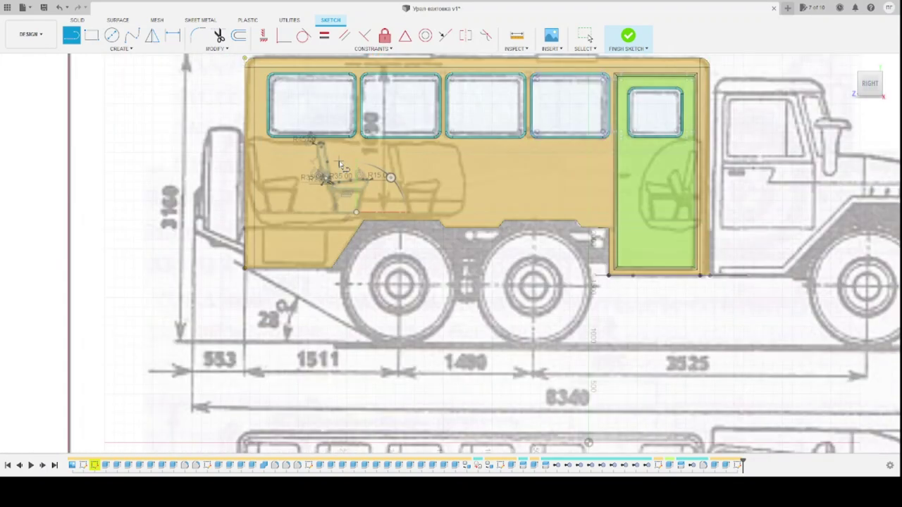
scroll(341, 164, "up", 3)
scroll(321, 159, "up", 3)
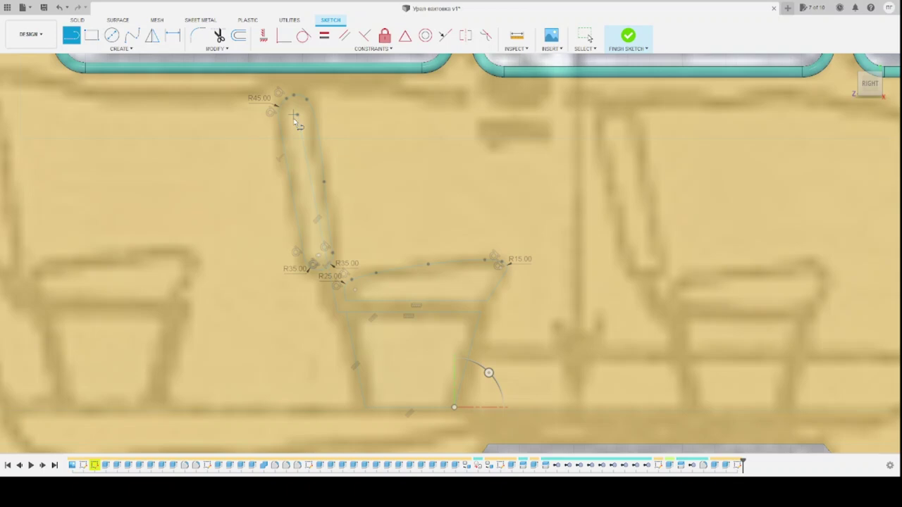
scroll(296, 123, "down", 3)
scroll(303, 130, "down", 2)
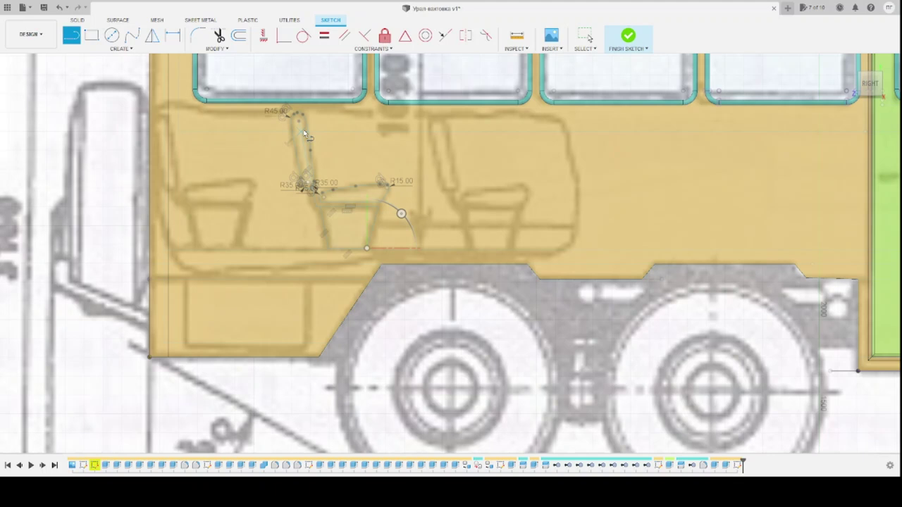
left_click(627, 37)
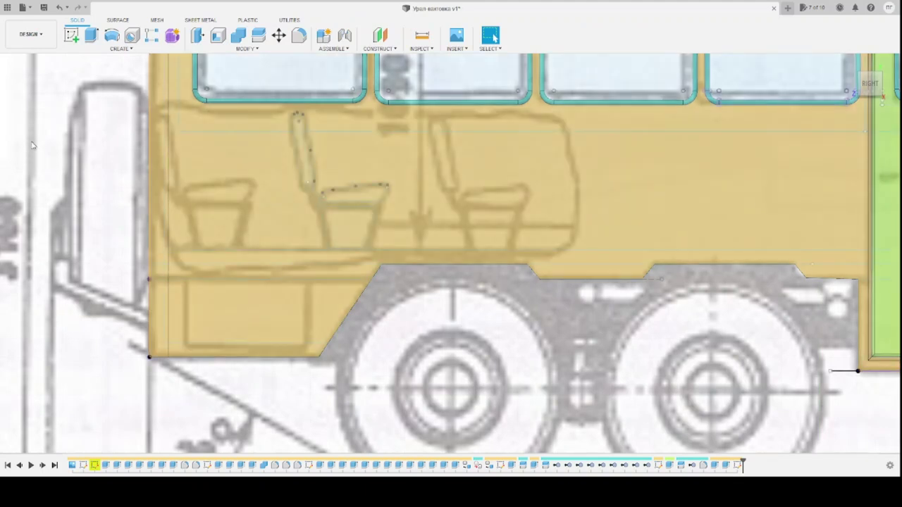
Orbit to a 3D view and start a sketch on a face under the body, then cancel it
middle_click_drag(218, 259, 227, 261, "shift")
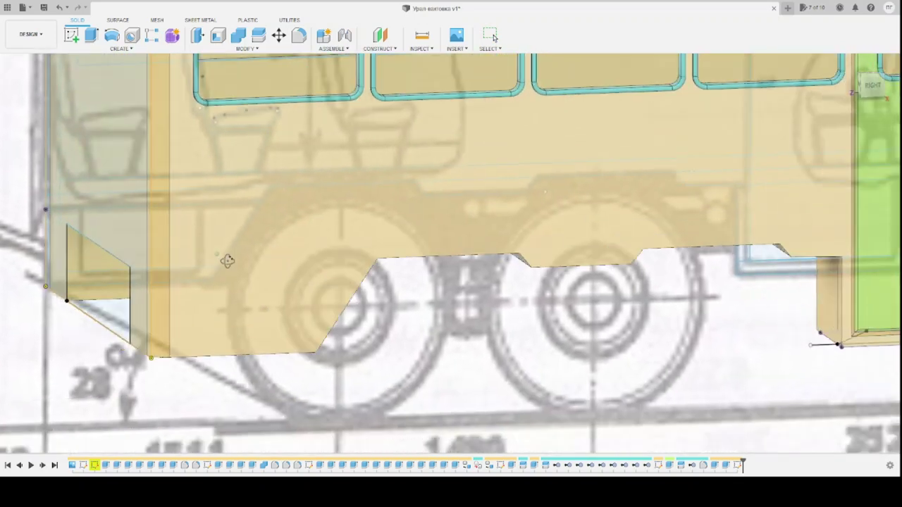
scroll(226, 261, "down", 2)
scroll(224, 265, "down", 2)
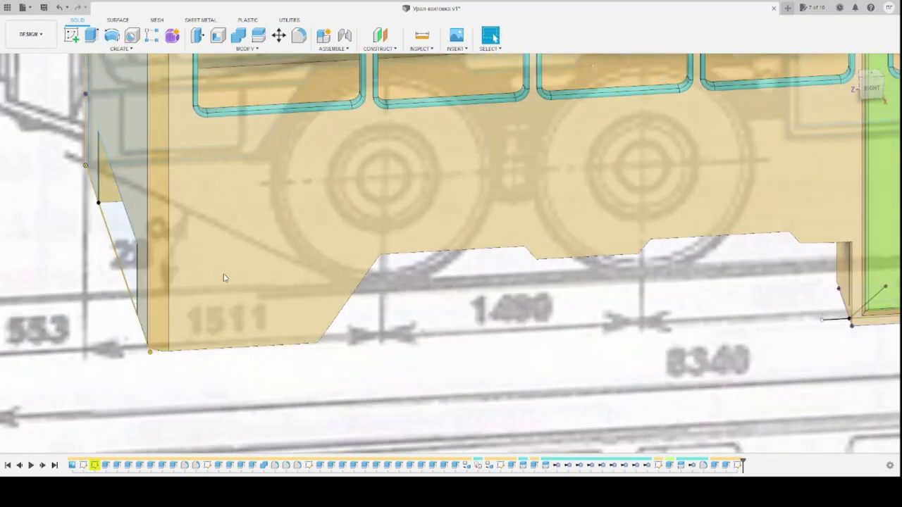
scroll(224, 271, "down", 3)
scroll(224, 277, "down", 2)
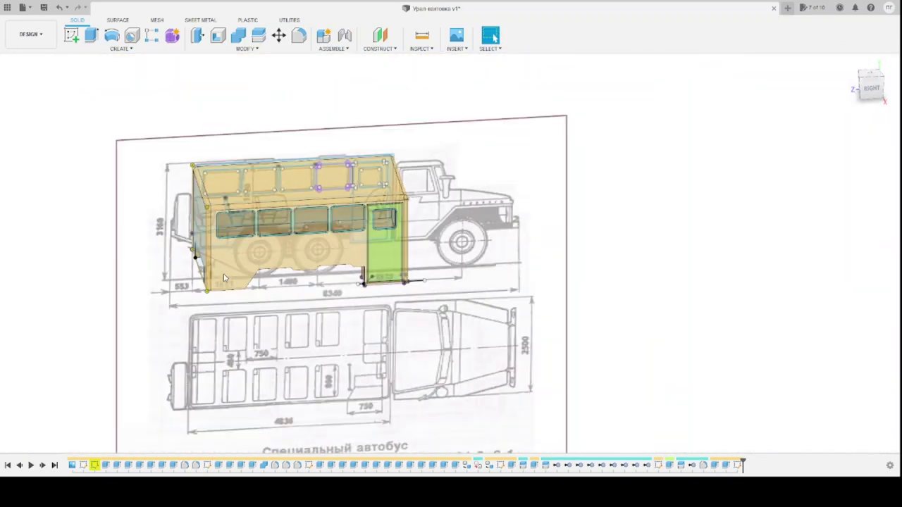
left_click(72, 36)
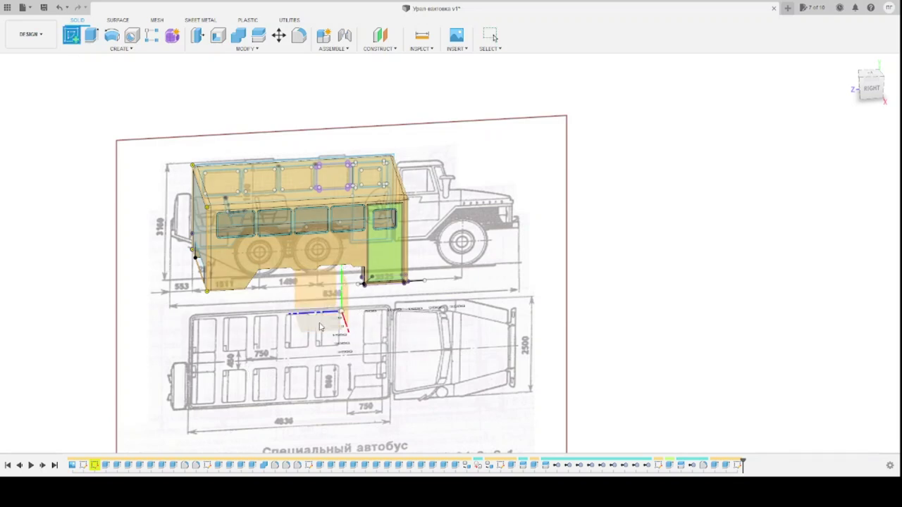
left_click(320, 326)
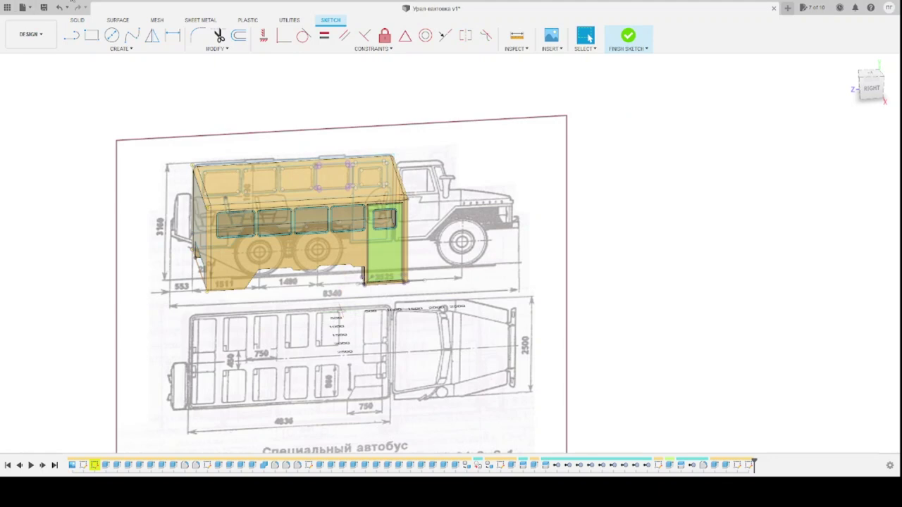
left_click(62, 7)
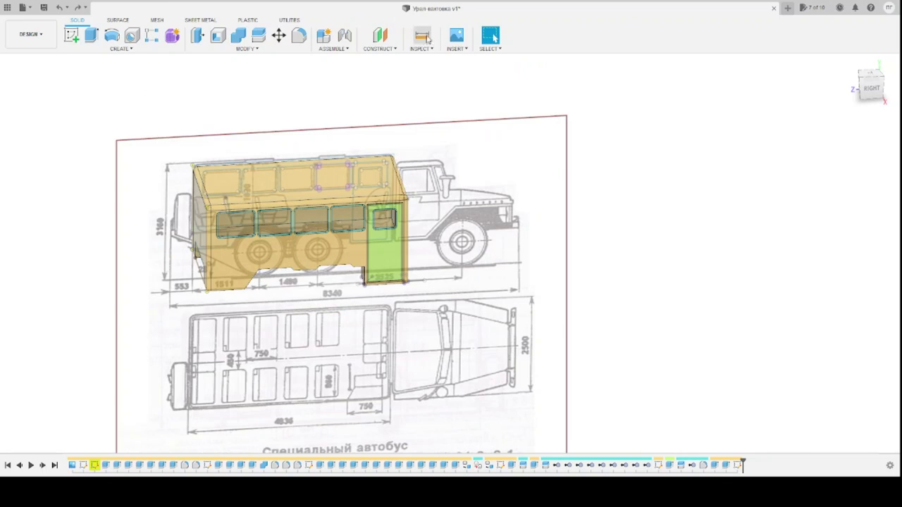
Start an offset plane from the face under the cargo body and zoom onto the seats in the Right view
left_click(381, 37)
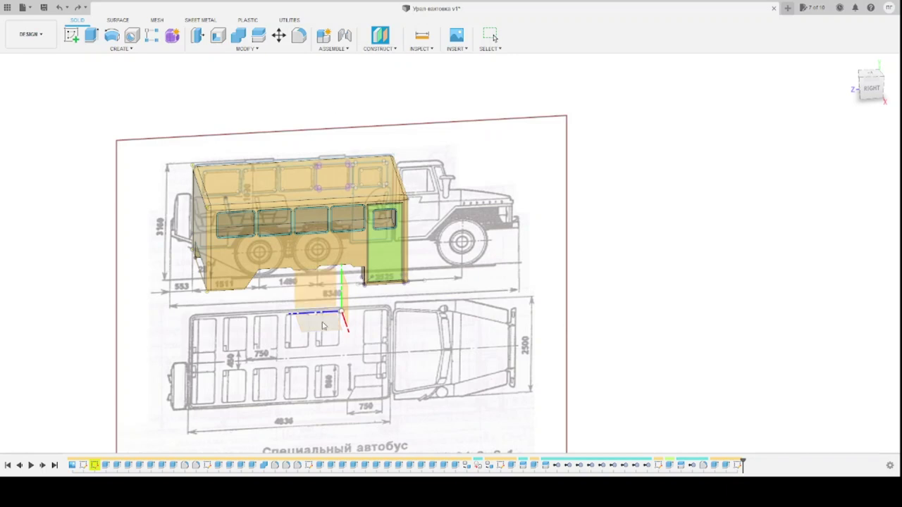
left_click(323, 325)
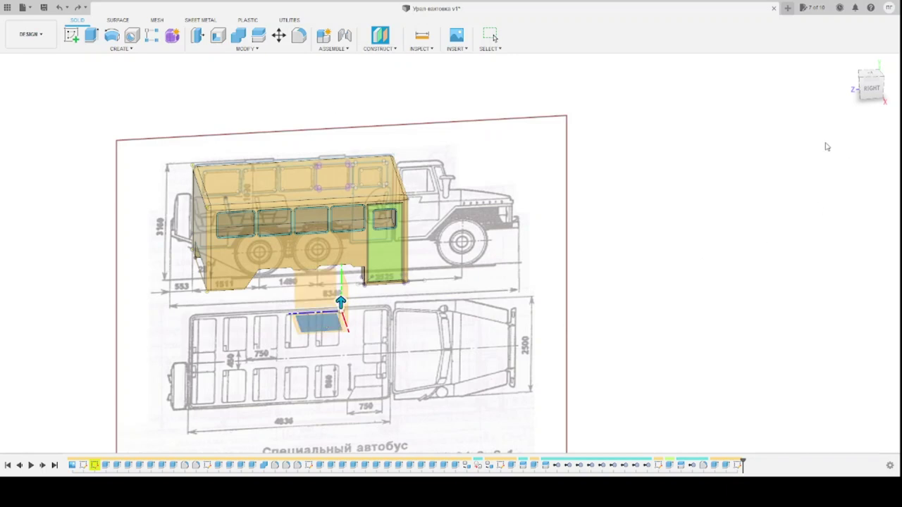
left_click(871, 88)
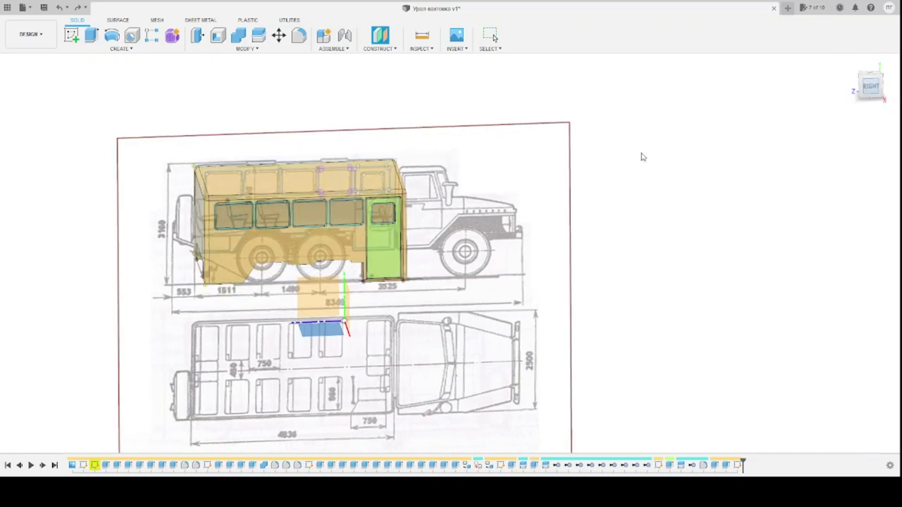
scroll(212, 208, "up", 4)
scroll(204, 209, "up", 5)
scroll(233, 206, "up", 4)
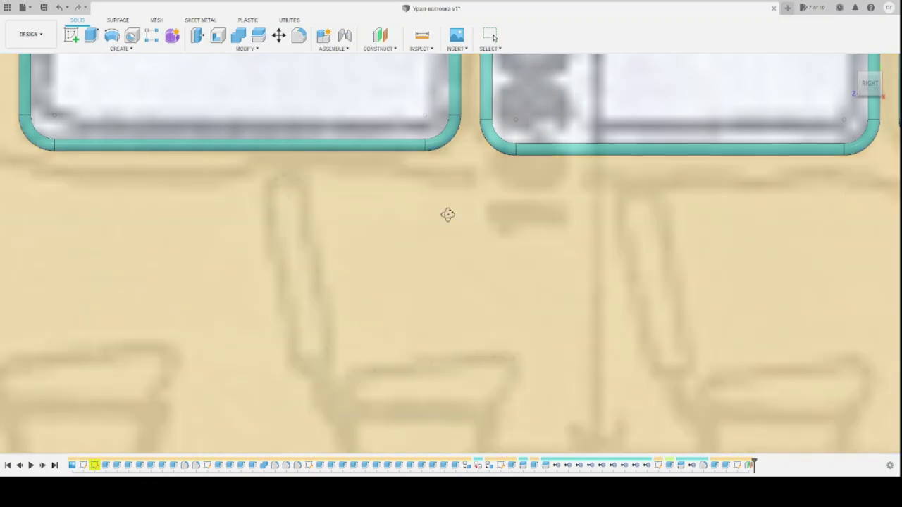
Hide the yellow cargo body, leaving the window frames and door visible
mouse_move(447, 216)
middle_mouse_down("shift")
mouse_move(480, 242)
mouse_move(475, 234)
middle_mouse_up("shift")
scroll(475, 234, "down", 5)
scroll(467, 222, "down", 3)
scroll(467, 223, "down", 1)
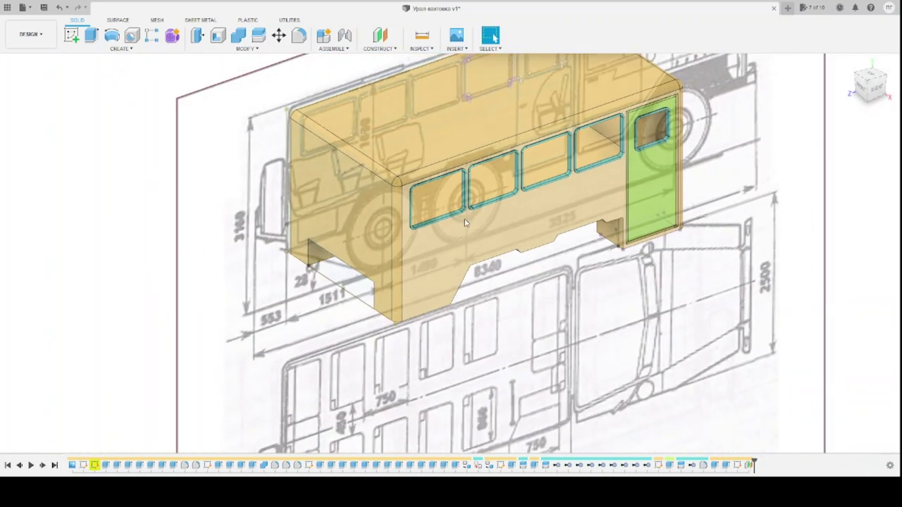
left_click(35, 125)
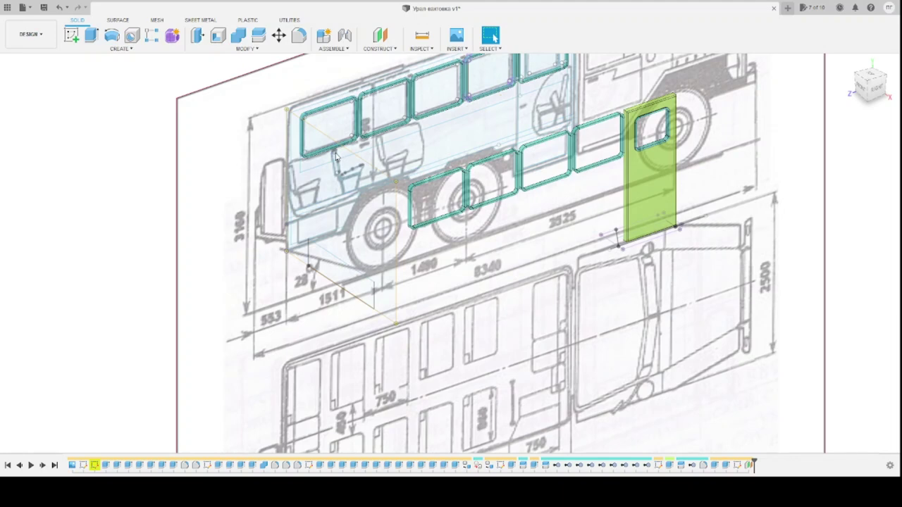
scroll(337, 157, "down", 3)
scroll(336, 157, "down", 3)
scroll(336, 156, "down", 2)
scroll(337, 157, "down", 2)
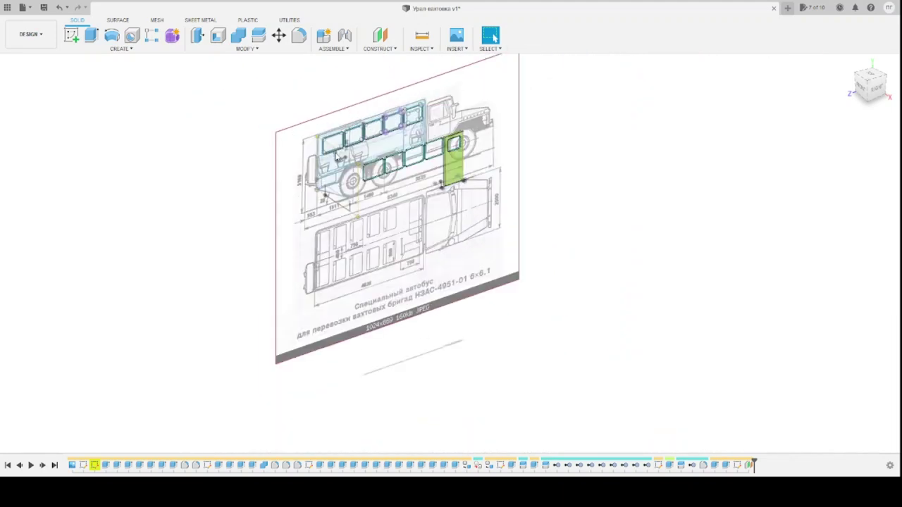
scroll(336, 156, "up", 5)
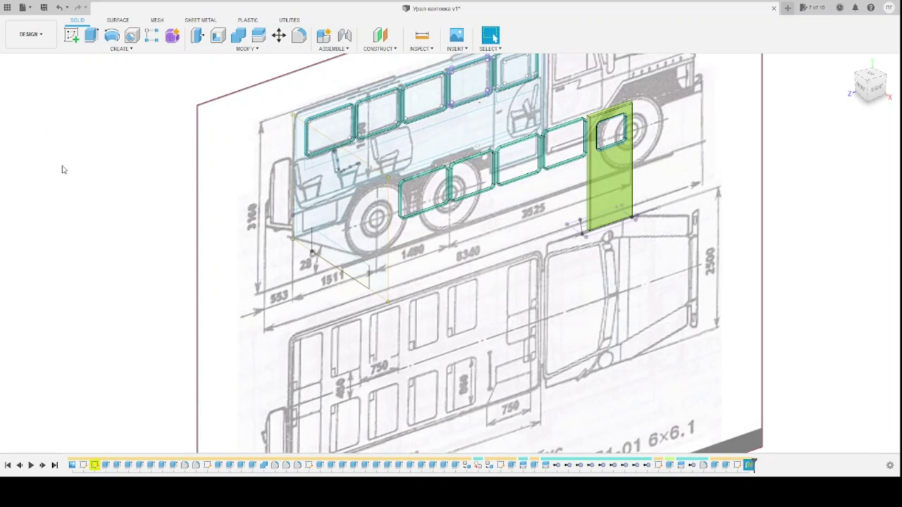
Start a new sketch on the origin plane and view it from the top
left_click(73, 39)
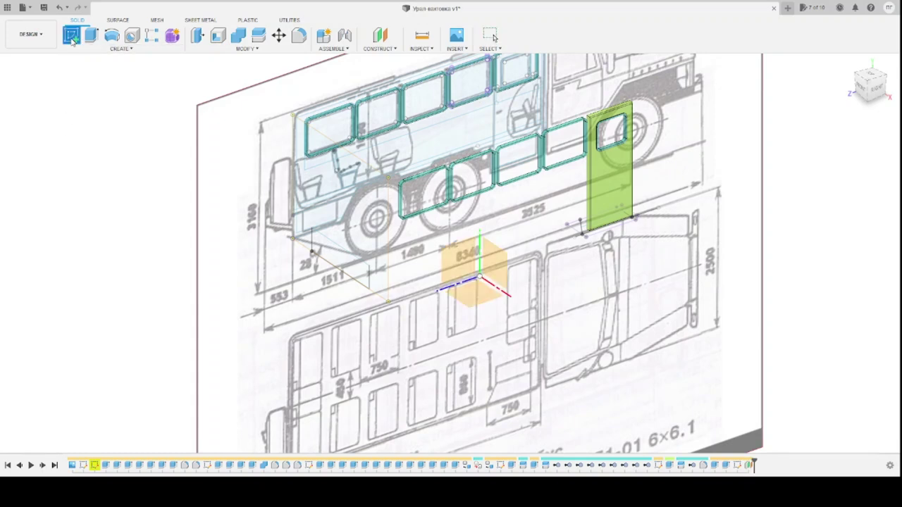
left_click(67, 170)
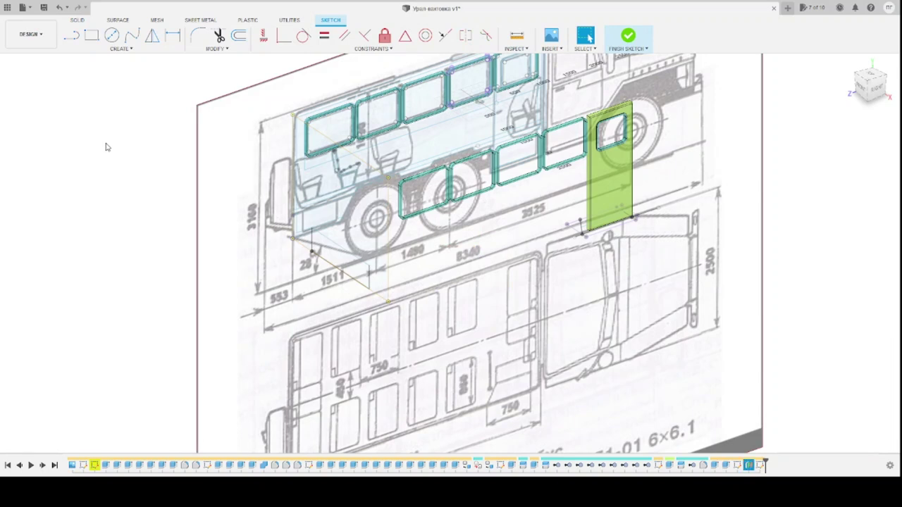
left_click(870, 76)
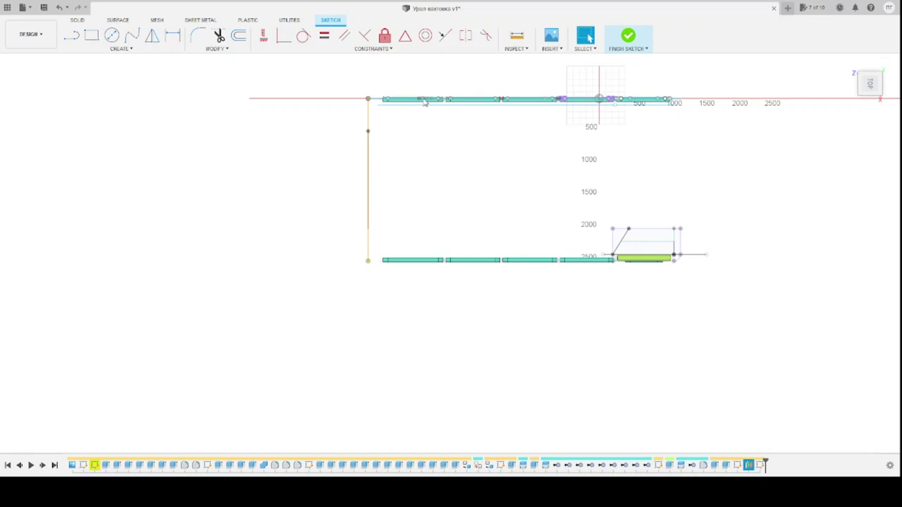
Draw a 15.00 circle on the window's lower edge at the top of the seat-back line
middle_click_drag(445, 143, 445, 144, "shift")
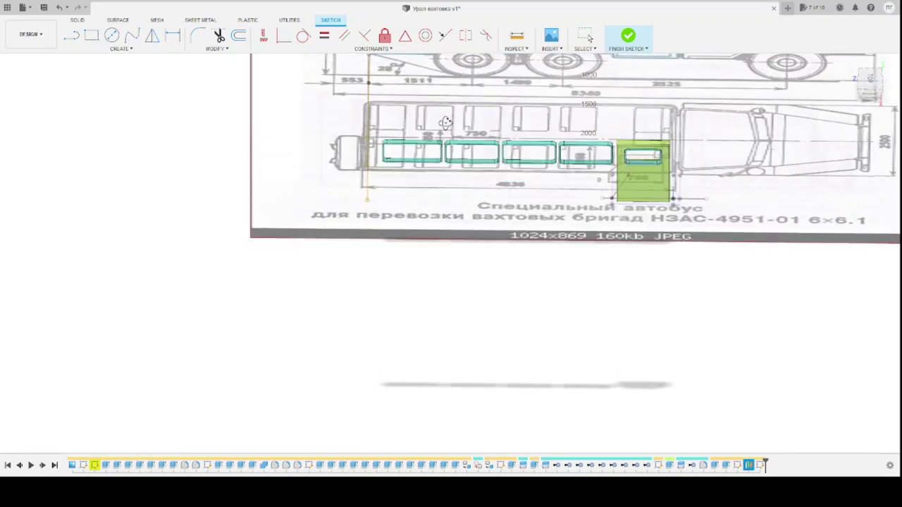
scroll(451, 129, "up", 2)
scroll(452, 129, "up", 3)
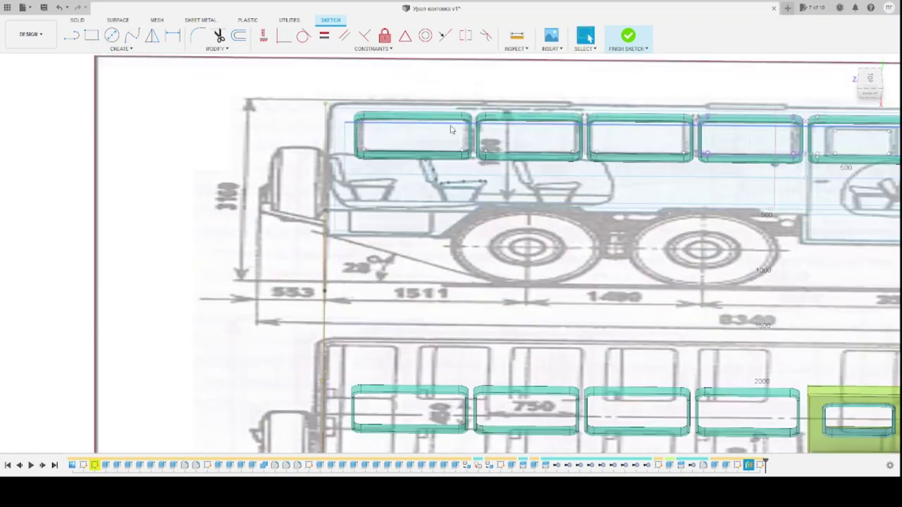
scroll(452, 129, "up", 3)
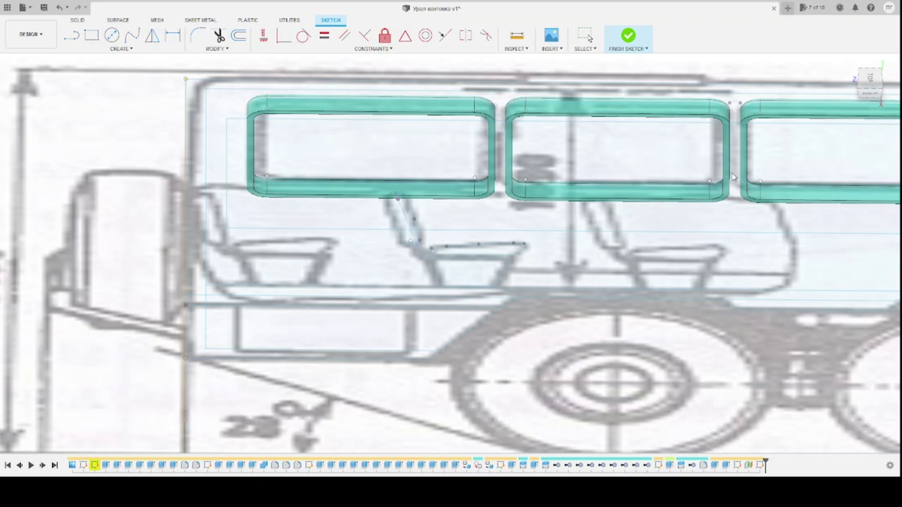
key("Escape")
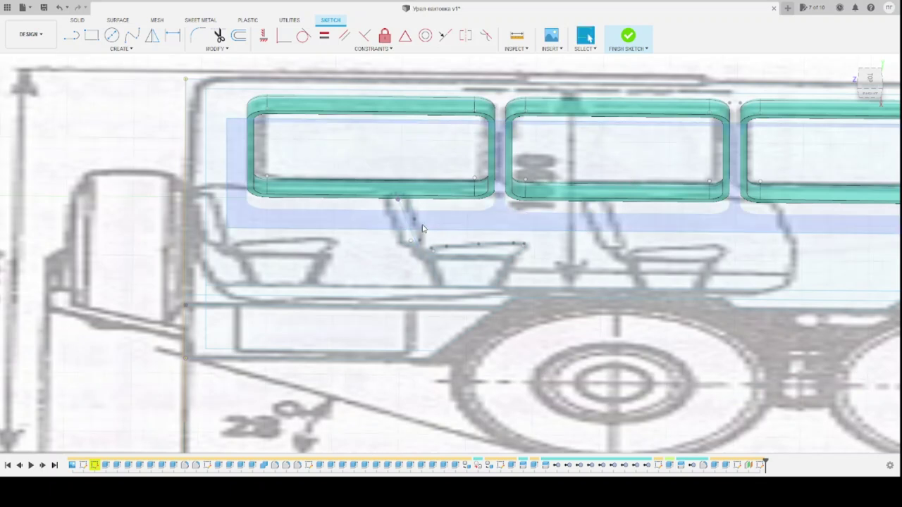
key("c")
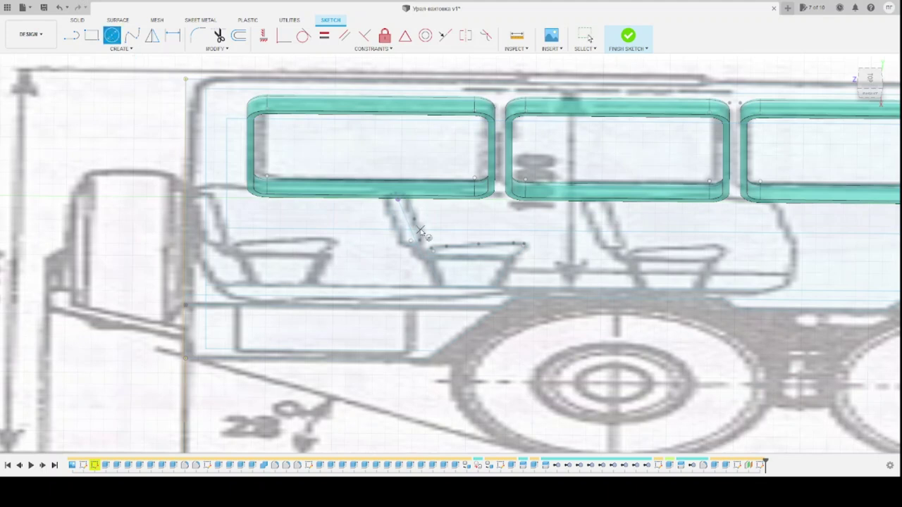
left_click(398, 201)
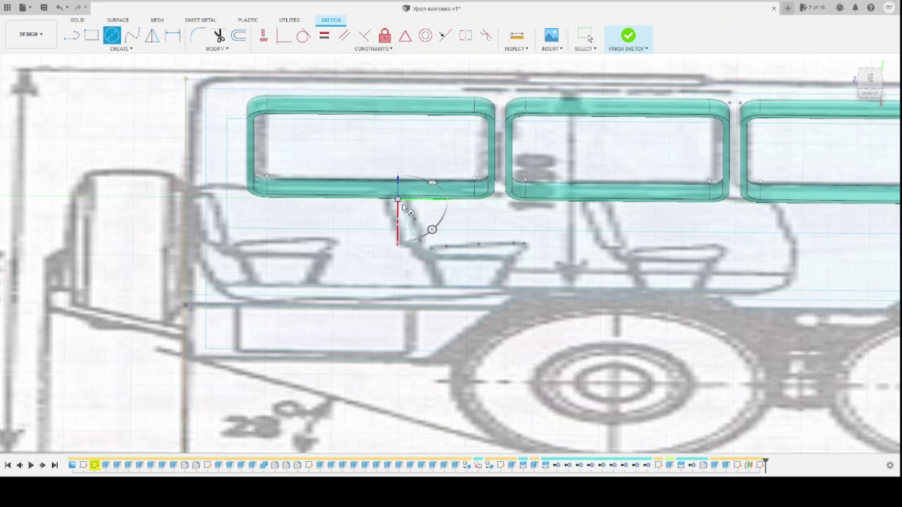
key("Escape")
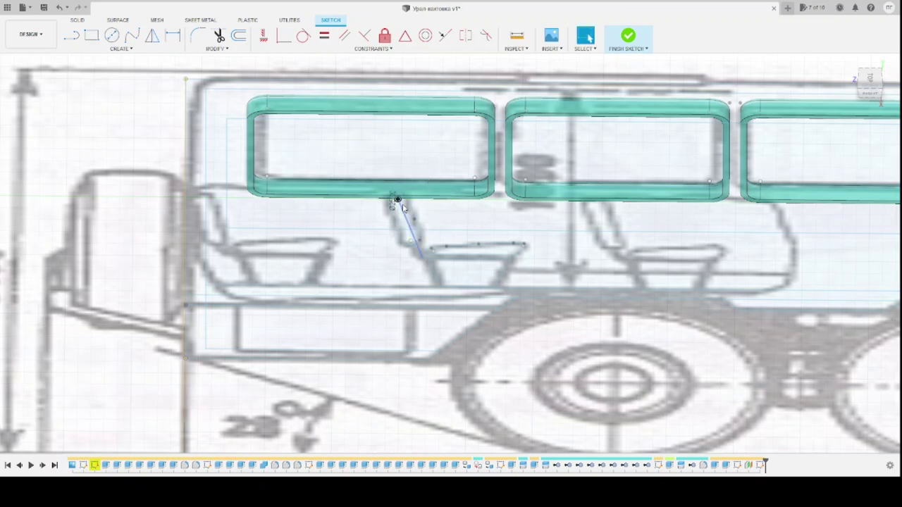
Finish the sketch and hide the window frame body above the seat
scroll(399, 202, "up", 2)
scroll(398, 203, "up", 2)
scroll(401, 208, "up", 2)
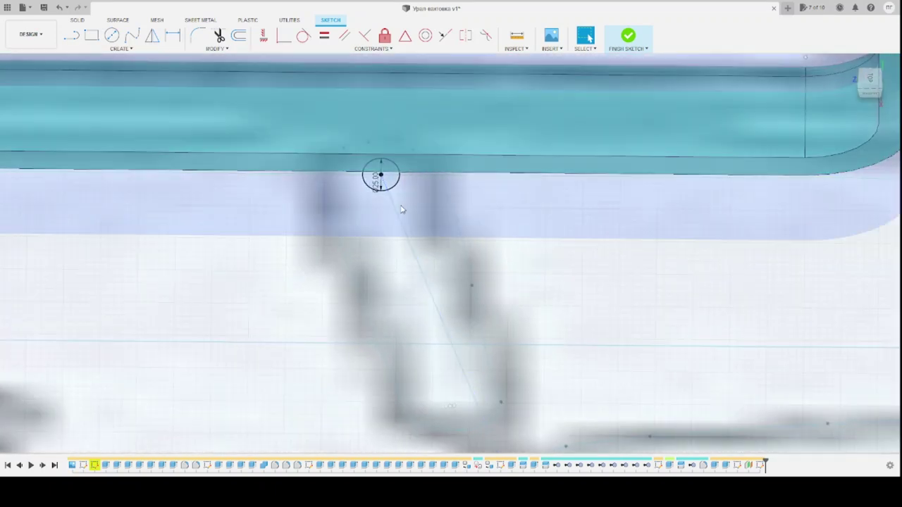
scroll(412, 237, "up", 2)
scroll(412, 237, "down", 2)
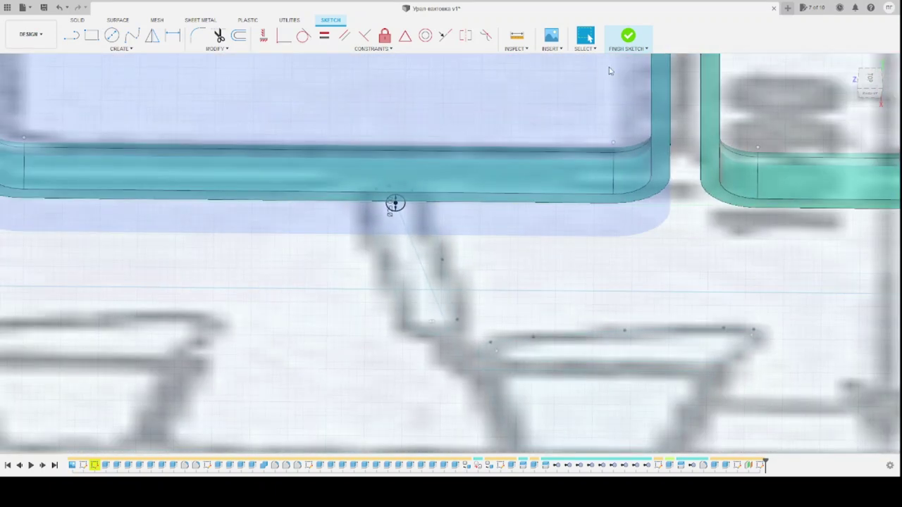
left_click(631, 32)
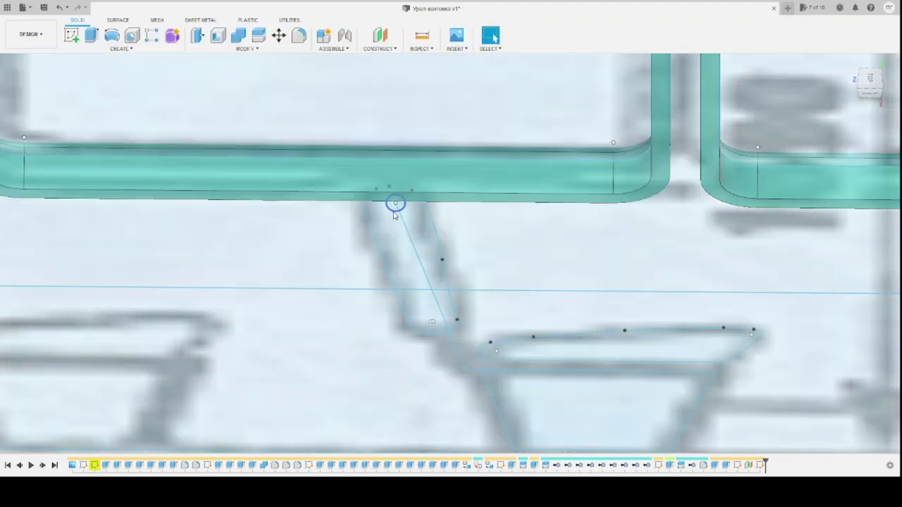
left_click(384, 280)
key("Delete")
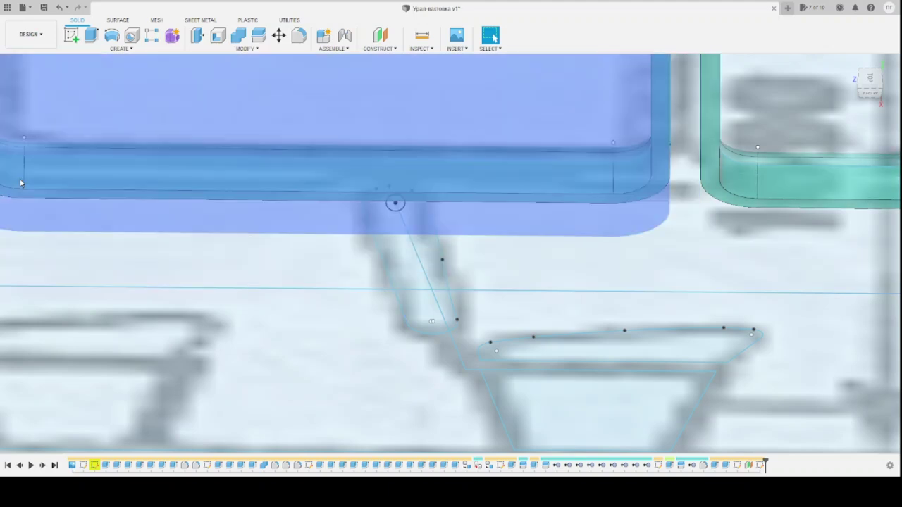
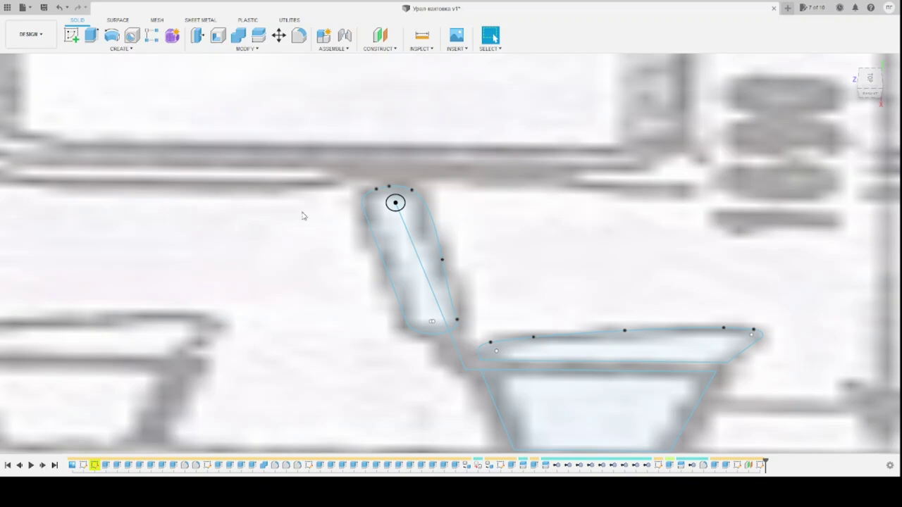
Zoom in on the top of the backrest line and pick its small circle as the sweep profile
scroll(400, 205, "up", 2)
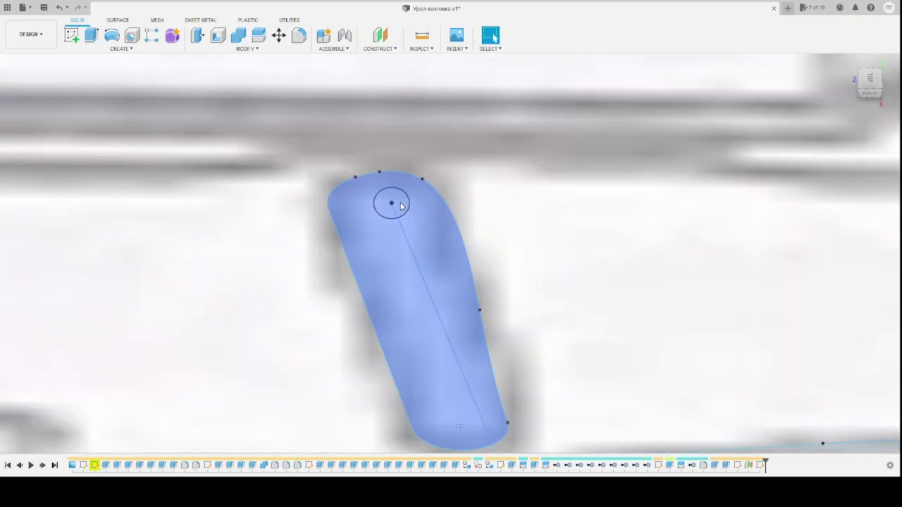
scroll(400, 205, "up", 5)
middle_click_drag(185, 285, 206, 234, "shift")
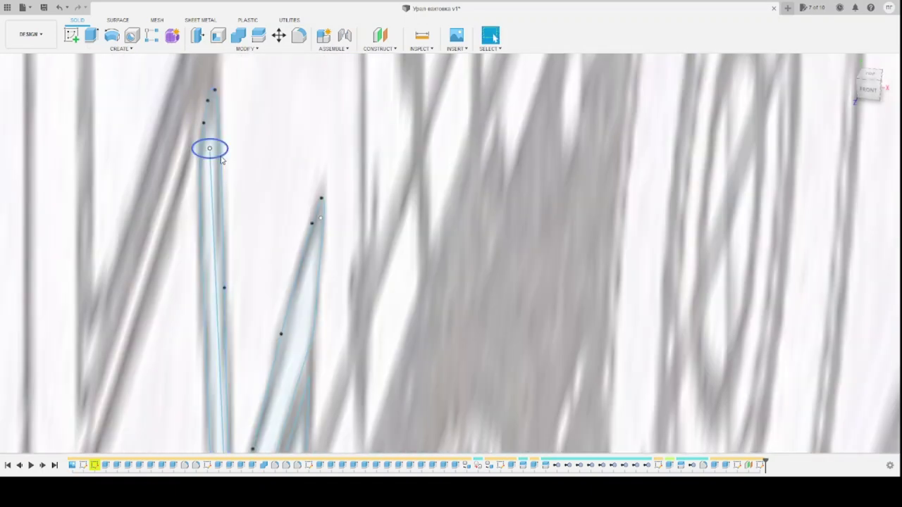
scroll(227, 151, "up", 3)
scroll(227, 152, "up", 2)
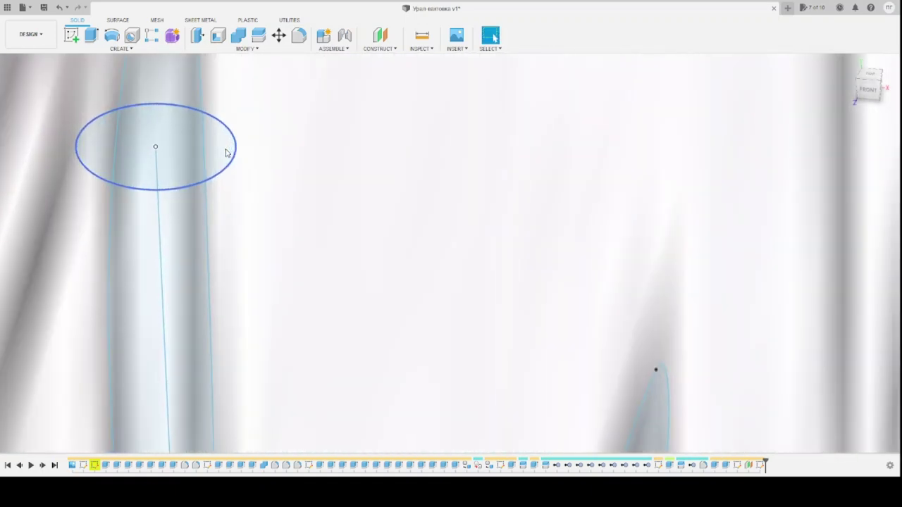
left_click(223, 147)
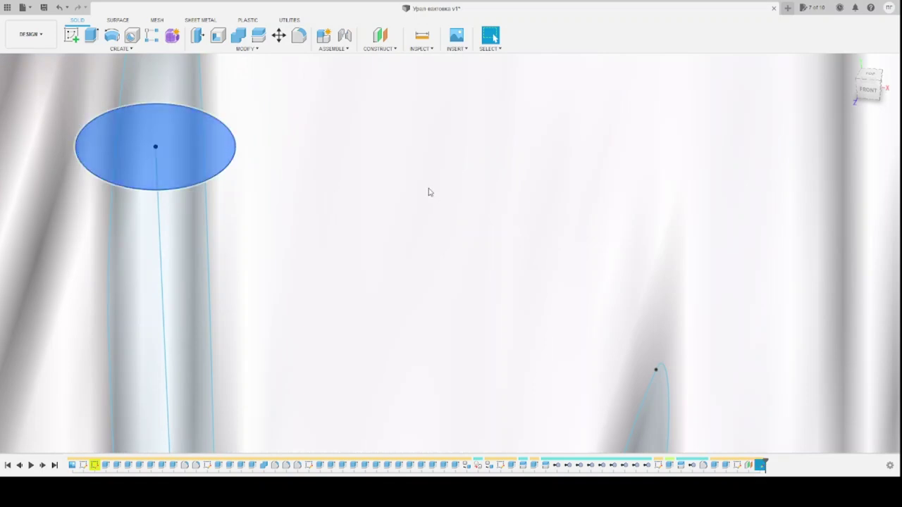
middle_click_drag(419, 183, 395, 188, "shift")
scroll(322, 237, "down", 5)
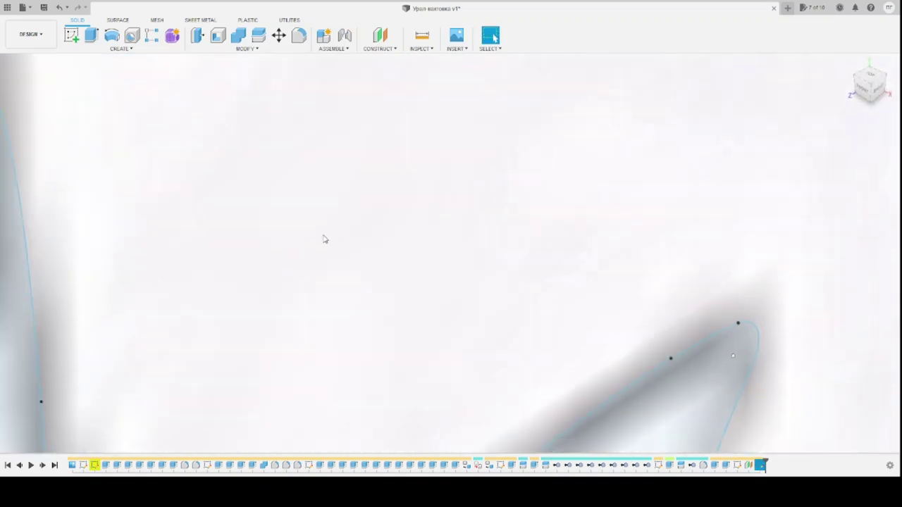
scroll(275, 314, "up", 2)
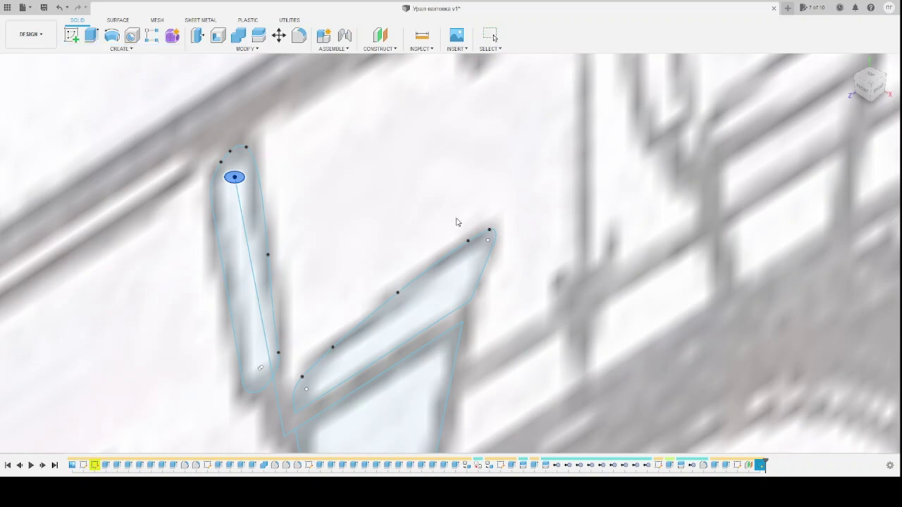
Clear the wrong path pick and start the sweep path along the whole backrest line
left_click(253, 264)
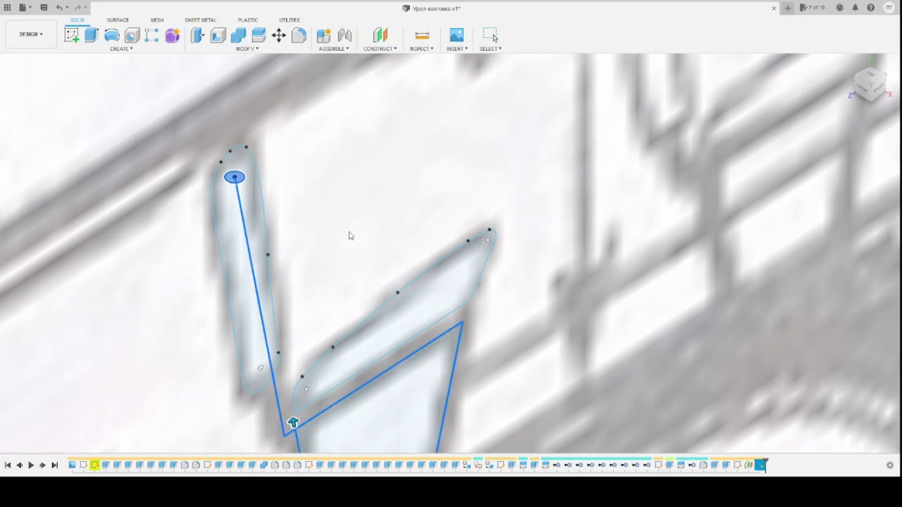
scroll(366, 239, "down", 3)
scroll(279, 347, "up", 2)
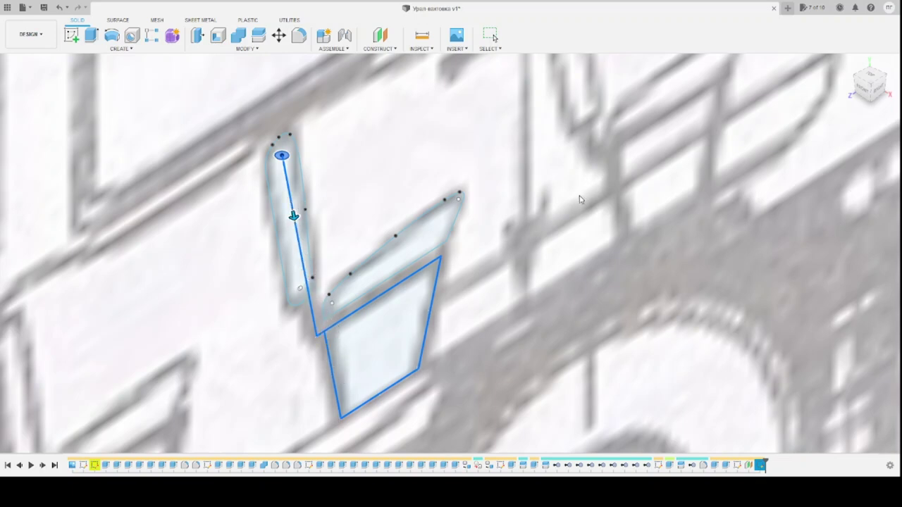
left_click(845, 187)
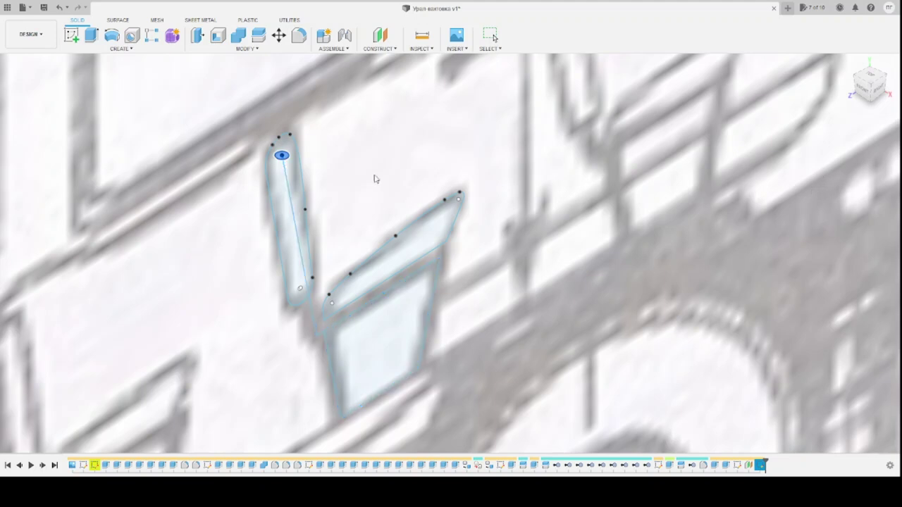
left_click(294, 203)
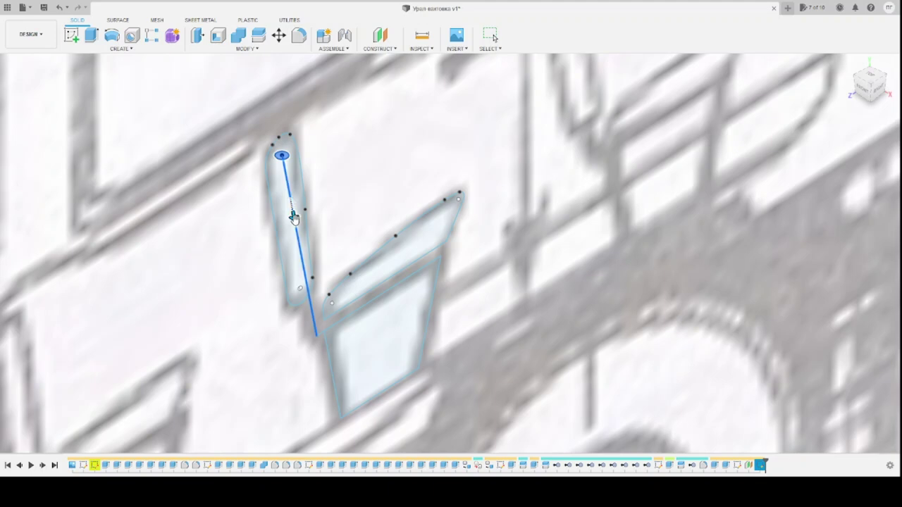
left_click_drag(295, 218, 318, 343)
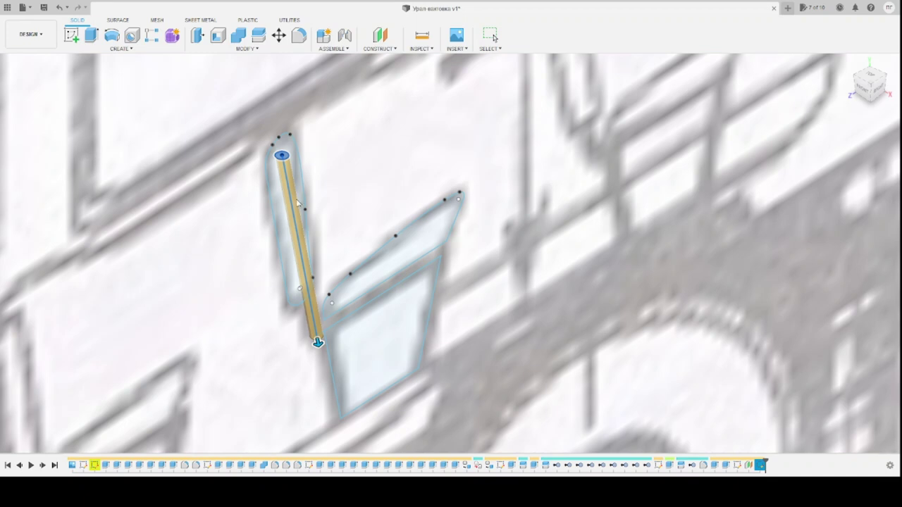
Add the seat support's top, right, bottom and left edges to the path and create the tube sweep
left_click(348, 322)
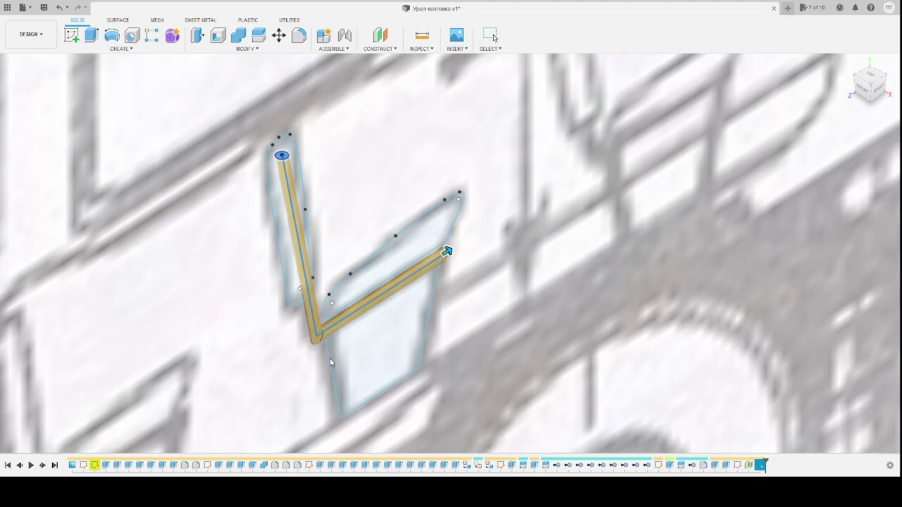
left_click(428, 333)
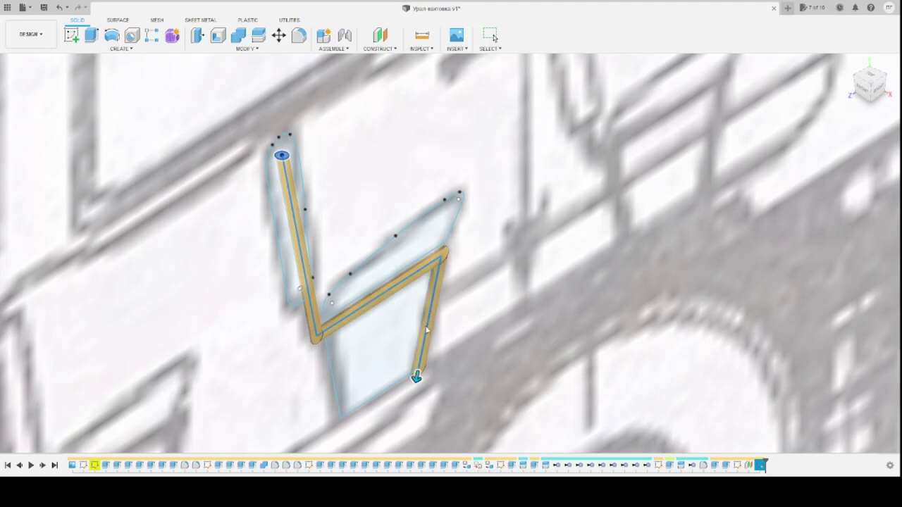
left_click(381, 398)
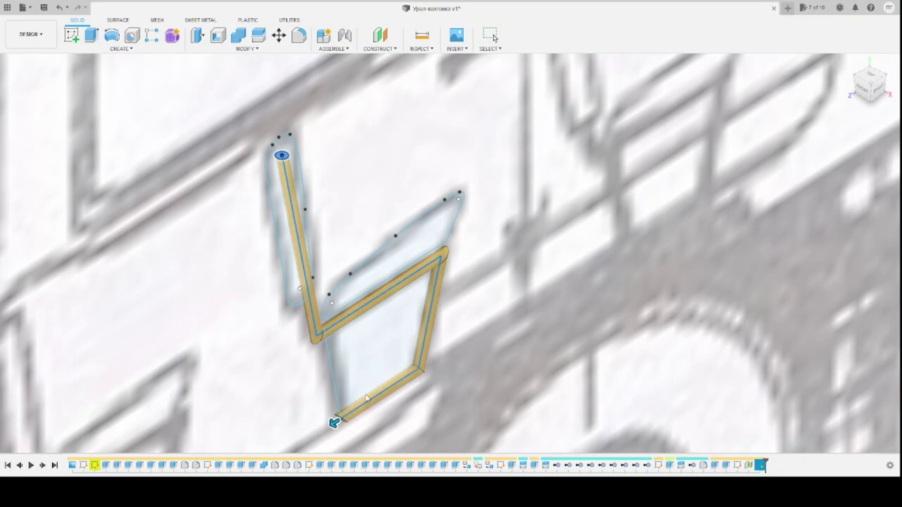
left_click(335, 384)
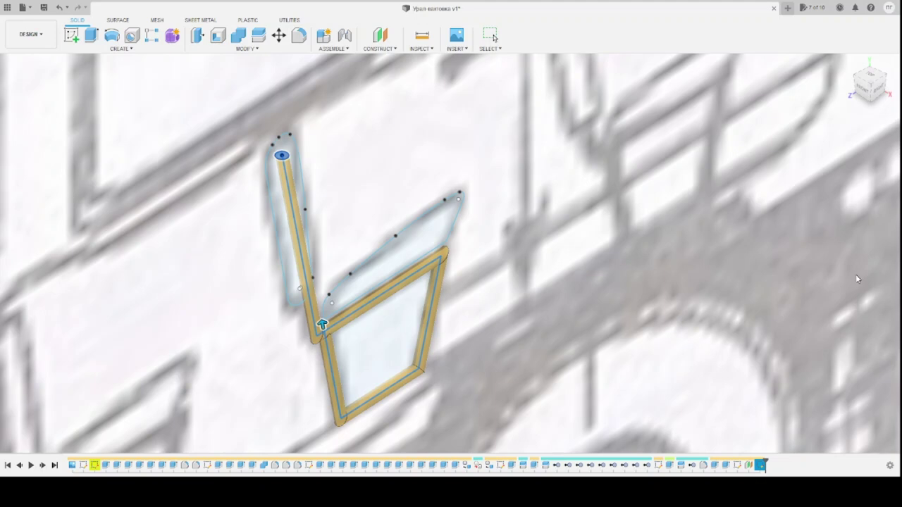
key("Return")
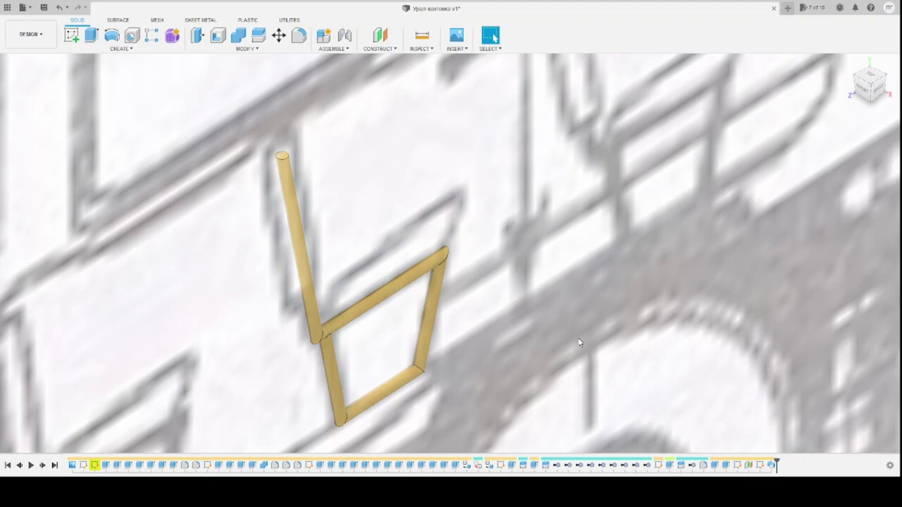
mouse_move(554, 313)
middle_mouse_down("shift")
mouse_move(455, 295)
mouse_move(447, 282)
mouse_move(419, 277)
mouse_move(416, 287)
mouse_move(486, 298)
mouse_move(531, 290)
middle_mouse_up("shift")
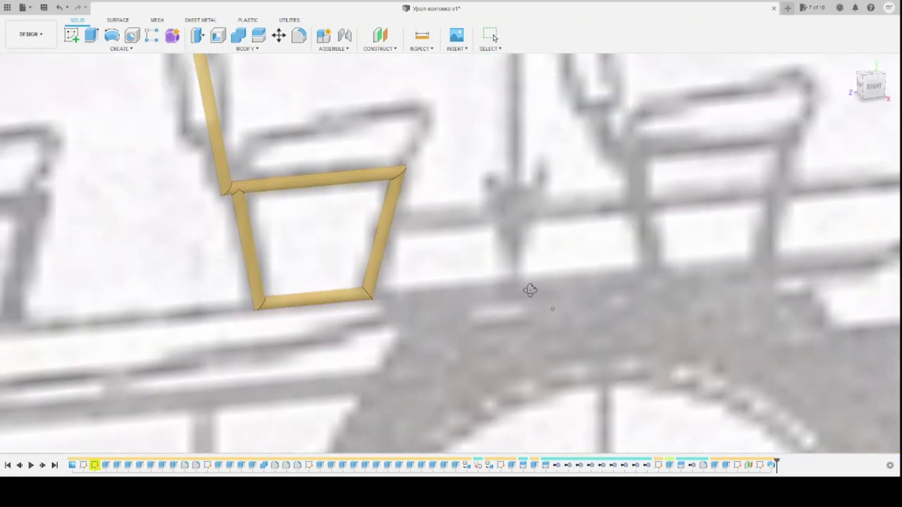
Zoom out to line the tube frame up with the drawing's seats, then select the backrest profile
scroll(531, 291, "down", 3)
scroll(532, 291, "down", 2)
scroll(532, 292, "down", 2)
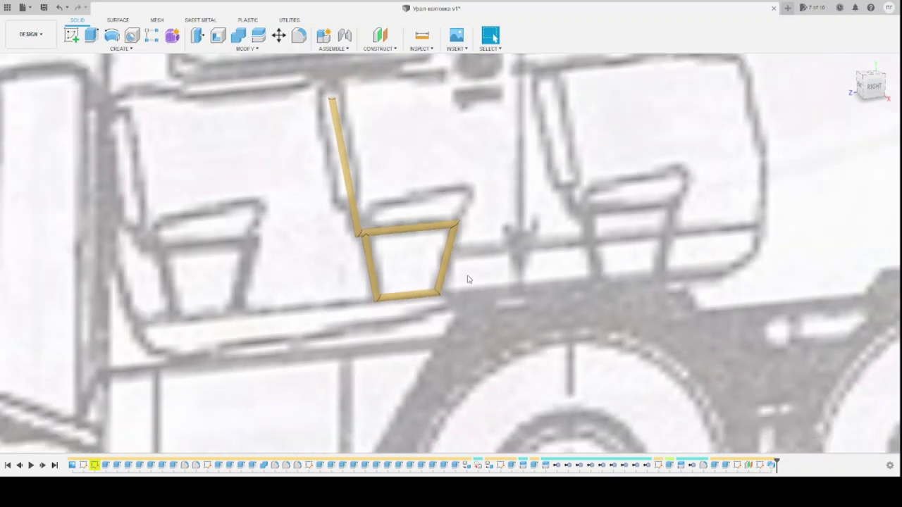
scroll(337, 148, "down", 2)
scroll(342, 141, "down", 1)
scroll(352, 127, "up", 4)
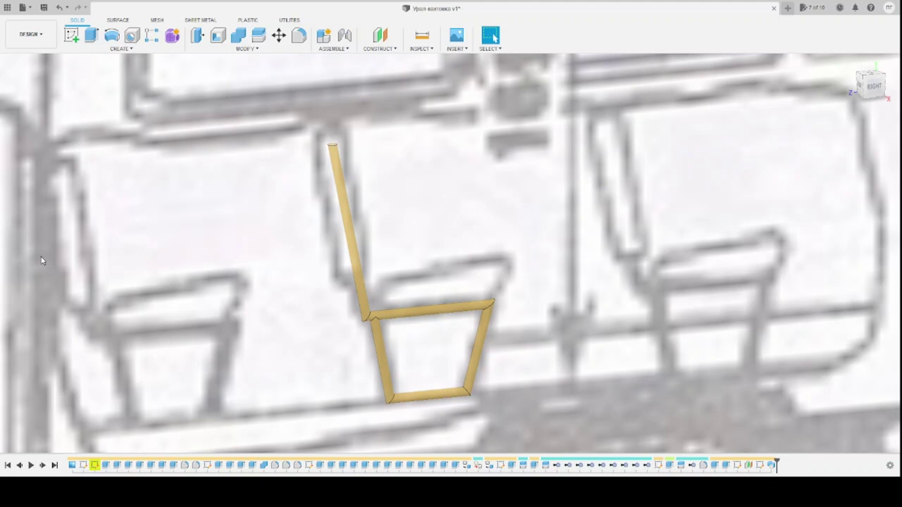
left_click(330, 182)
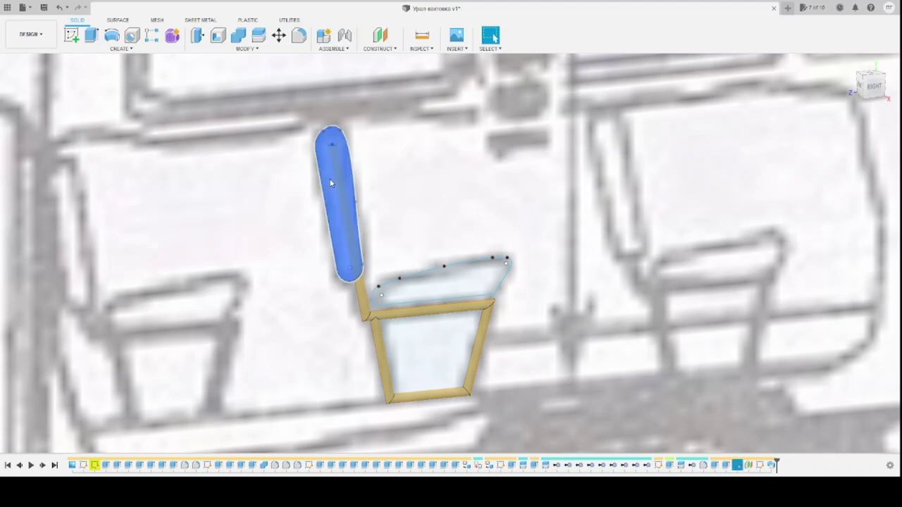
Add the seat cushion profile to the backrest selection, zooming around the bus side view
left_click(449, 278, "ctrl")
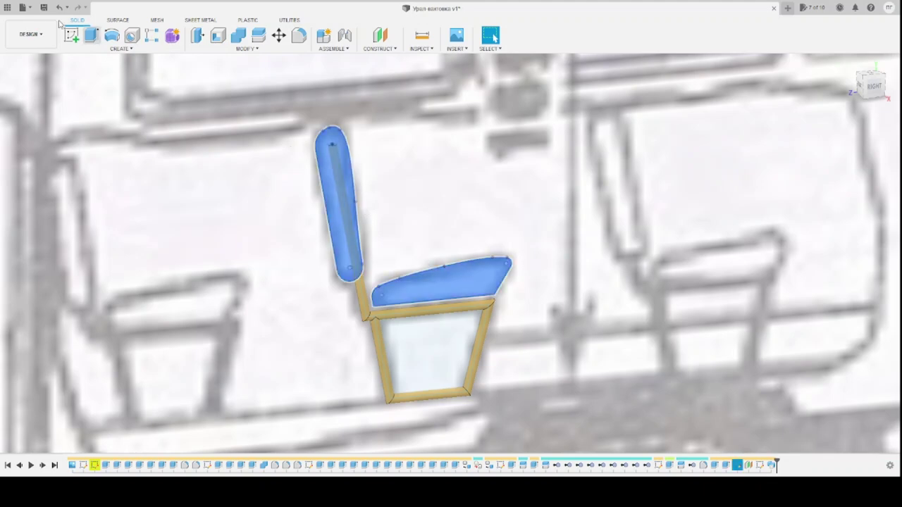
scroll(380, 286, "down", 2)
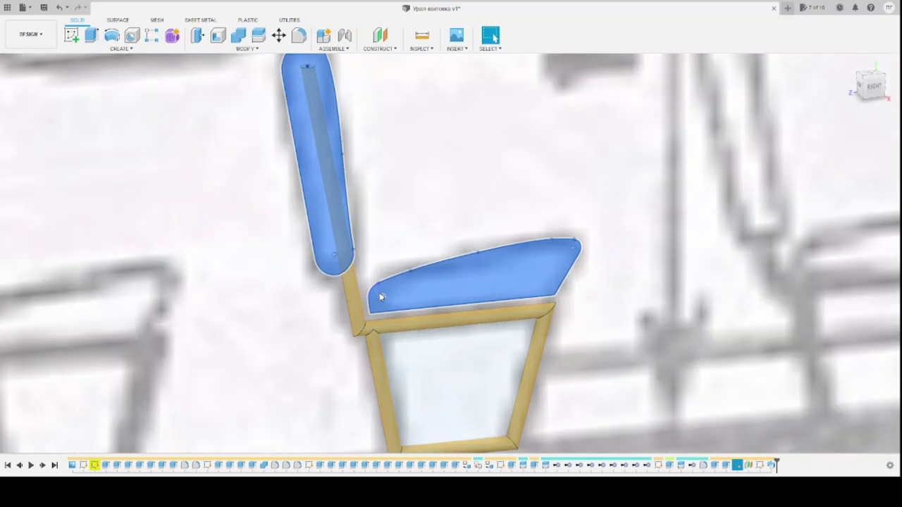
scroll(381, 286, "down", 5)
scroll(381, 286, "down", 3)
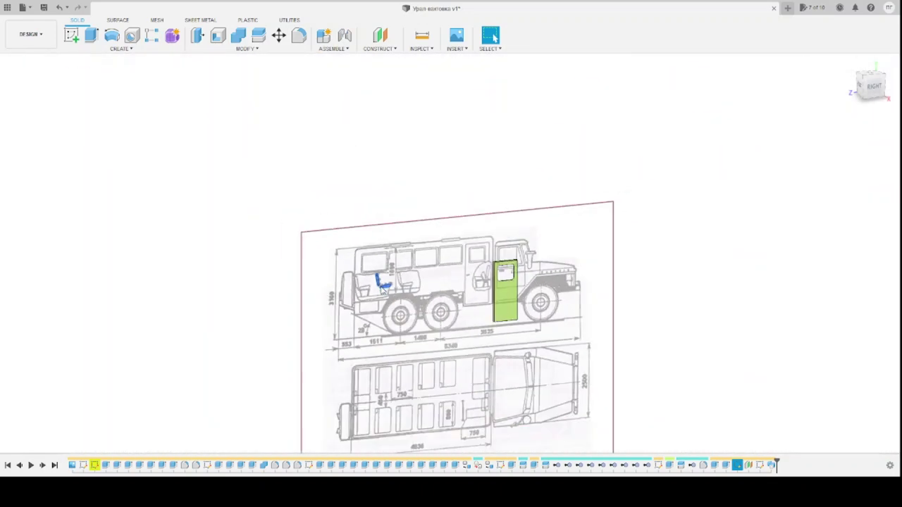
scroll(407, 397, "up", 3)
scroll(405, 404, "up", 2)
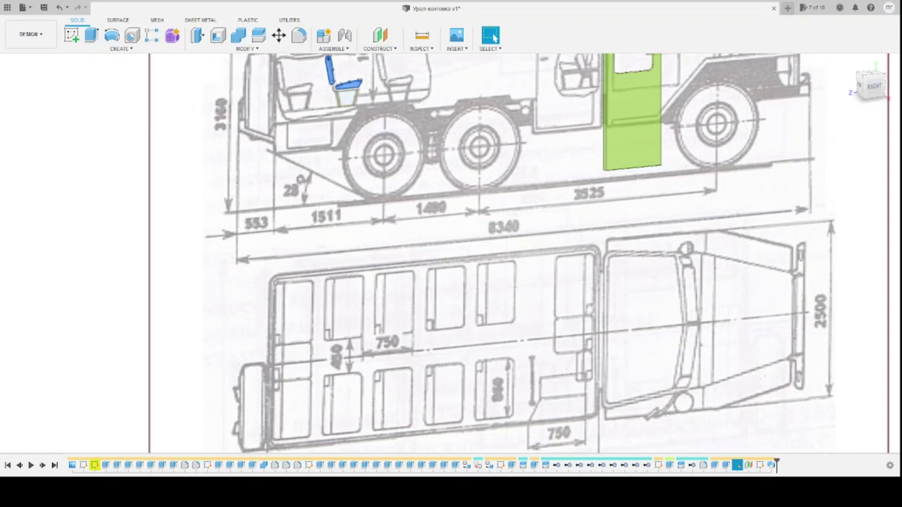
scroll(342, 130, "down", 1)
scroll(368, 238, "down", 3)
scroll(342, 102, "up", 1)
scroll(335, 97, "up", 3)
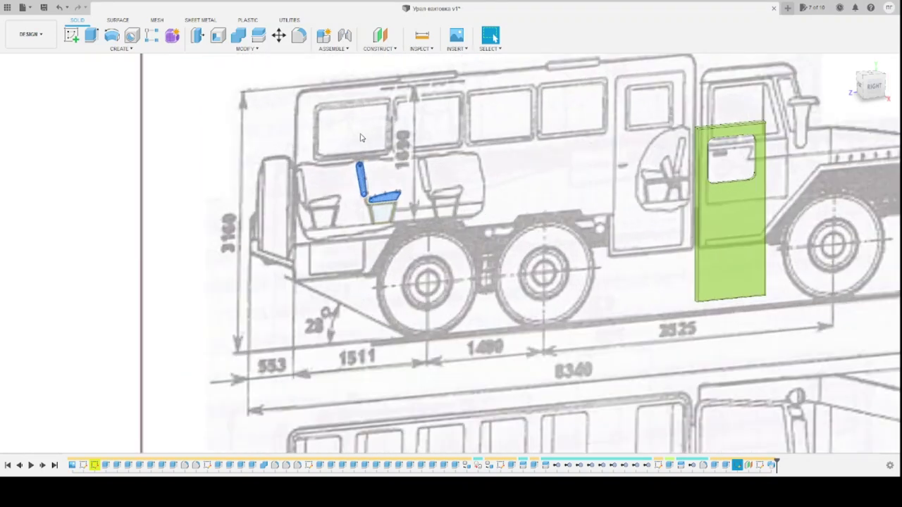
left_click(92, 35)
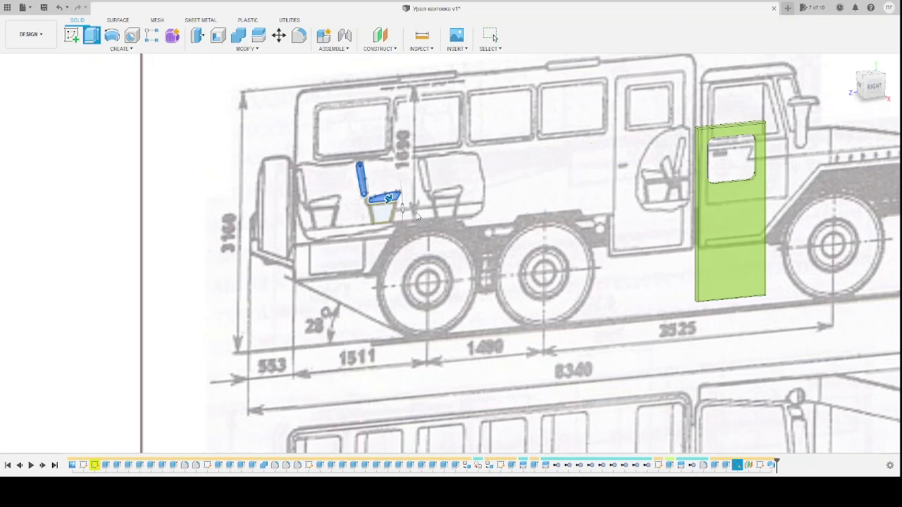
Extrude the backrest and seat cushion sideways to bench width, then clear the selection
left_click_drag(389, 198, 416, 217)
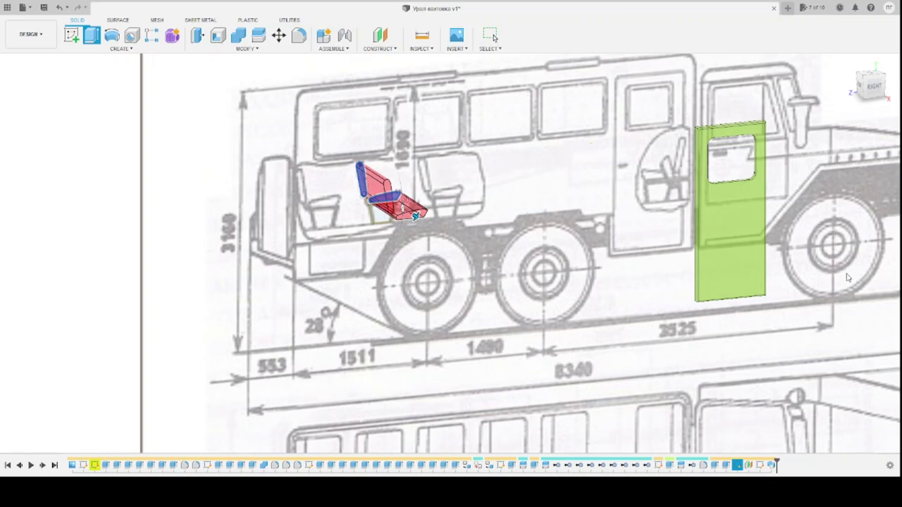
key("Return")
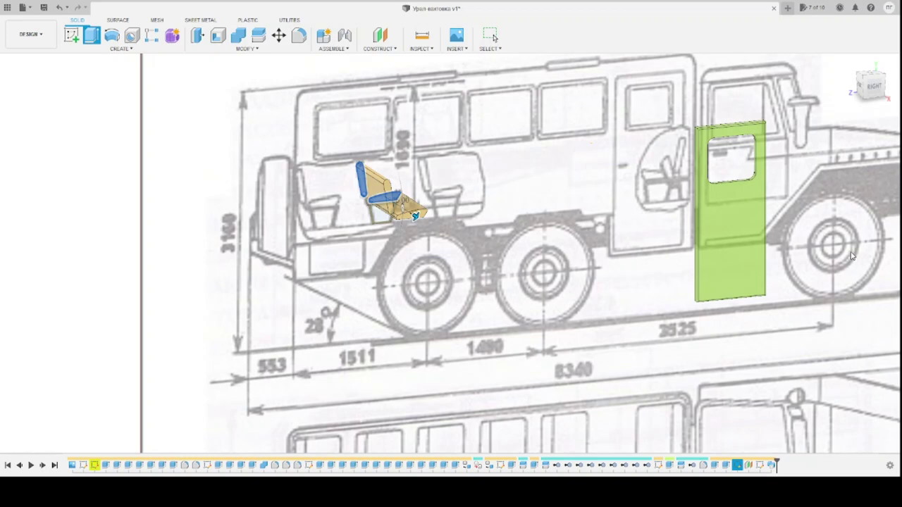
key("Escape")
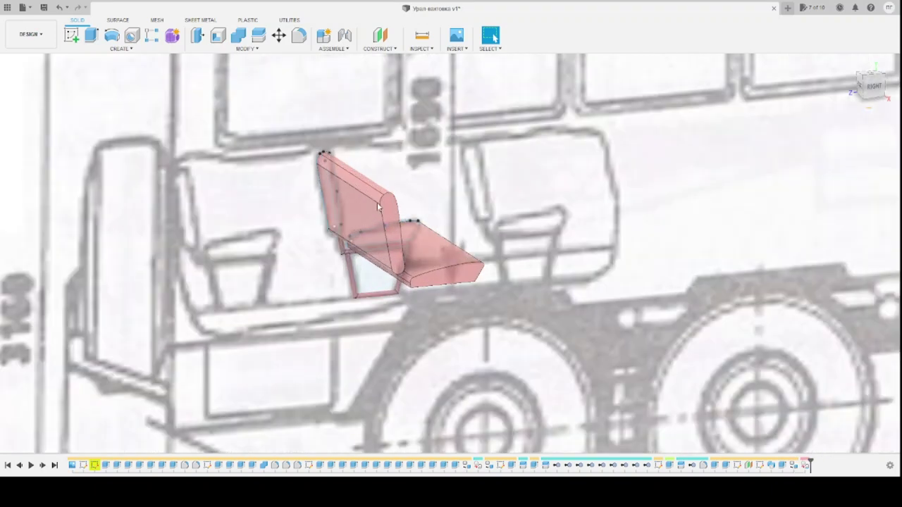
scroll(385, 178, "up", 5)
Select the leg frame and move it a short distance to the right with Move/Copy
mouse_move(356, 320)
middle_mouse_down("shift")
mouse_move(366, 318)
mouse_move(353, 319)
middle_mouse_up("shift")
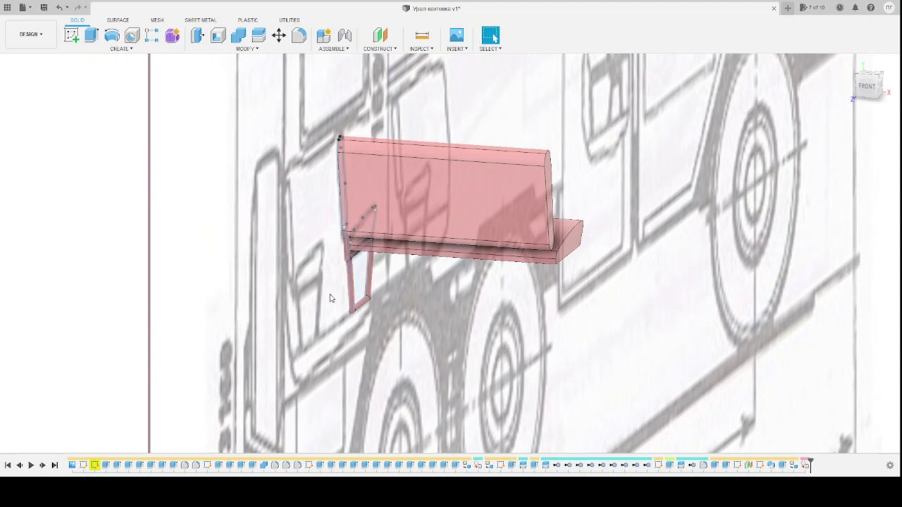
left_click(74, 350)
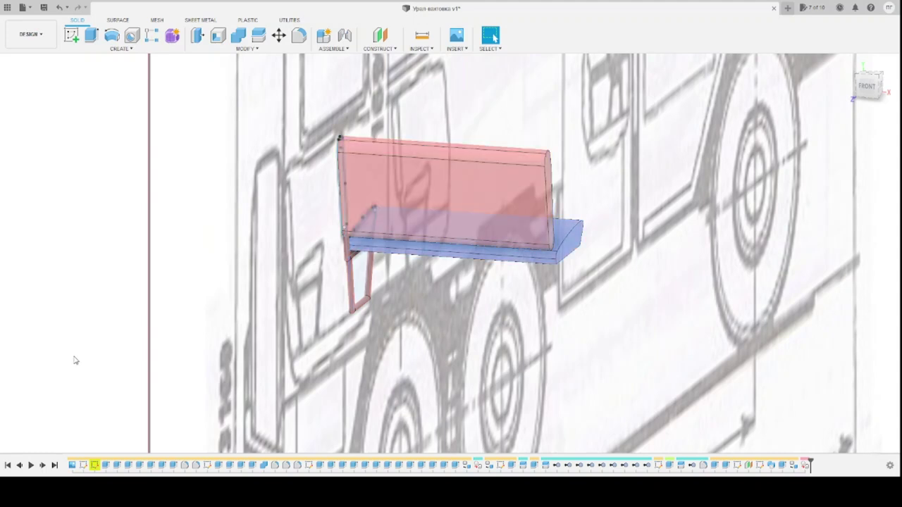
left_click(78, 339)
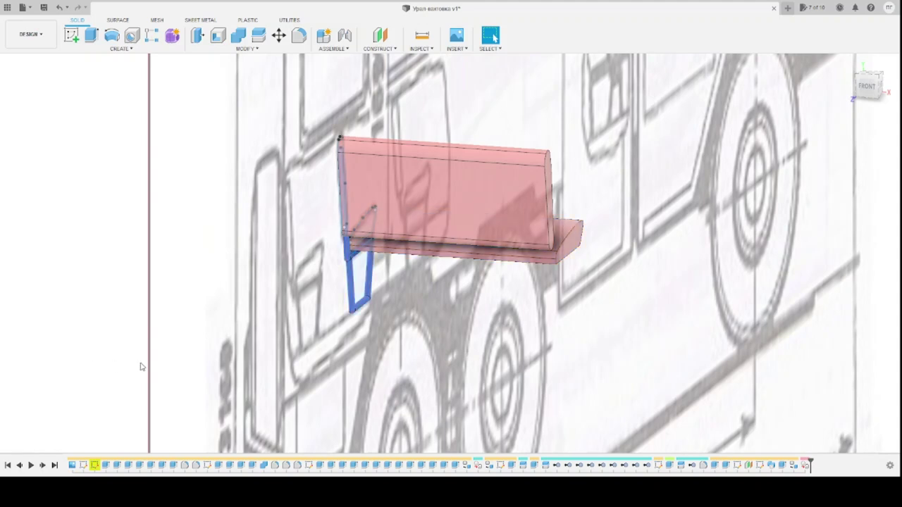
left_click(278, 36)
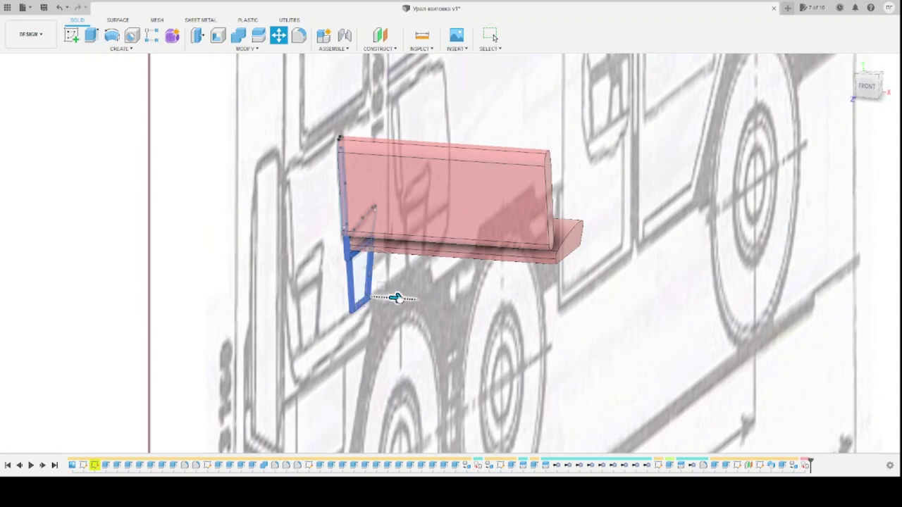
left_click_drag(397, 298, 409, 300)
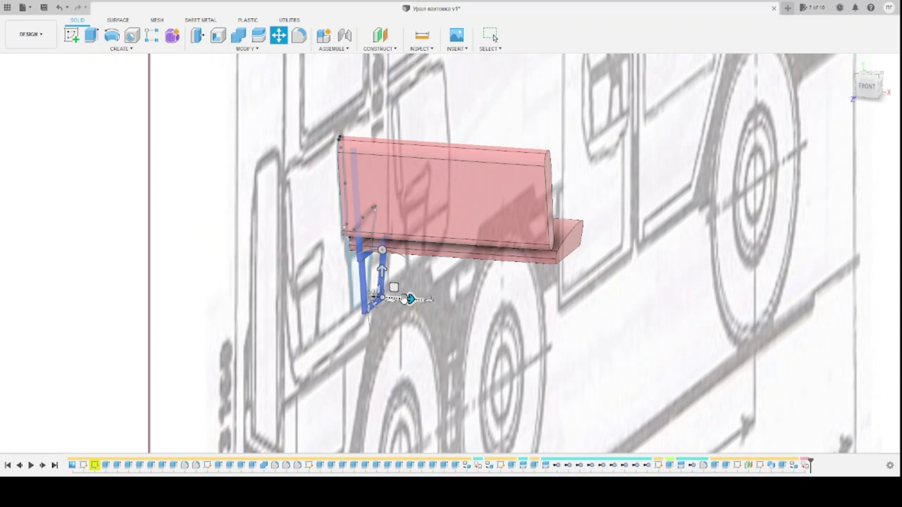
key("Return")
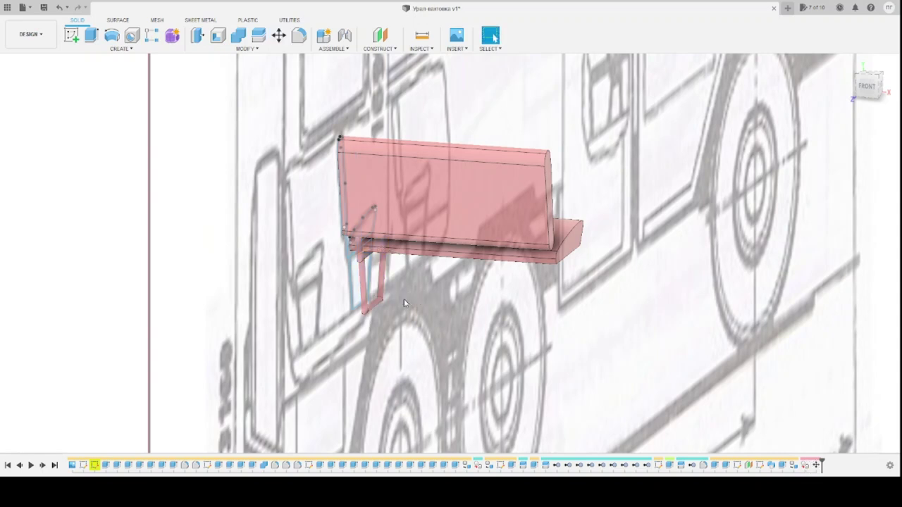
Copy the leg frame and place the copy 725 mm along the bench
left_click(364, 276)
key("ctrl+v")
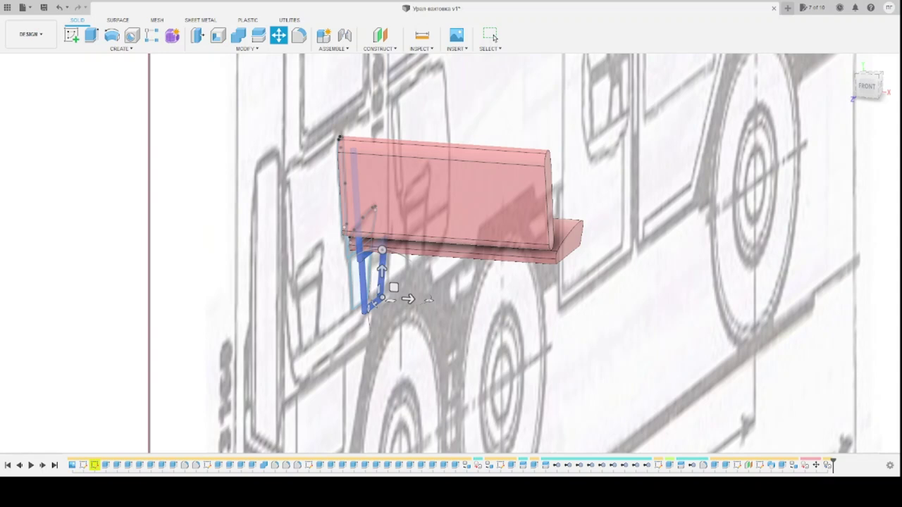
left_click_drag(408, 299, 506, 307)
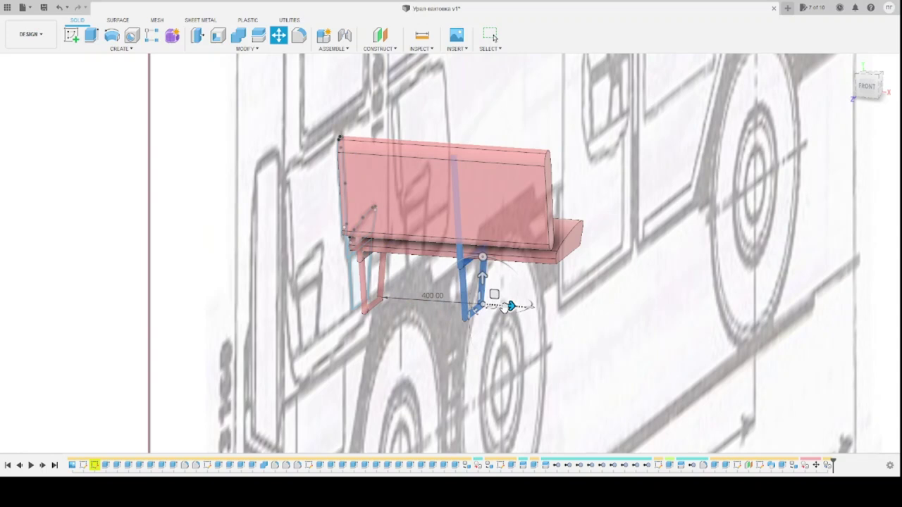
type("725")
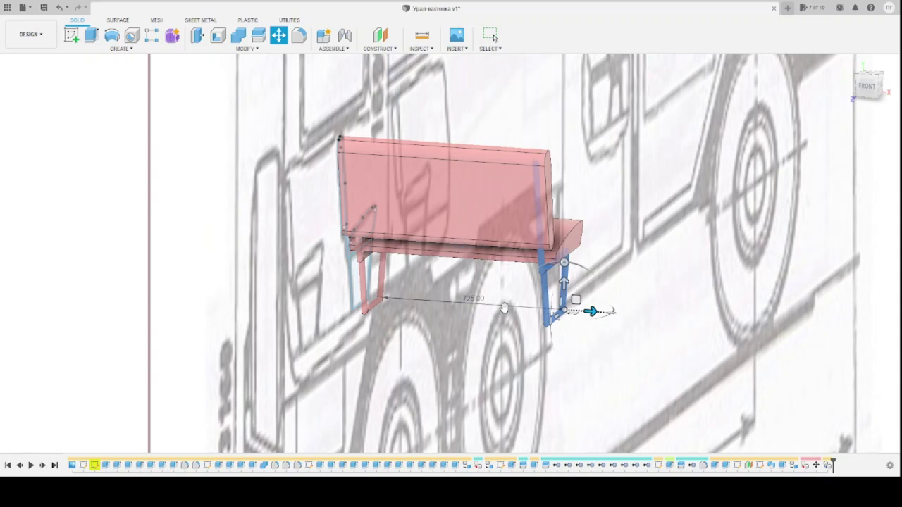
key("Return")
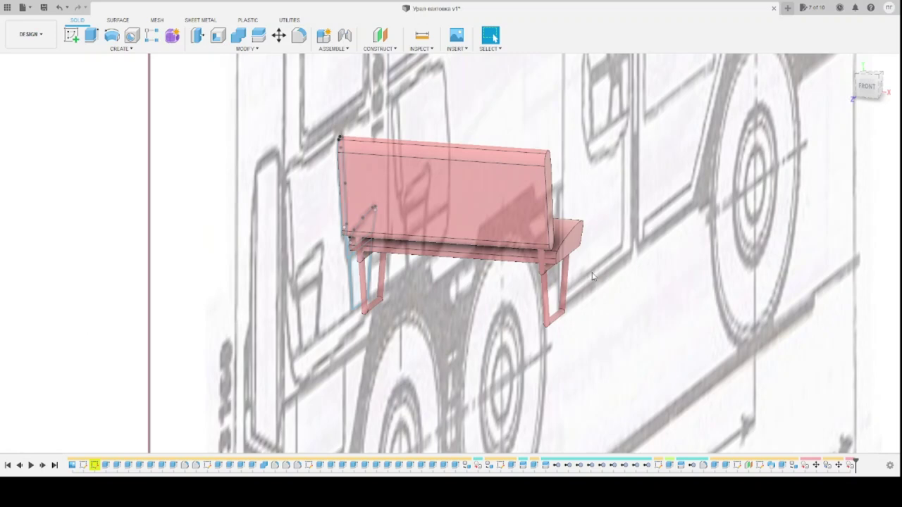
scroll(597, 268, "down", 3)
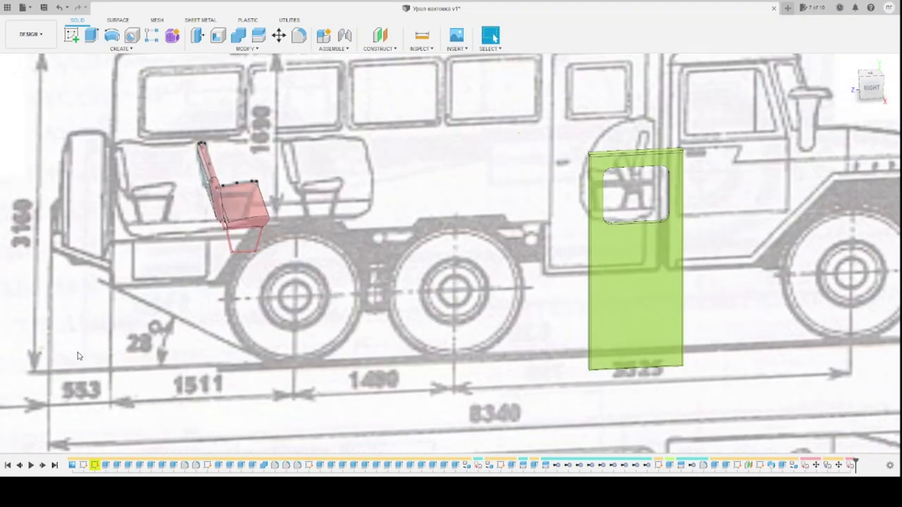
Center the view on the seat and select its front face plus the backrest's side face
scroll(373, 217, "down", 3)
scroll(282, 190, "up", 3)
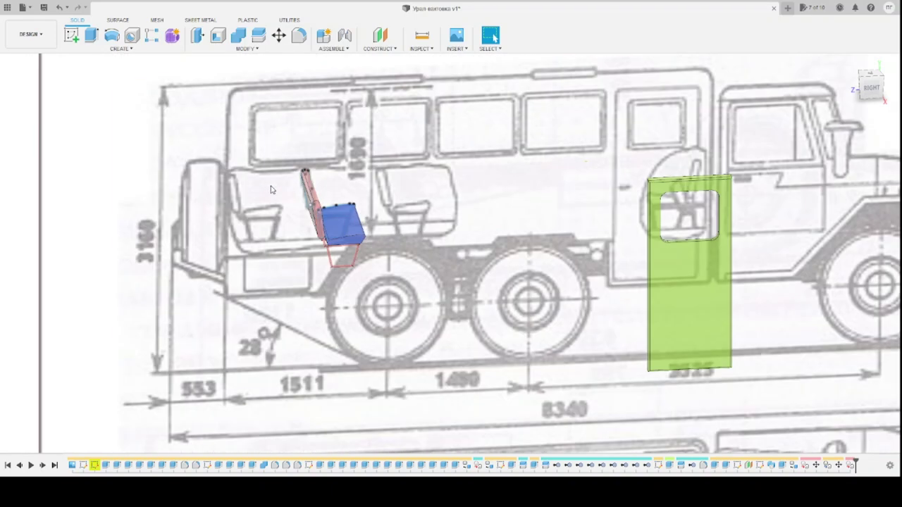
scroll(282, 190, "up", 3)
mouse_move(478, 273)
middle_mouse_down()
mouse_move(339, 249)
mouse_move(214, 263)
mouse_move(301, 262)
middle_mouse_up()
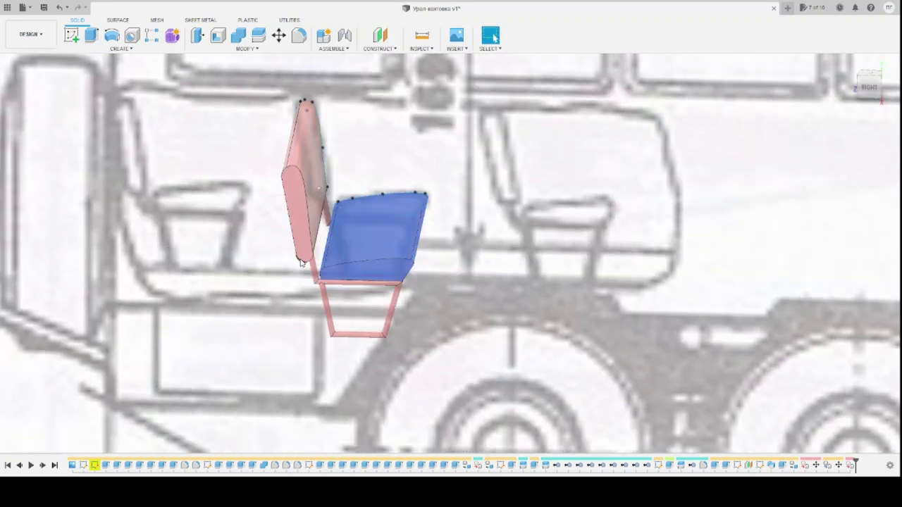
left_click(375, 269)
left_click(297, 212, "ctrl")
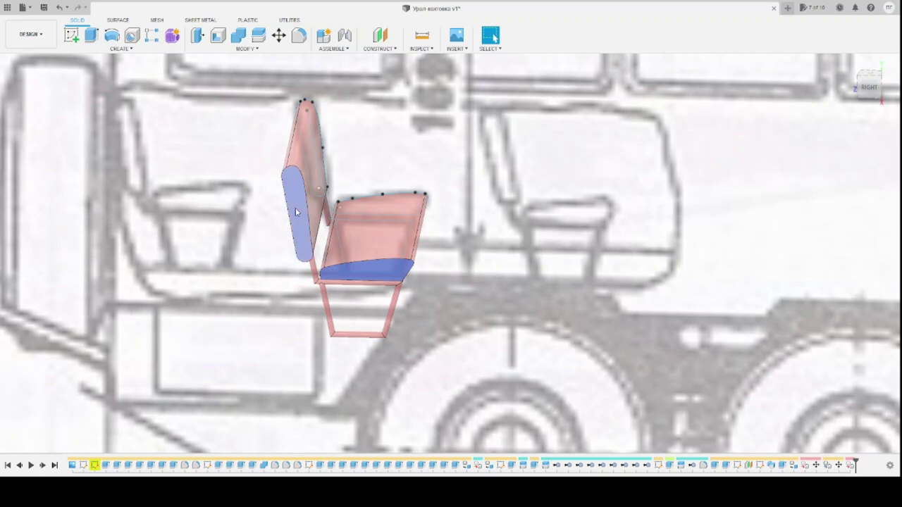
Fillet the seat's front end face and the backrest's side face from an angled view
mouse_move(475, 231)
middle_mouse_down("shift")
mouse_move(387, 233)
mouse_move(532, 200)
middle_mouse_up("shift")
left_click(534, 199)
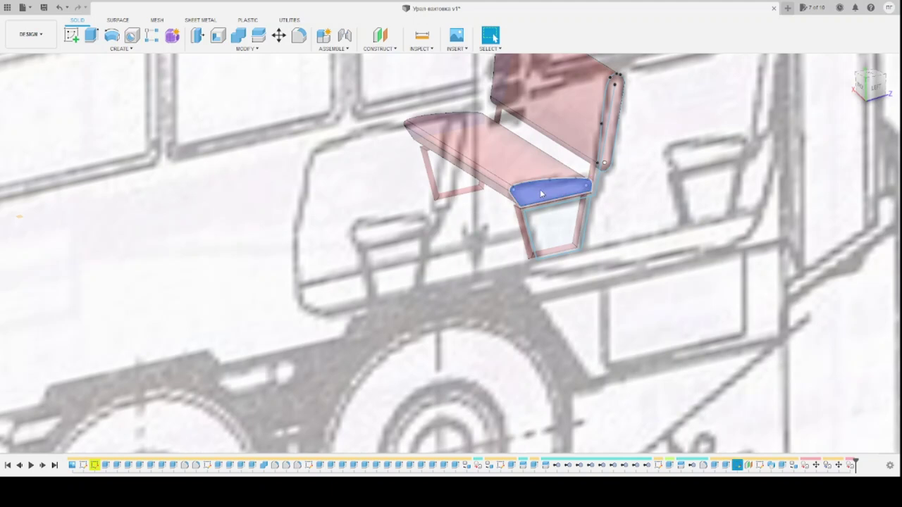
left_click(611, 123, "ctrl")
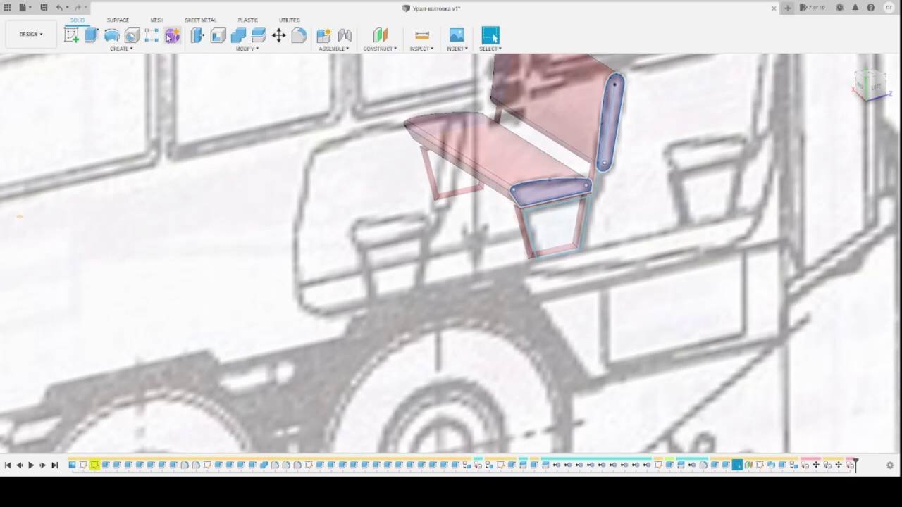
left_click(299, 37)
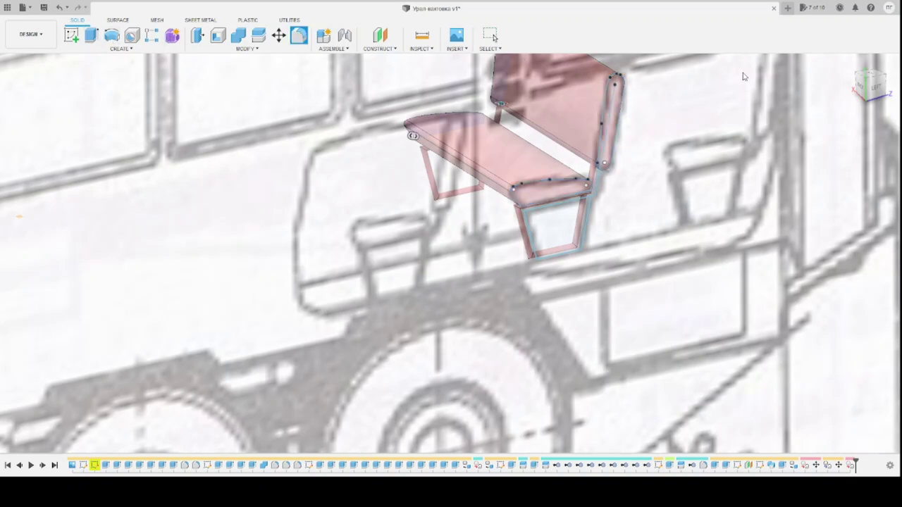
scroll(631, 138, "up", 5)
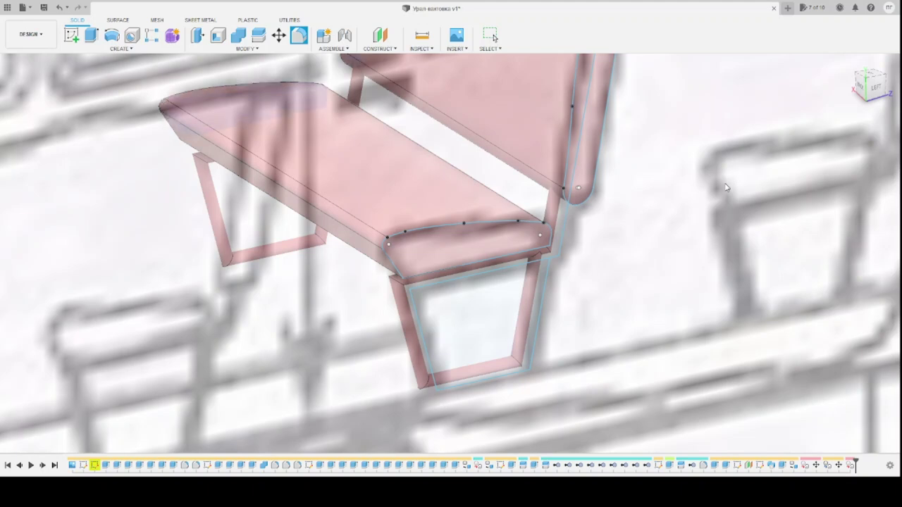
left_click(473, 244)
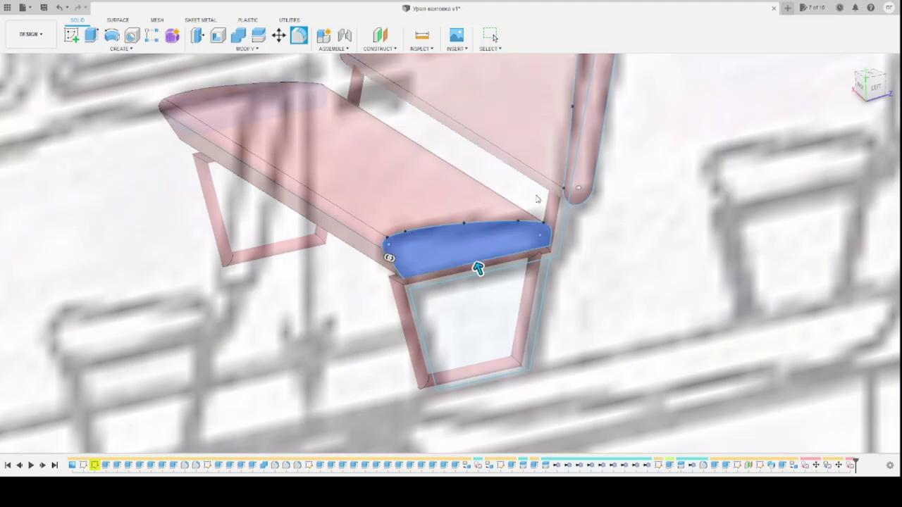
left_click(586, 154)
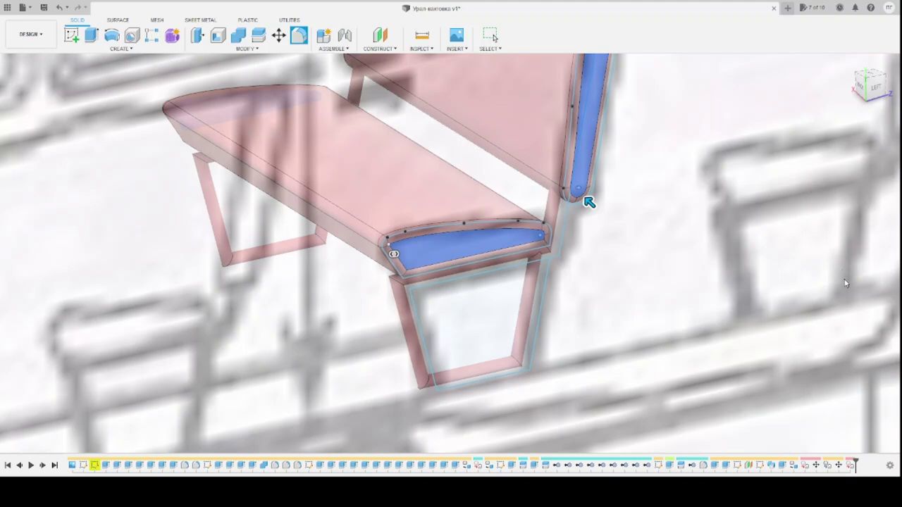
key("Return")
scroll(480, 236, "down", 3)
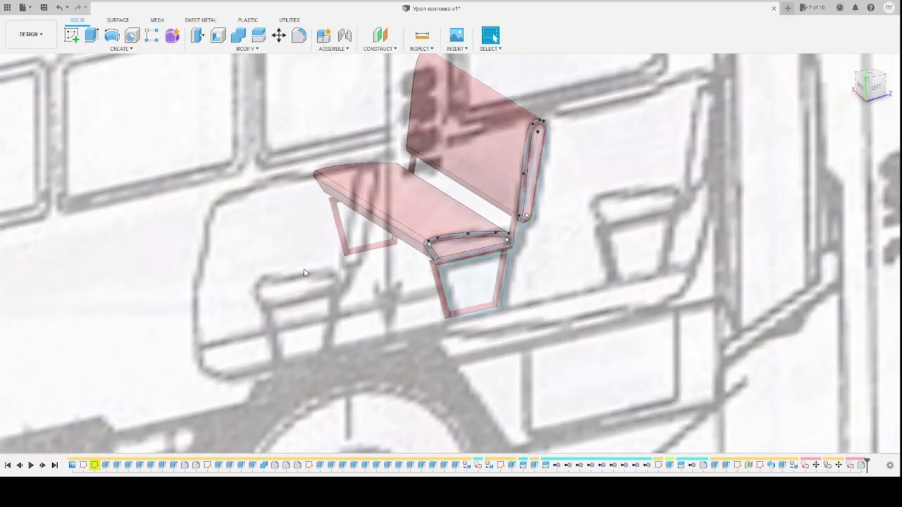
Select the seat cushion and nudge it vertically with Move/Copy from a low angled view
middle_click_drag(169, 266, 374, 266, "shift")
scroll(374, 266, "down", 2)
scroll(189, 243, "down", 2)
scroll(196, 264, "up", 1)
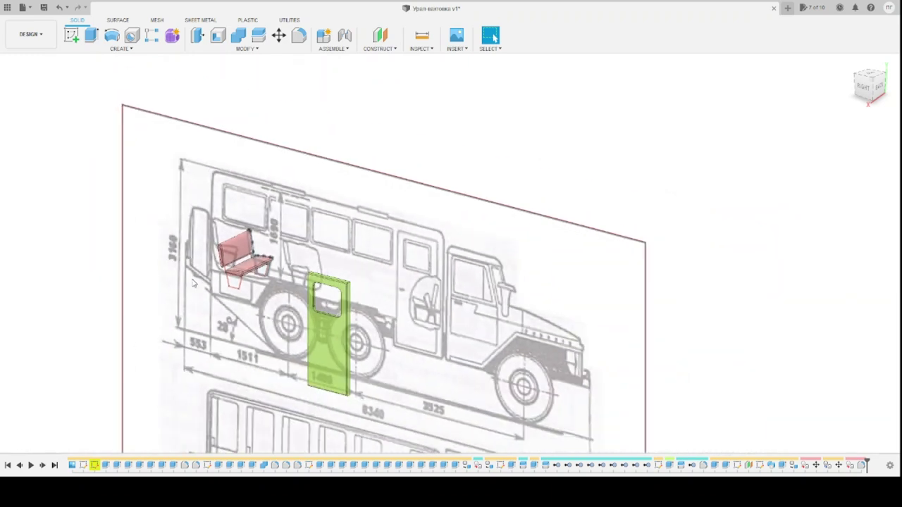
scroll(238, 259, "up", 6)
scroll(238, 259, "up", 2)
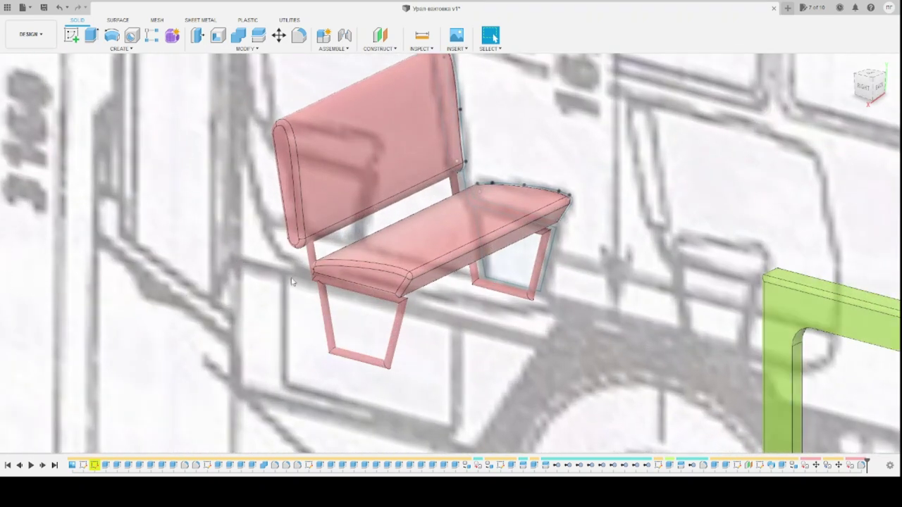
mouse_move(370, 282)
middle_mouse_down("shift")
mouse_move(406, 265)
mouse_move(388, 272)
middle_mouse_up("shift")
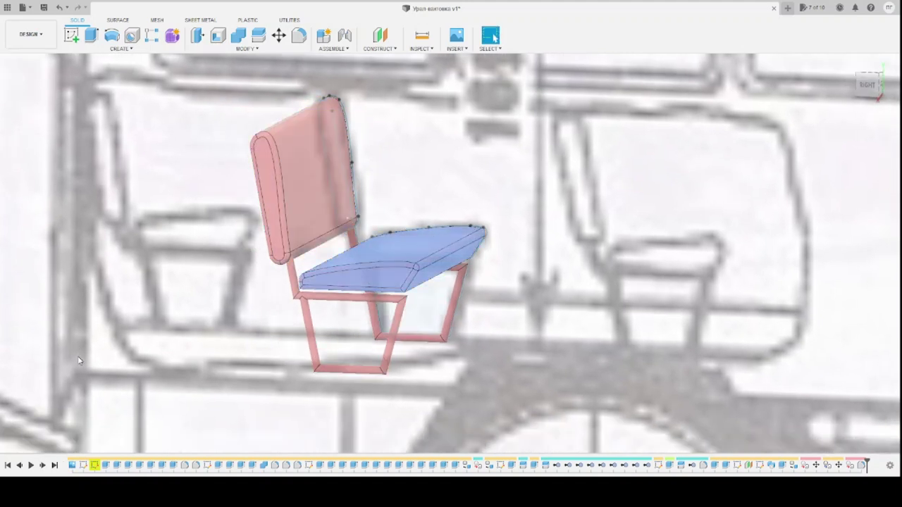
middle_click_drag(437, 333, 436, 325, "shift")
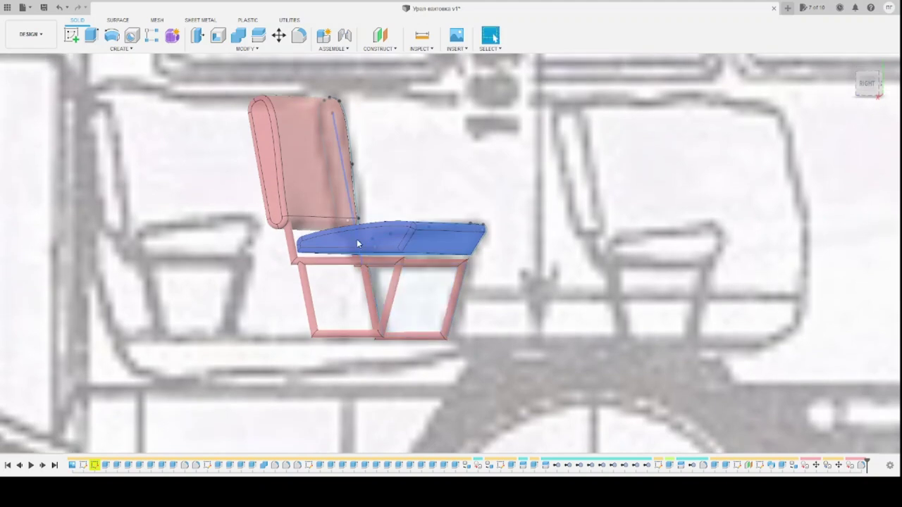
left_click(385, 238)
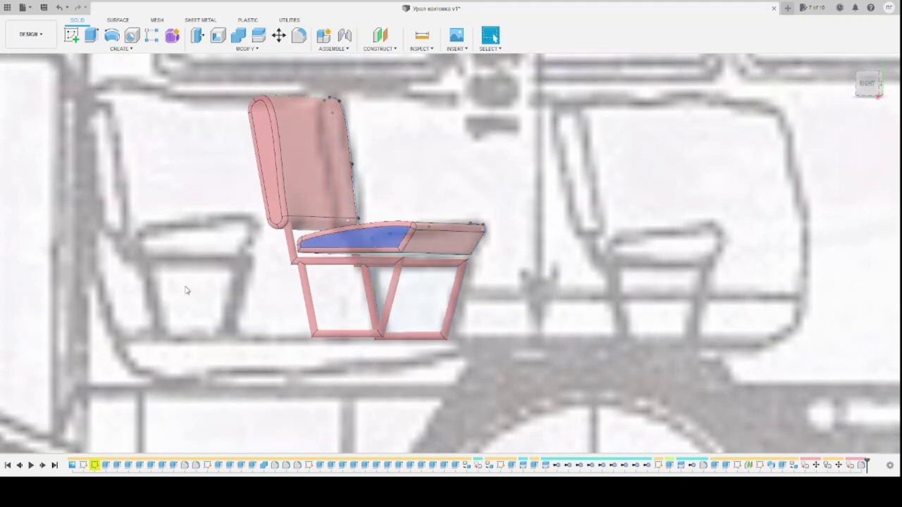
left_click(278, 35)
left_click_drag(488, 230, 487, 237)
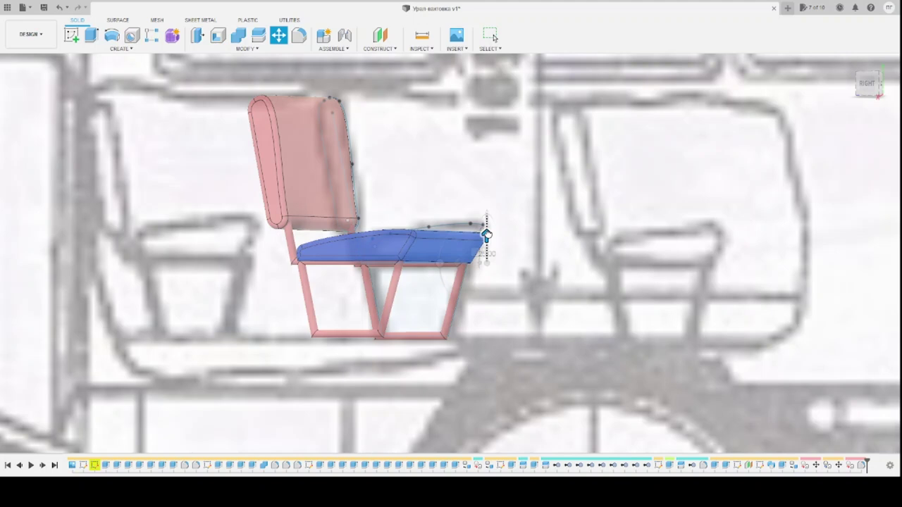
left_click_drag(486, 234, 486, 231)
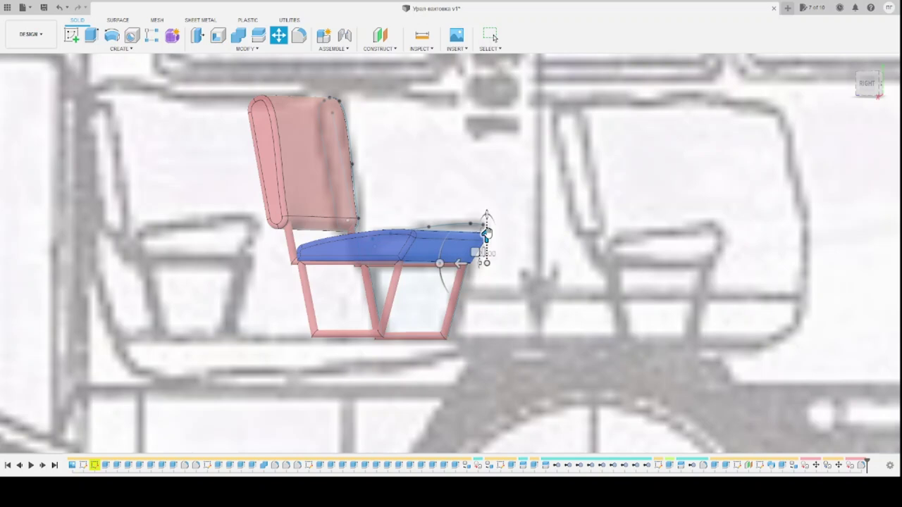
key("Return")
In the right side view, fine-tune the seat cushion's height slightly downward above the frame
mouse_move(455, 275)
middle_mouse_down("shift")
mouse_move(427, 274)
mouse_move(457, 272)
mouse_move(429, 281)
middle_mouse_up("shift")
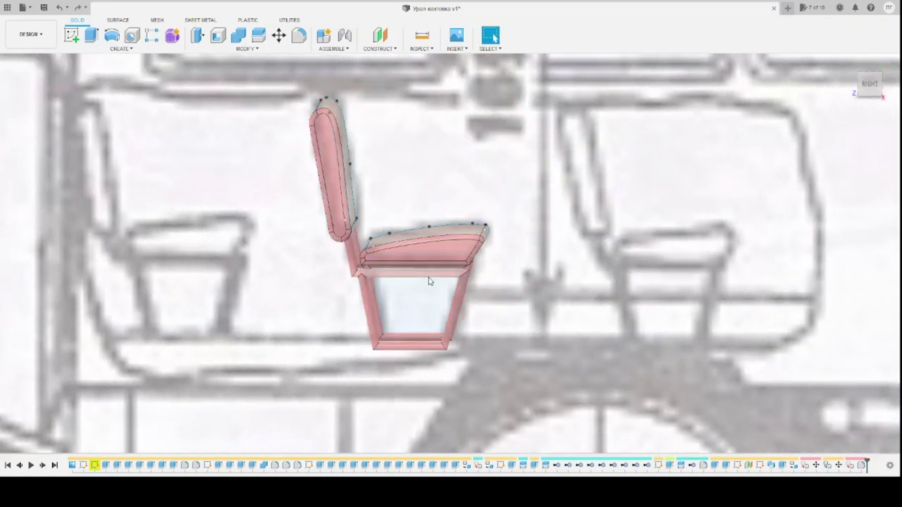
left_click(870, 84)
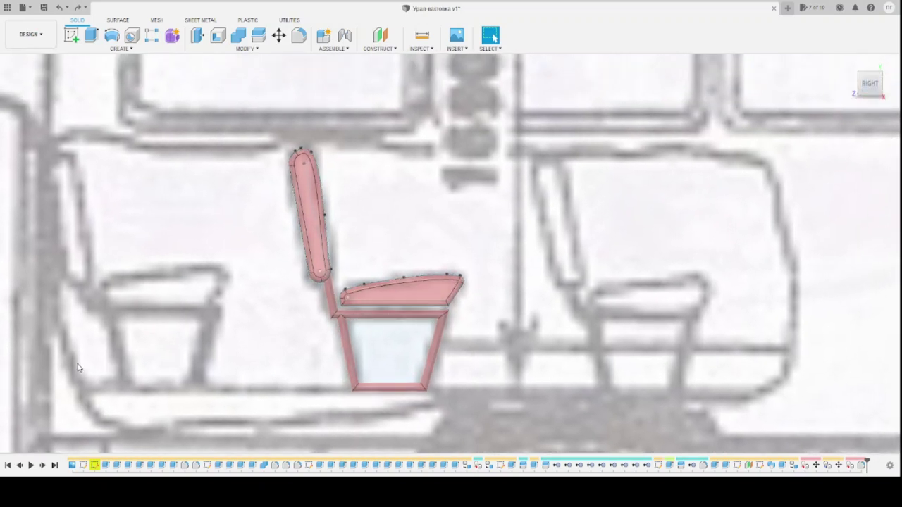
left_click(372, 290)
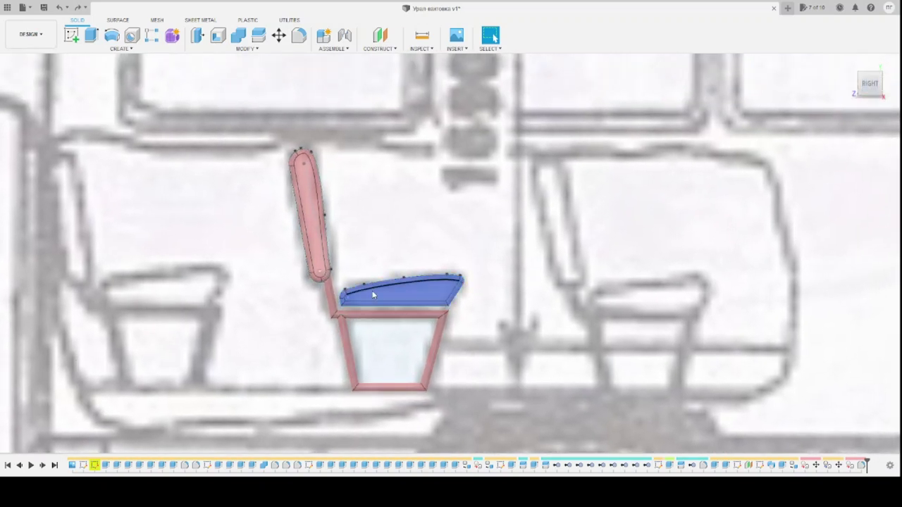
left_click(280, 37)
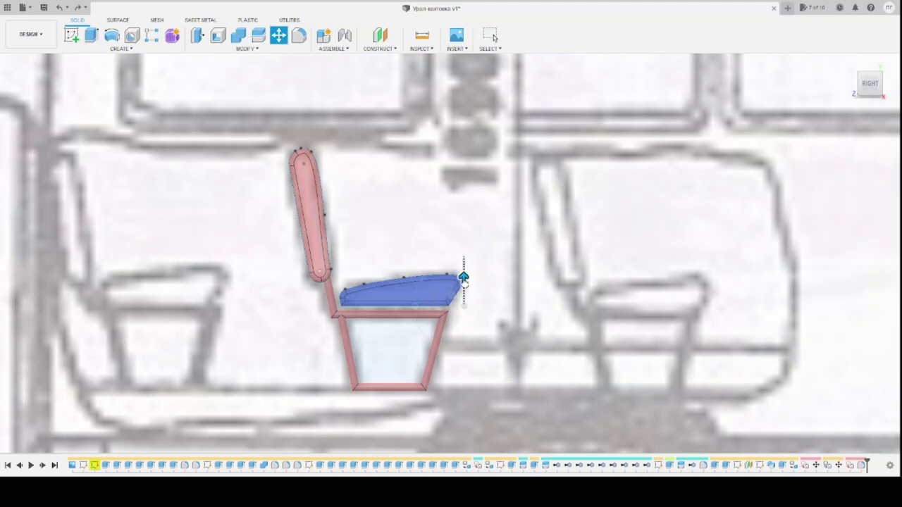
left_click_drag(463, 279, 463, 286)
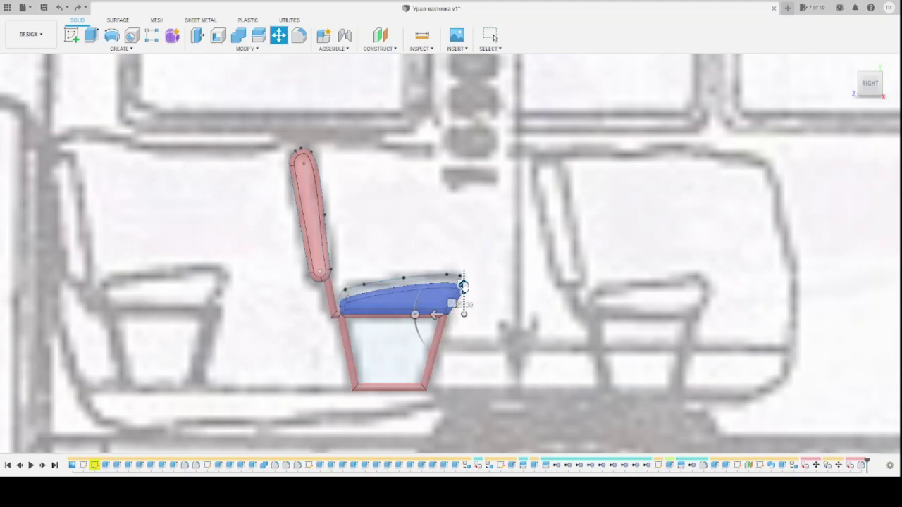
left_click_drag(464, 286, 464, 281)
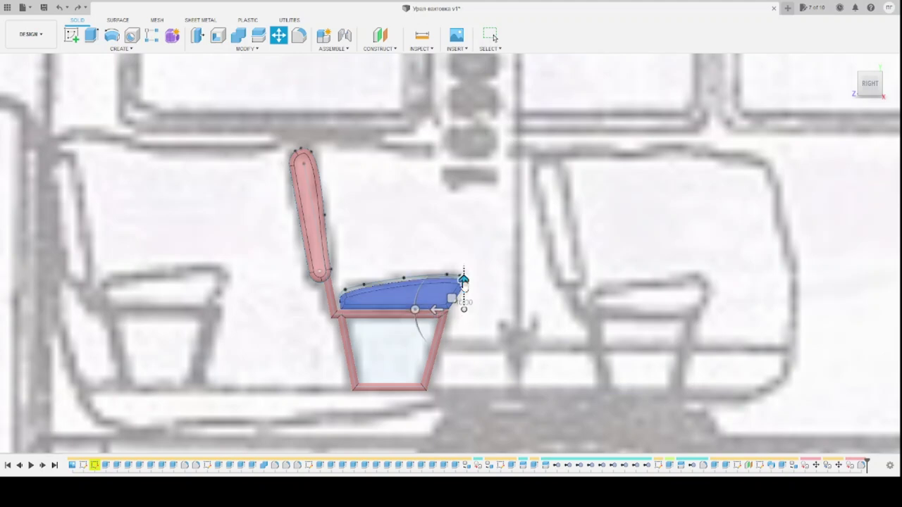
left_click_drag(464, 283, 464, 285)
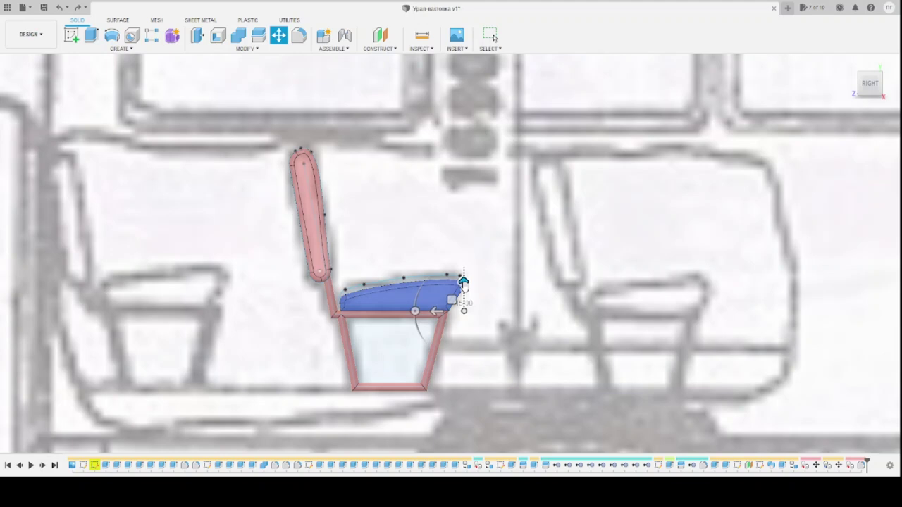
left_click_drag(464, 285, 463, 285)
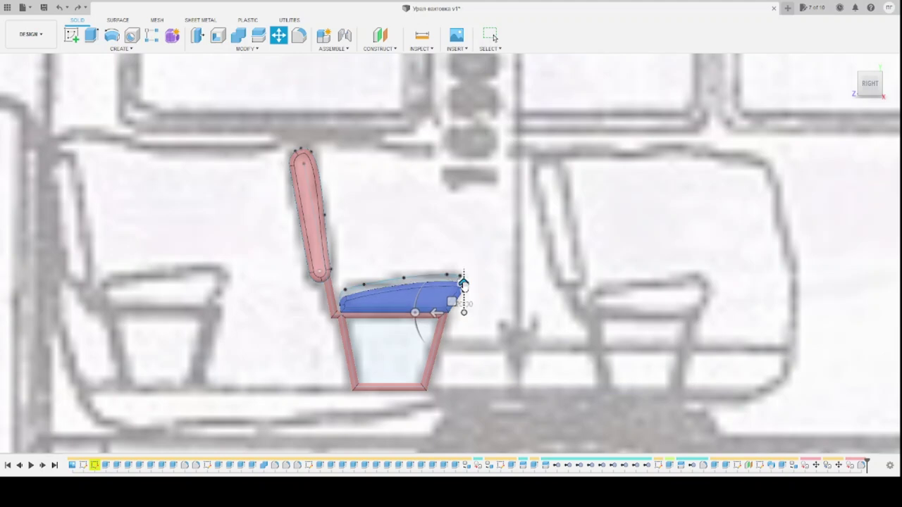
key("Return")
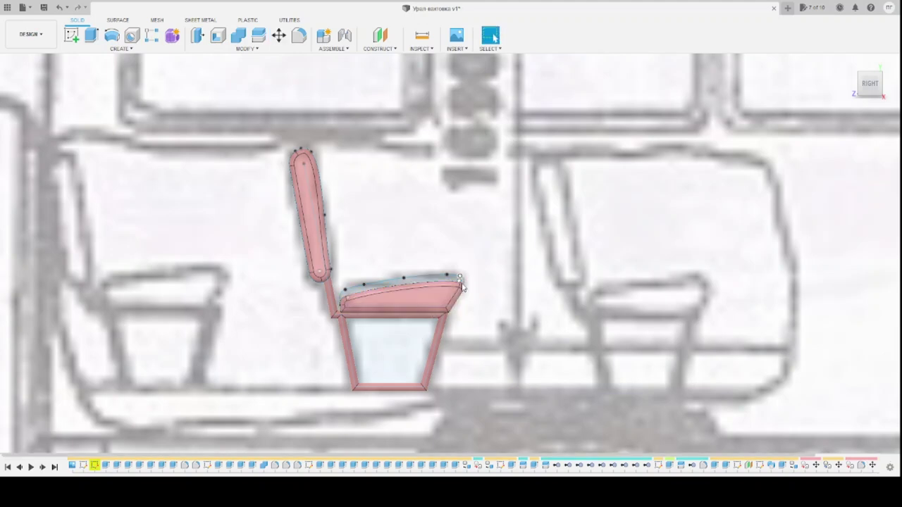
scroll(431, 246, "down", 2)
scroll(432, 246, "down", 1)
mouse_move(487, 246)
middle_mouse_down("shift")
mouse_move(438, 255)
mouse_move(463, 262)
middle_mouse_up("shift")
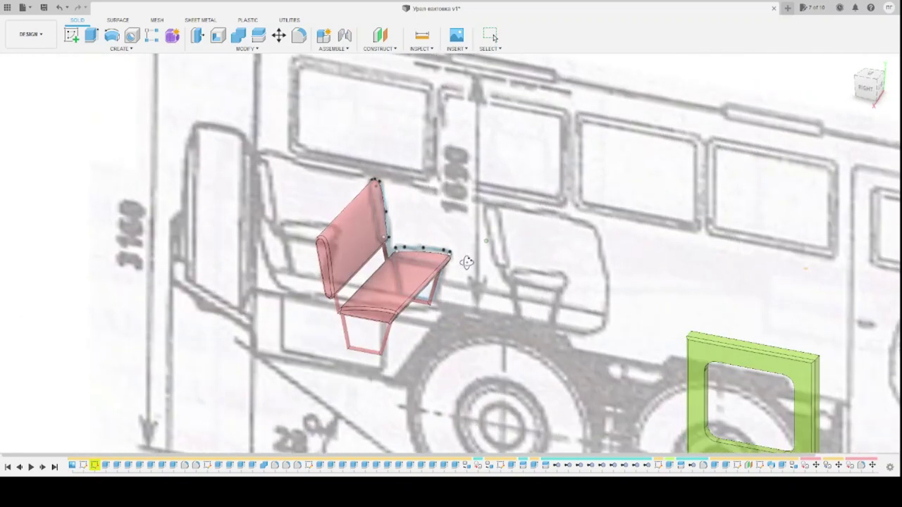
Zoom in on the seat sketch and select the backrest profile
scroll(390, 302, "up", 1)
scroll(364, 281, "up", 2)
scroll(363, 281, "up", 1)
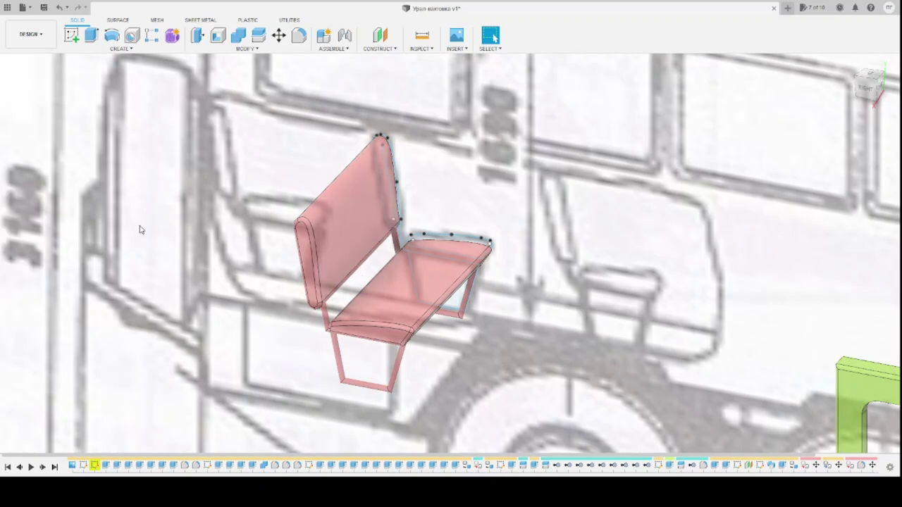
scroll(548, 312, "down", 2)
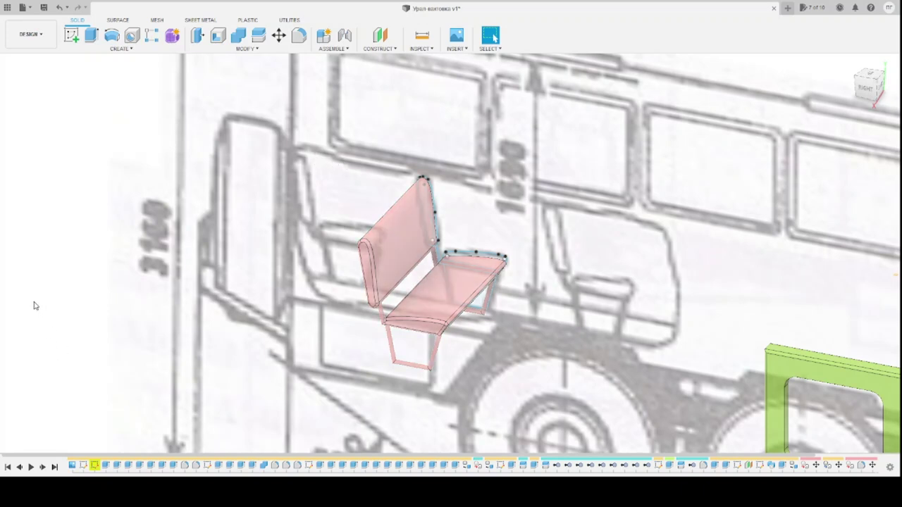
left_click(425, 212)
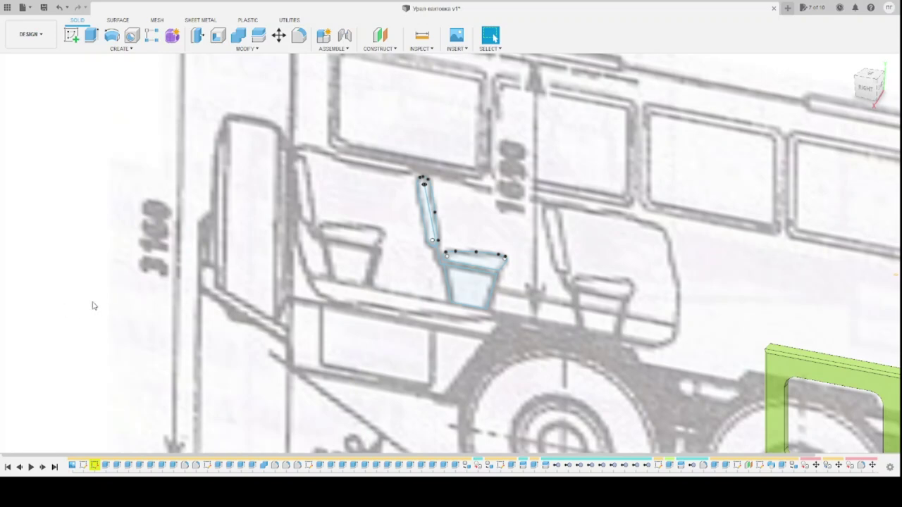
Pick the sketch point at the top of the backrest and start an extrusion
middle_click_drag(301, 291, 335, 303)
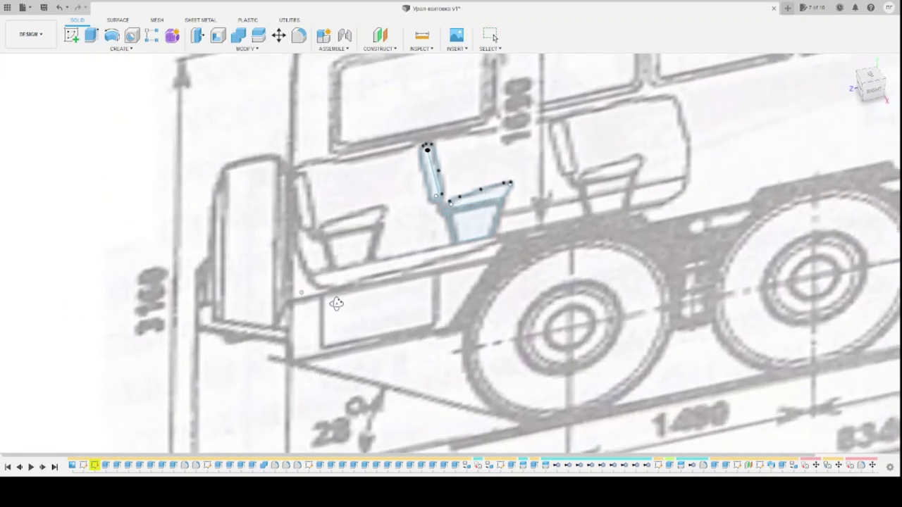
scroll(446, 127, "up", 3)
scroll(446, 127, "up", 3)
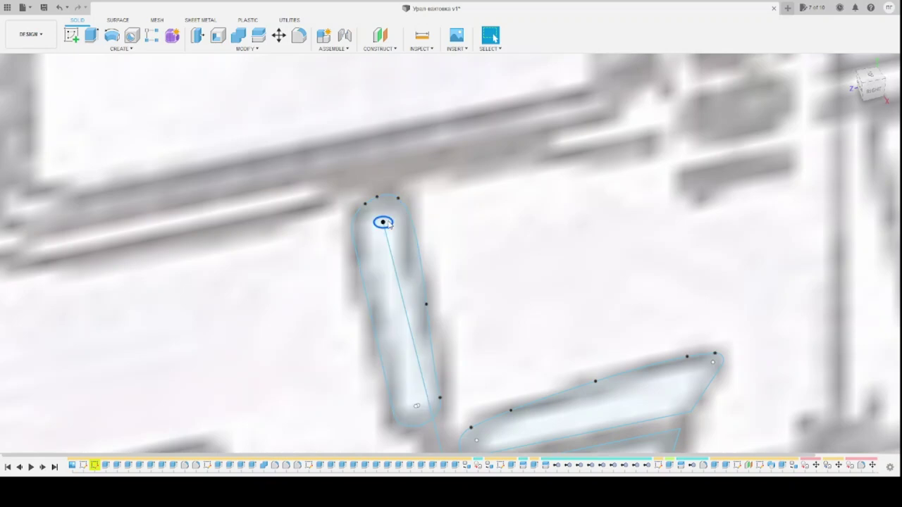
scroll(388, 227, "up", 3)
left_click(387, 229)
scroll(531, 252, "down", 2)
scroll(532, 252, "down", 3)
scroll(303, 220, "down", 2)
scroll(459, 361, "up", 2)
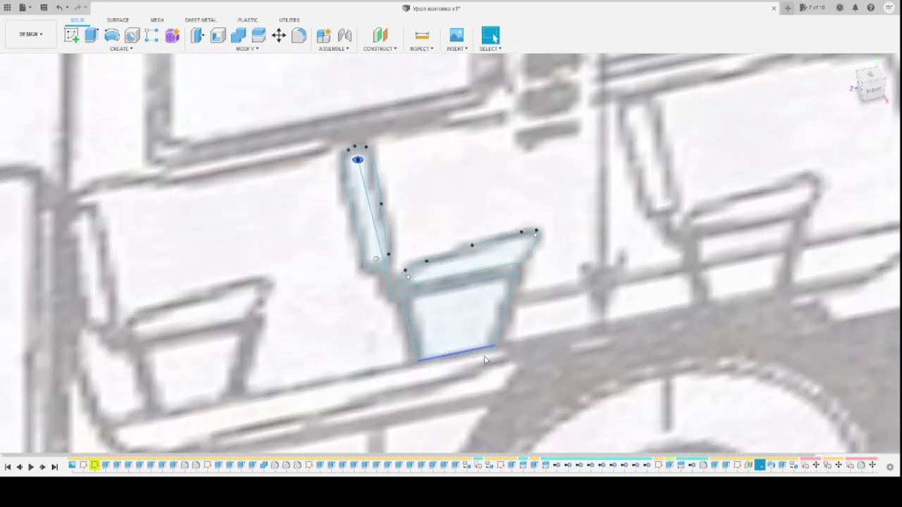
scroll(458, 361, "up", 1)
left_click(93, 41)
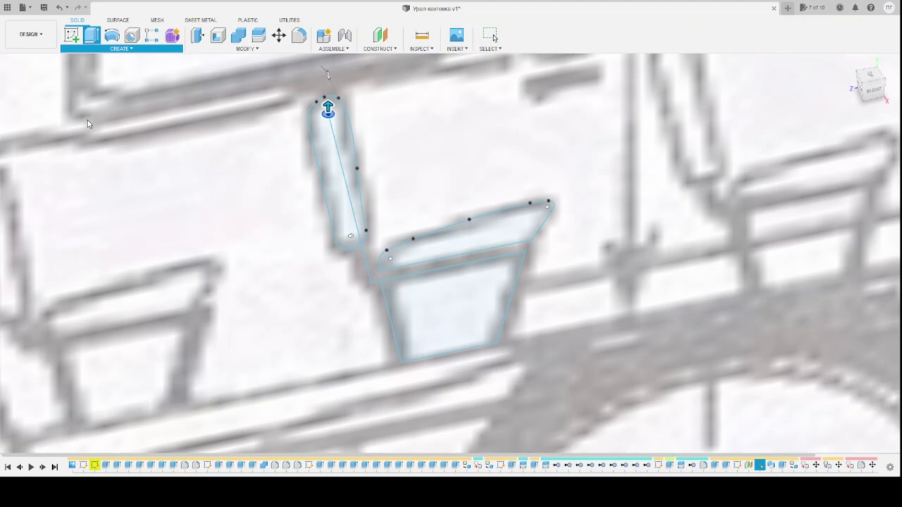
Cancel the extrusion and choose the small circle as the tube's sweep profile
key("Escape")
left_click(339, 200)
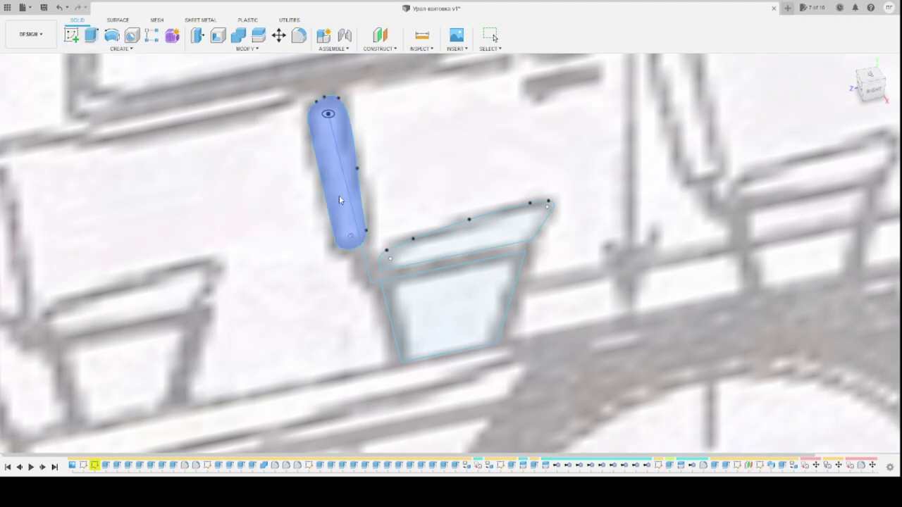
left_click(433, 106)
scroll(328, 114, "up", 2)
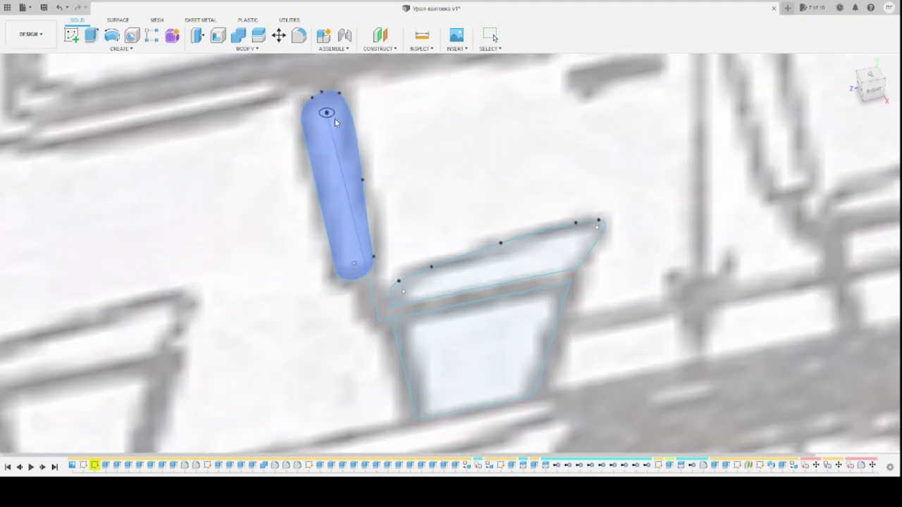
scroll(329, 114, "up", 3)
left_click(328, 116)
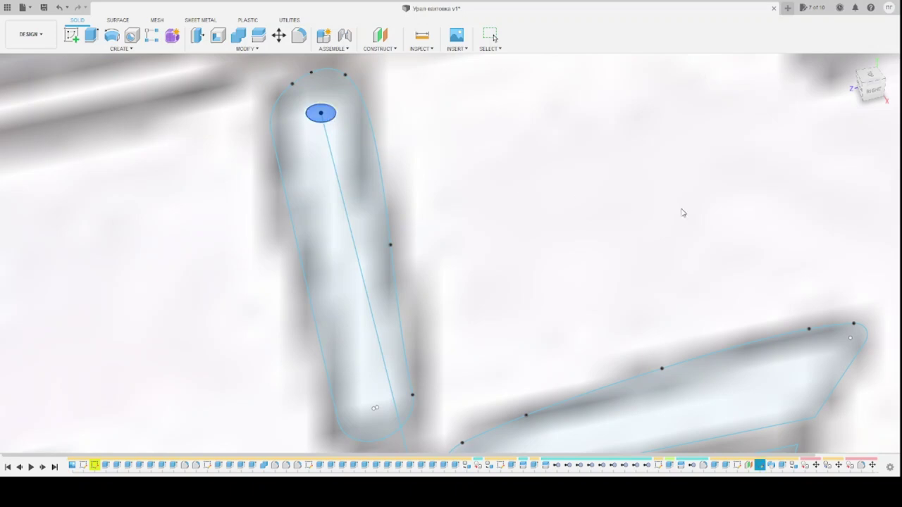
Chain the backrest, seat, bottom and left leg lines as the sweep path
left_click(356, 248)
scroll(496, 276, "down", 2)
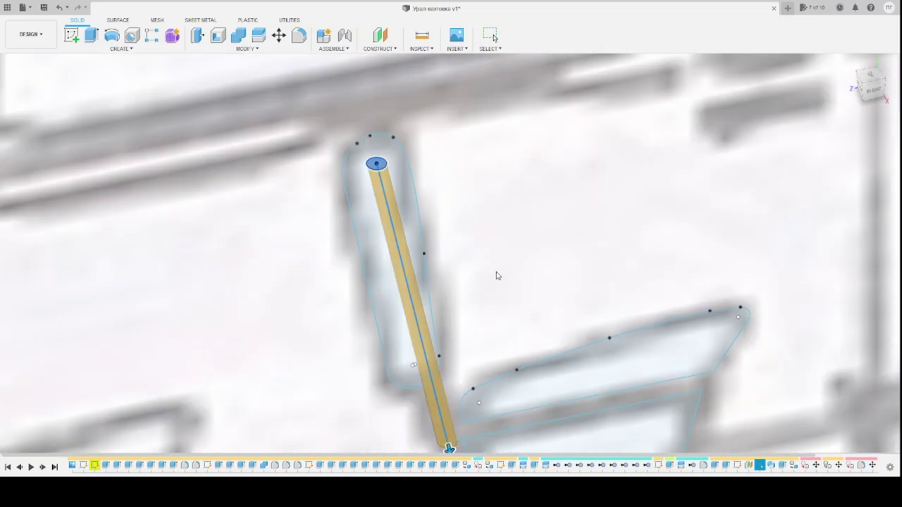
scroll(519, 375, "down", 2)
scroll(513, 403, "up", 2)
left_click(490, 360)
left_click(683, 387)
scroll(536, 352, "down", 2)
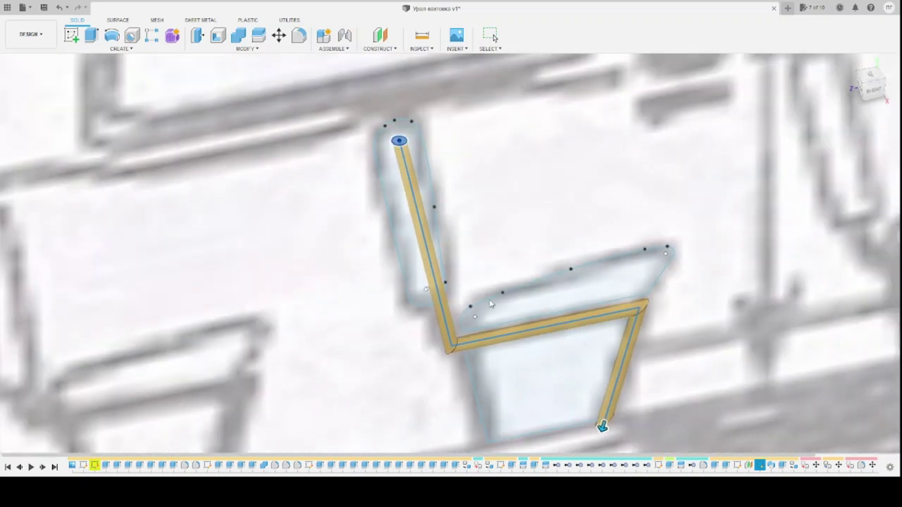
scroll(514, 344, "down", 2)
scroll(514, 344, "up", 2)
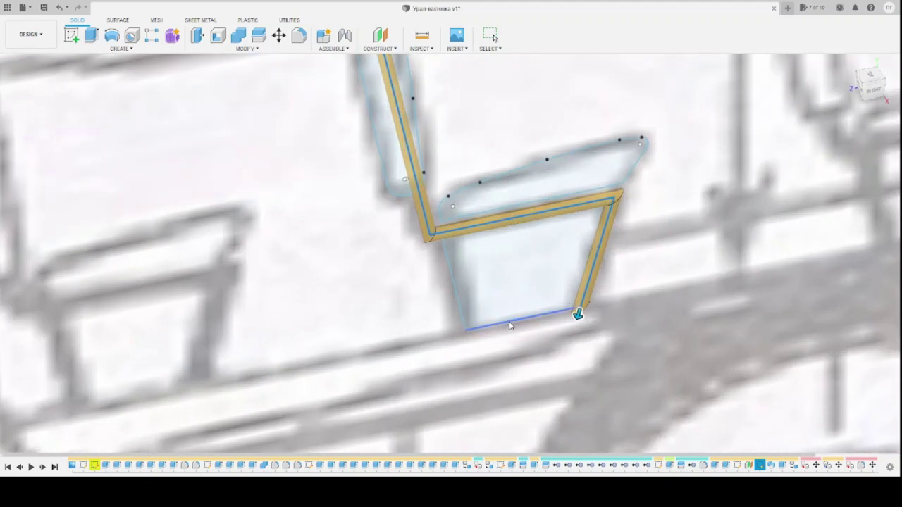
left_click(509, 322)
left_click(455, 291)
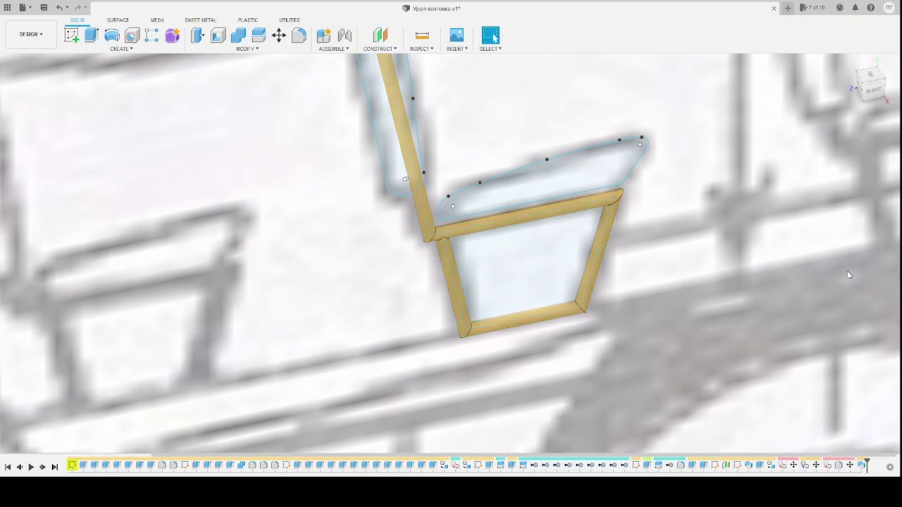
scroll(388, 261, "down", 3)
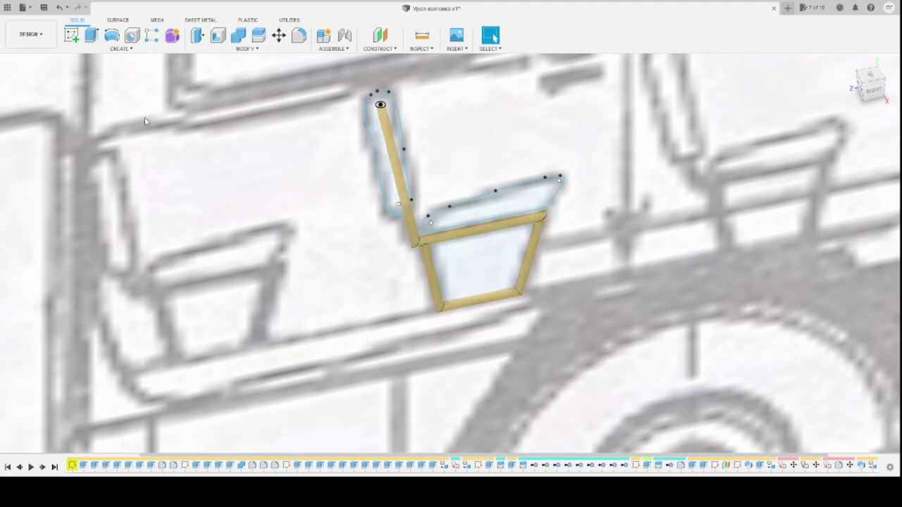
Extrude the backrest and seat cushion profiles together to the seat's full width
left_click(379, 149)
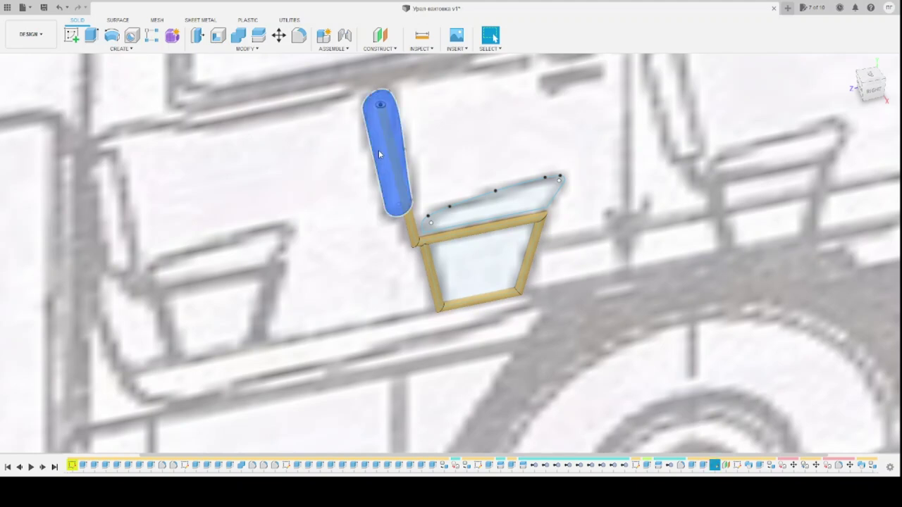
left_click(485, 208)
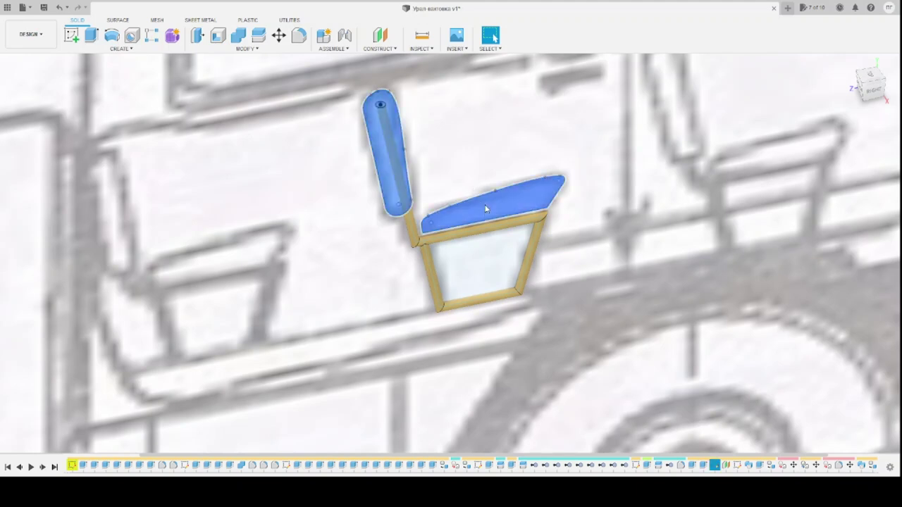
left_click(91, 36)
left_click_drag(496, 208, 530, 267)
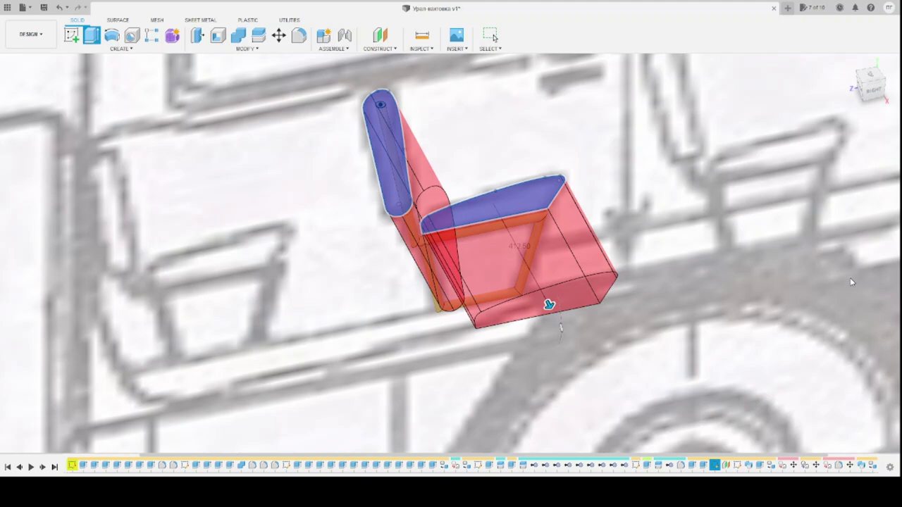
key("Return")
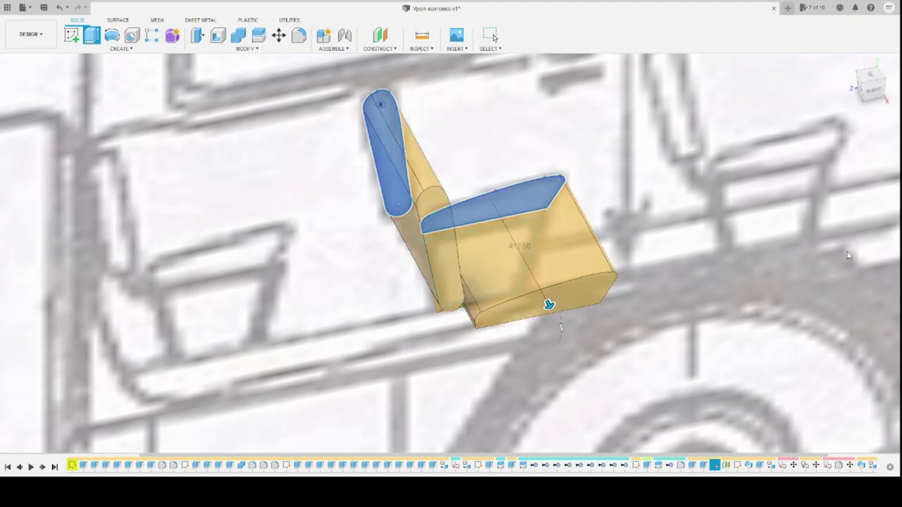
key("ctrl+a")
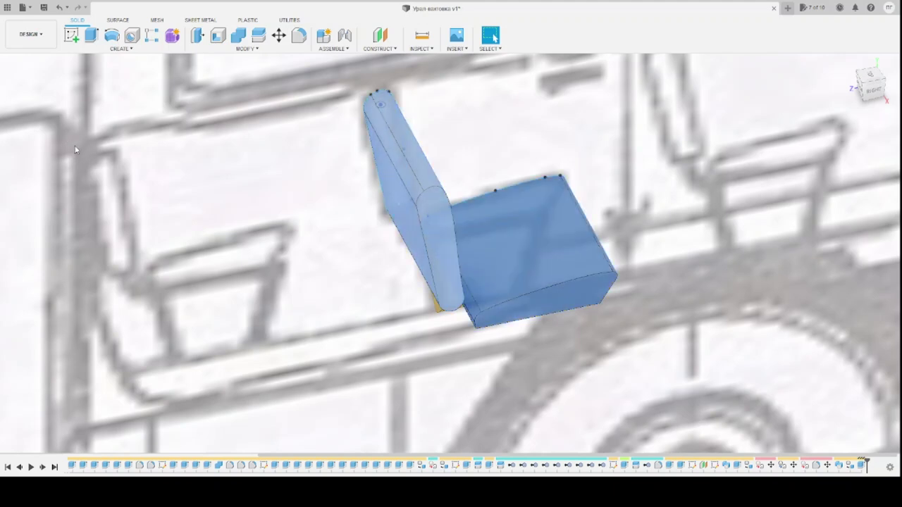
left_click(63, 400)
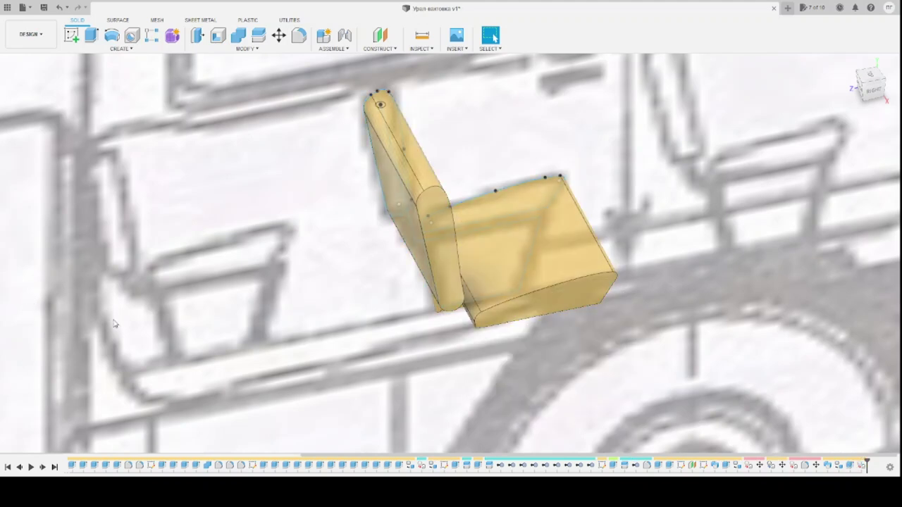
middle_click_drag(330, 357, 360, 347, "shift")
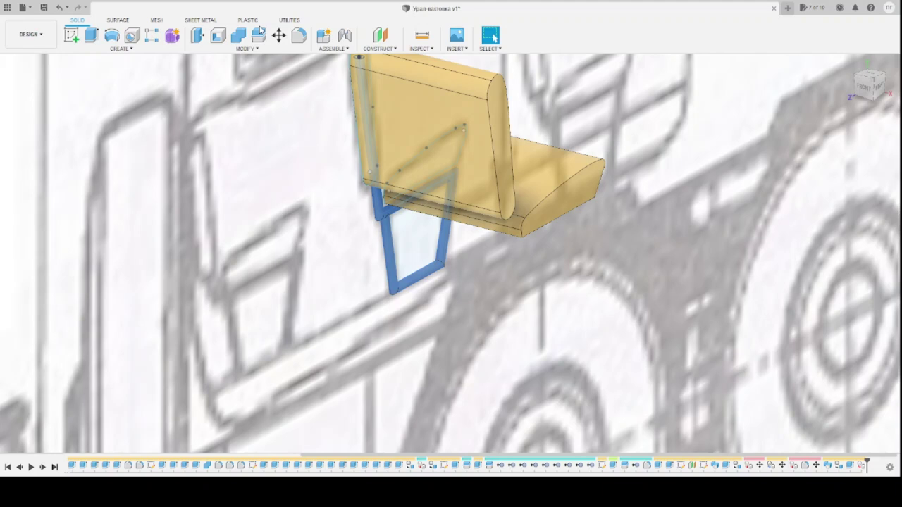
Slide the copied leg frame sideways in two moves to the seat's far side
left_click(279, 37)
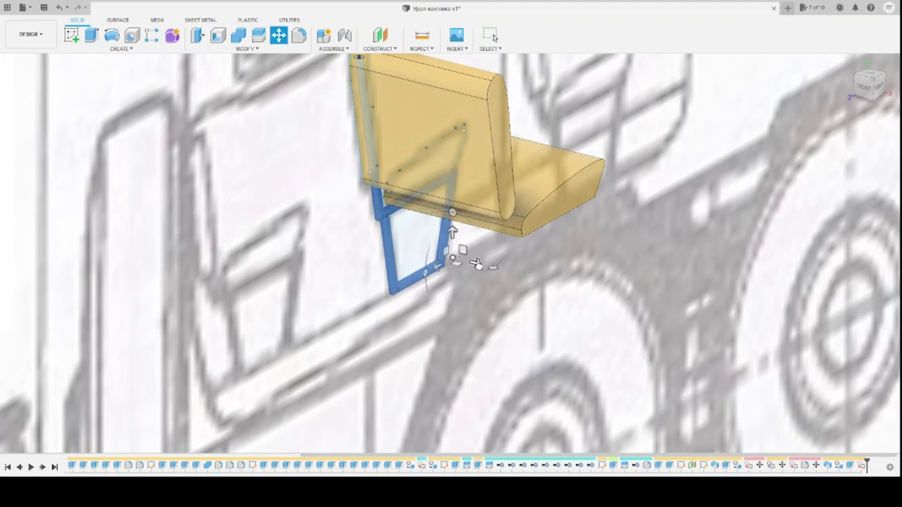
left_click_drag(482, 265, 495, 268)
key("Return")
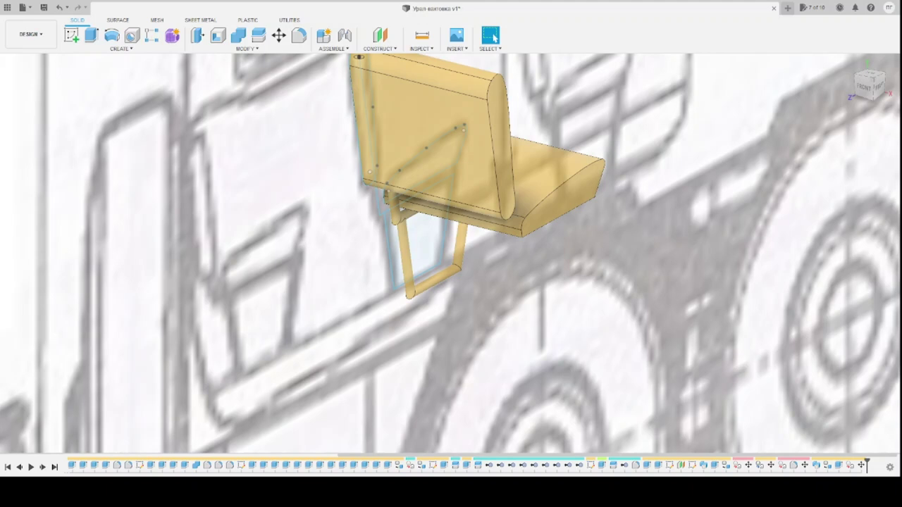
left_click(412, 247)
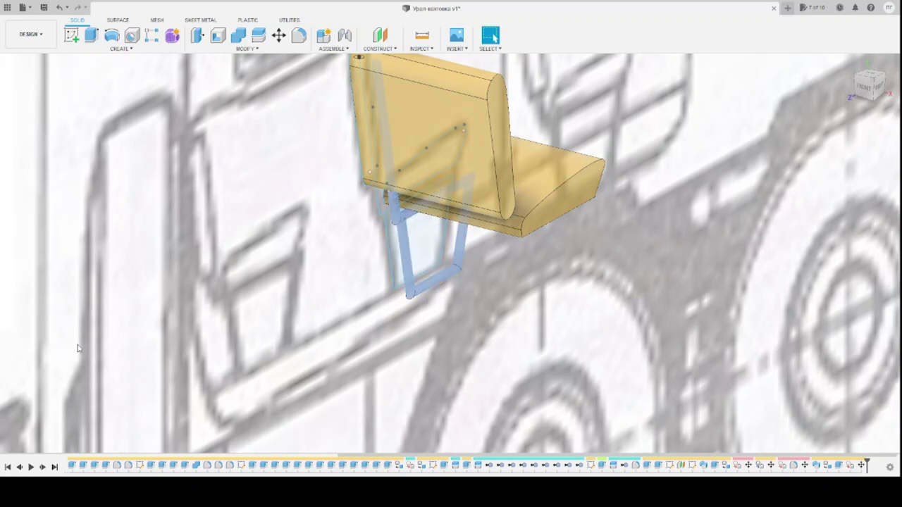
key("m")
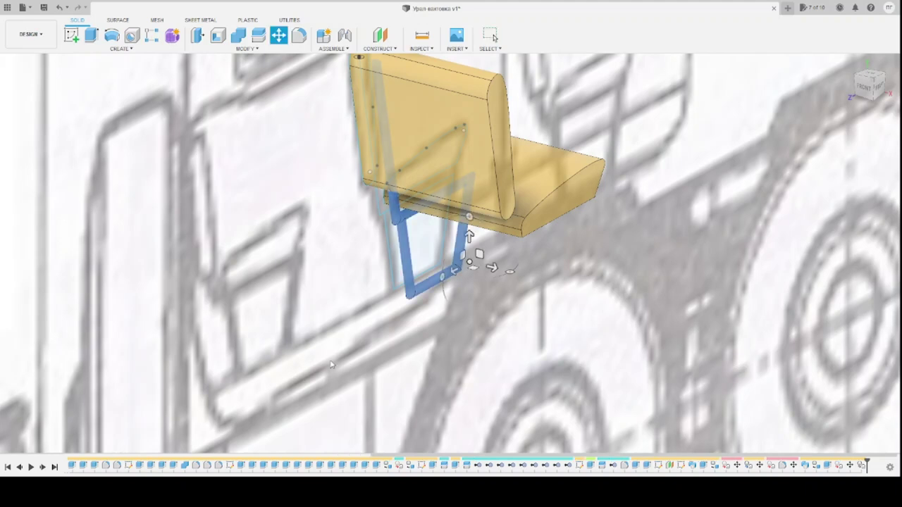
left_click_drag(493, 267, 518, 275)
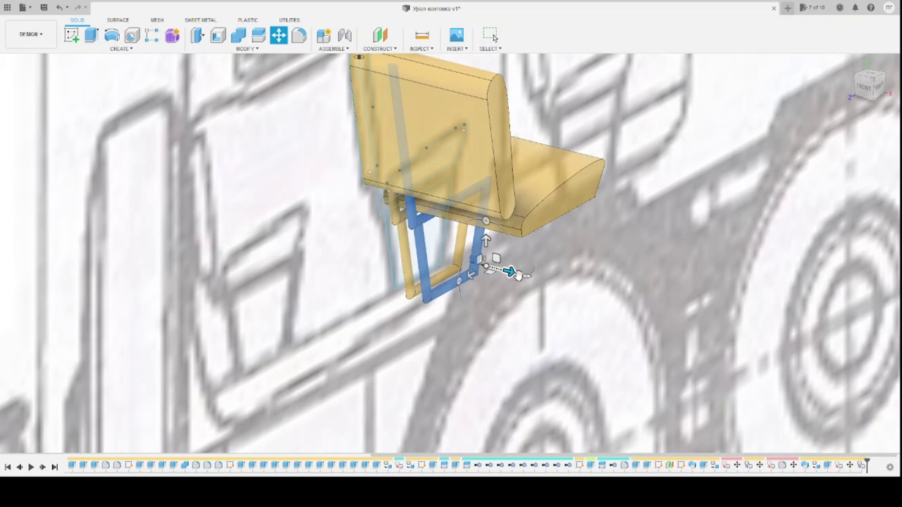
left_click_drag(519, 275, 605, 296)
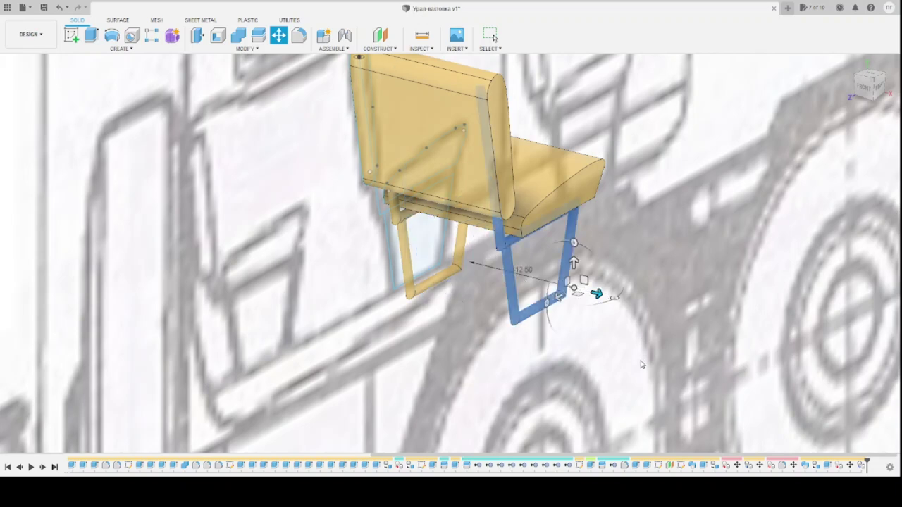
key("Return")
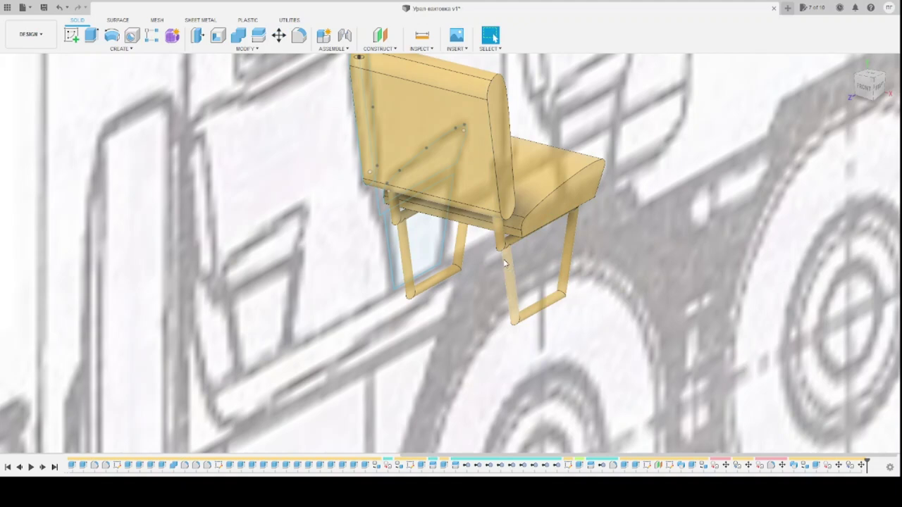
Fillet the seat cushion's front face and the backrest roll
left_click(570, 203)
left_click(499, 148)
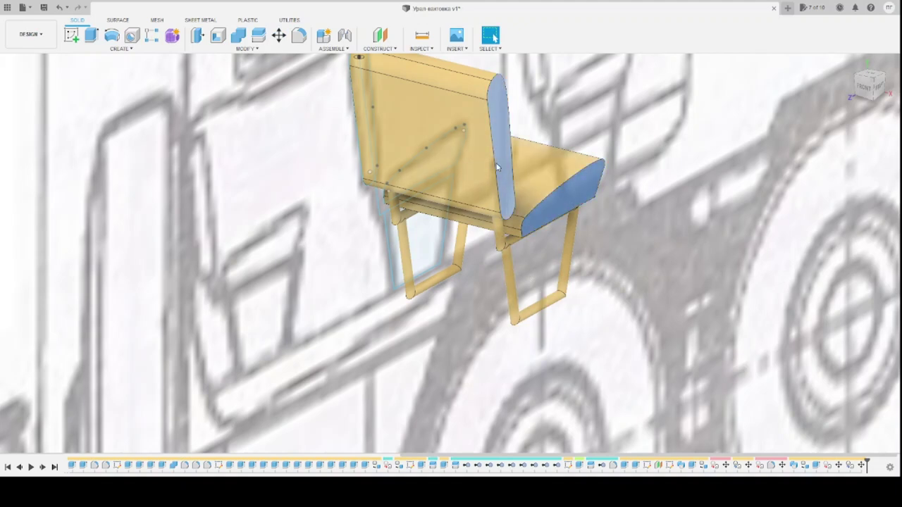
middle_click_drag(335, 248, 447, 260, "shift")
left_click(198, 238)
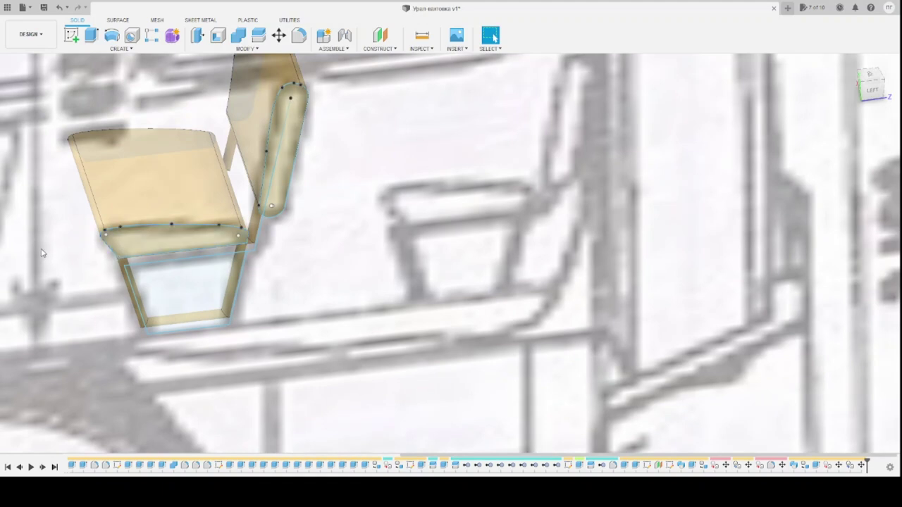
left_click(43, 247)
left_click(167, 239)
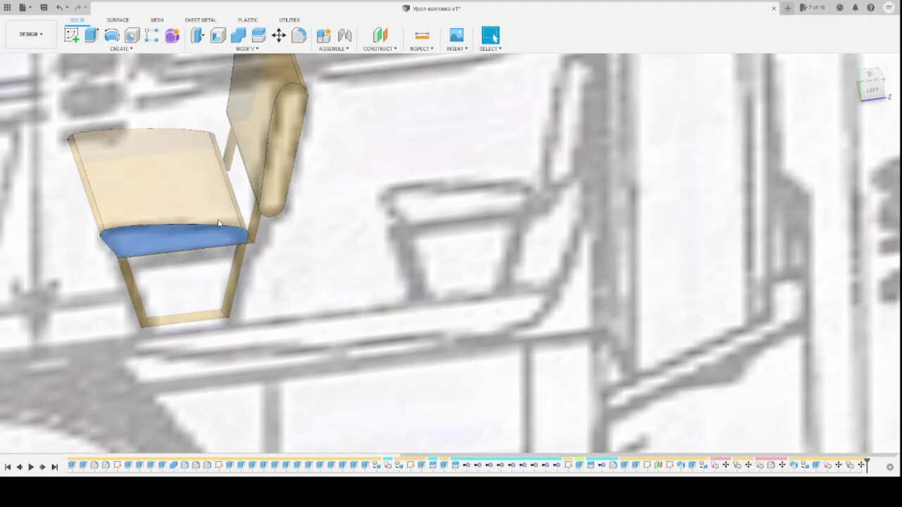
left_click(279, 118)
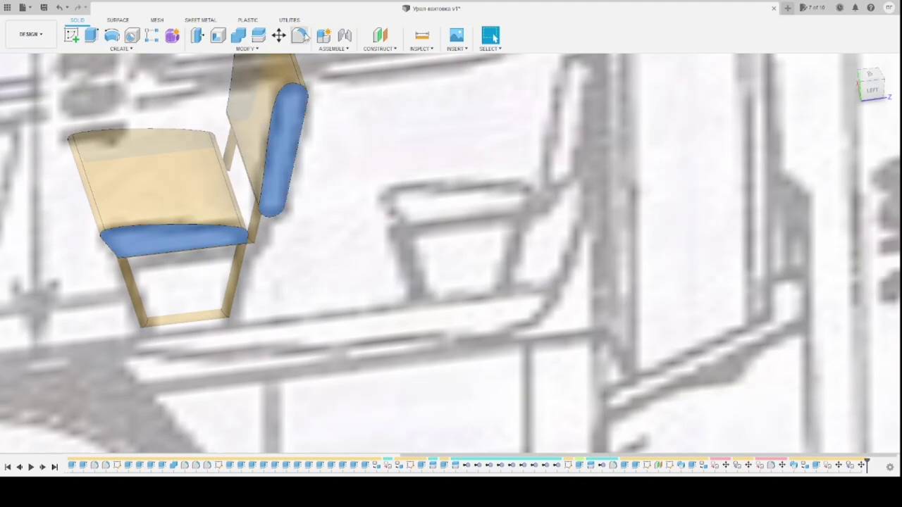
left_click(302, 36)
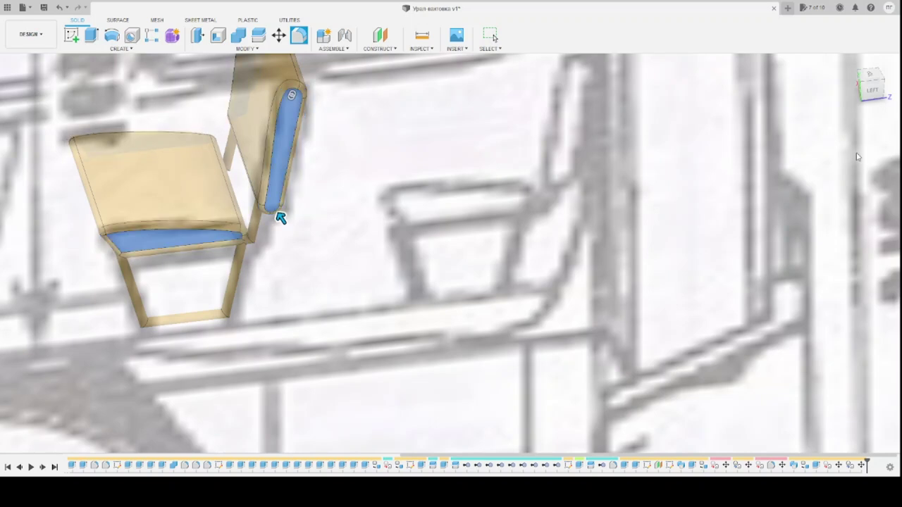
key("Return")
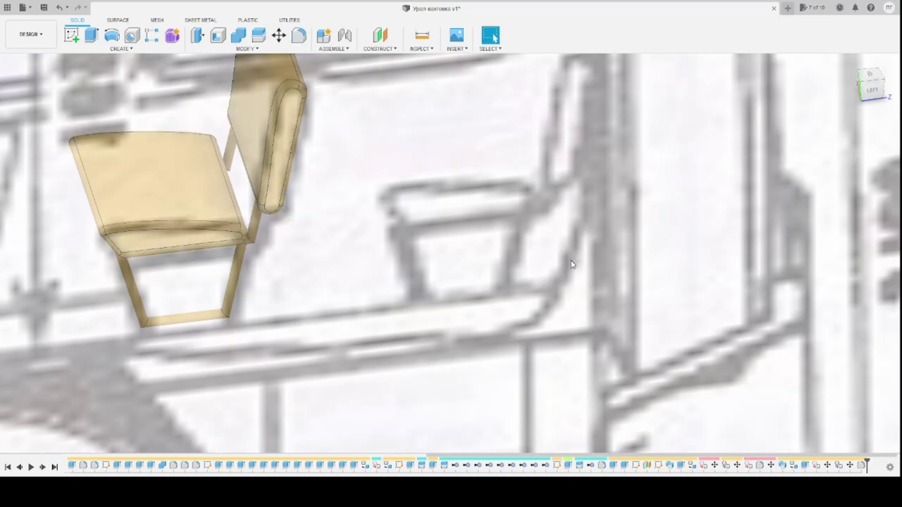
middle_click_drag(348, 270, 348, 266, "shift")
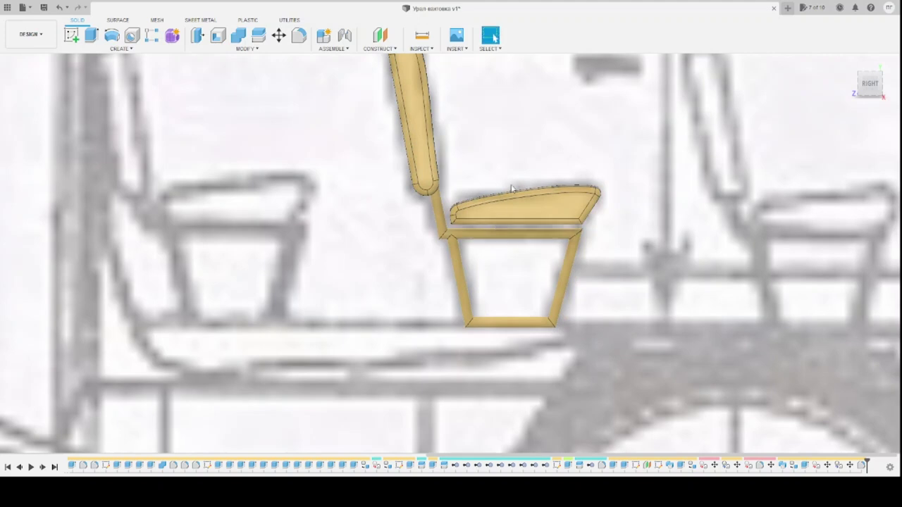
Move the seat cushion straight down onto the tube leg frame
left_click(536, 198)
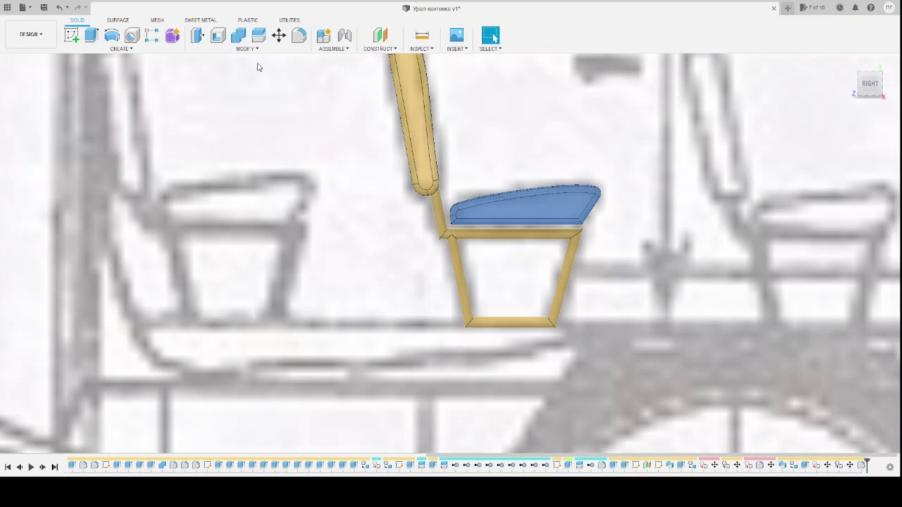
left_click(278, 35)
left_click_drag(600, 196, 600, 219)
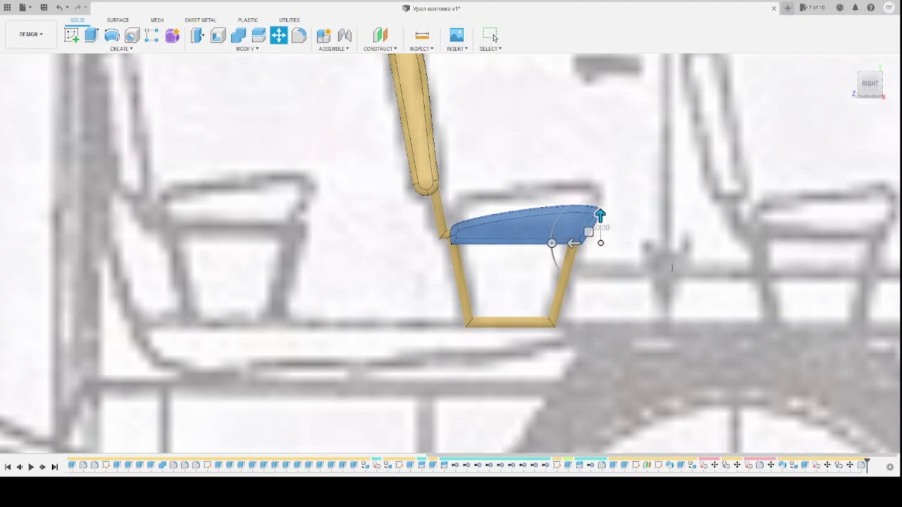
key("Return")
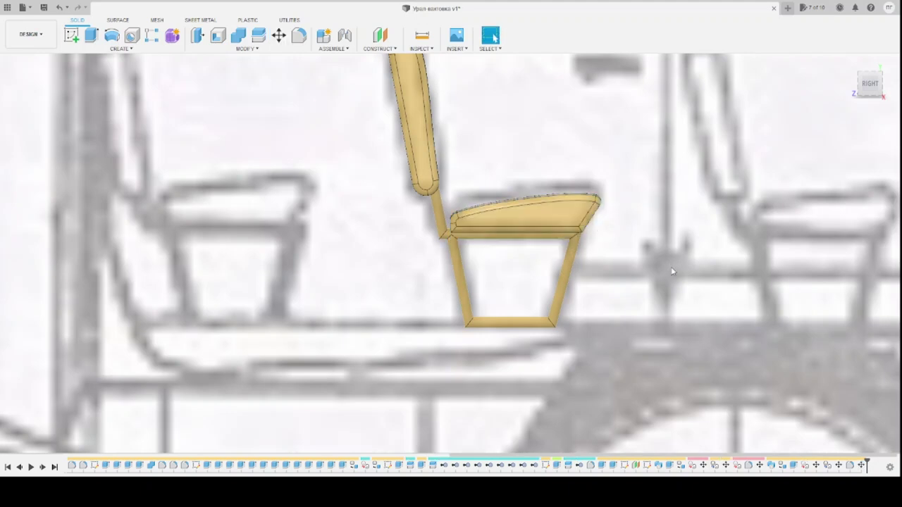
scroll(531, 257, "down", 3)
scroll(515, 258, "down", 2)
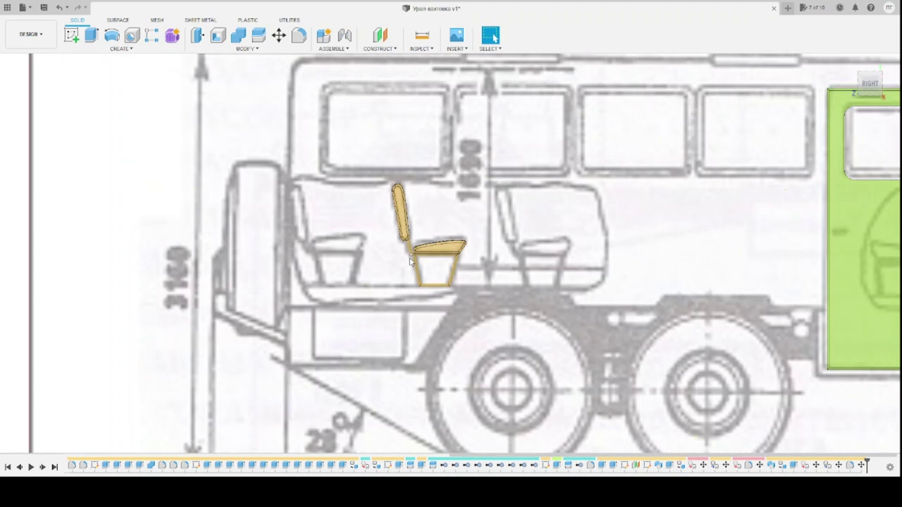
middle_click_drag(515, 258, 377, 154, "shift")
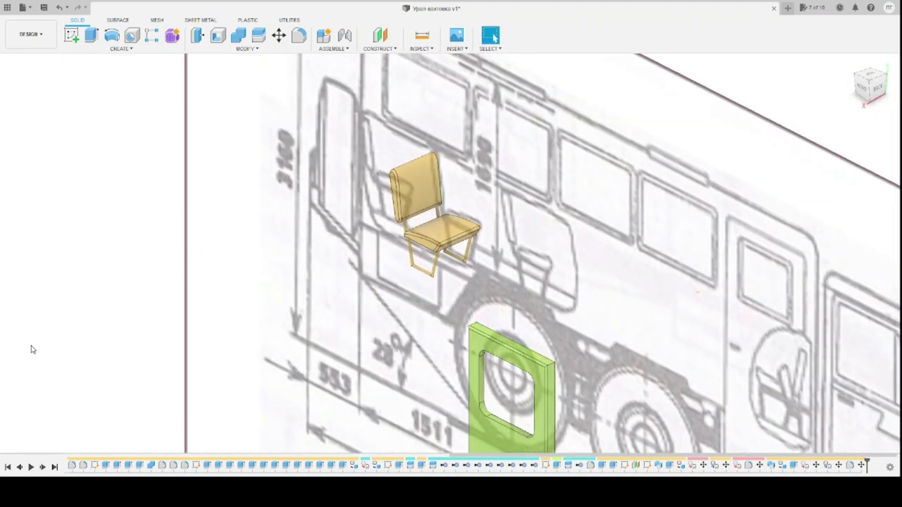
Move the chair 3600 out to the left of the bus drawing
left_click(62, 329)
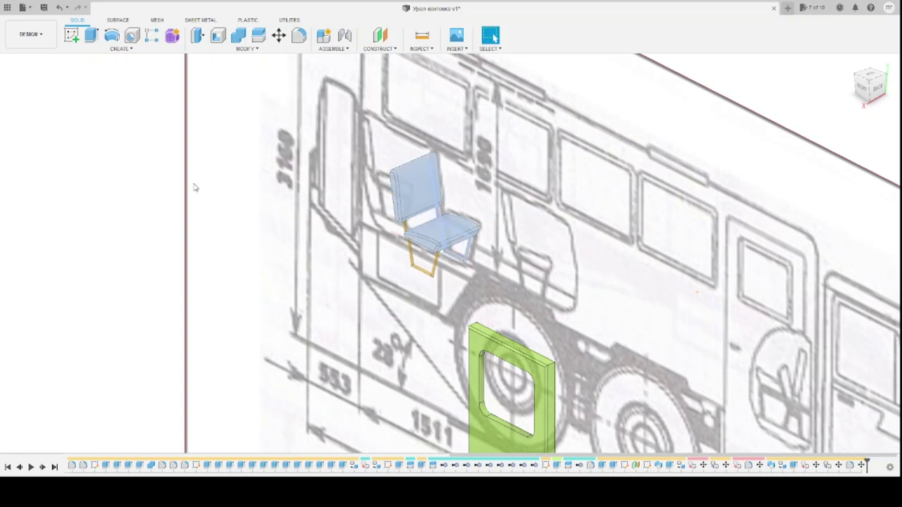
left_click(279, 36)
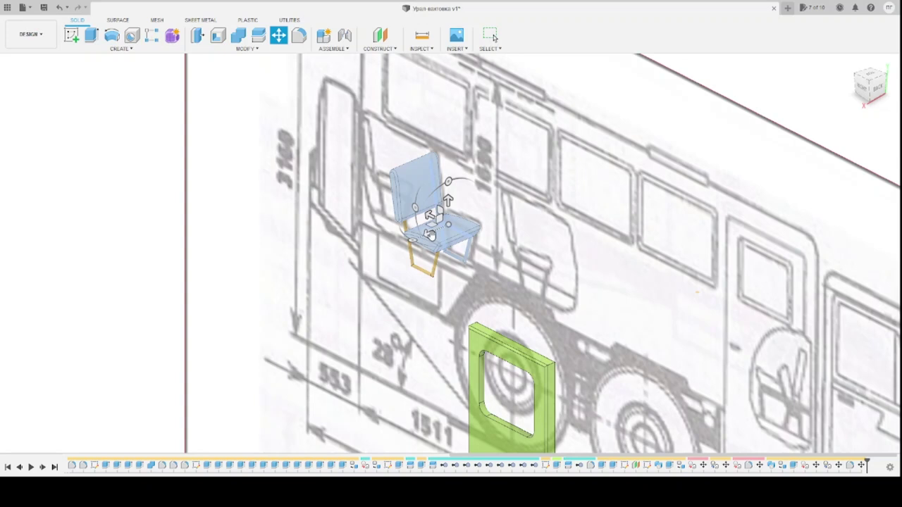
left_click_drag(428, 235, 425, 238)
key("Escape")
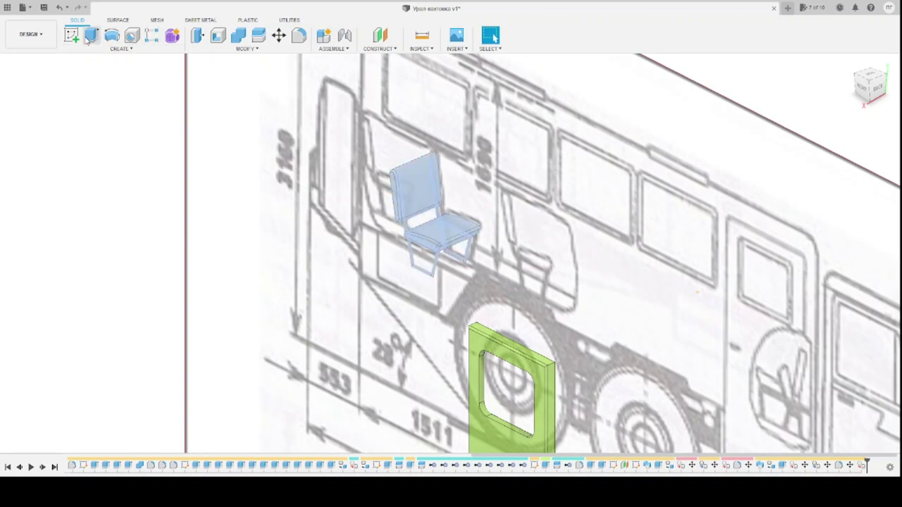
left_click(278, 36)
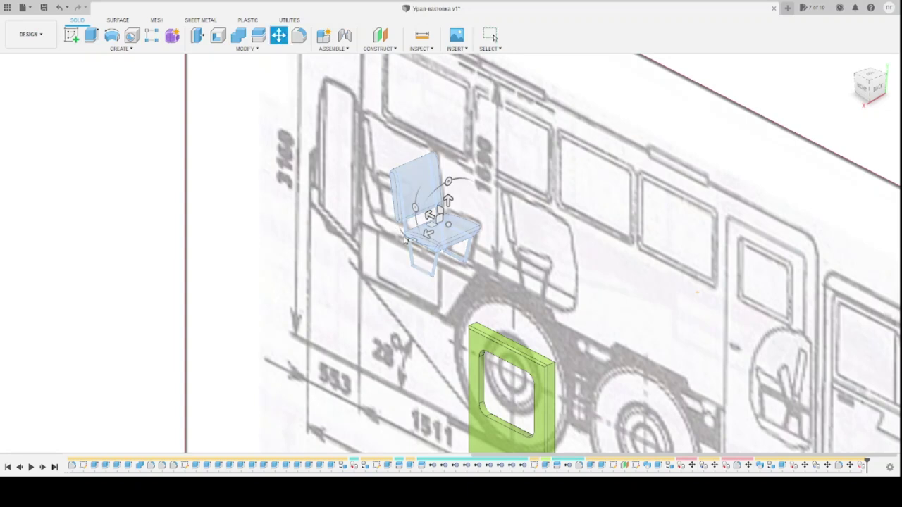
mouse_move(429, 234)
left_mouse_down()
mouse_move(78, 384)
mouse_move(68, 423)
left_mouse_up()
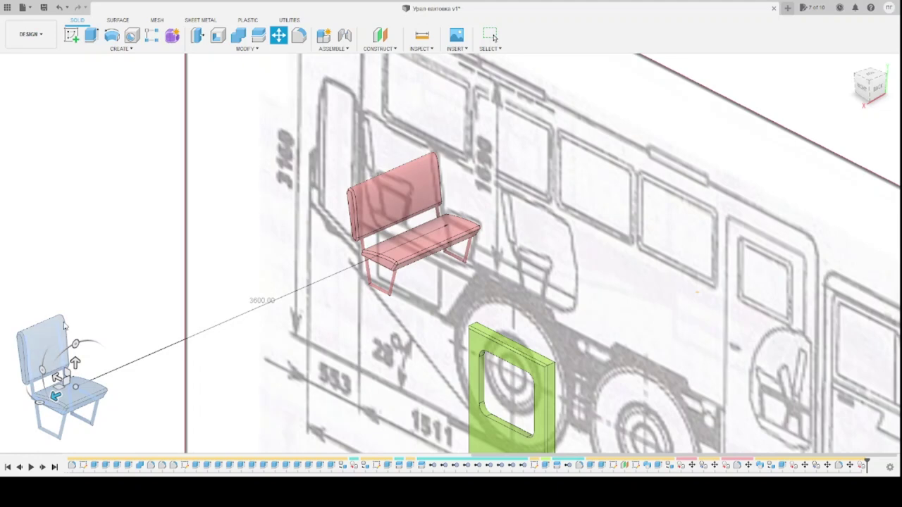
key("Return")
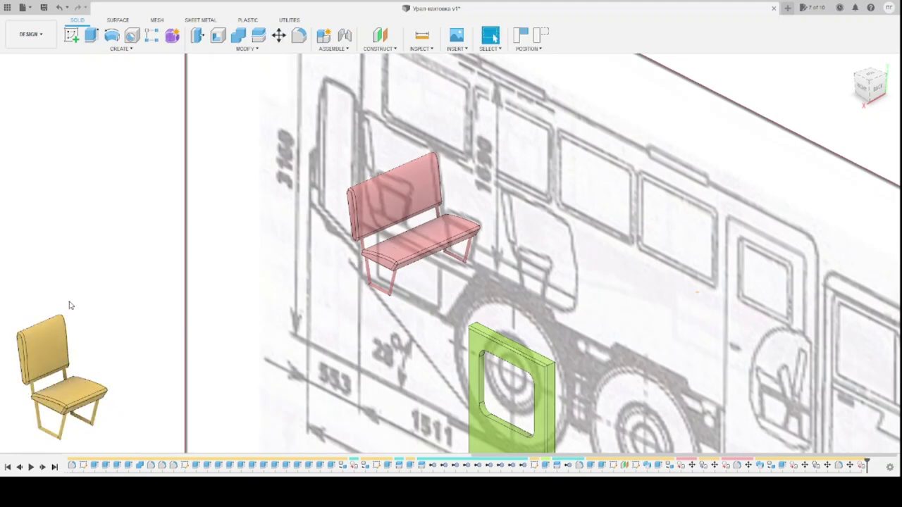
Move the two-seat bench 4400 out beside the chair
scroll(176, 294, "down", 5)
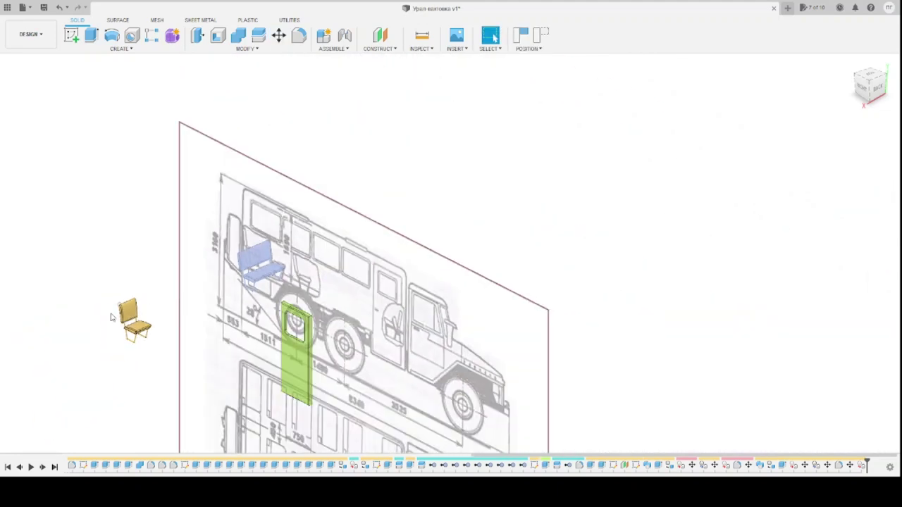
middle_click_drag(492, 286, 665, 267)
scroll(437, 388, "up", 3)
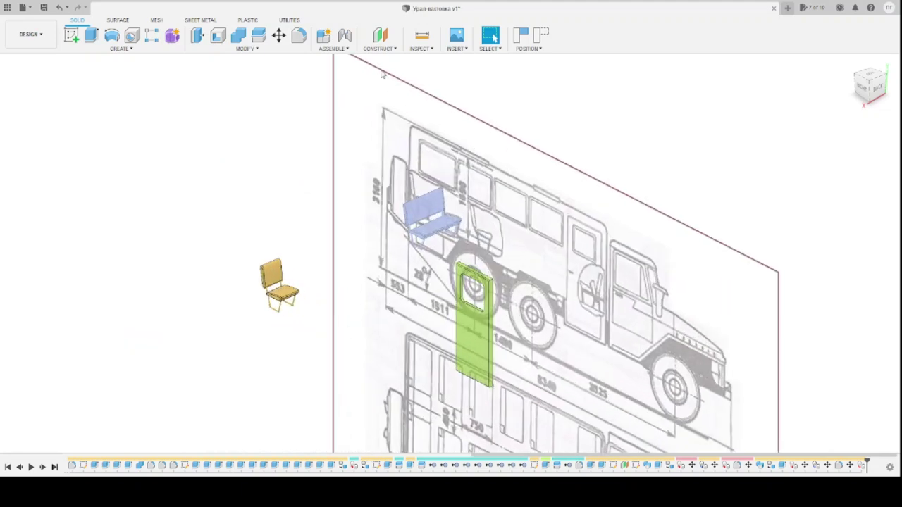
left_click(279, 35)
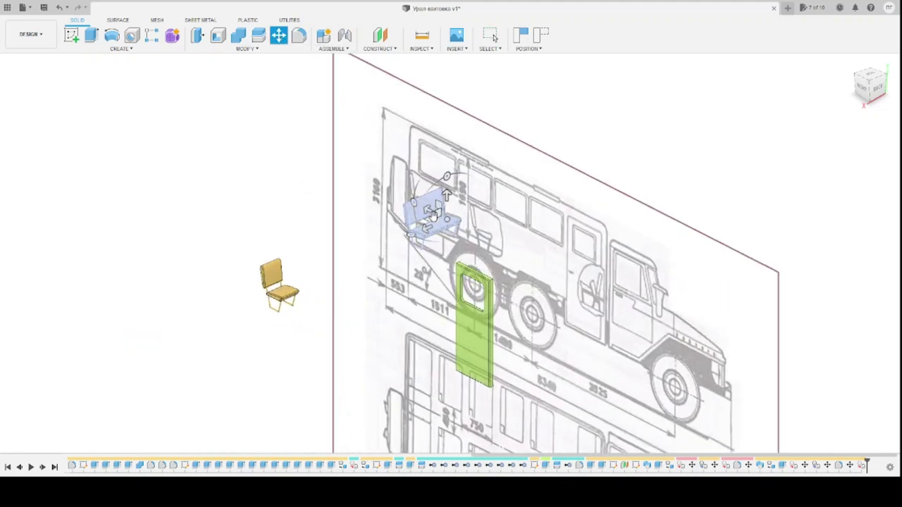
left_click_drag(428, 227, 234, 333)
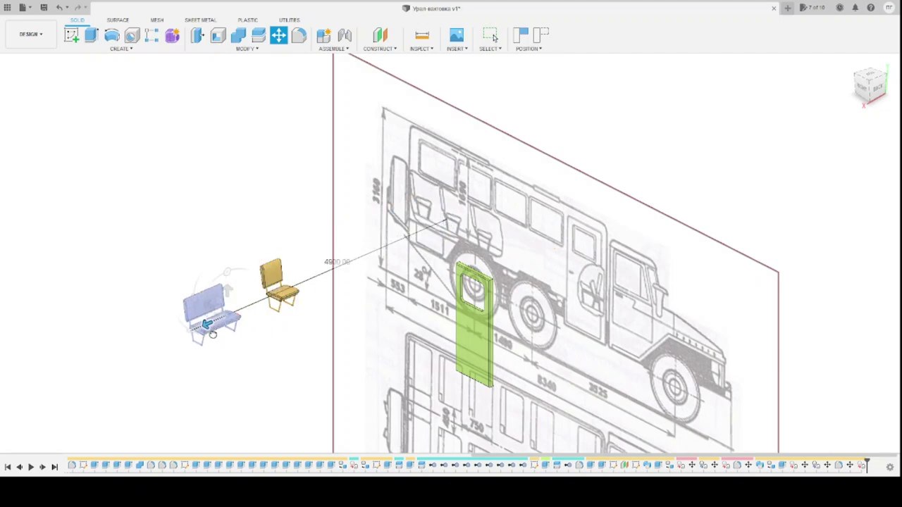
left_click_drag(237, 332, 241, 332)
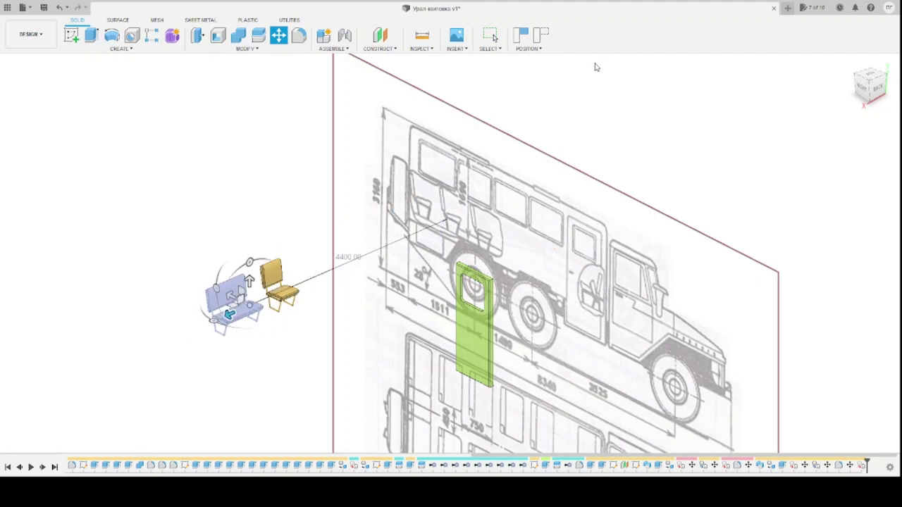
key("Return")
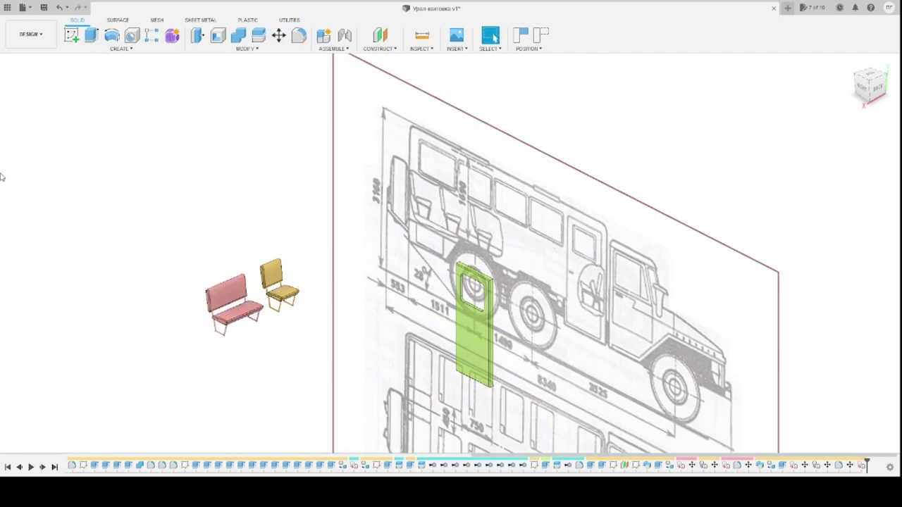
Undo to bring back the bus body without the bench and chair, seen from the right
key("ctrl+z")
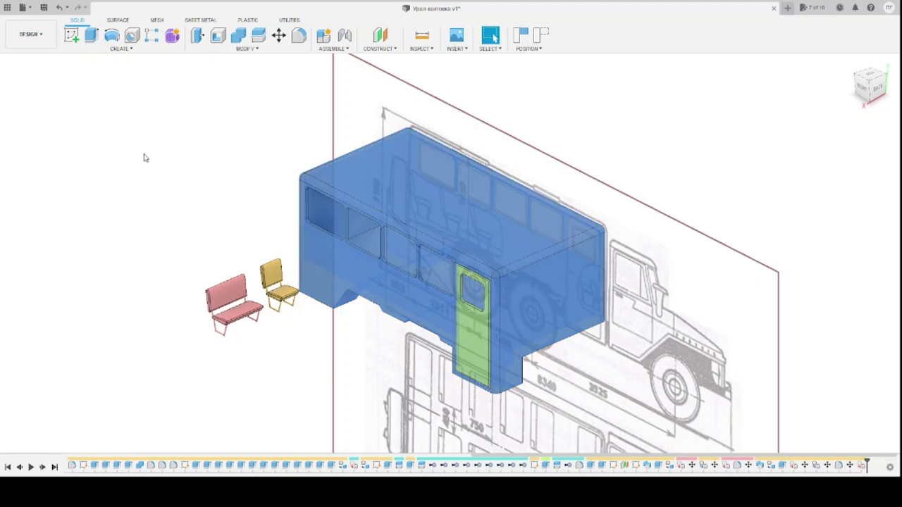
key("ctrl+z")
key("ctrl+z")
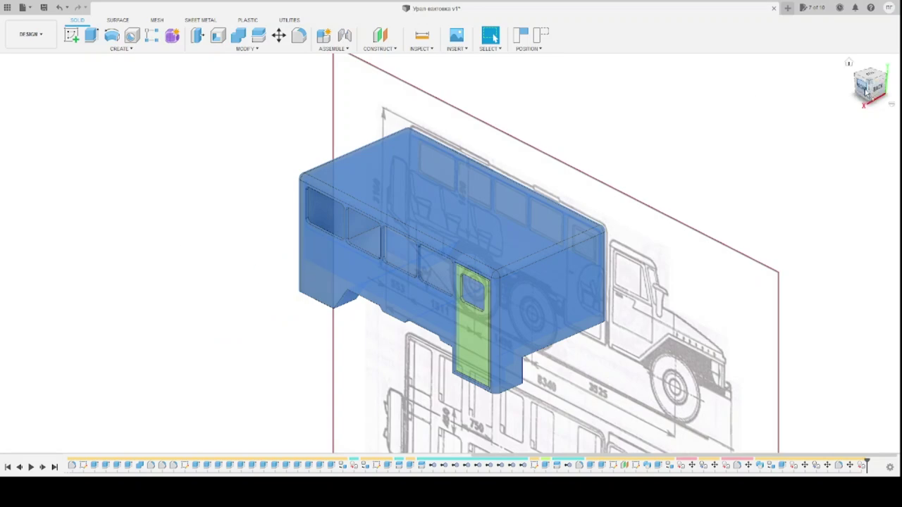
left_click(865, 91)
scroll(494, 310, "down", 5)
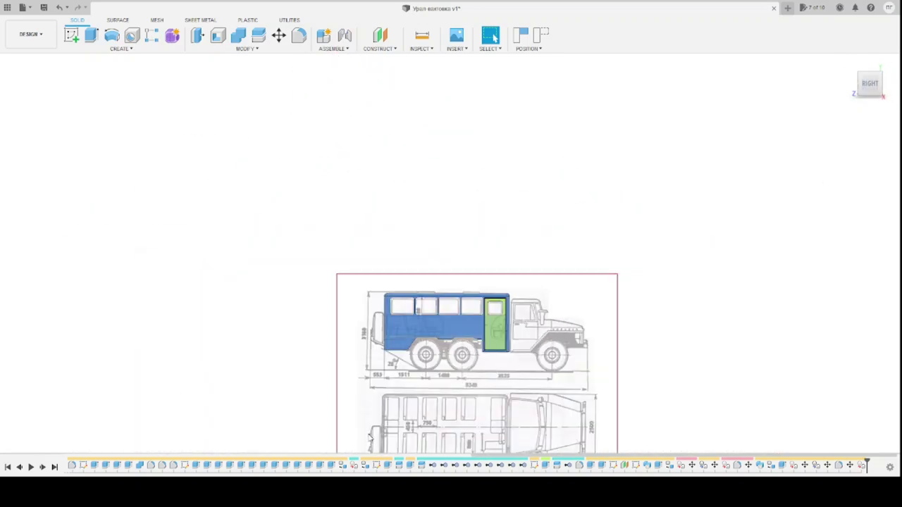
scroll(403, 354, "up", 5)
scroll(403, 354, "up", 2)
scroll(486, 305, "up", 3)
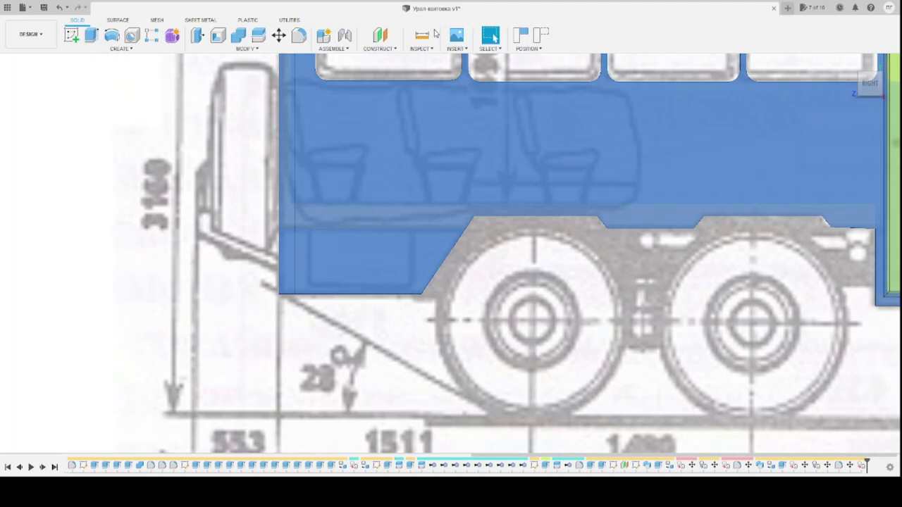
Start an offset plane from the ground plane, viewed from the right side
left_click(382, 39)
key("Escape")
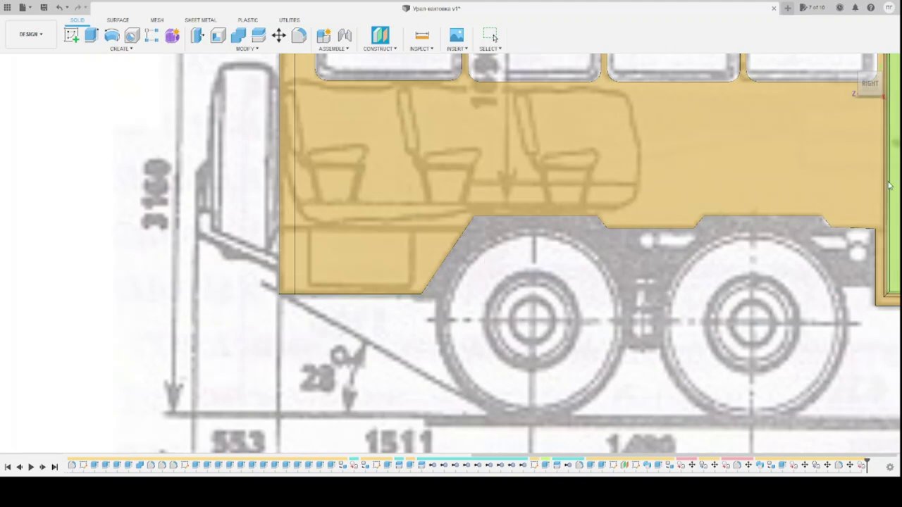
left_click(668, 244)
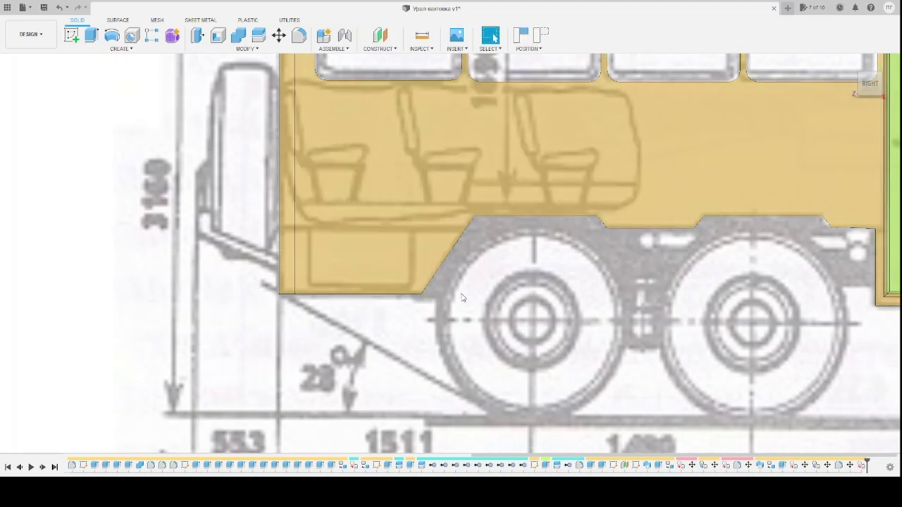
middle_click_drag(484, 368, 416, 377, "shift")
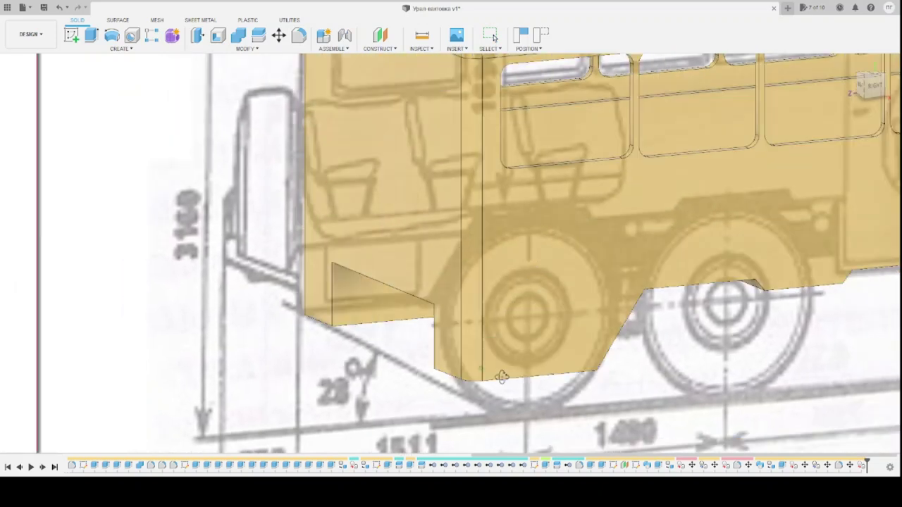
scroll(416, 377, "down", 5)
scroll(458, 380, "down", 2)
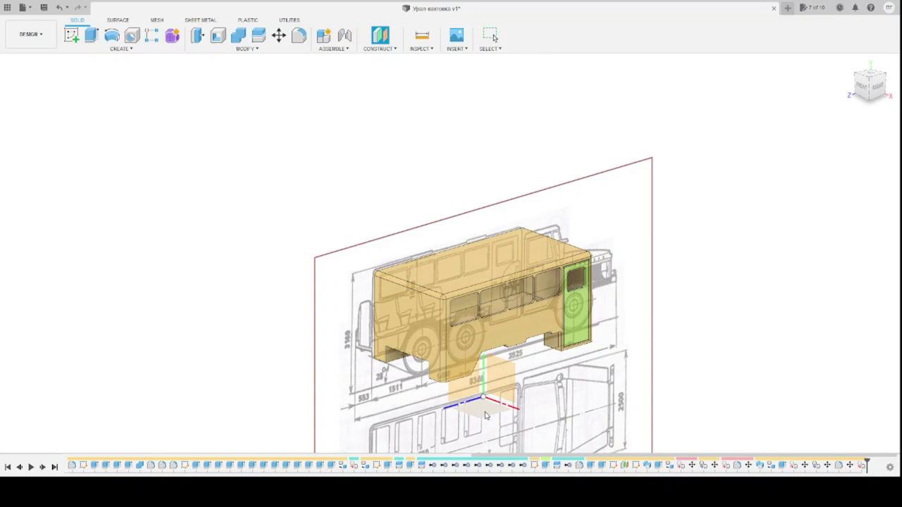
left_click(485, 416)
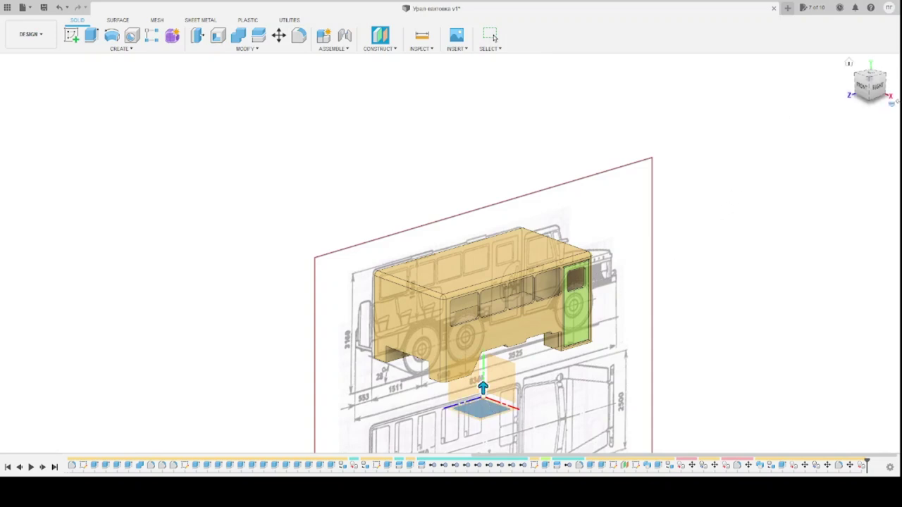
left_click(878, 88)
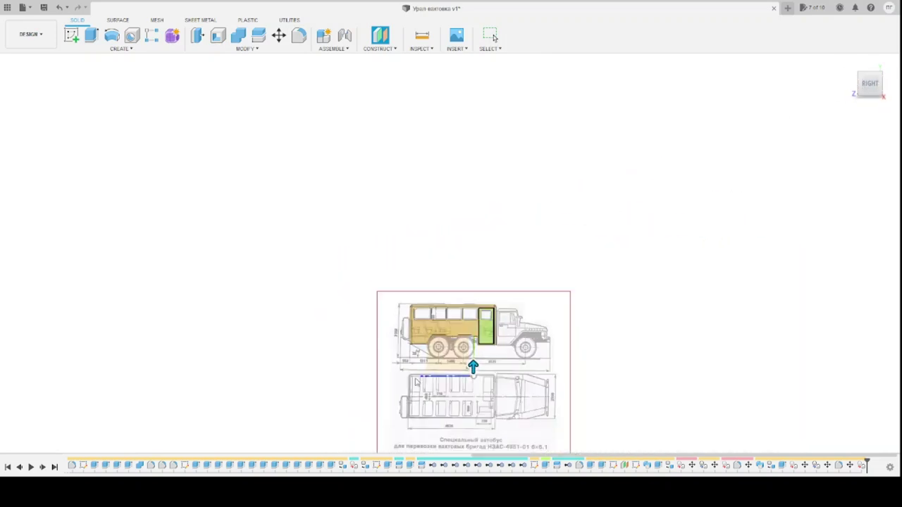
Set the plane offset to 2214.793 by snapping to the body's underside corner
scroll(439, 358, "up", 1)
scroll(438, 357, "up", 1)
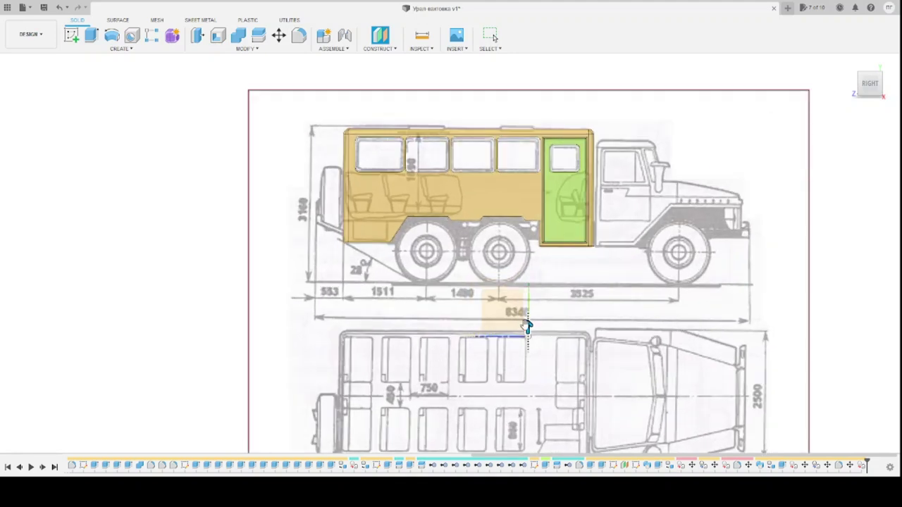
left_click_drag(528, 325, 529, 223)
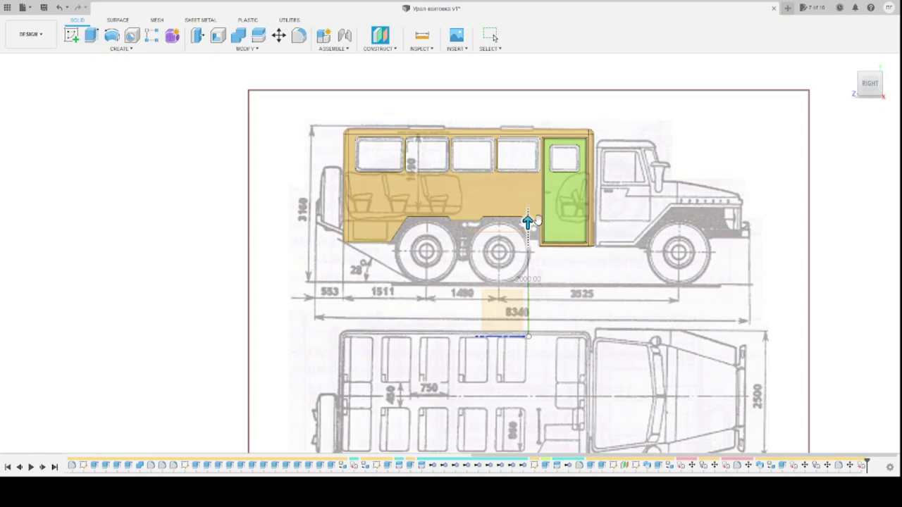
scroll(460, 230, "up", 1)
scroll(460, 231, "up", 1)
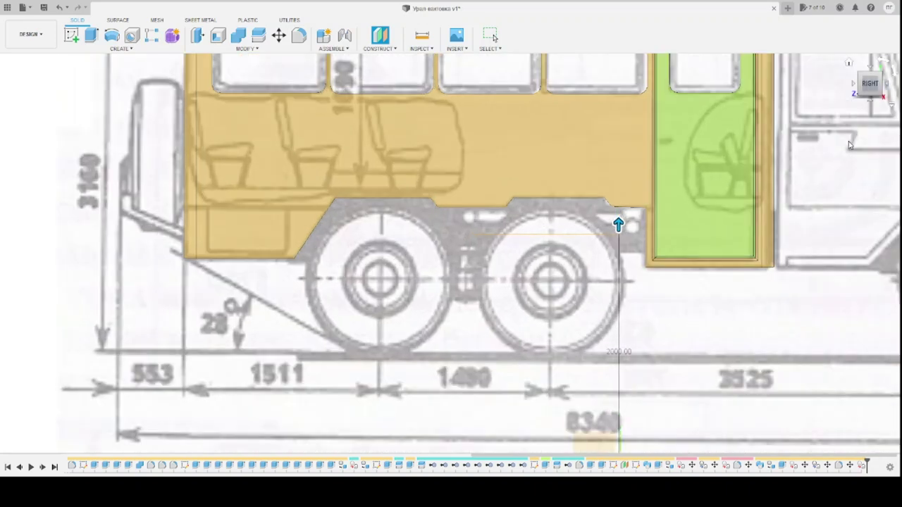
key("Return")
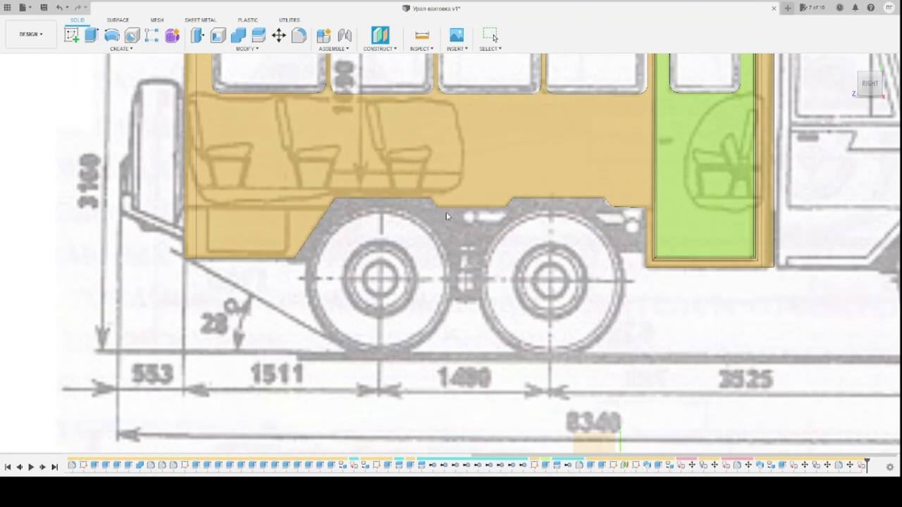
left_click(438, 208)
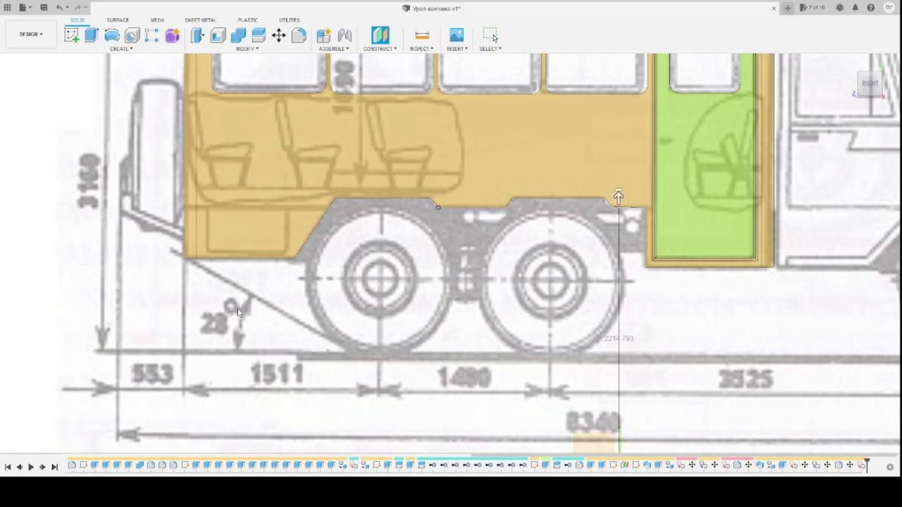
key("Return")
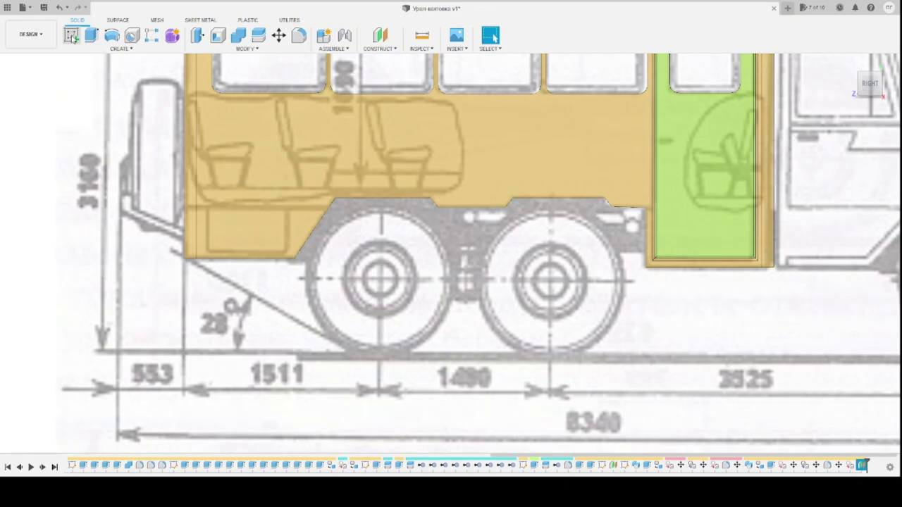
left_click(72, 37)
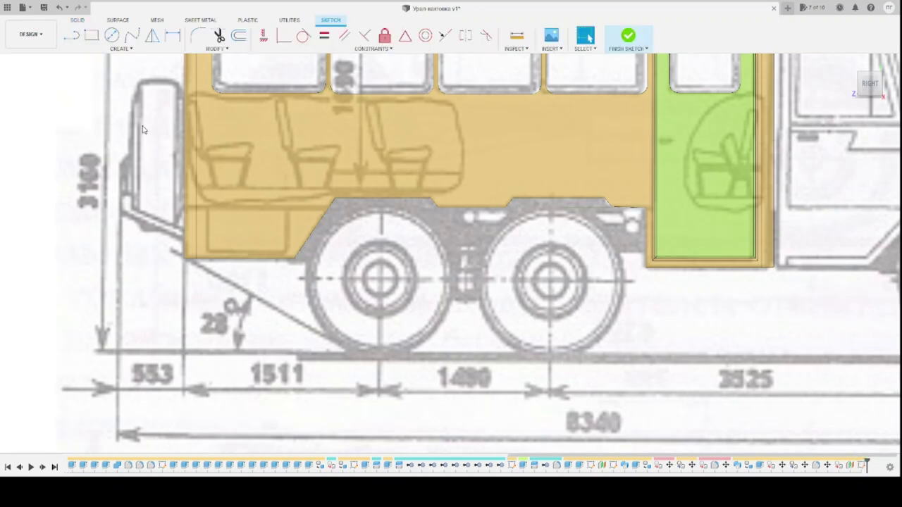
middle_click_drag(119, 215, 146, 224, "shift")
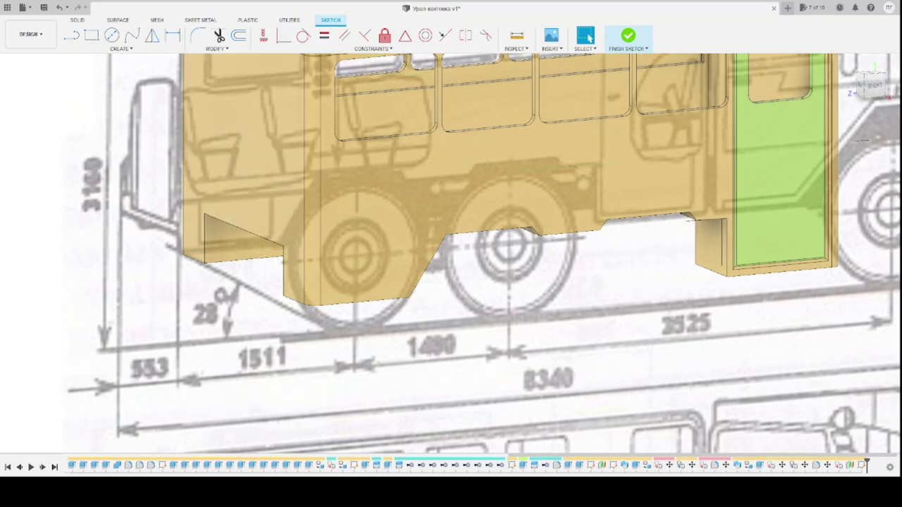
left_click(60, 13)
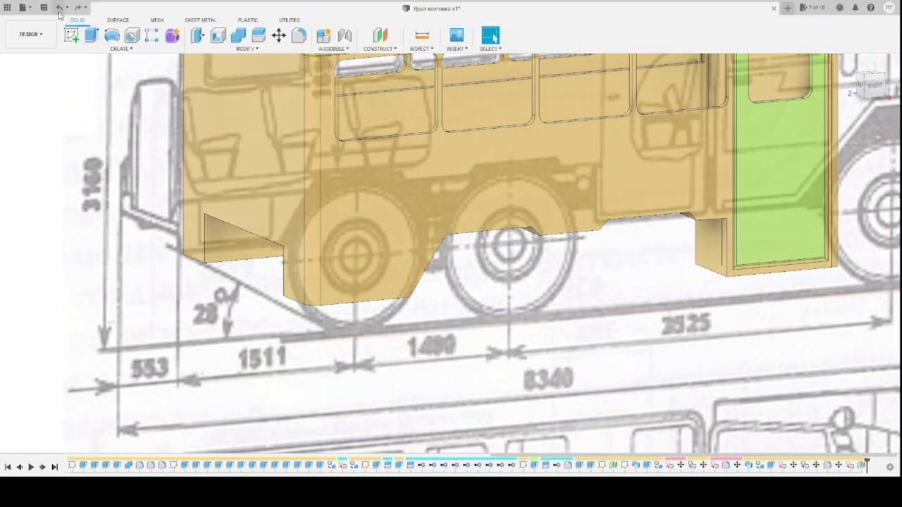
left_click(259, 39)
left_click(270, 130)
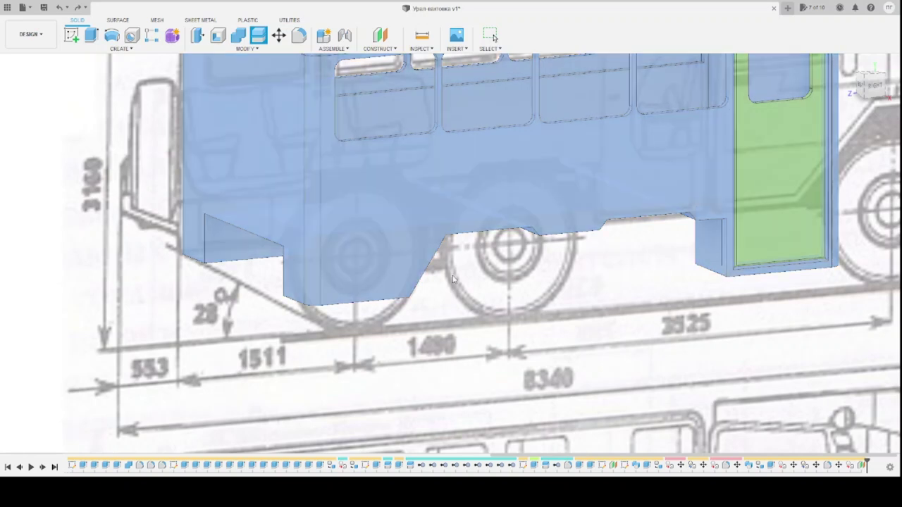
key("Escape")
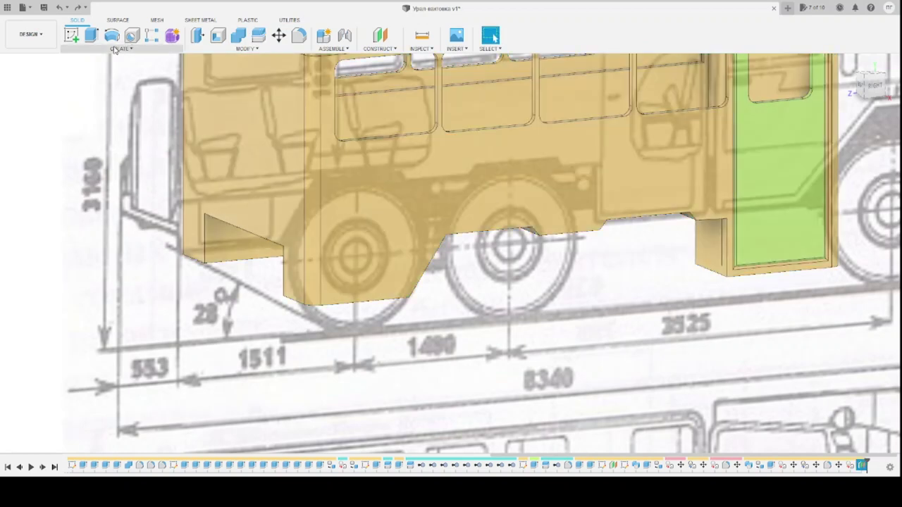
Create a sketch, select the front and middle profiles, then exit back to solid modelling
left_click(73, 37)
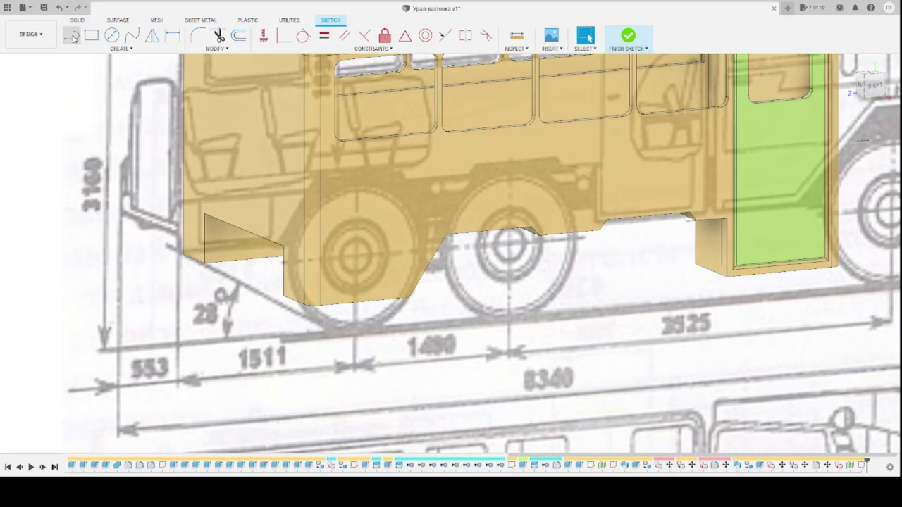
left_click(72, 37)
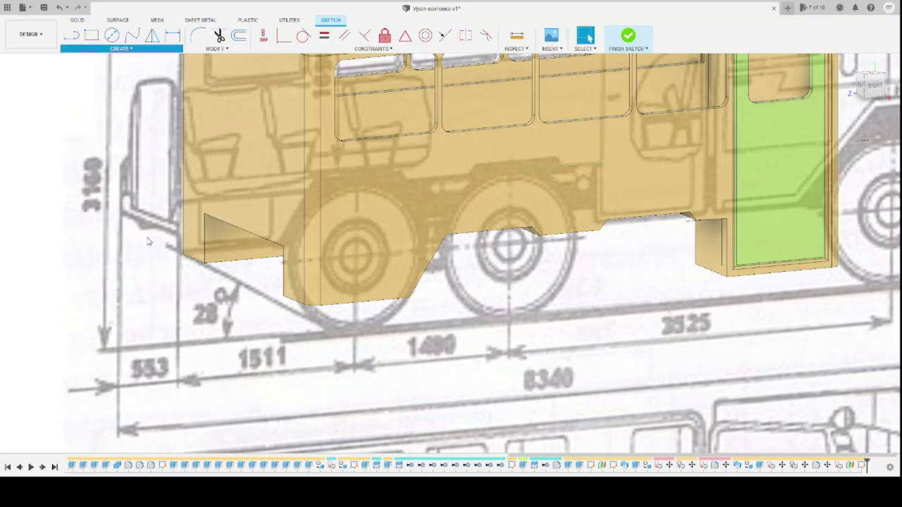
key("Escape")
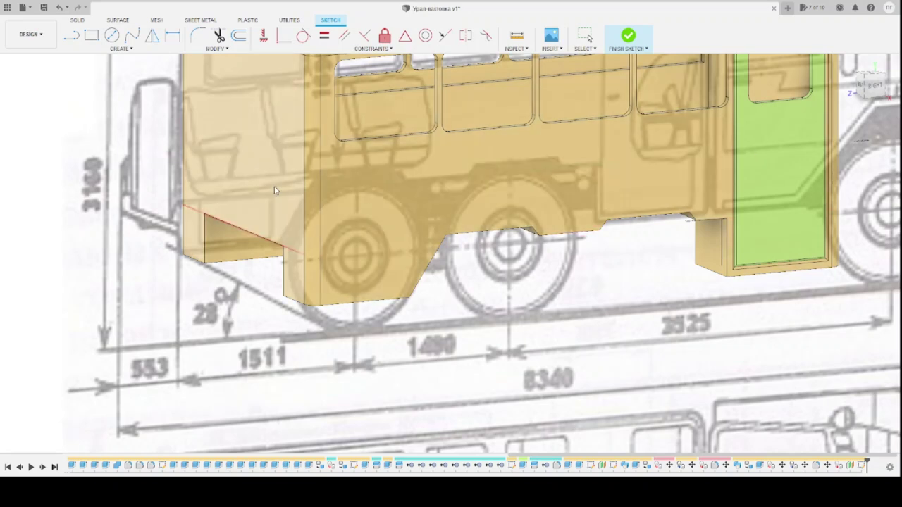
left_click(275, 190)
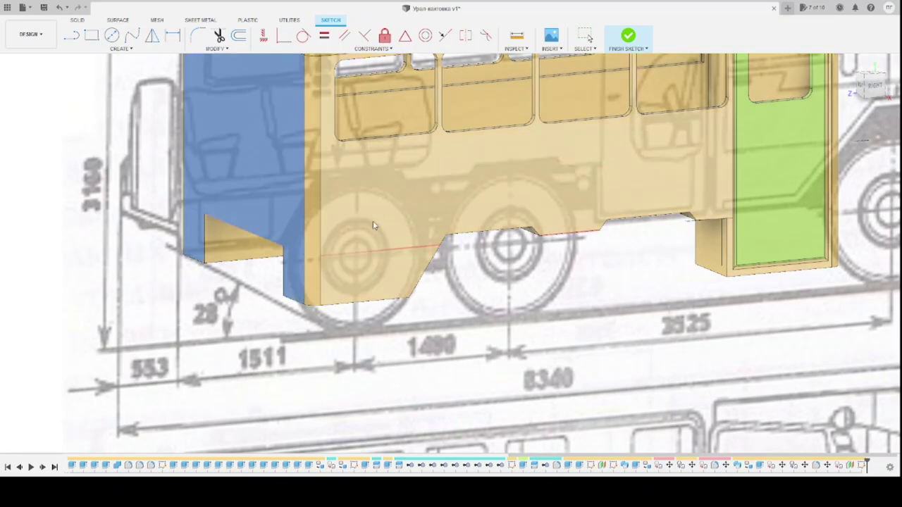
left_click(359, 224)
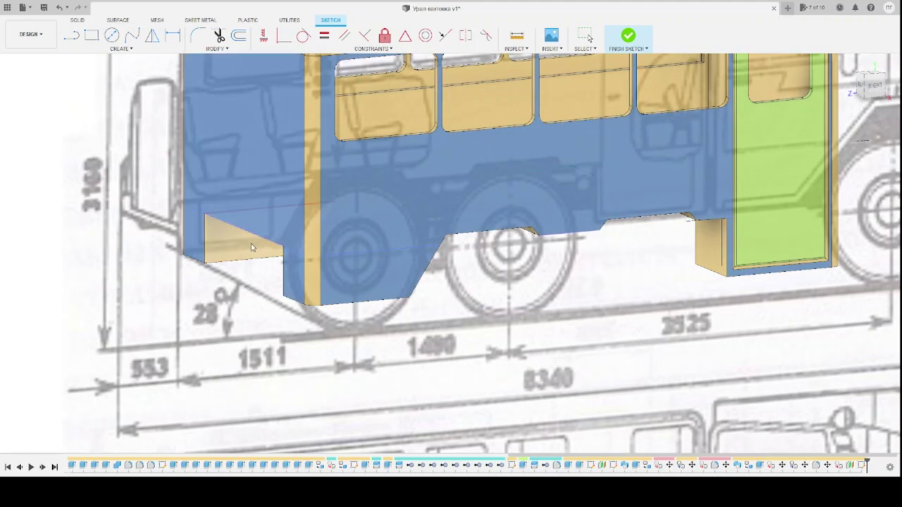
mouse_move(153, 177)
middle_mouse_down("shift")
mouse_move(268, 185)
mouse_move(190, 165)
mouse_move(469, 172)
middle_mouse_up("shift")
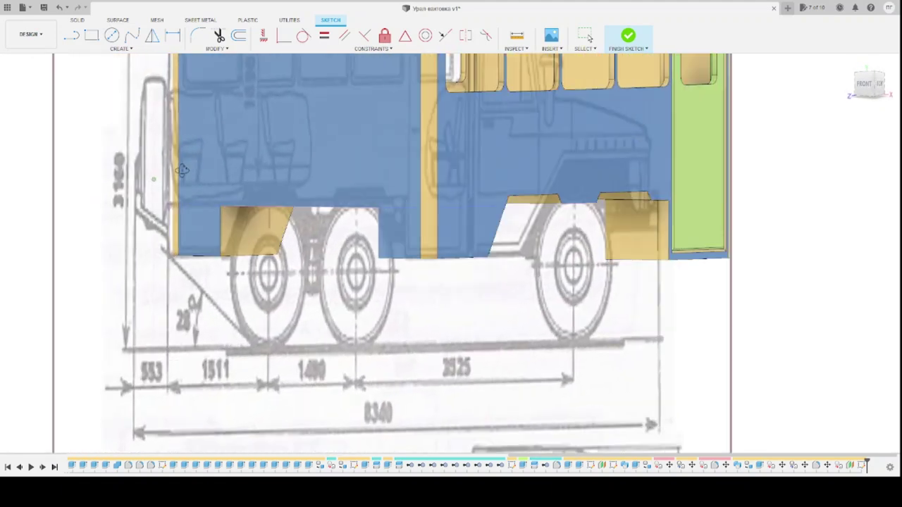
key("Escape")
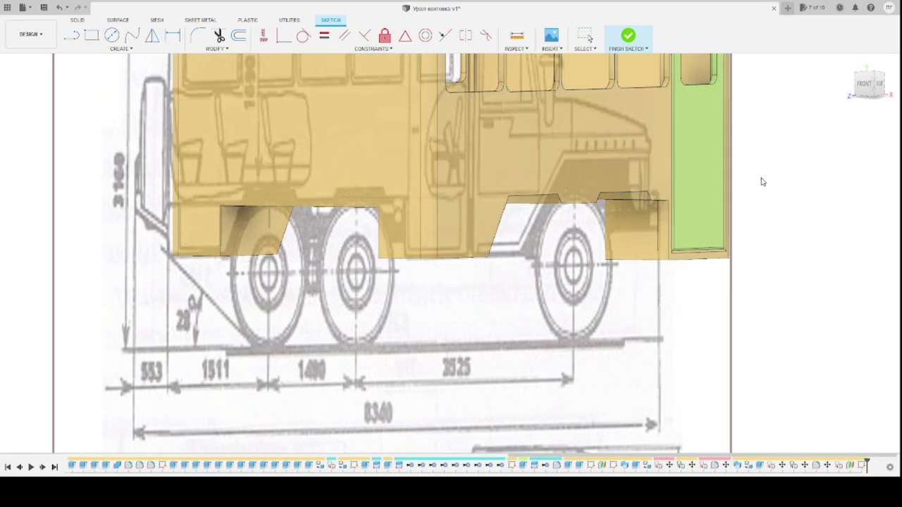
left_click(62, 8)
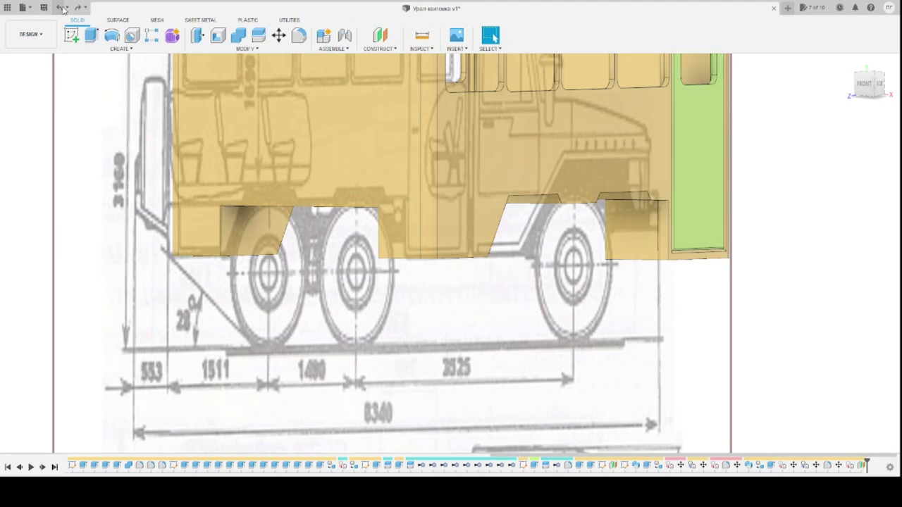
left_click(62, 8)
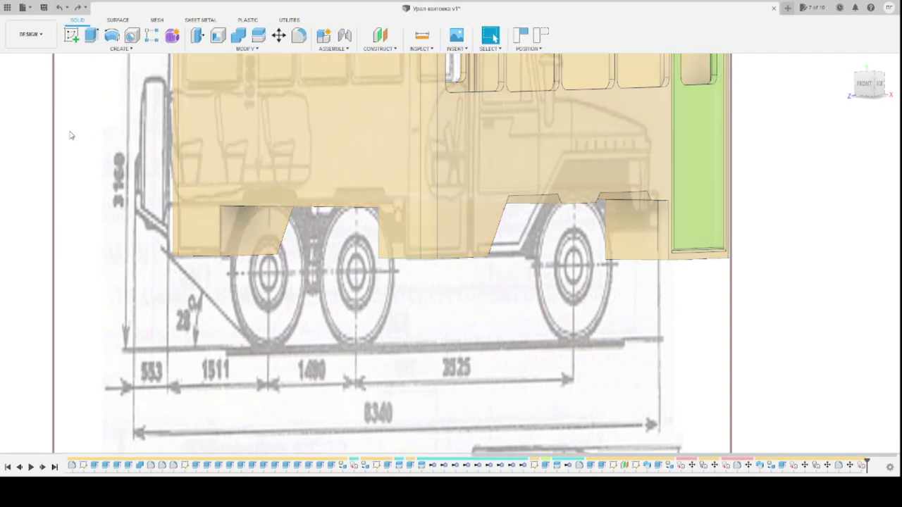
key("ctrl+a")
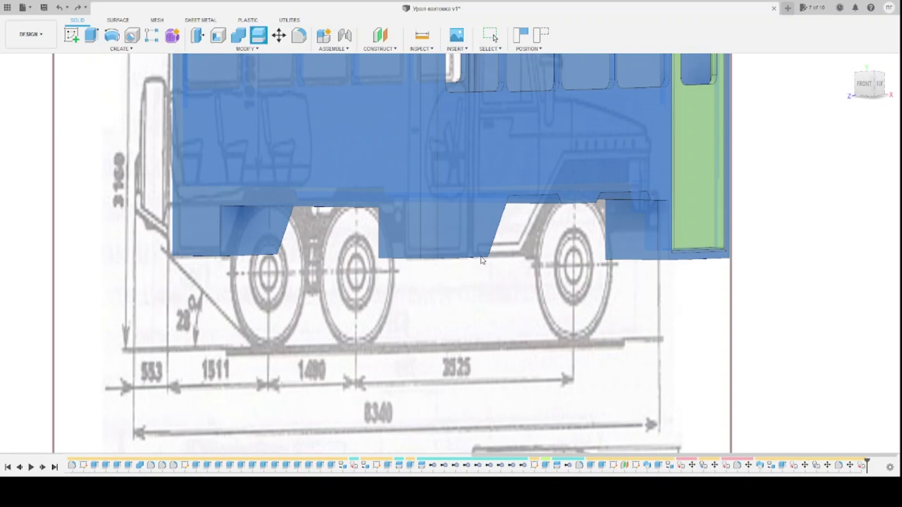
middle_click_drag(348, 265, 350, 246, "shift")
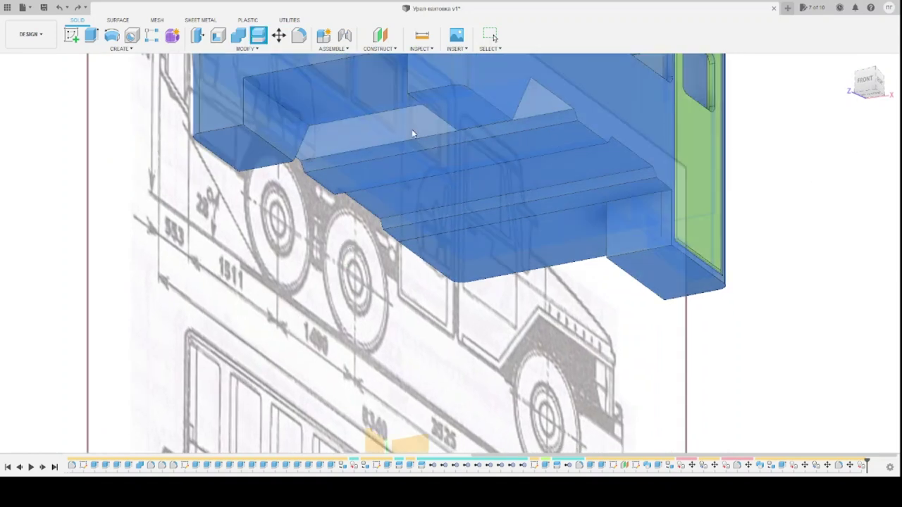
left_click(327, 94)
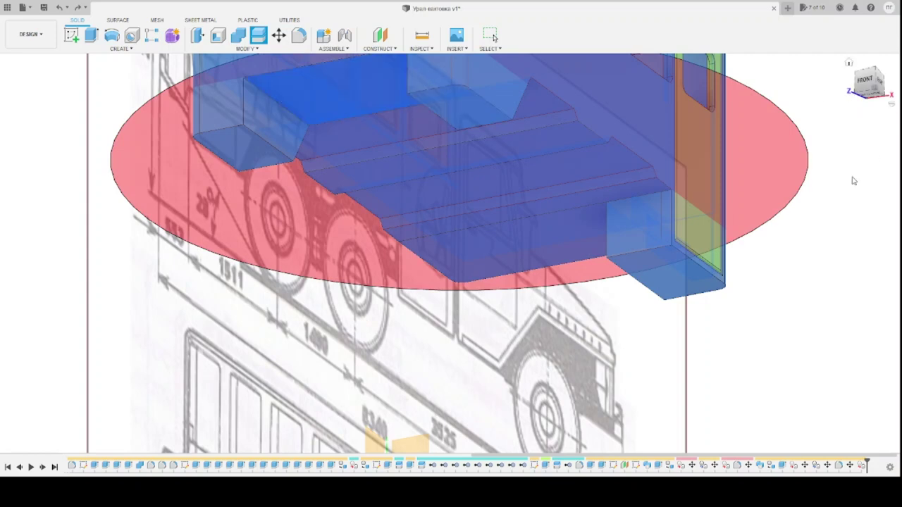
key("Escape")
middle_click_drag(807, 194, 796, 197, "shift")
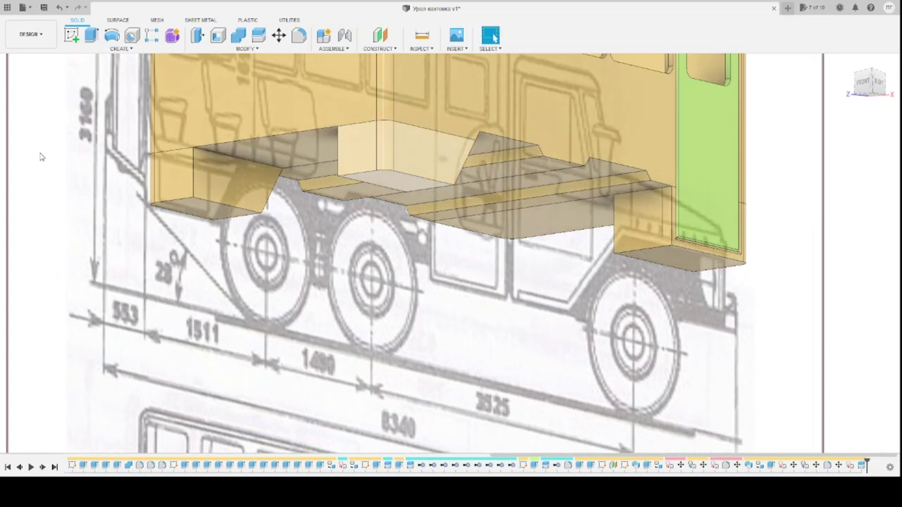
key("ctrl+z")
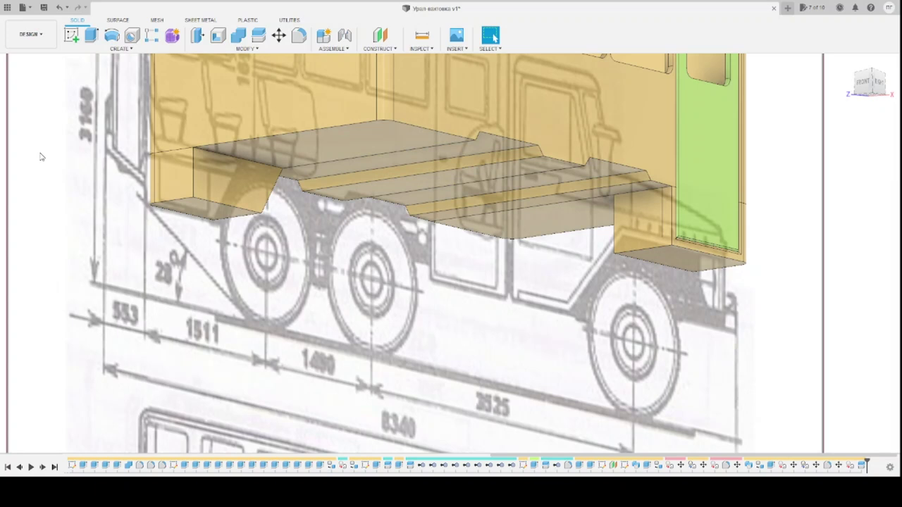
key("ctrl+y")
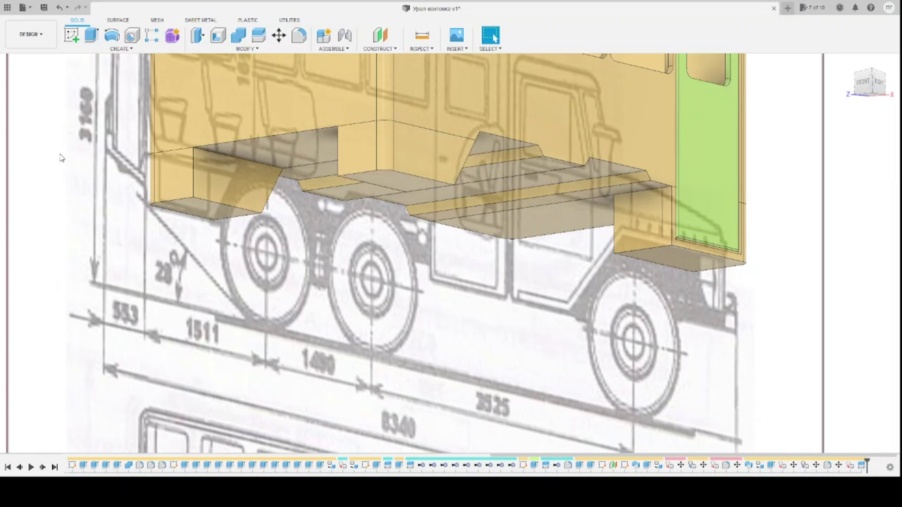
left_click(239, 37)
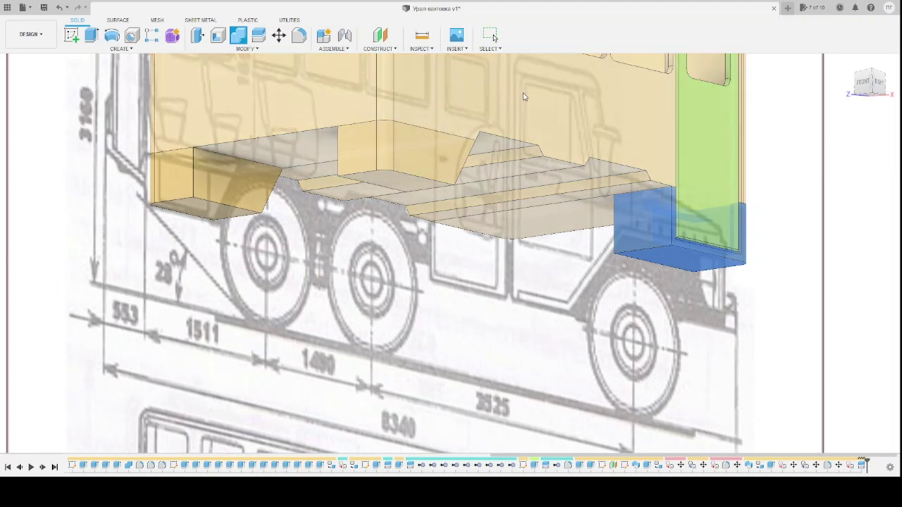
left_click(524, 97)
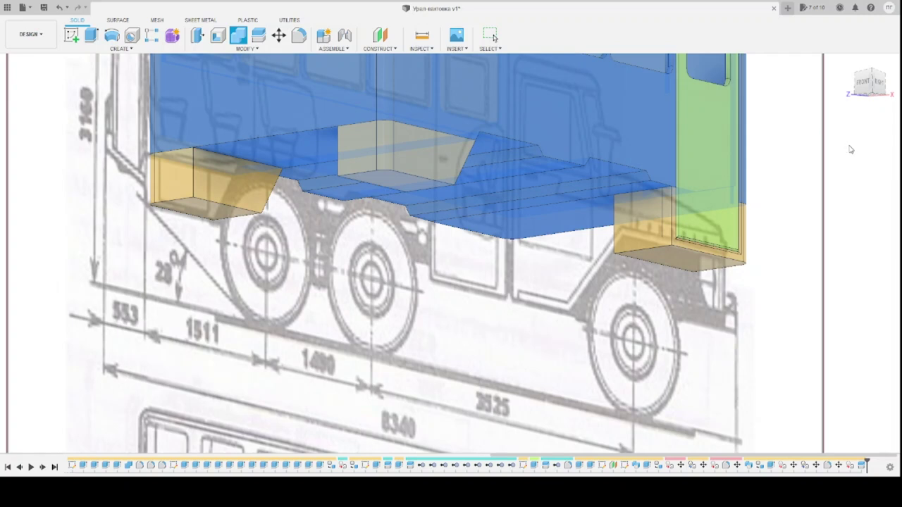
left_click(653, 229)
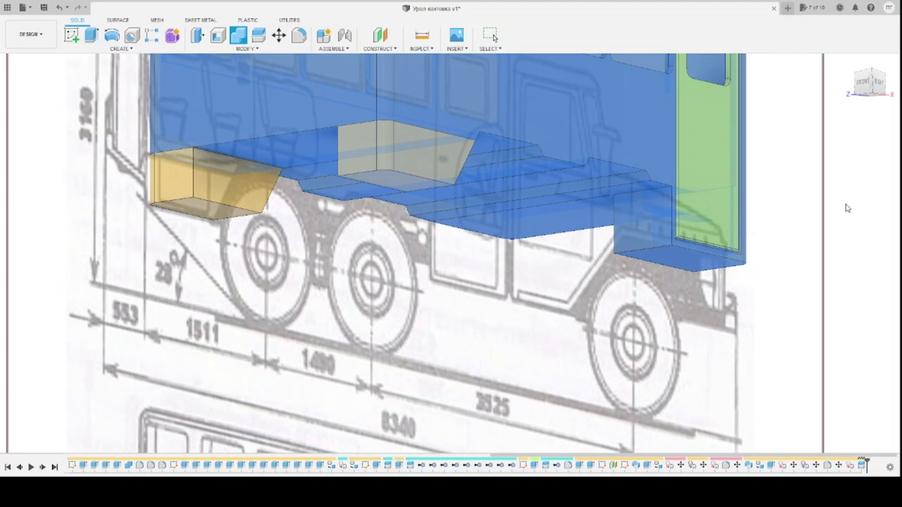
key("Escape")
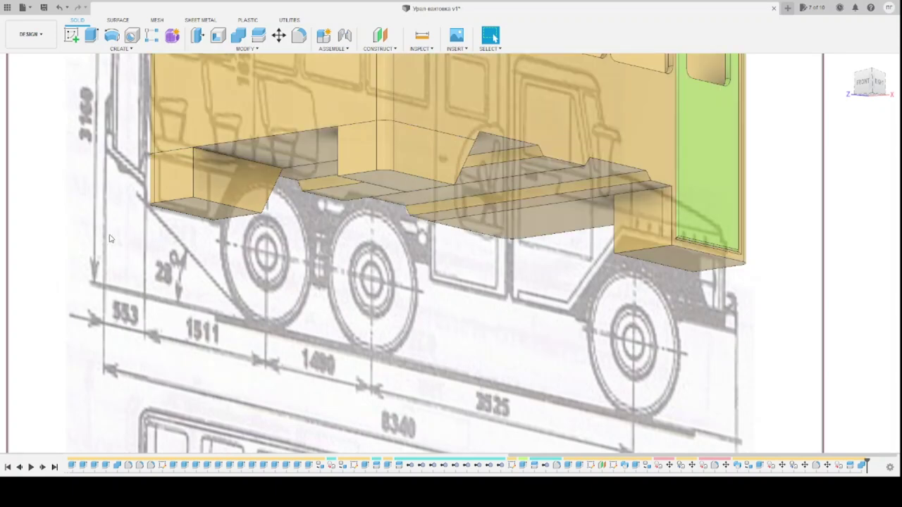
Fillet the edges around the top faces of both wheel-arch boxes
scroll(414, 141, "up", 3)
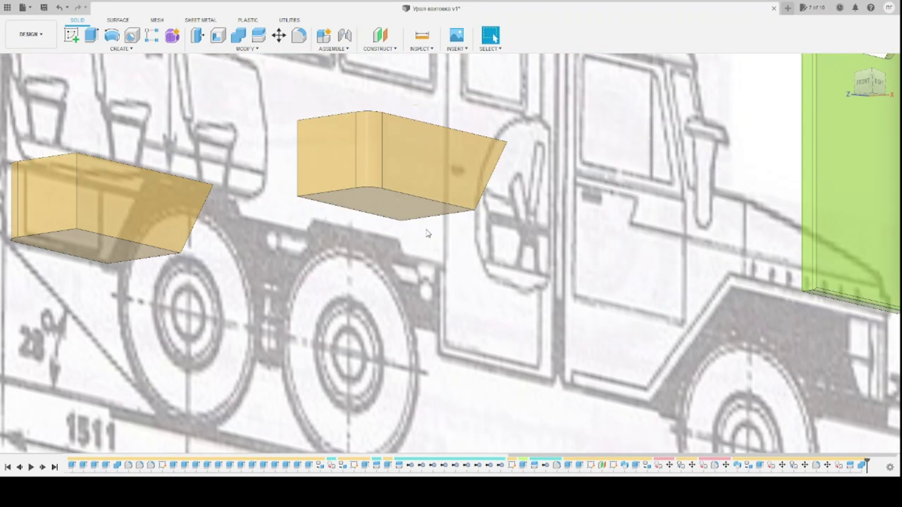
middle_click_drag(429, 233, 296, 253, "shift")
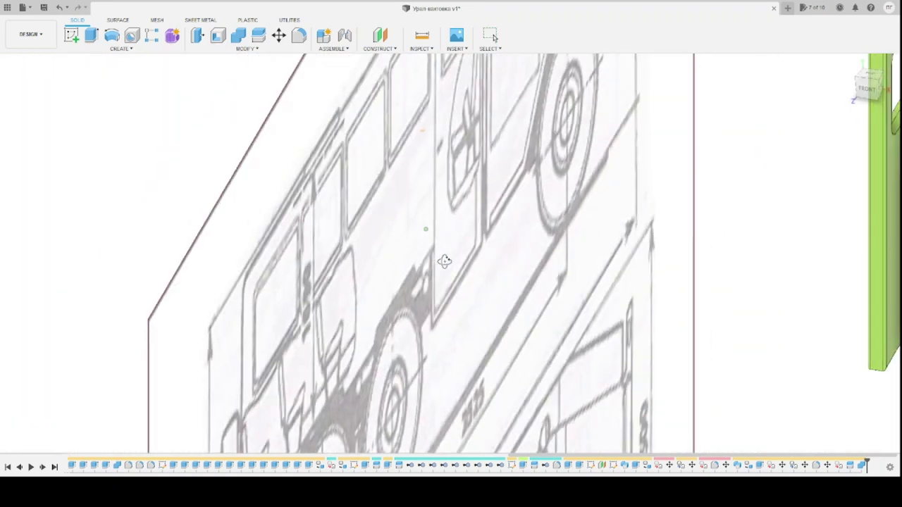
scroll(296, 254, "down", 2)
scroll(317, 296, "down", 2)
scroll(367, 374, "up", 2)
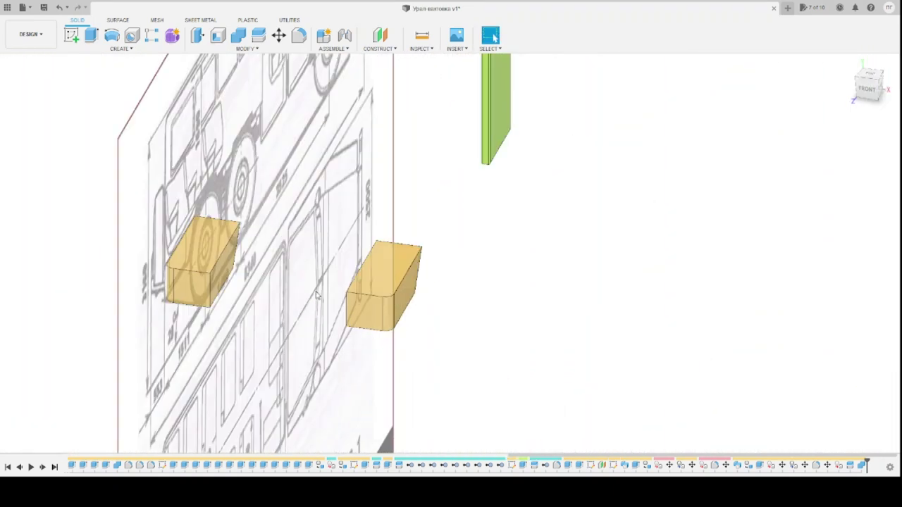
scroll(299, 273, "up", 1)
scroll(300, 273, "up", 1)
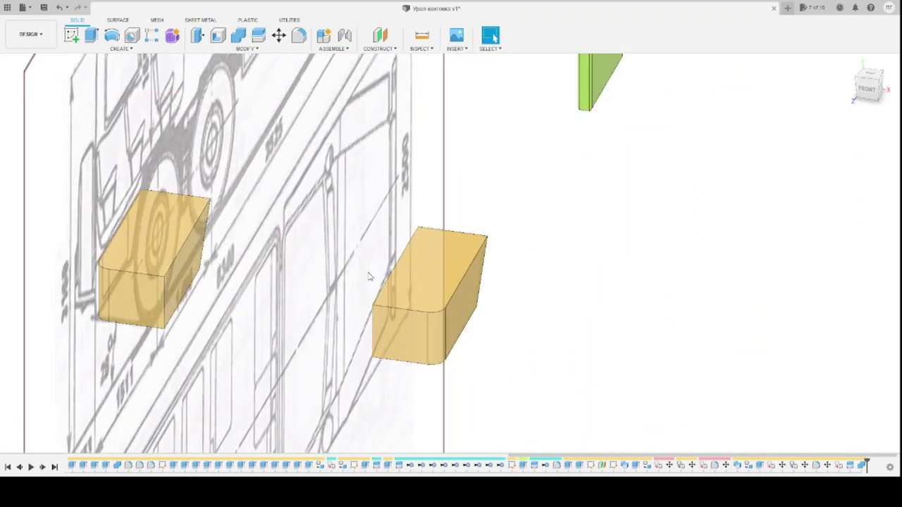
left_click(427, 269)
left_click(157, 252)
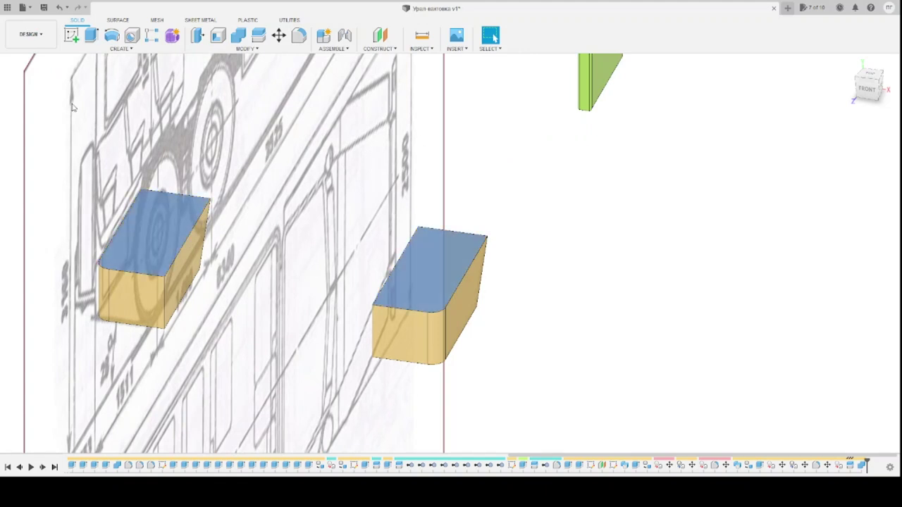
left_click(299, 36)
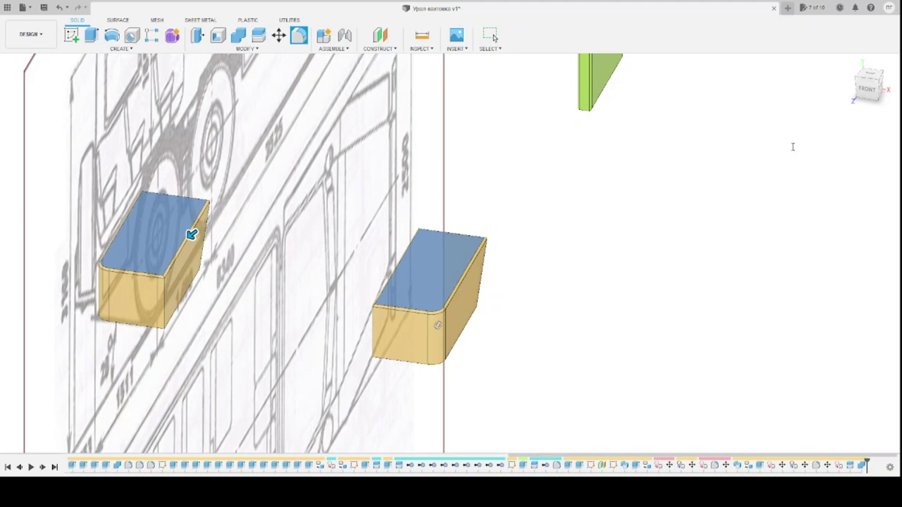
key("Return")
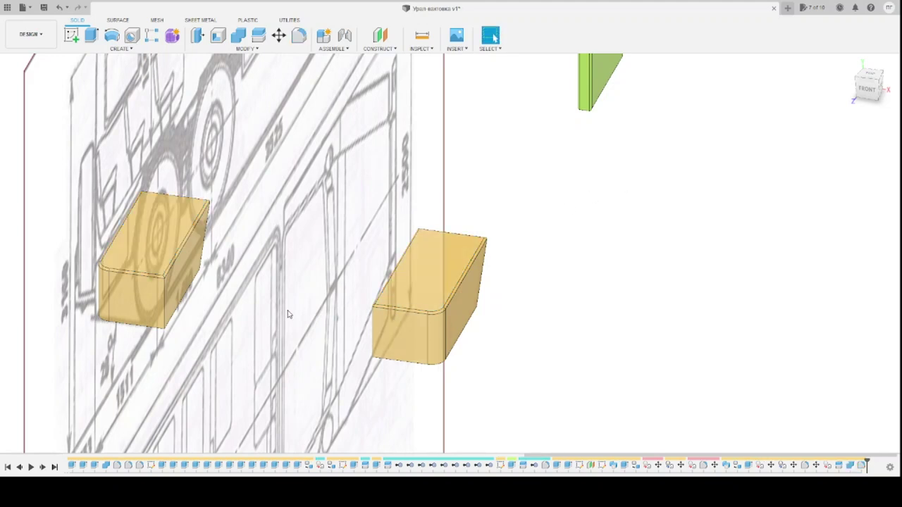
Fillet the edges around the side faces of the left and right boxes
middle_click_drag(288, 314, 306, 260, "shift")
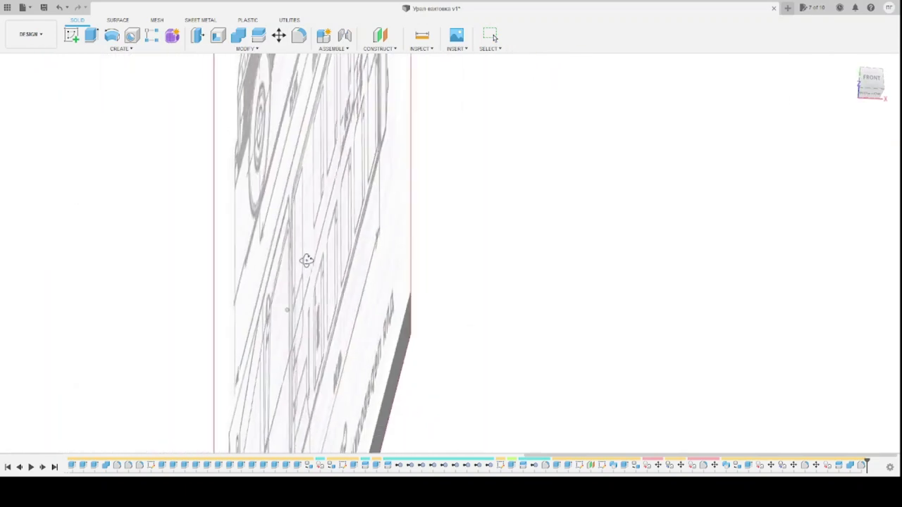
middle_click_drag(306, 260, 344, 152, "shift")
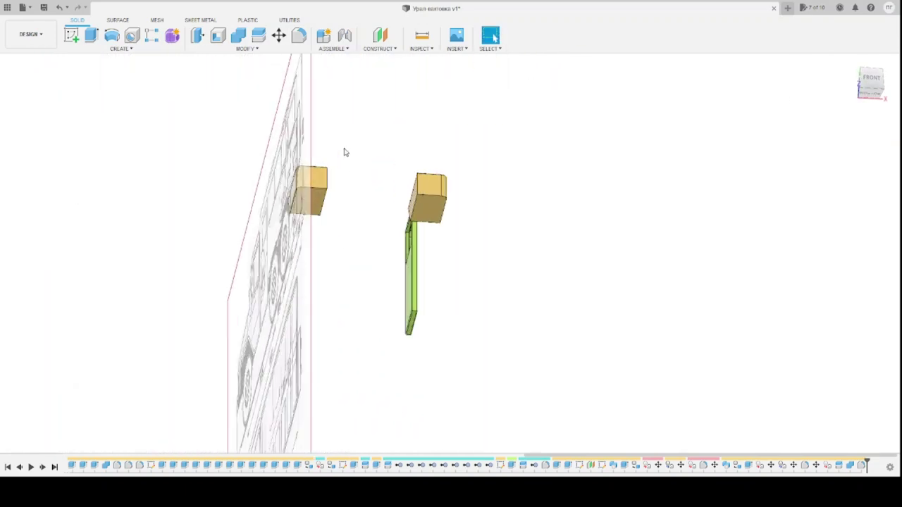
scroll(345, 152, "up", 4)
left_click(291, 241)
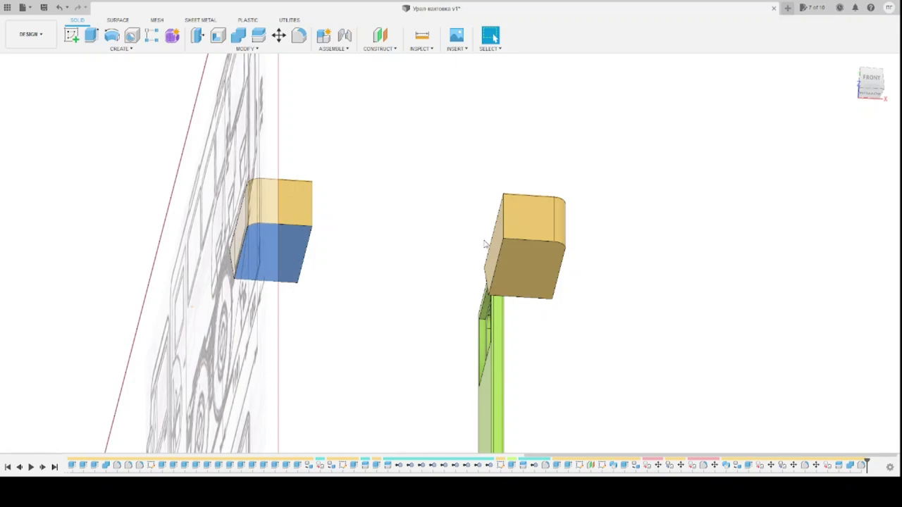
left_click(535, 259, "shift")
left_click(298, 36)
mouse_move(871, 83)
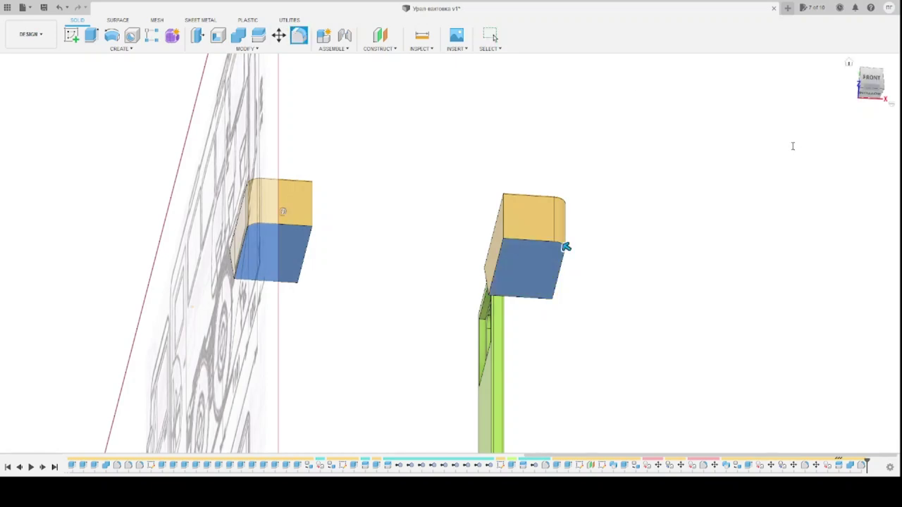
key("Return")
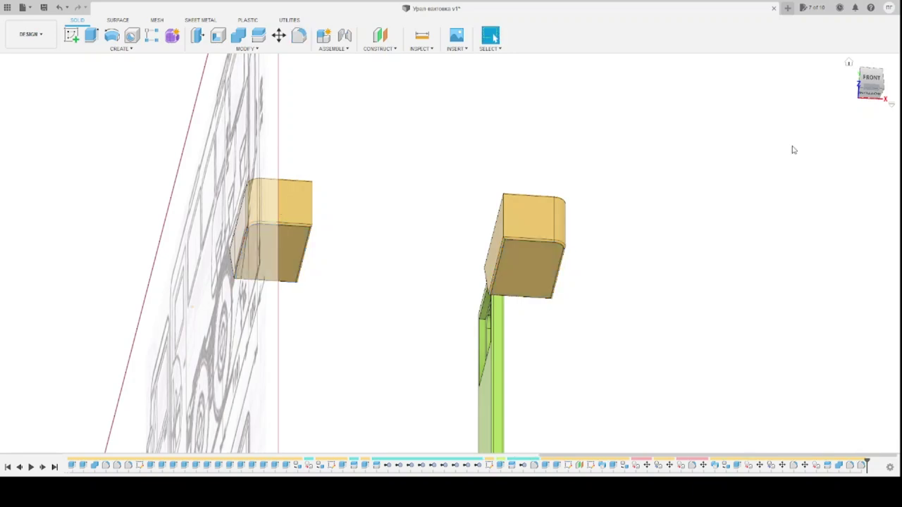
mouse_move(663, 222)
middle_mouse_down("shift")
mouse_move(626, 241)
mouse_move(638, 252)
middle_mouse_up("shift")
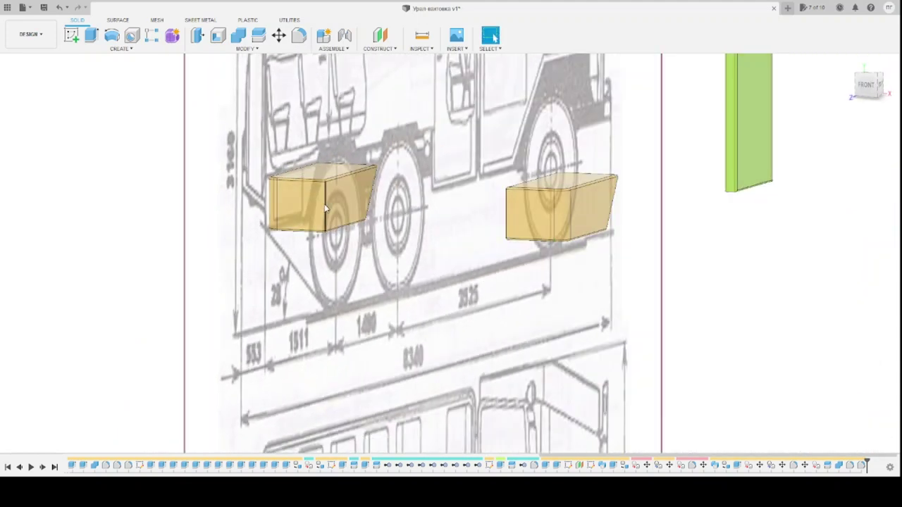
Switch to the RIGHT ViewCube view and zoom in close on the rear box
middle_click_drag(409, 246, 447, 242, "shift")
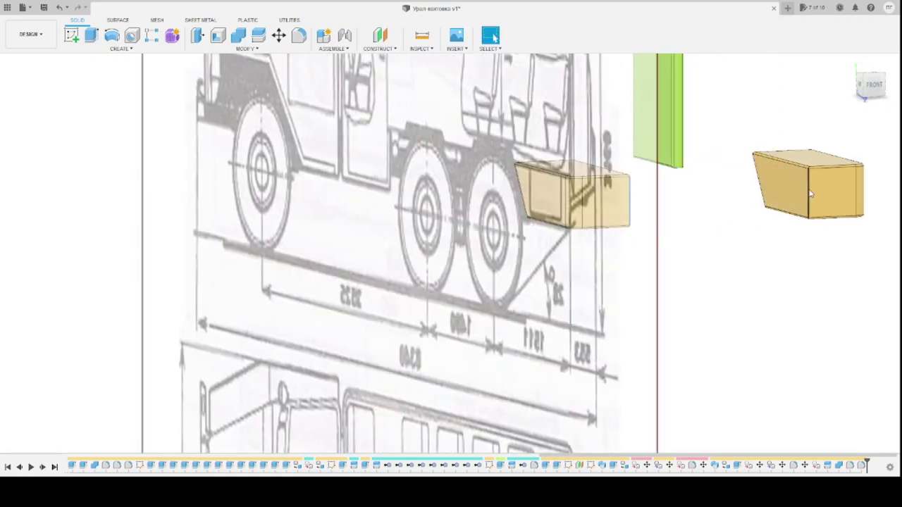
left_click(299, 35)
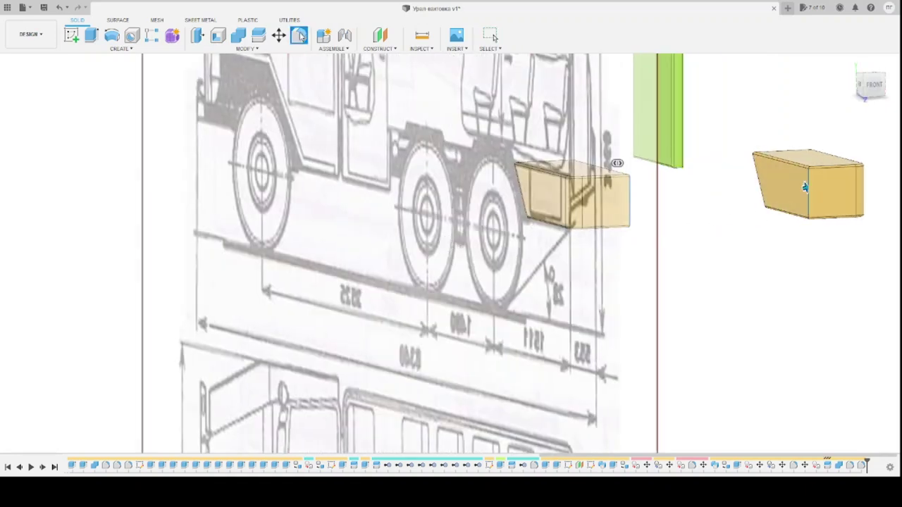
key("Escape")
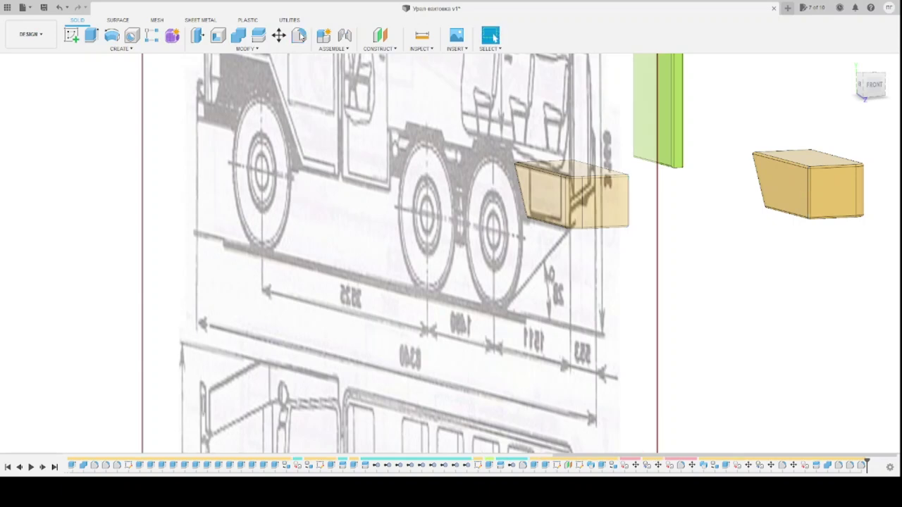
scroll(740, 197, "up", 2)
scroll(740, 198, "up", 2)
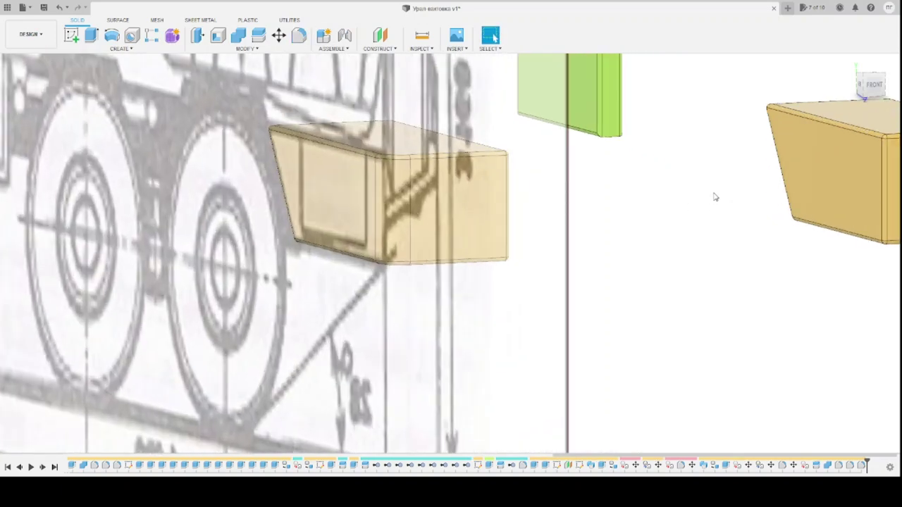
mouse_move(756, 221)
middle_mouse_down("shift")
mouse_move(709, 207)
mouse_move(693, 213)
mouse_move(694, 224)
middle_mouse_up("shift")
scroll(467, 262, "down", 3)
scroll(508, 261, "down", 3)
scroll(739, 233, "up", 1)
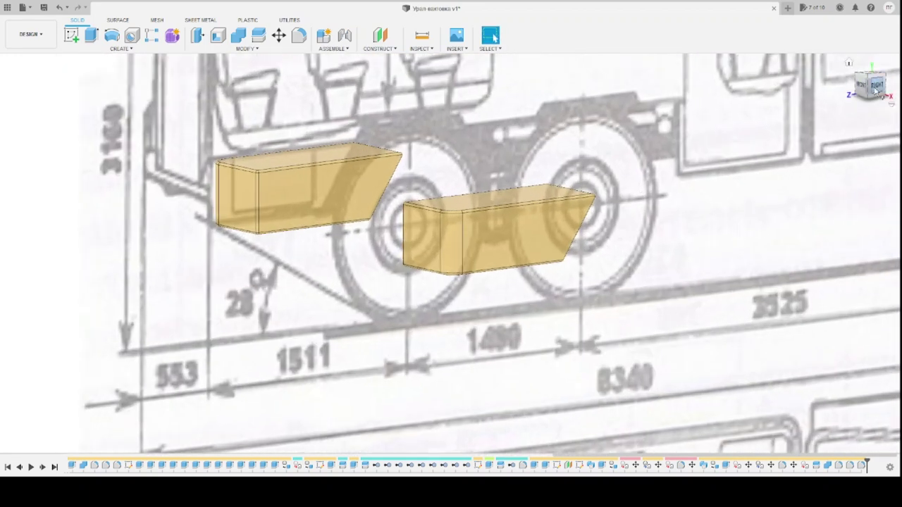
left_click(876, 85)
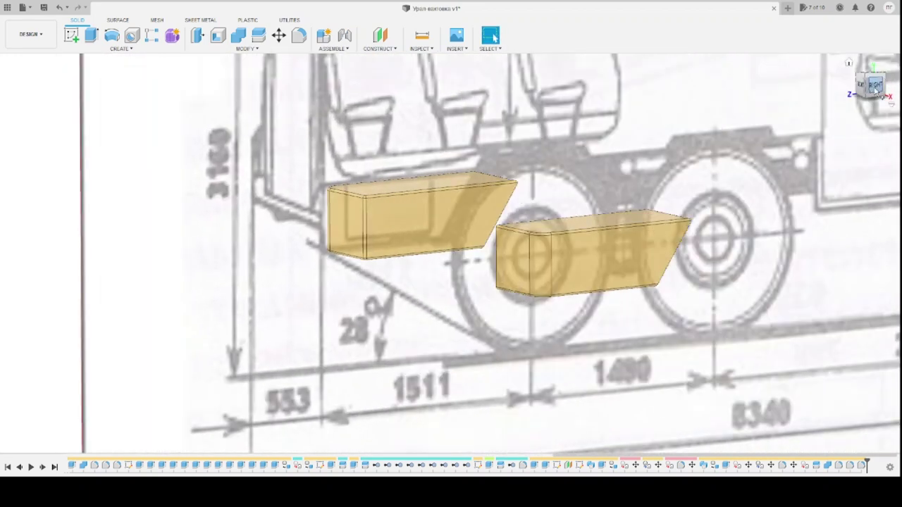
scroll(451, 232, "up", 5)
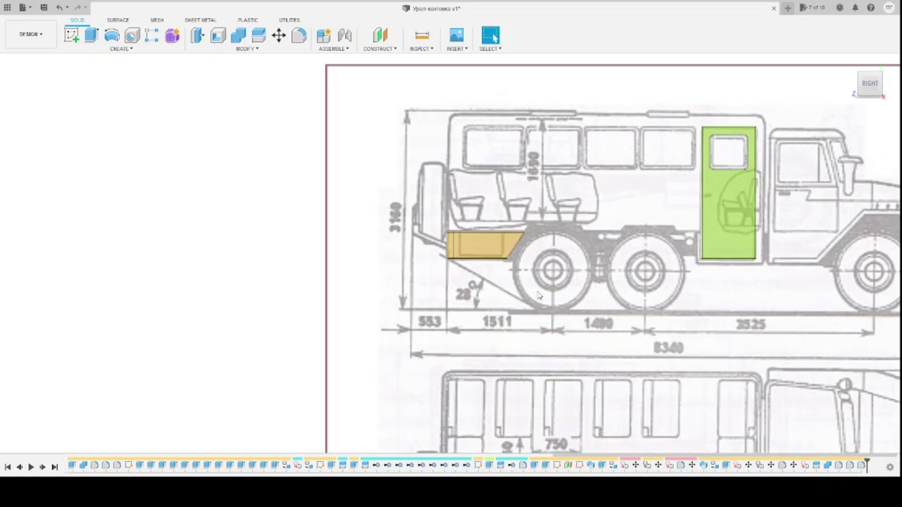
scroll(457, 223, "up", 3)
scroll(457, 223, "up", 2)
scroll(523, 247, "up", 1)
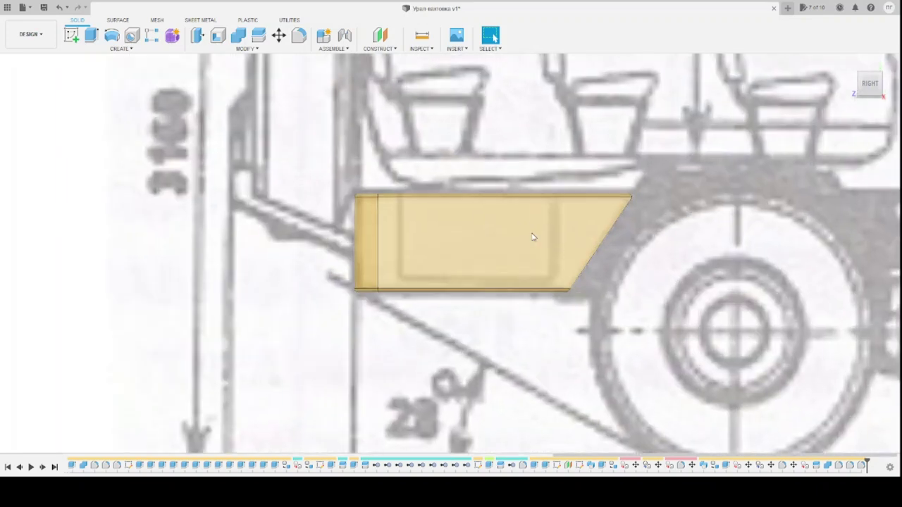
scroll(523, 246, "up", 2)
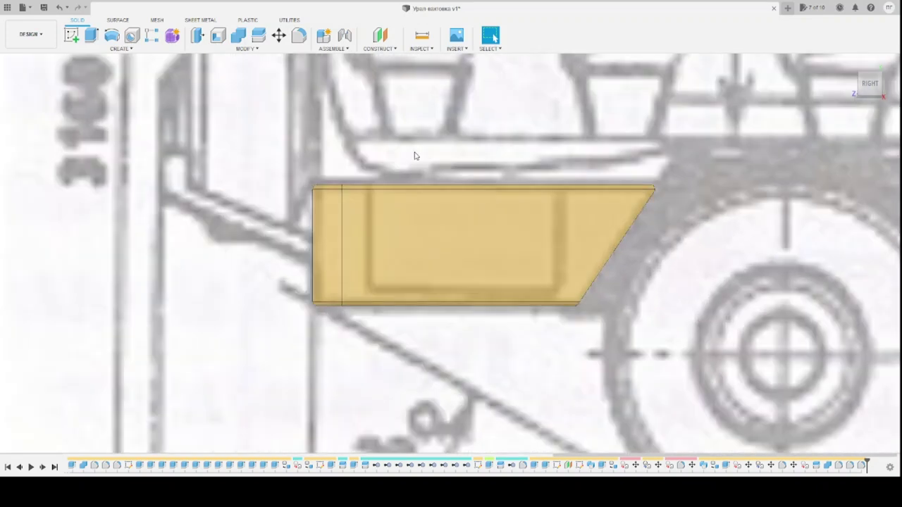
Sketch a rectangle on the rear box's side face
left_click(74, 38)
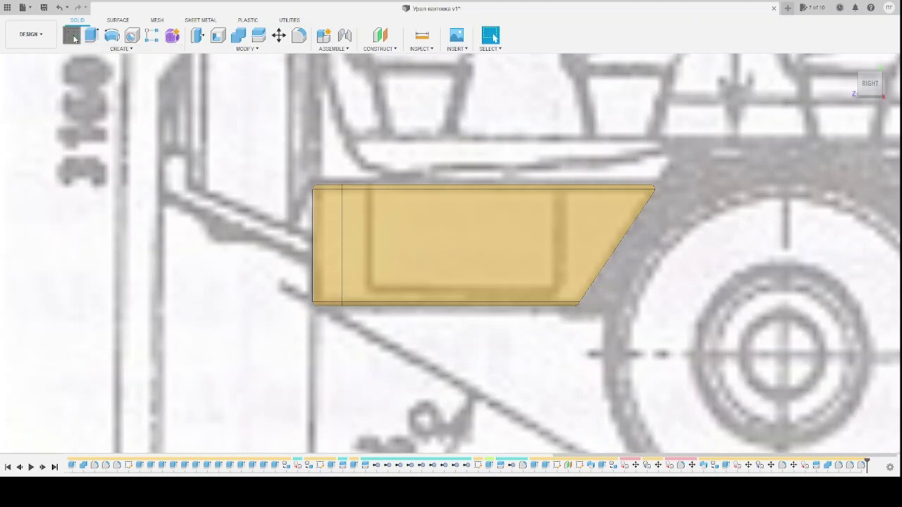
left_click(435, 250)
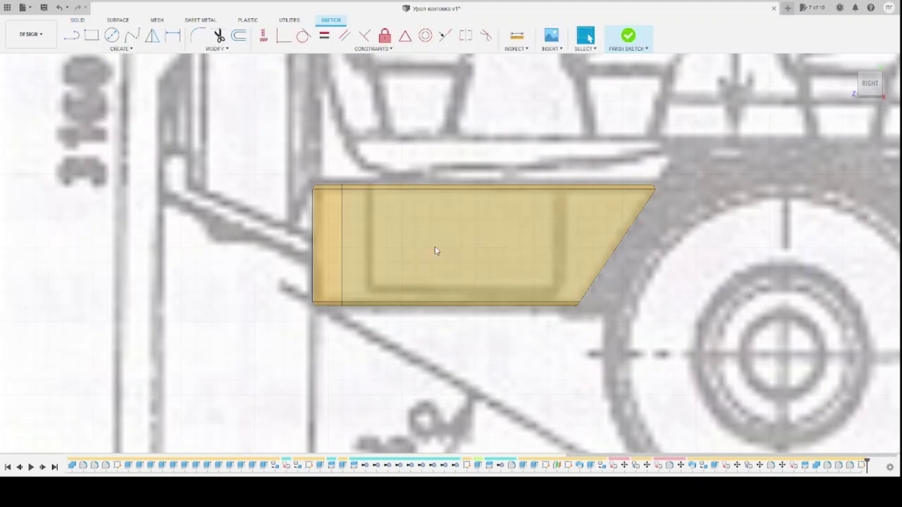
left_click(90, 36)
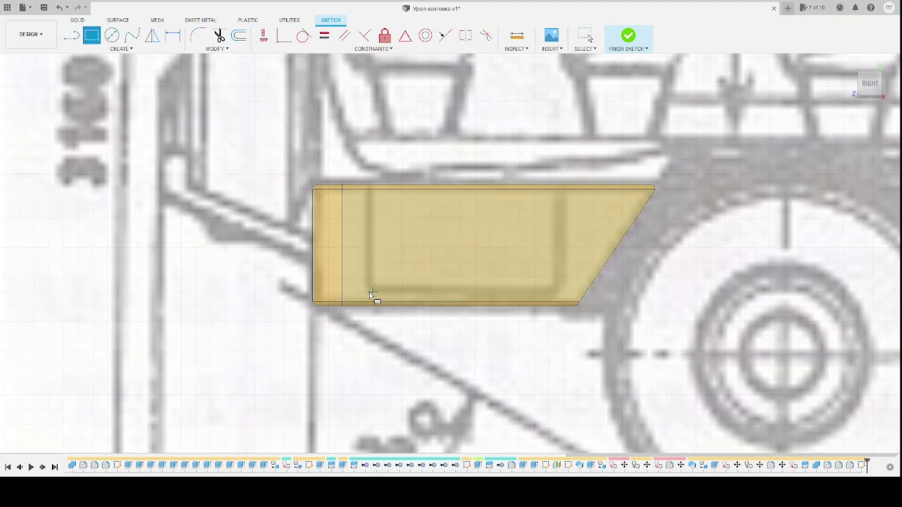
left_click(368, 292)
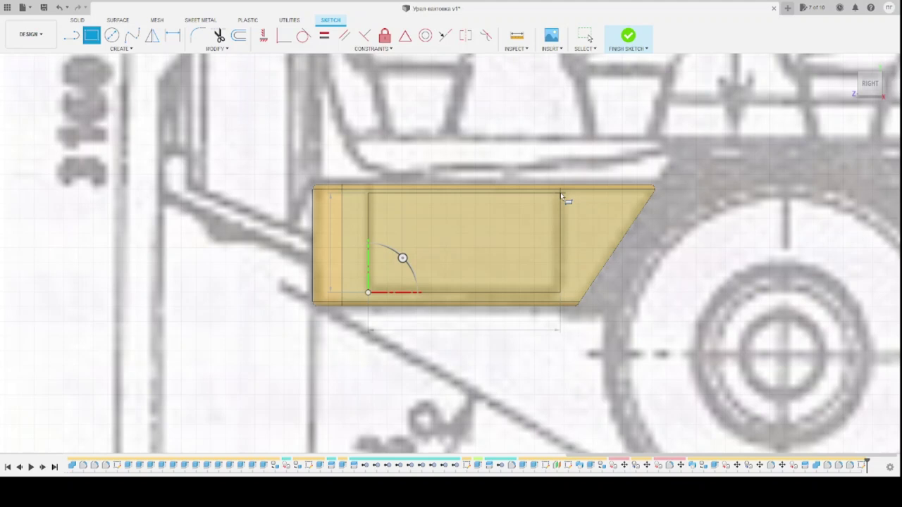
left_click(561, 194)
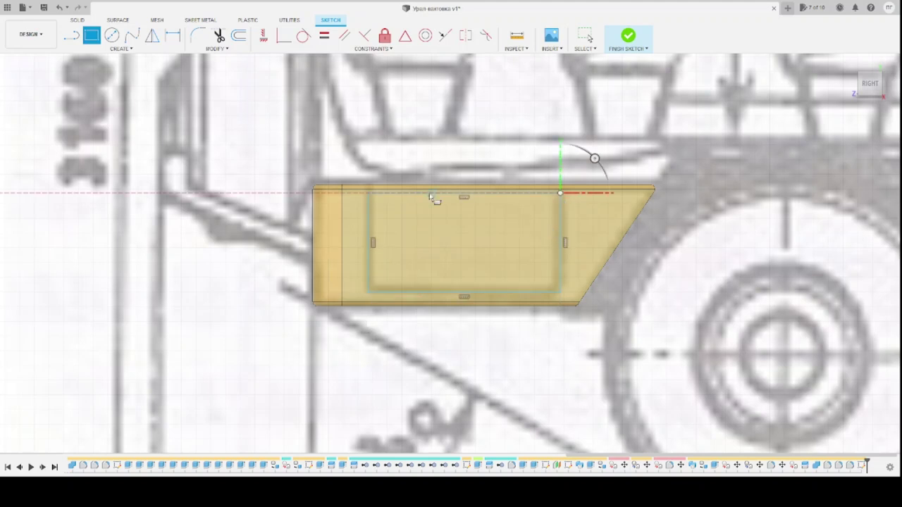
Round all four rectangle corners with radius 25 and finish the sketch
left_click(198, 37)
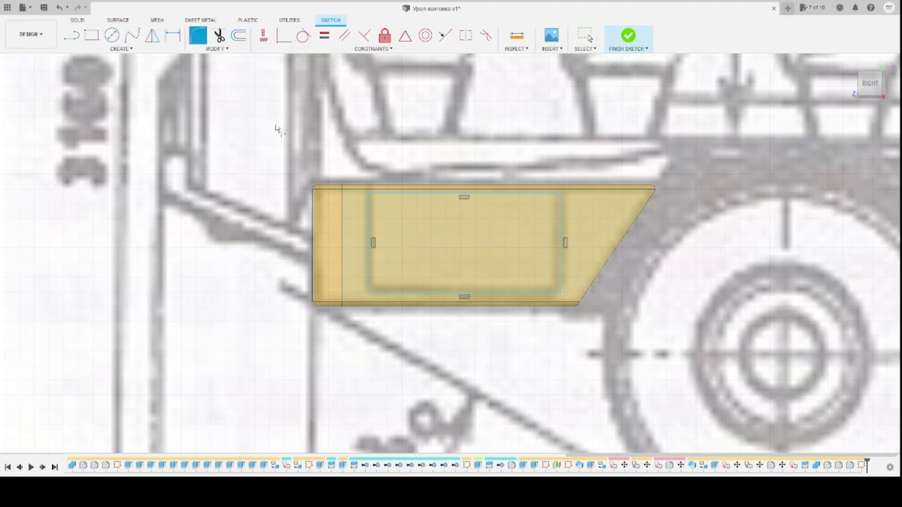
left_click(369, 196)
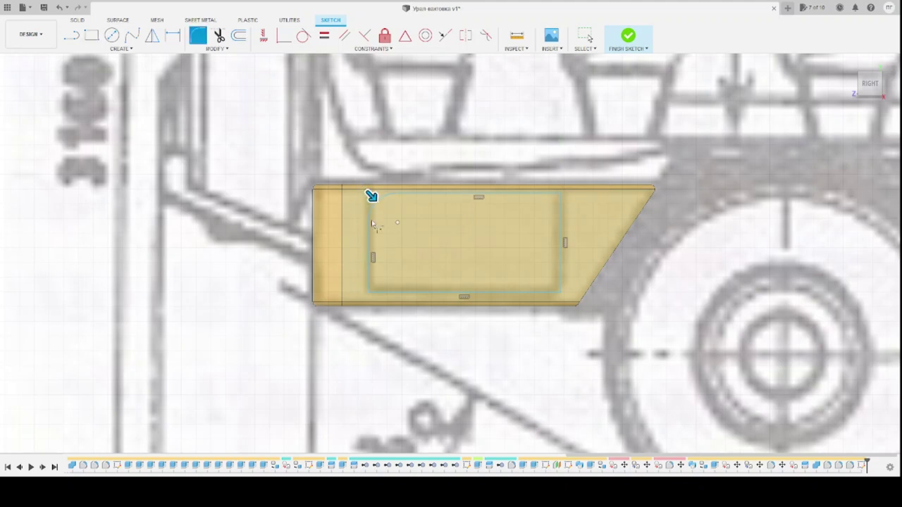
left_click(368, 294)
left_click(554, 296)
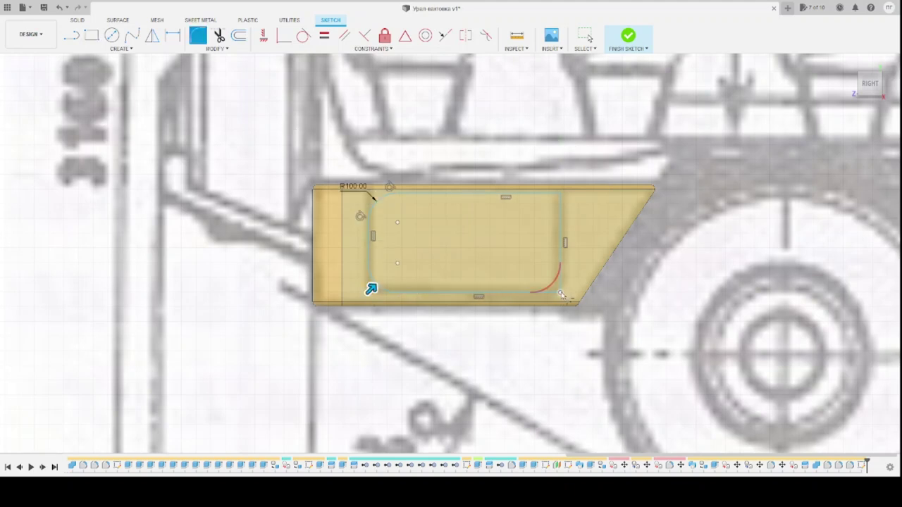
left_click(561, 196)
type("25")
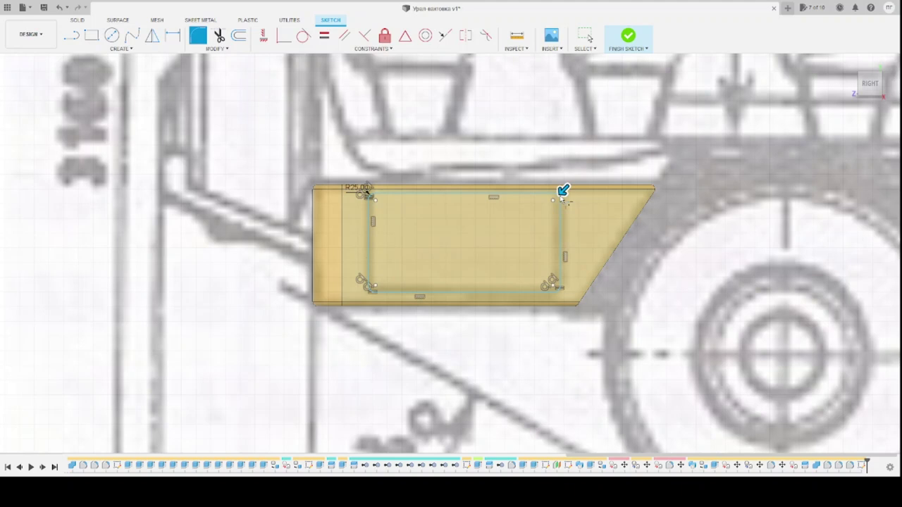
left_click(562, 197)
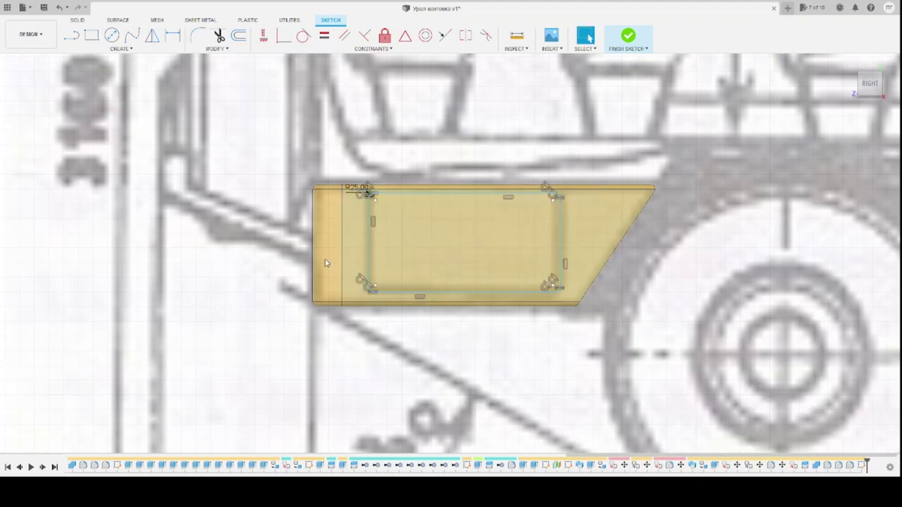
middle_click_drag(236, 238, 248, 243, "shift")
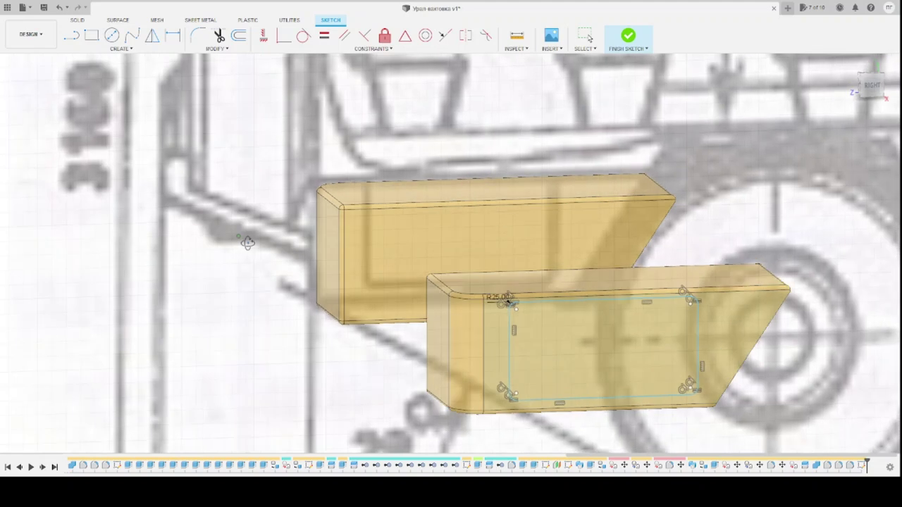
left_click(572, 347)
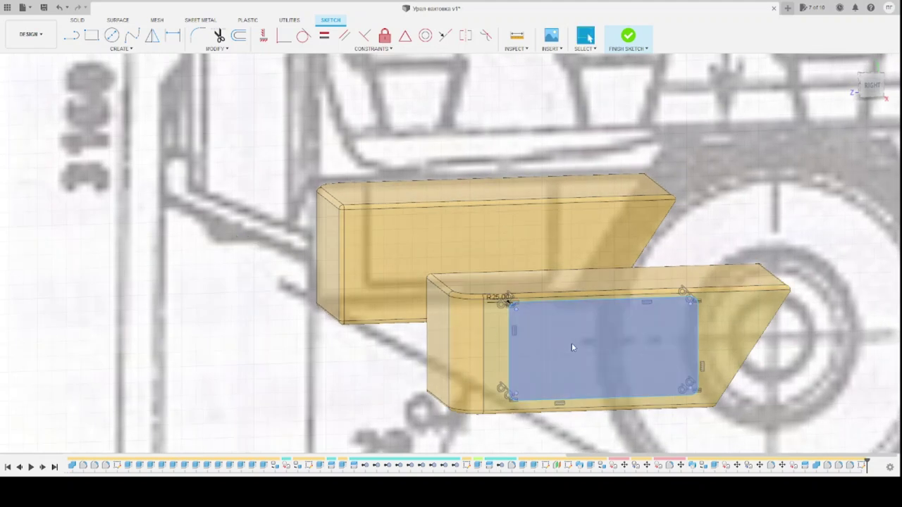
left_click(628, 36)
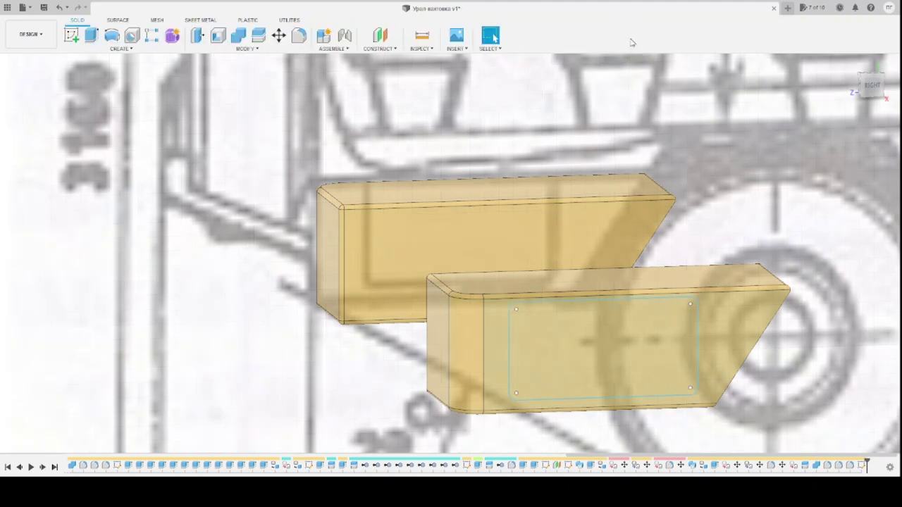
Extrude the rounded-rectangle profile 4600 as a cut through both wheel-arch boxes
left_click(613, 353)
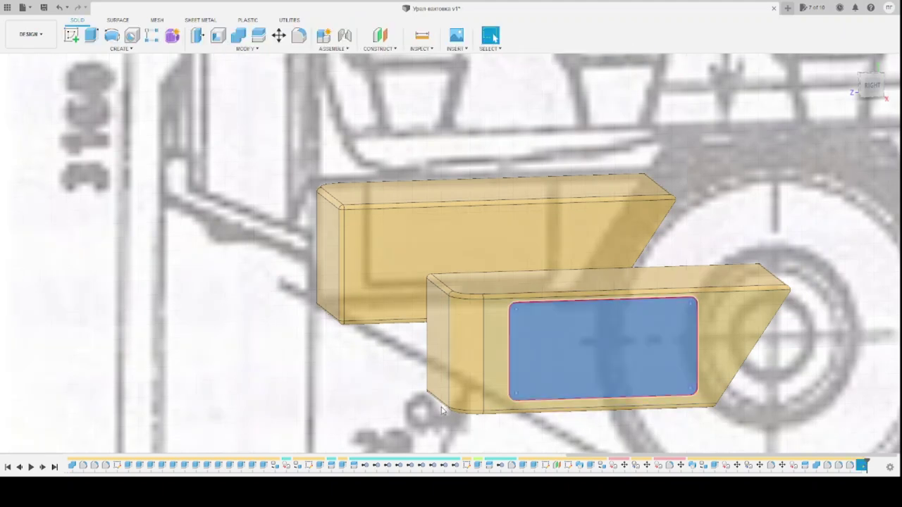
left_click(92, 35)
left_click_drag(606, 355, 371, 164)
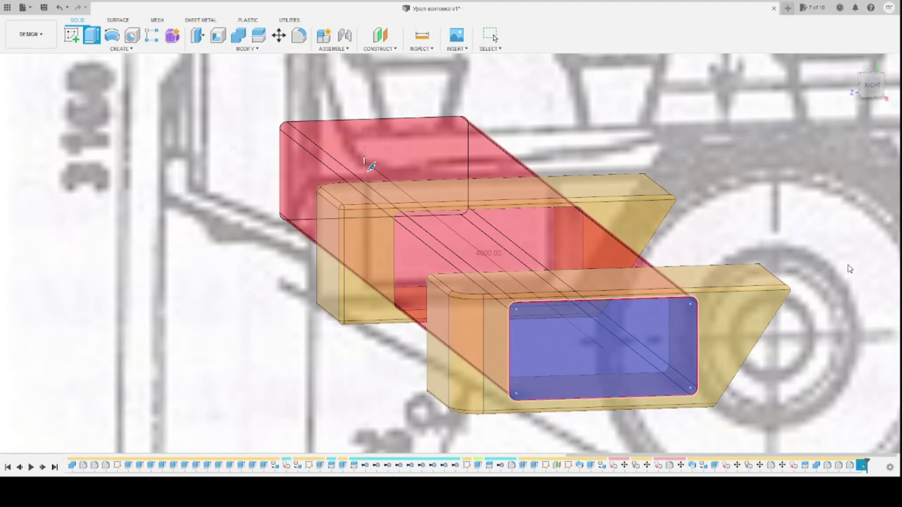
key("Return")
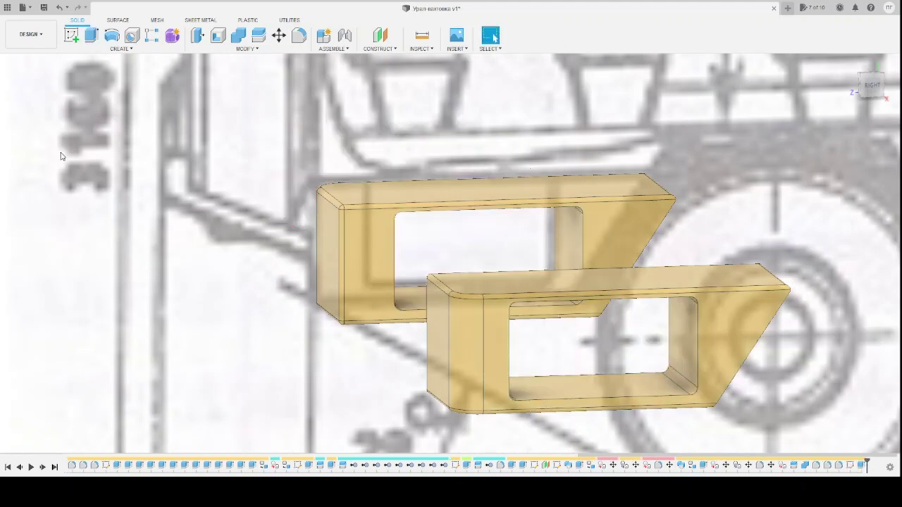
left_click(616, 364)
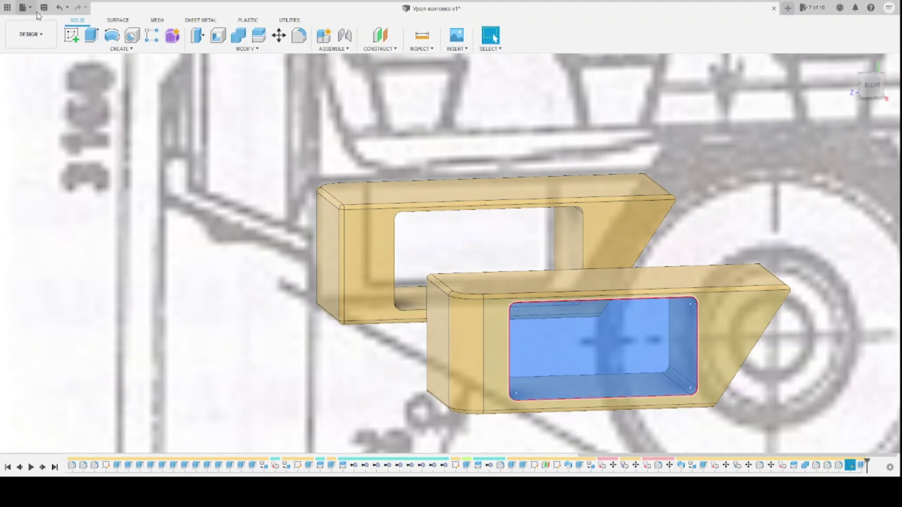
left_click(91, 34)
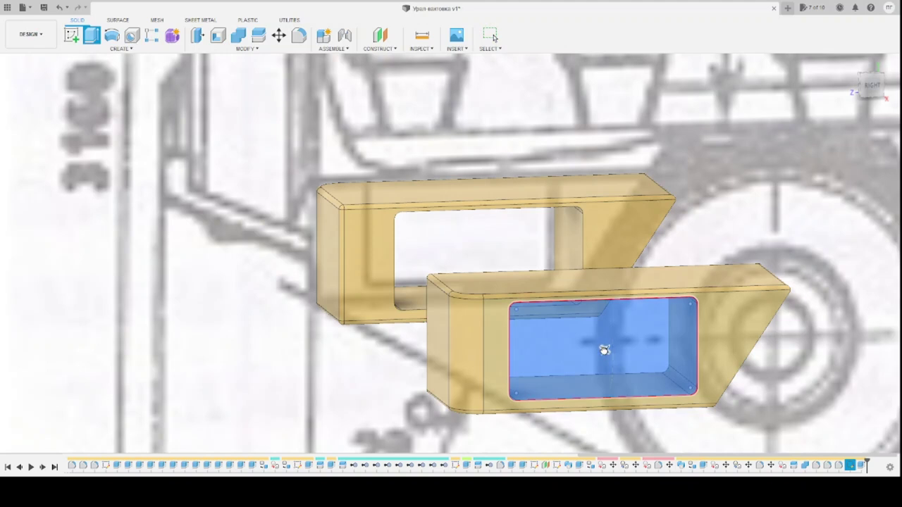
Extrude the lower opening's inner face by 500 across the box
left_click_drag(599, 347, 604, 349)
mouse_move(347, 352)
middle_mouse_down("shift")
mouse_move(435, 369)
mouse_move(419, 369)
middle_mouse_up("shift")
scroll(443, 267, "down", 5)
scroll(597, 252, "up", 3)
scroll(597, 252, "up", 3)
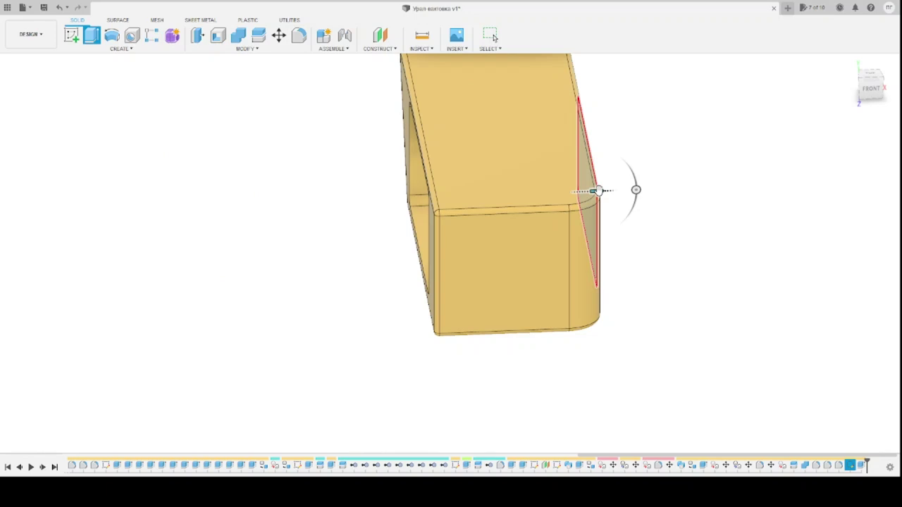
left_click_drag(598, 190, 432, 199)
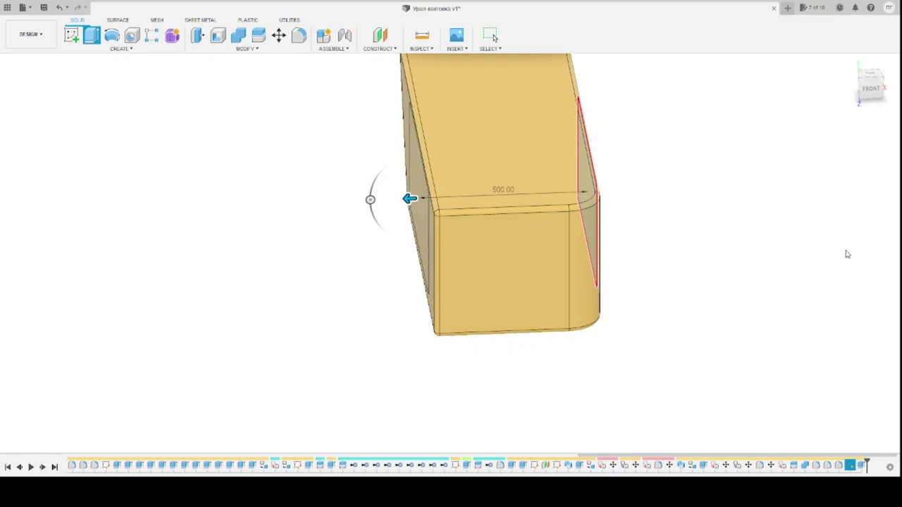
key("Return")
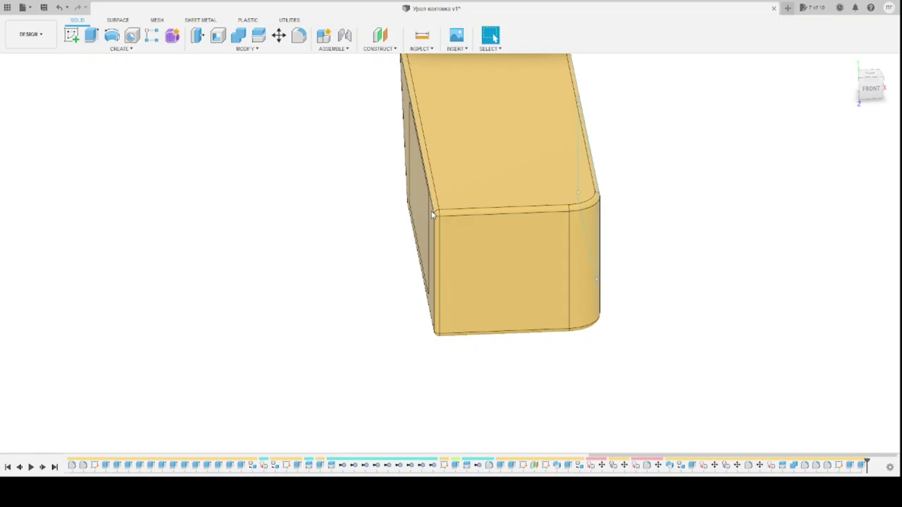
Extrude the lower box's left side face by 475
left_click(421, 208)
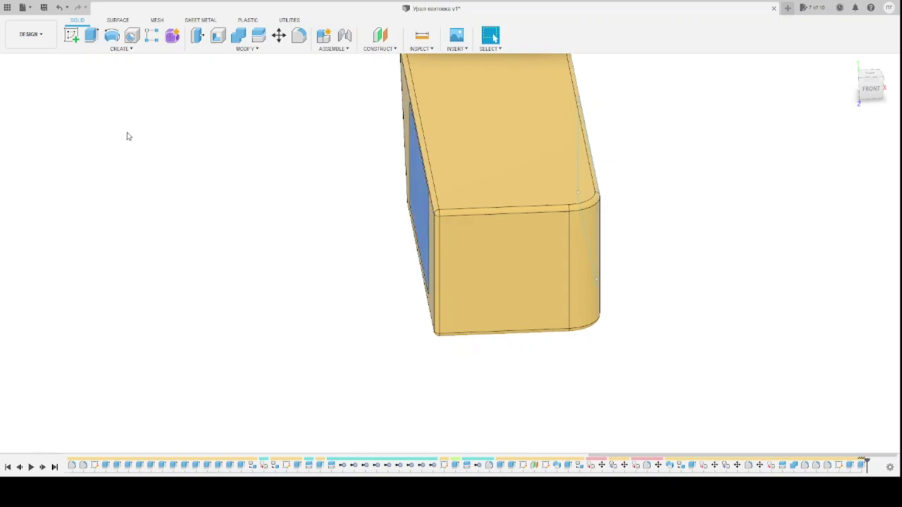
left_click(92, 37)
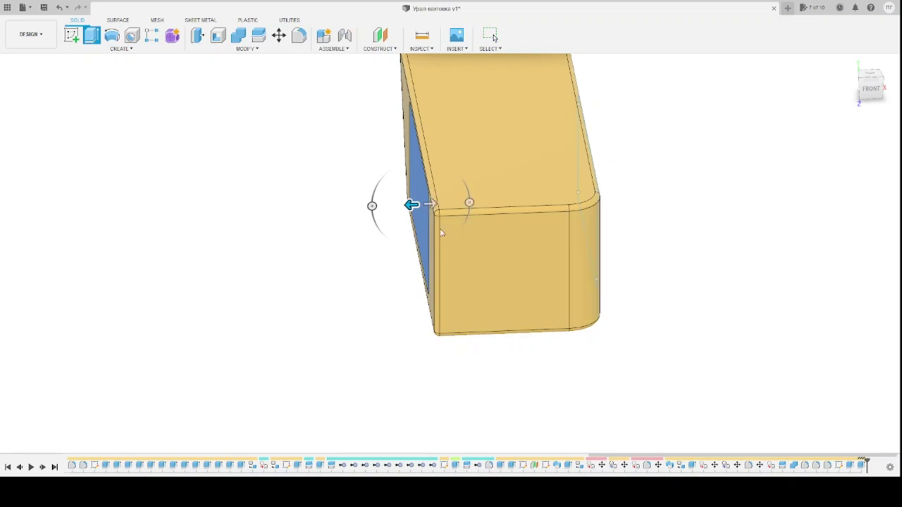
mouse_move(409, 205)
left_mouse_down()
mouse_move(439, 204)
mouse_move(422, 206)
left_mouse_up()
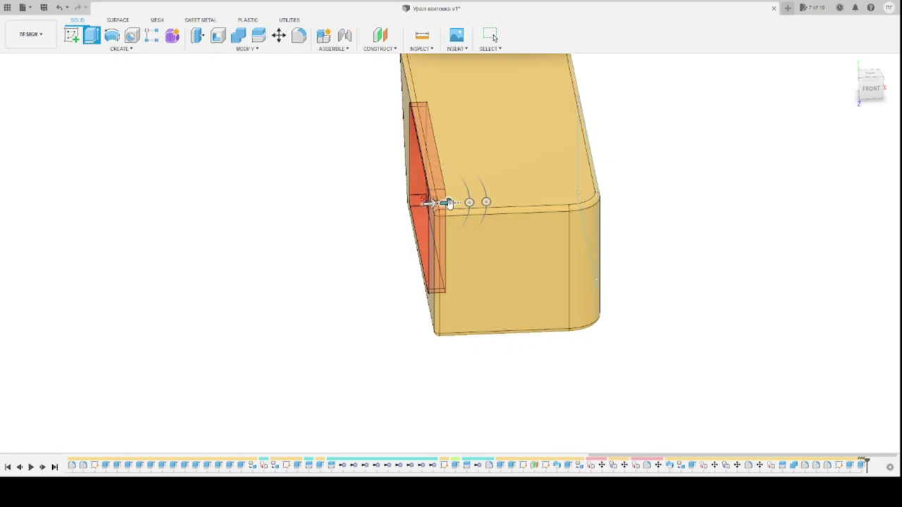
mouse_move(449, 203)
left_mouse_down()
mouse_move(523, 199)
mouse_move(451, 205)
left_mouse_up()
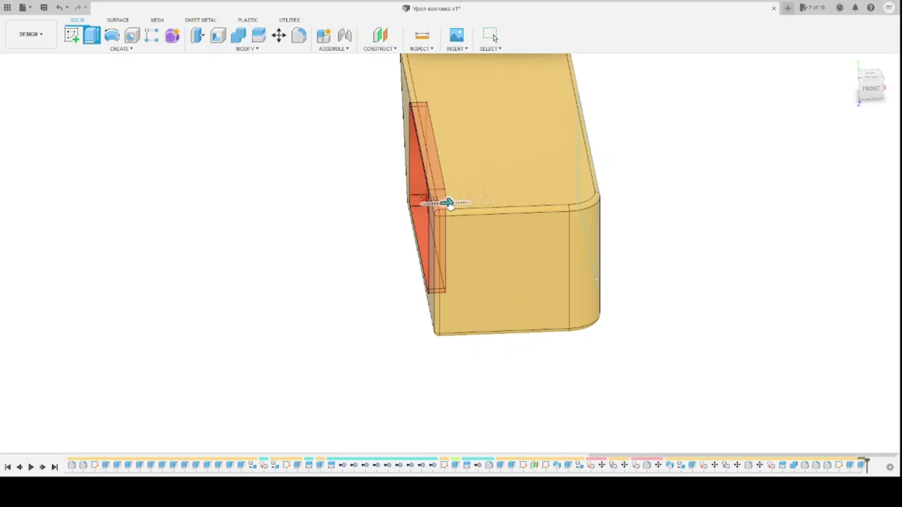
left_click_drag(431, 203, 598, 198)
mouse_move(670, 199)
middle_mouse_down("shift")
mouse_move(644, 204)
mouse_move(665, 188)
middle_mouse_up("shift")
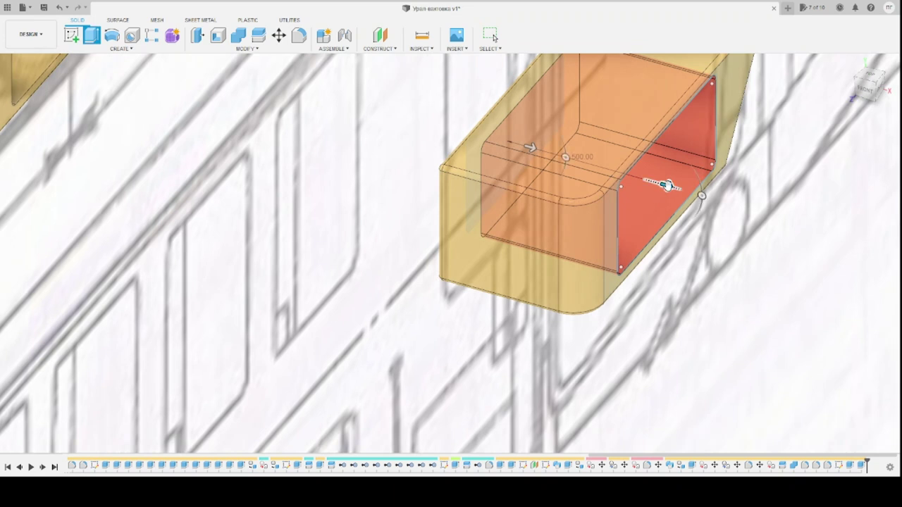
left_click_drag(667, 185, 652, 181)
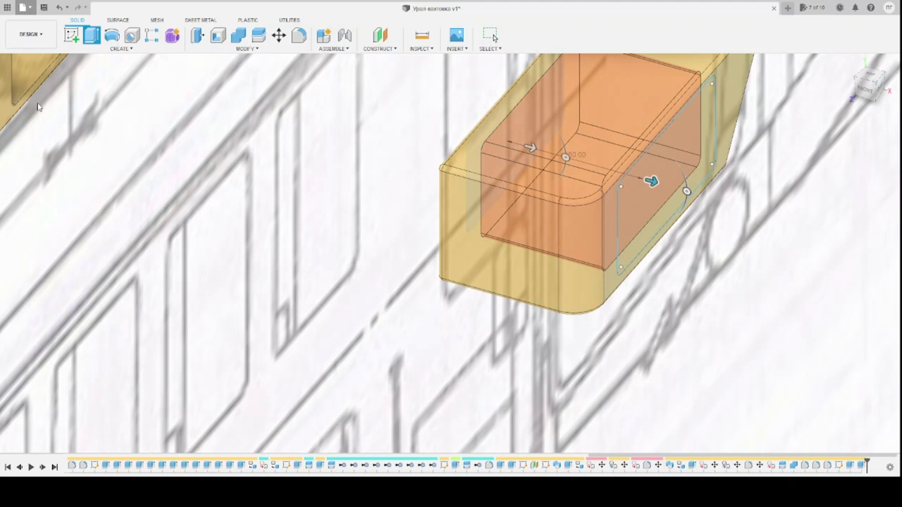
key("Escape")
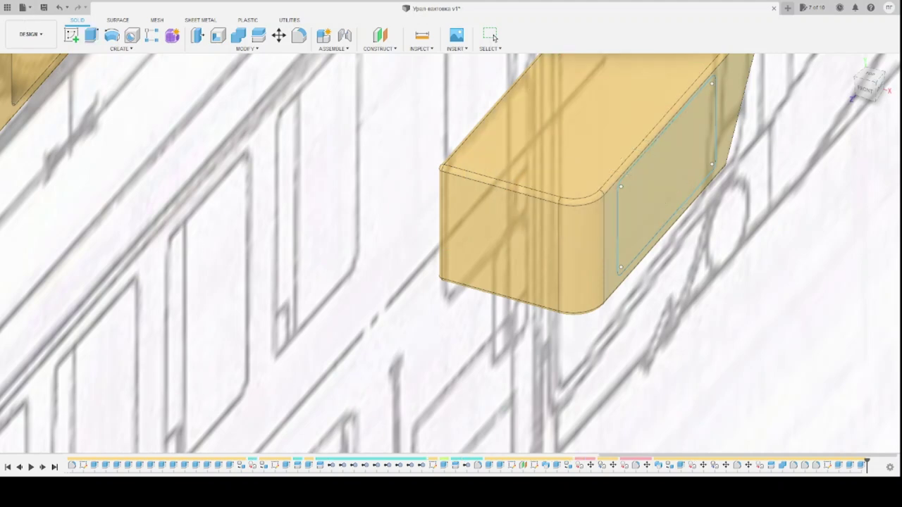
left_click(492, 37)
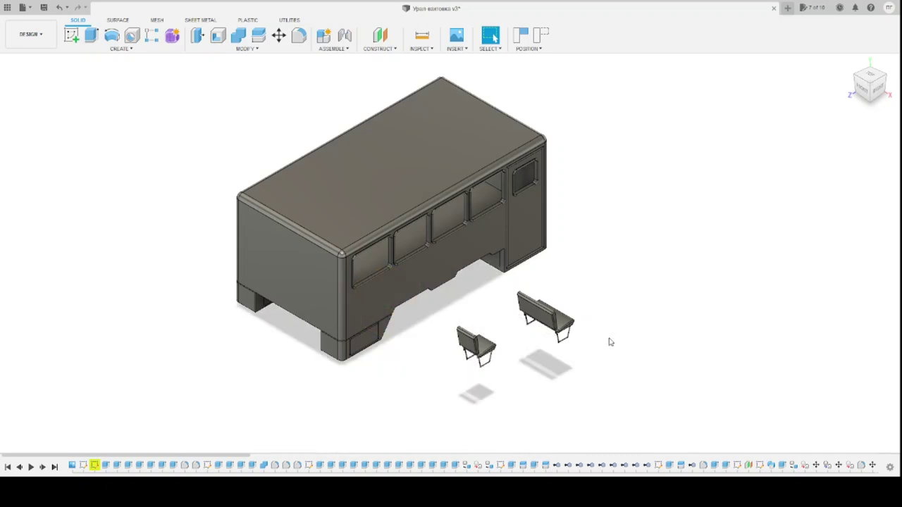
mouse_move(675, 326)
middle_mouse_down("shift")
mouse_move(623, 304)
mouse_move(463, 305)
middle_mouse_up("shift")
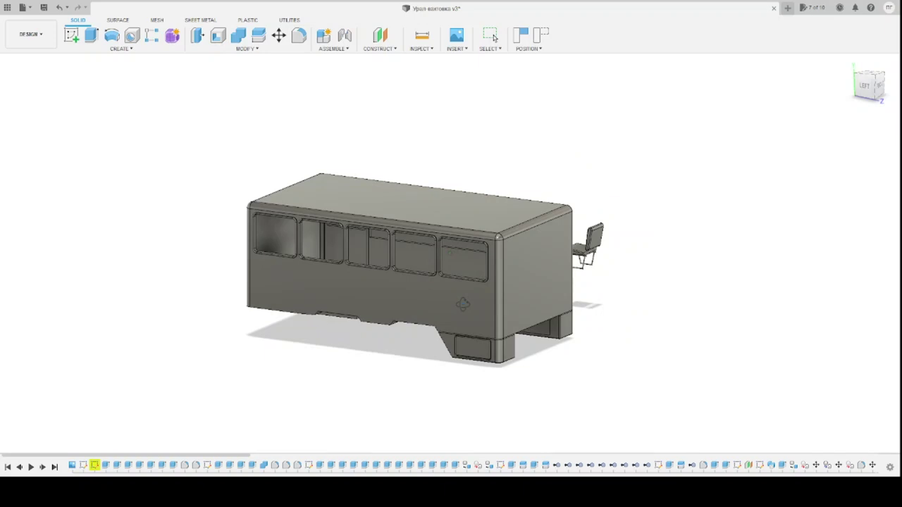
mouse_move(463, 304)
middle_mouse_down("shift")
mouse_move(326, 298)
mouse_move(365, 277)
mouse_move(396, 285)
mouse_move(478, 278)
mouse_move(603, 312)
middle_mouse_up("shift")
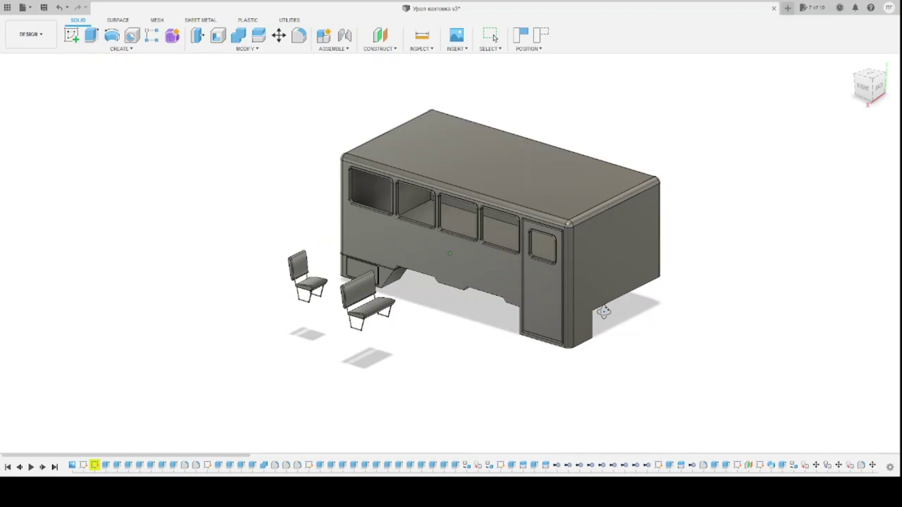
middle_click_drag(603, 312, 759, 317, "shift")
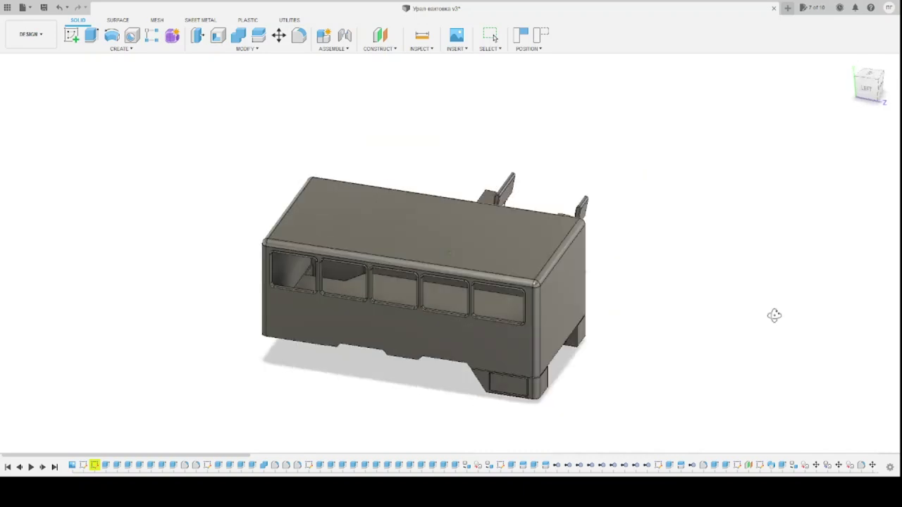
middle_click_drag(775, 316, 898, 316, "shift")
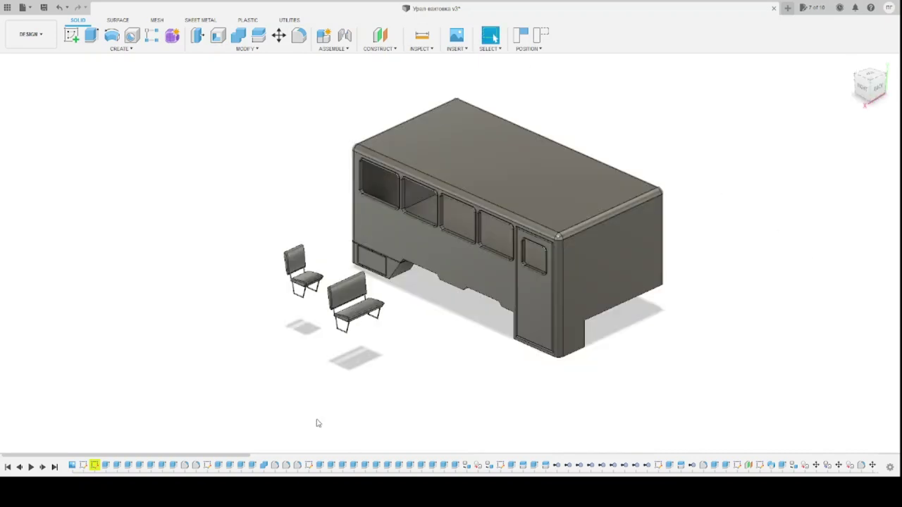